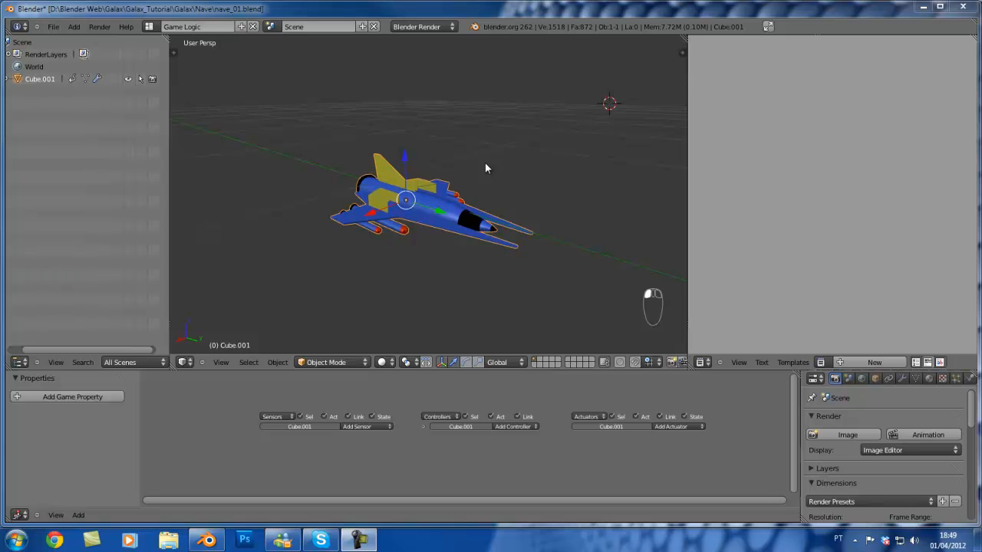
# - Try a slight vertical move of the spaceship, and reset its location to the world origin
pyautogui.moveTo(390, 114); pyautogui.dragTo(312, 155, button='middle')
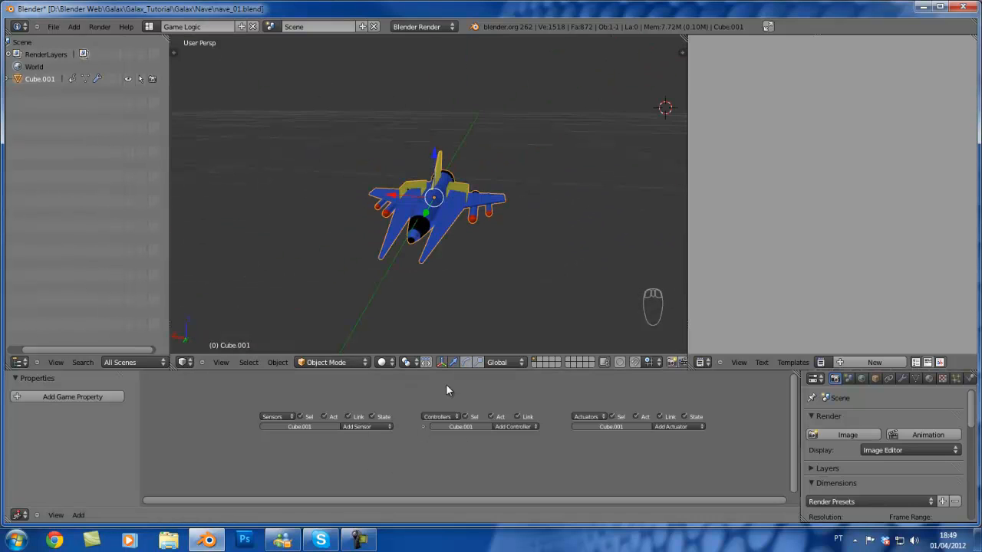
pyautogui.moveTo(430, 263); pyautogui.dragTo(407, 166, button='middle')
pyautogui.press('g')
pyautogui.press('z')
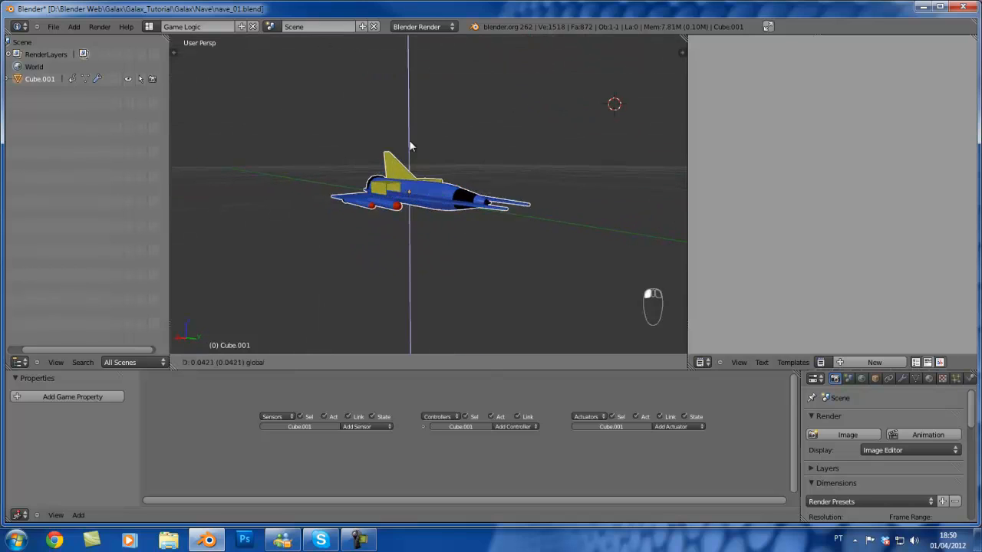
pyautogui.click(409, 145)
pyautogui.hotkey('alt', 'g')
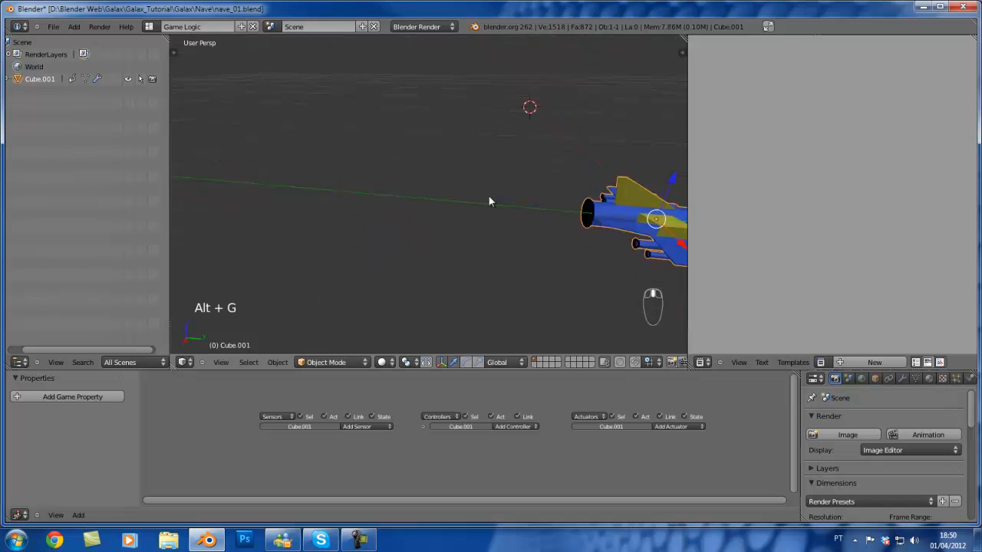
# - Add a camera to the scene from a front perspective view of the spaceship
pyautogui.moveTo(489, 201); pyautogui.dragTo(541, 222, button='middle')
pyautogui.moveTo(548, 188); pyautogui.dragTo(527, 56, button='middle')
pyautogui.moveTo(384, 296); pyautogui.dragTo(363, 210, button='middle')
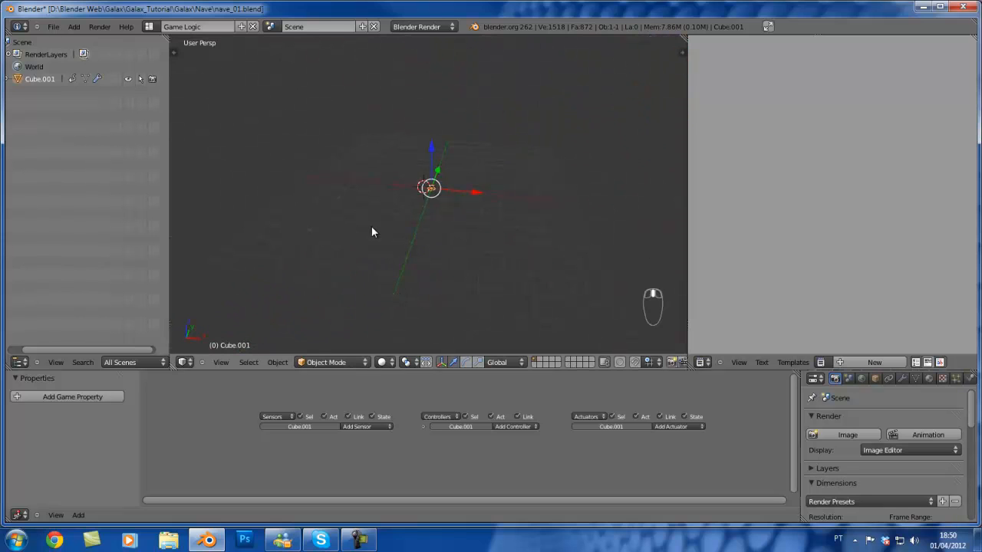
pyautogui.press('KP_1')
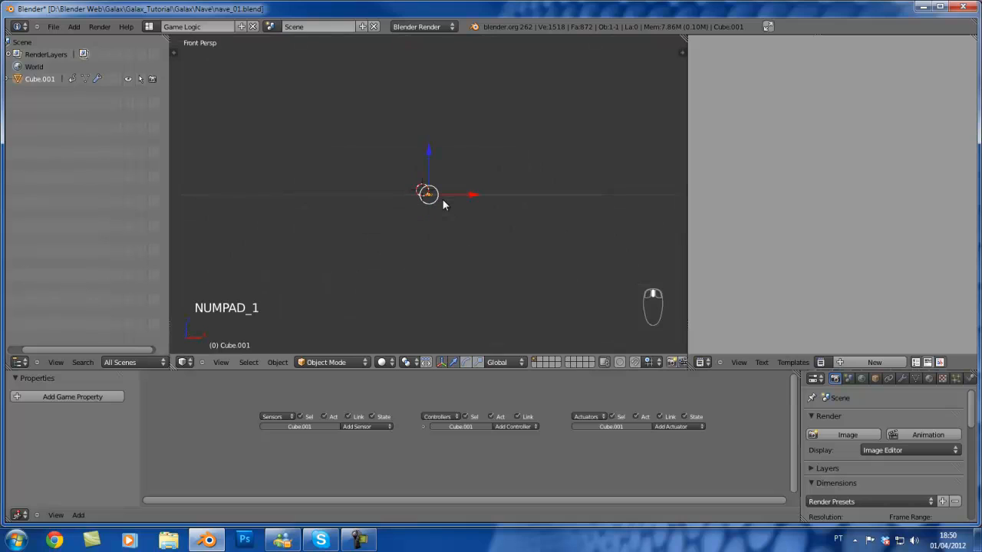
pyautogui.press('KP_5')
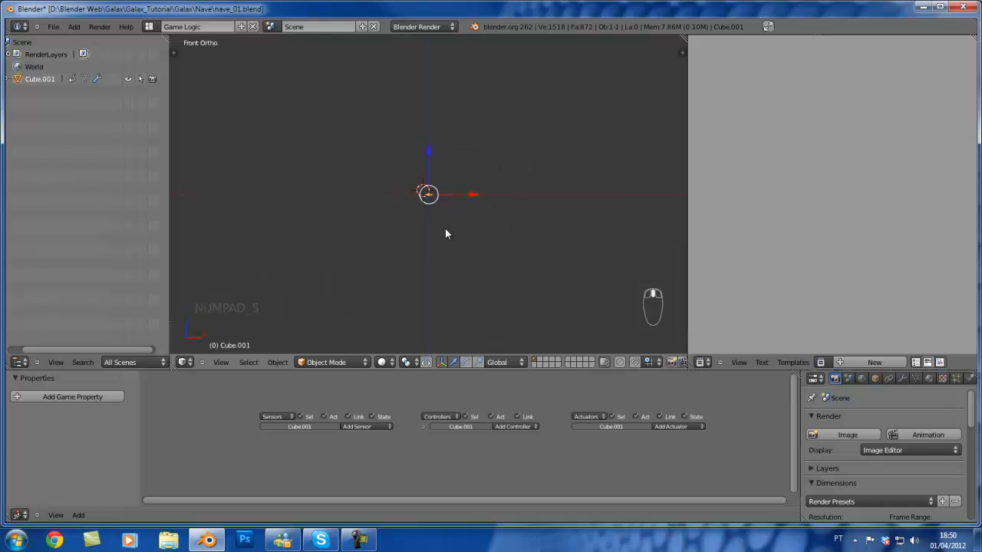
pyautogui.scroll(10, 445, 230)
pyautogui.press('KP_5')
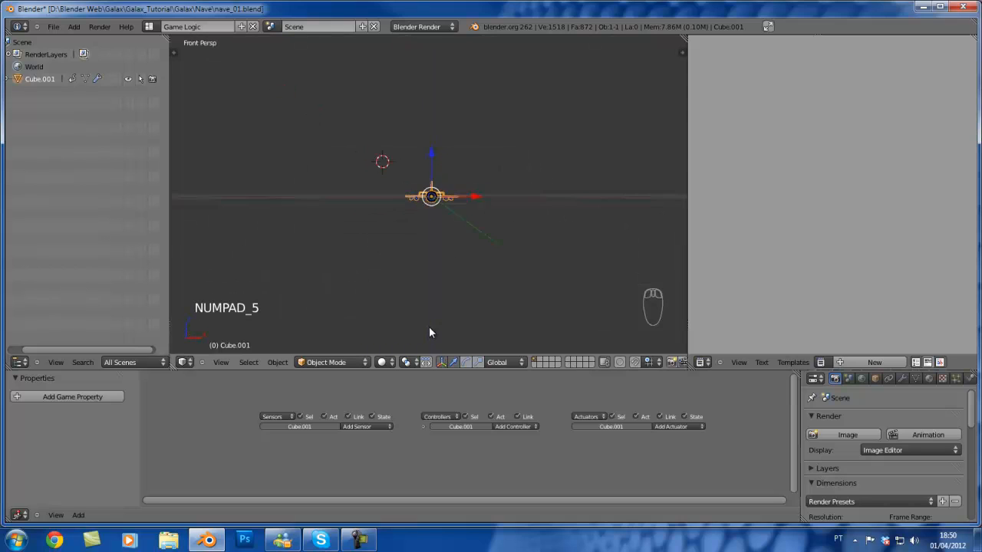
pyautogui.hotkey('shift', 'a')
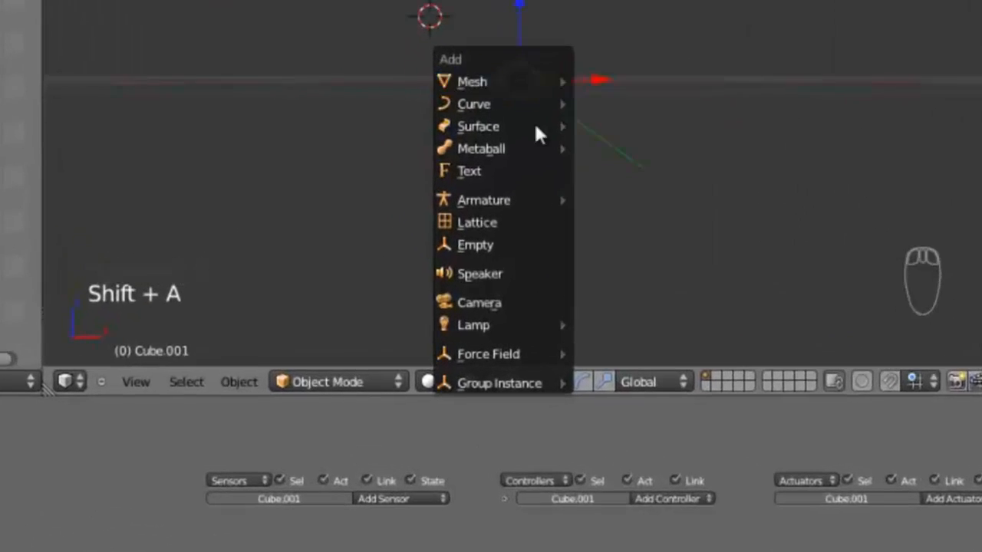
pyautogui.click(514, 301)
# - Align the new camera to a view from behind and above the spaceship, and nudge it to center the ship horizontally
pyautogui.moveTo(547, 127); pyautogui.dragTo(544, 340, button='middle')
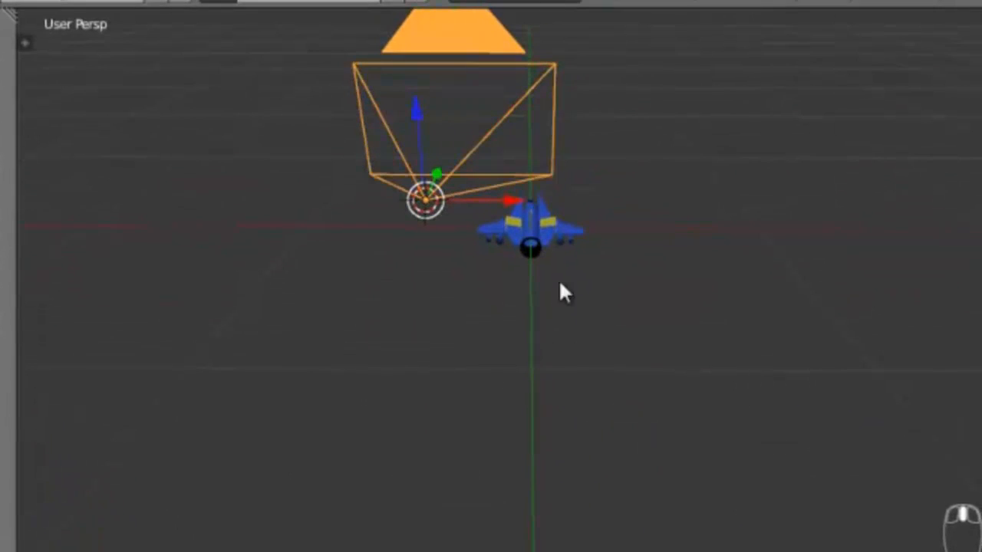
pyautogui.moveTo(560, 286); pyautogui.dragTo(554, 365, button='middle')
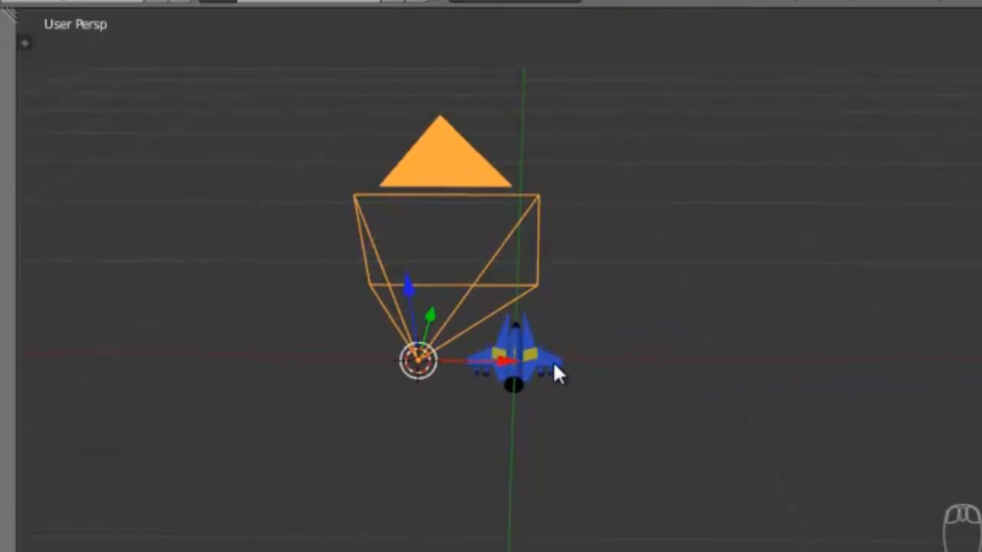
pyautogui.press('ctrl+alt+KP_0')
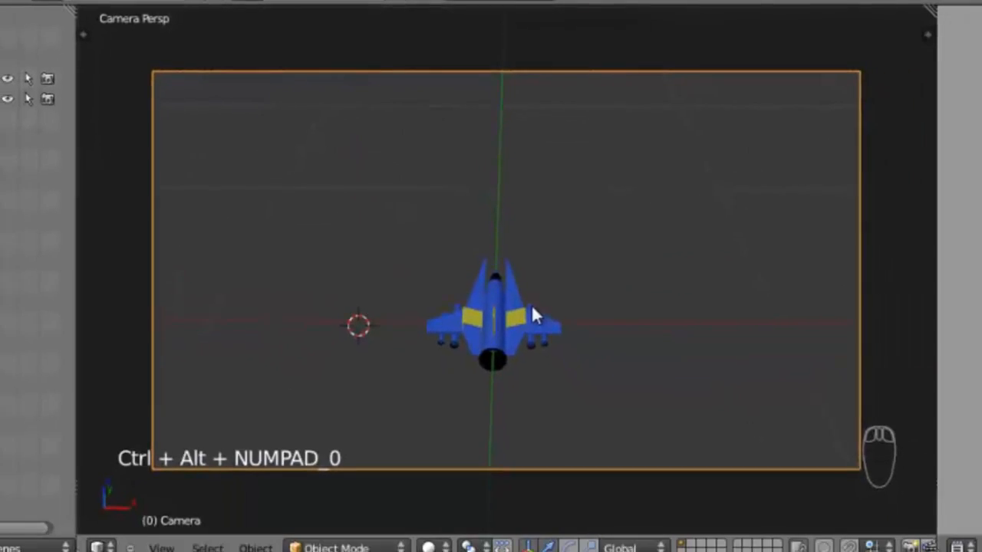
pyautogui.press('g')
pyautogui.click(624, 349)
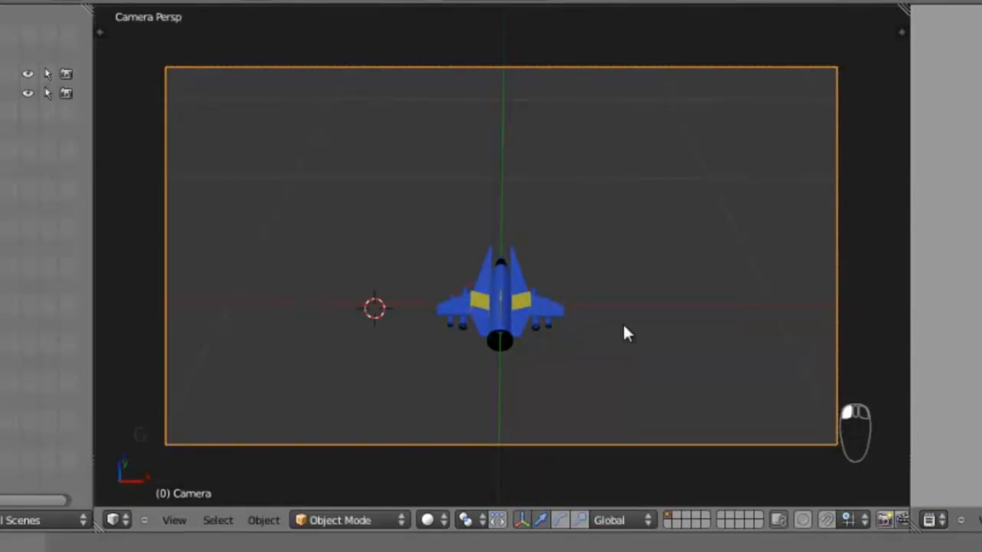
# - Reposition the camera in Fly mode, pulling it back so the spaceship appears smaller in the frame
pyautogui.hotkey('shift', 'f')
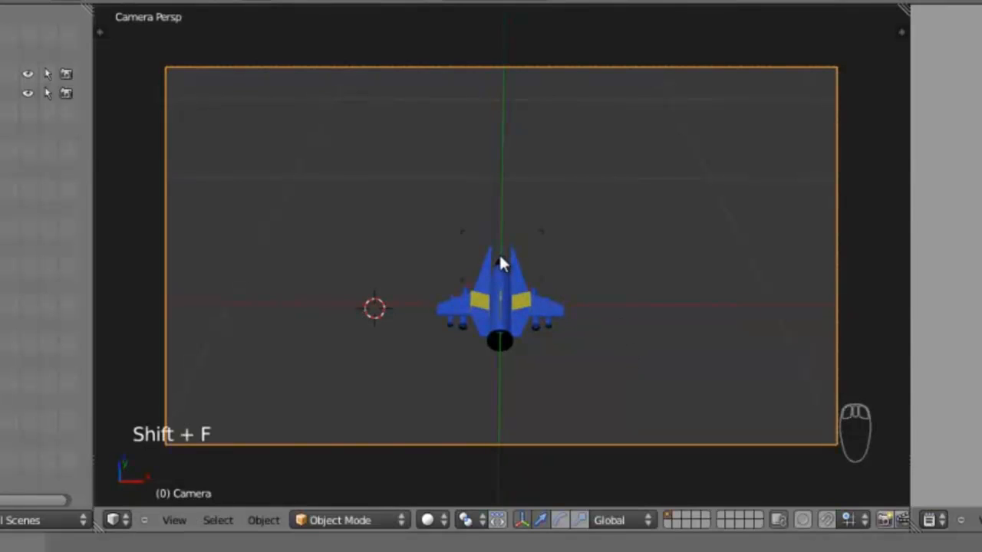
pyautogui.scroll(2, 499, 256)
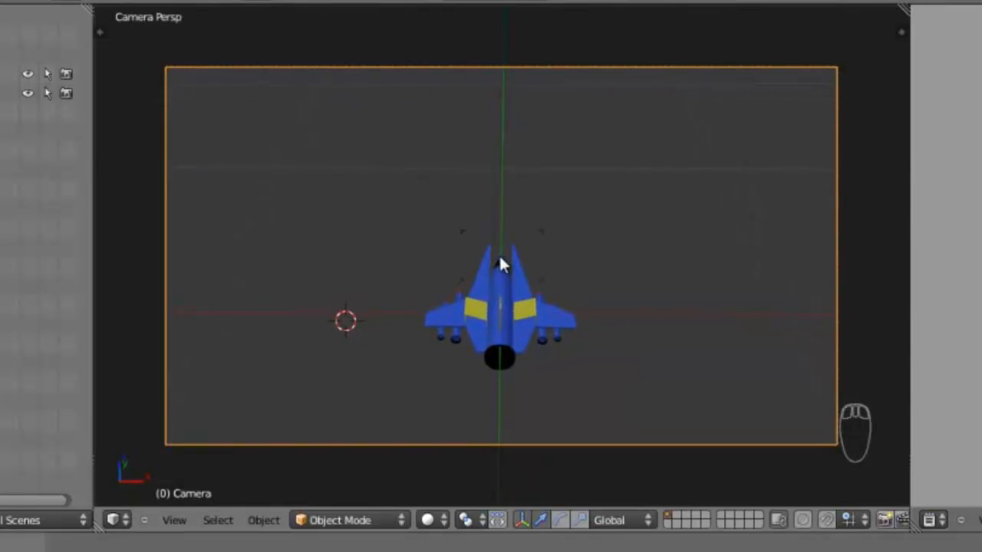
pyautogui.scroll(2, 499, 258)
pyautogui.scroll(-3, 500, 257)
pyautogui.scroll(1, 499, 257)
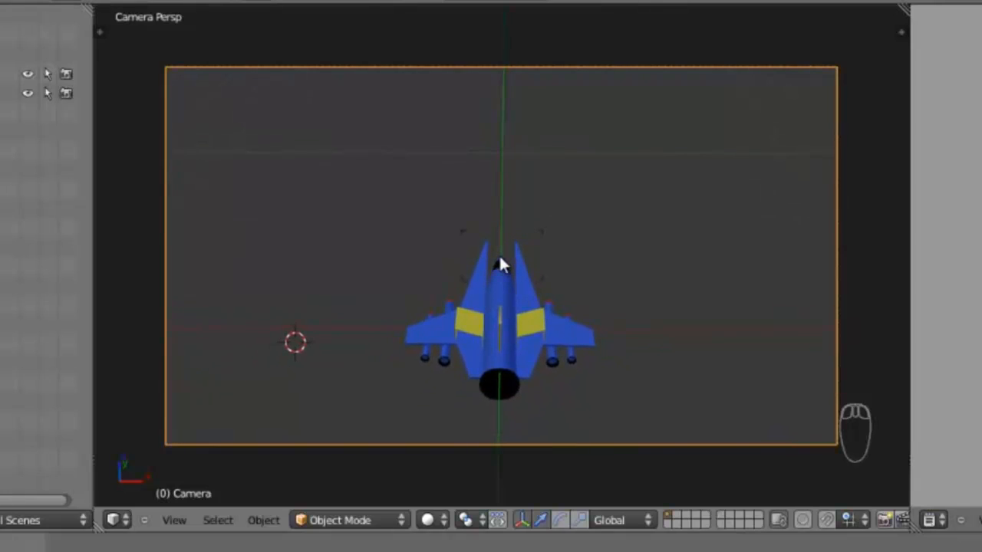
pyautogui.scroll(3, 500, 257)
pyautogui.scroll(-3, 499, 257)
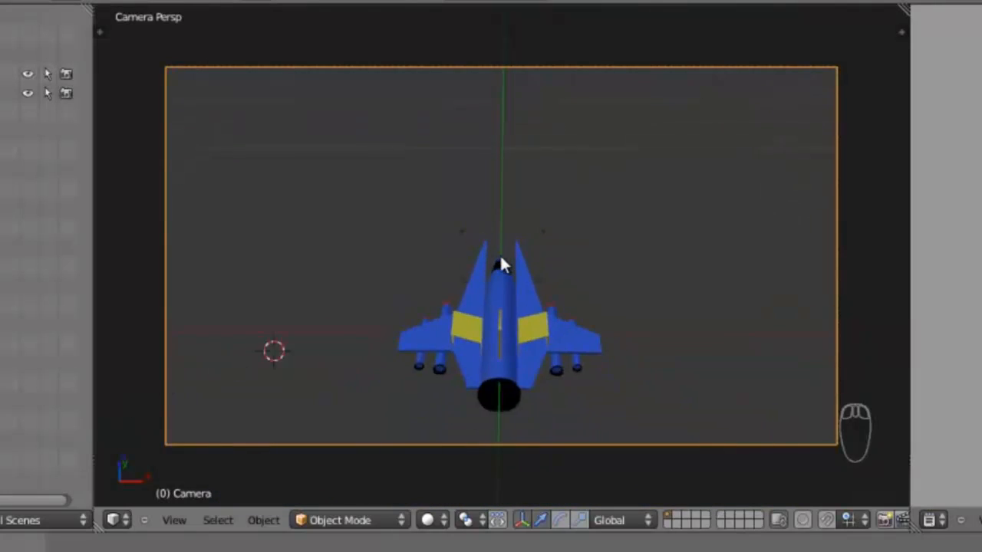
pyautogui.click(499, 254)
# - Move the spaceship backward along the Y axis into the lower part of the camera frame
pyautogui.rightClick(513, 258)
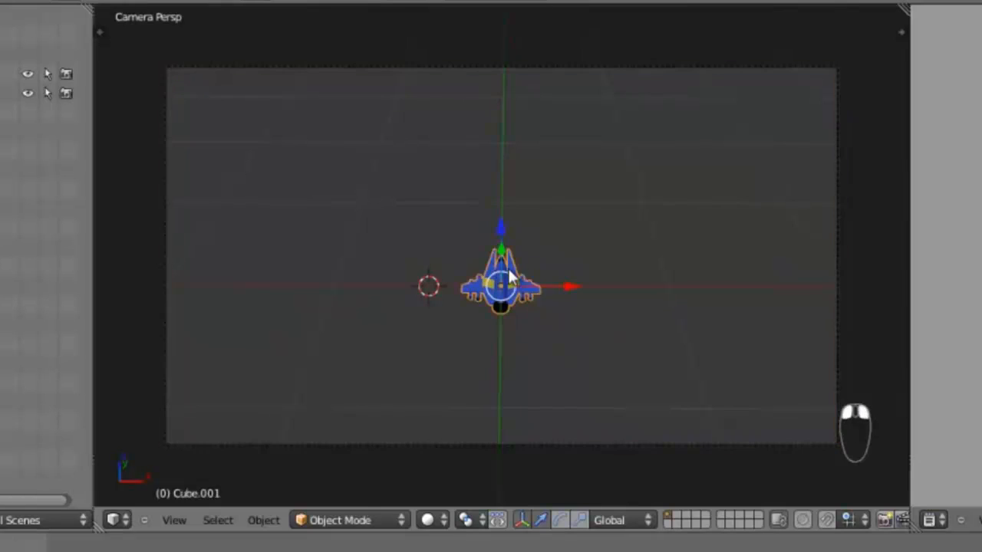
pyautogui.moveTo(499, 256); pyautogui.dragTo(506, 322)
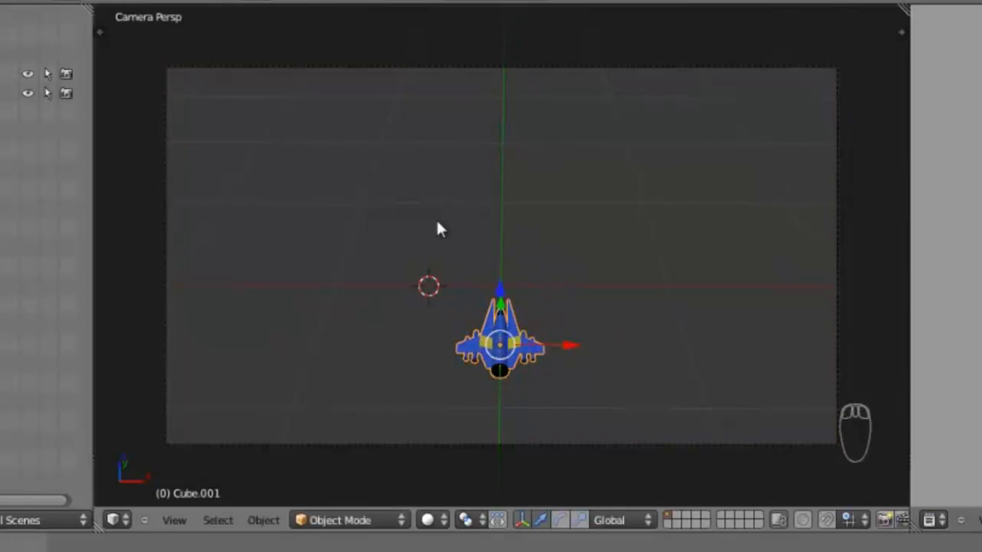
# - Add a mesh plane and reset its location to the world origin
pyautogui.hotkey('shift', 'a')
pyautogui.moveTo(289, 28)
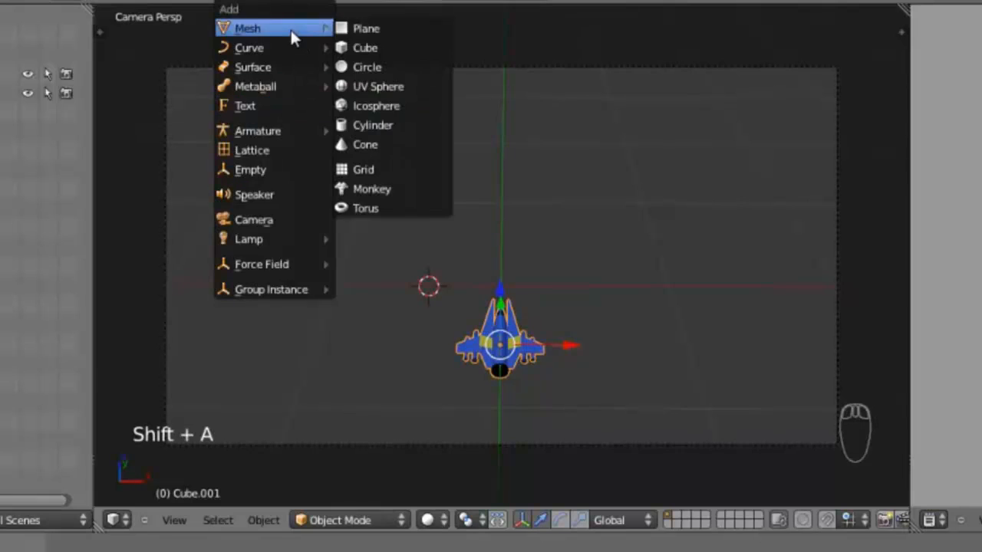
pyautogui.click(351, 28)
pyautogui.hotkey('alt', 'g')
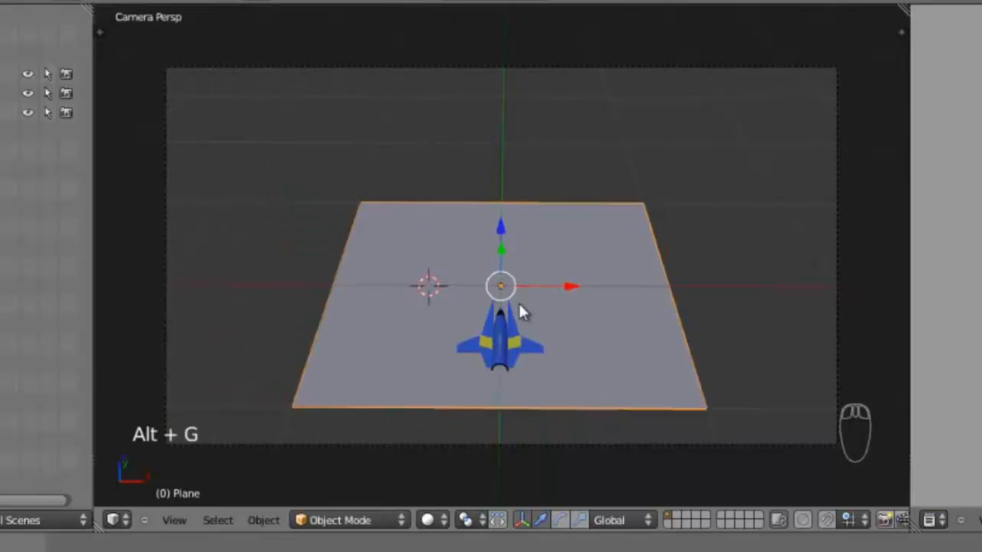
# - Scale up the plane and shift it forward along the Y axis until it fills the whole camera frame
pyautogui.press('s')
pyautogui.click(604, 306)
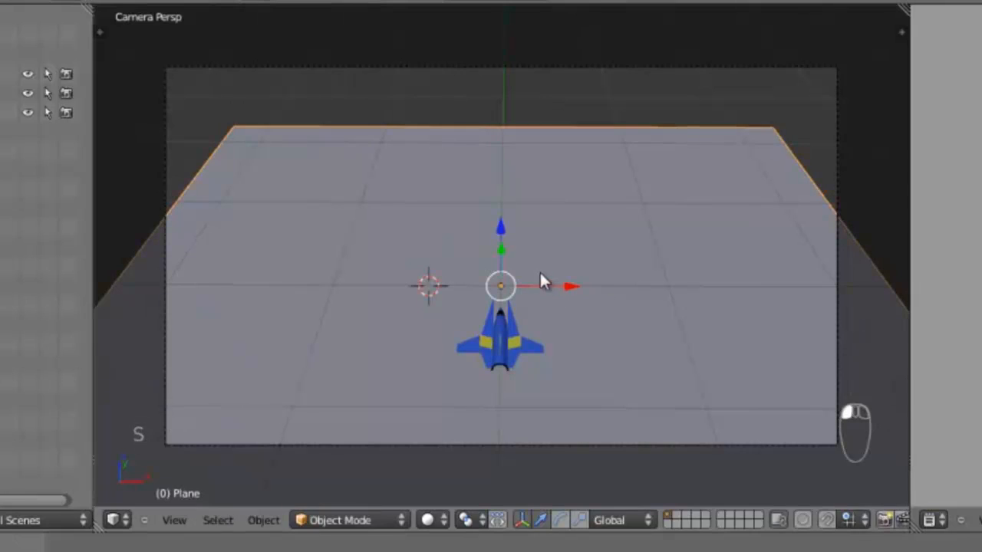
pyautogui.press('g')
pyautogui.press('y')
pyautogui.click(536, 146)
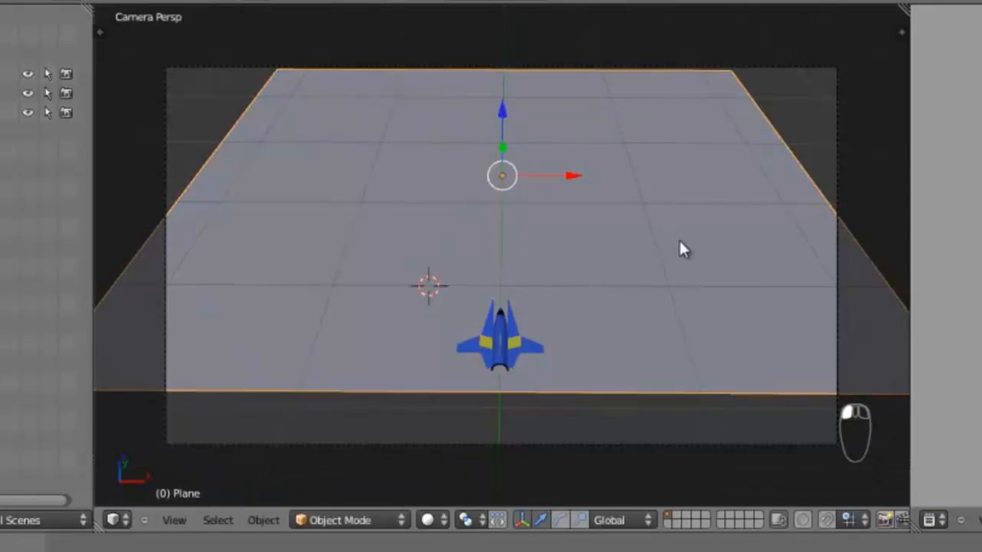
pyautogui.press('s')
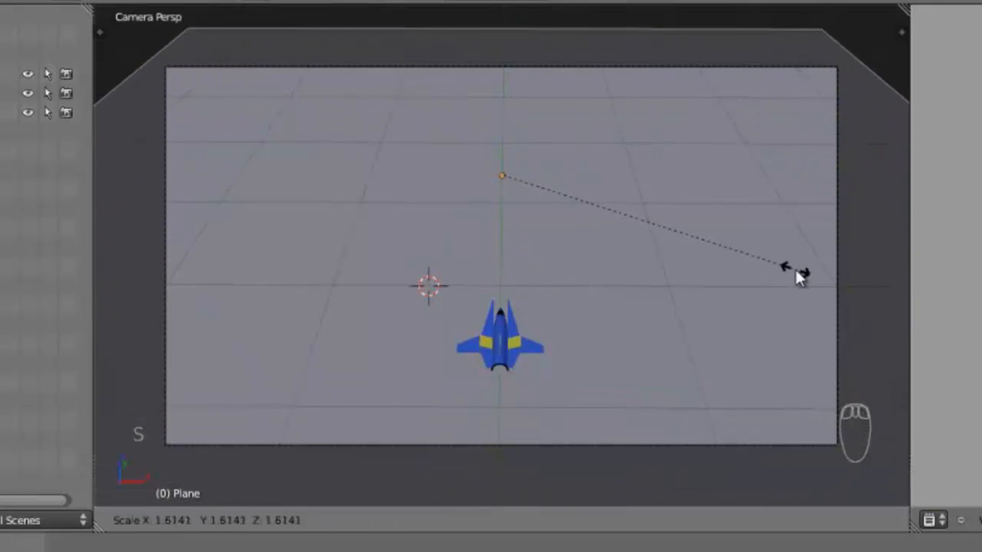
pyautogui.click(809, 274)
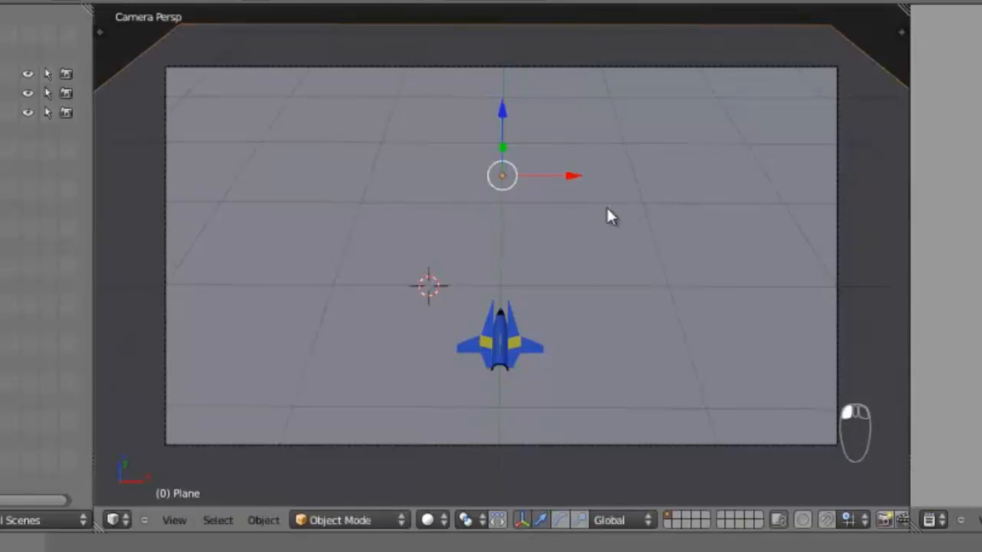
pyautogui.press('g')
pyautogui.press('y')
pyautogui.click(515, 158)
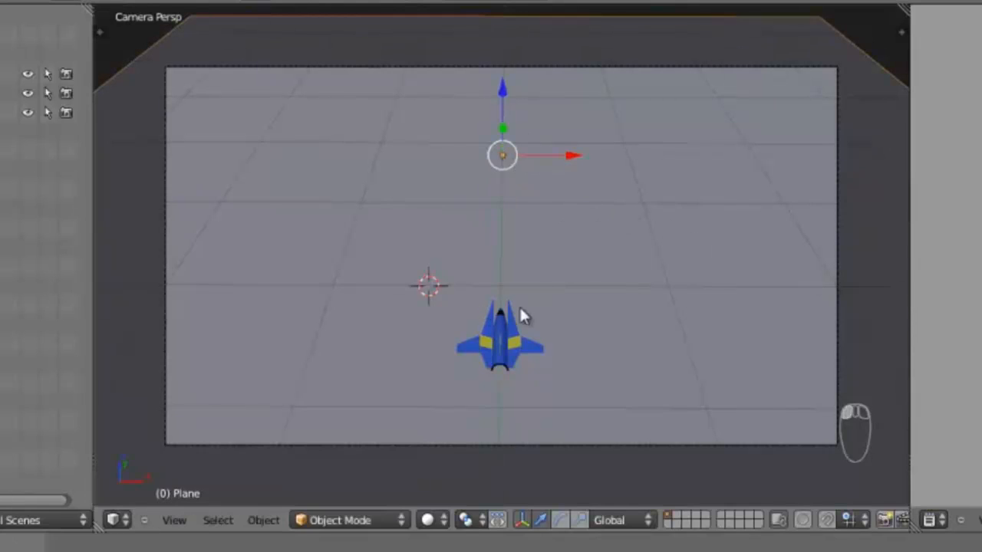
# - Raise the spaceship along the Z axis so it sits above the plane
pyautogui.rightClick(490, 345)
pyautogui.moveTo(555, 293); pyautogui.dragTo(591, 317, button='middle')
pyautogui.press('g')
pyautogui.press('z')
pyautogui.click(588, 296)
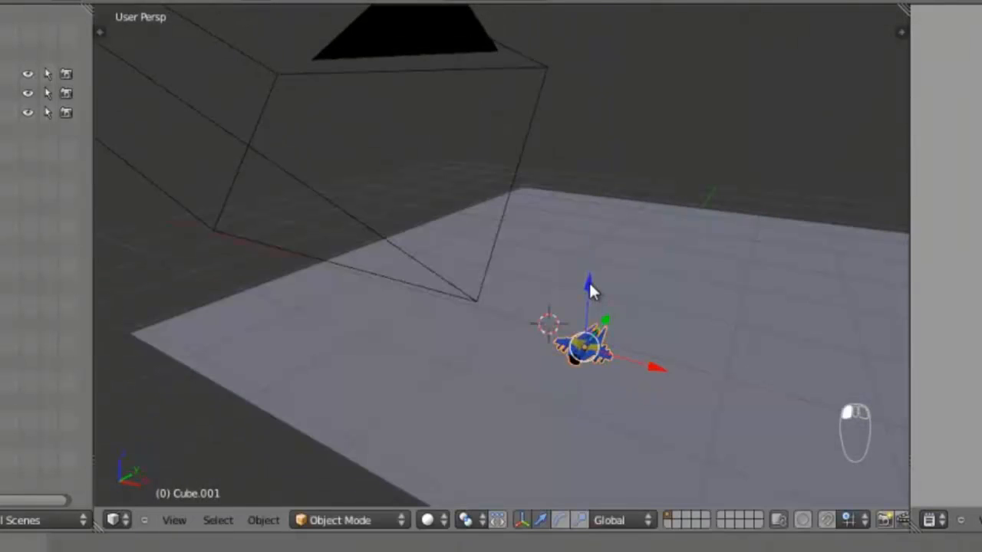
# - Snap the 3D cursor to the spaceship and add a mesh cube there, enclosing the ship's body
pyautogui.moveTo(620, 288); pyautogui.dragTo(555, 290, button='middle')
pyautogui.press('KP_Enter')
pyautogui.press('KP_Decimal')
pyautogui.press('KP_Enter')
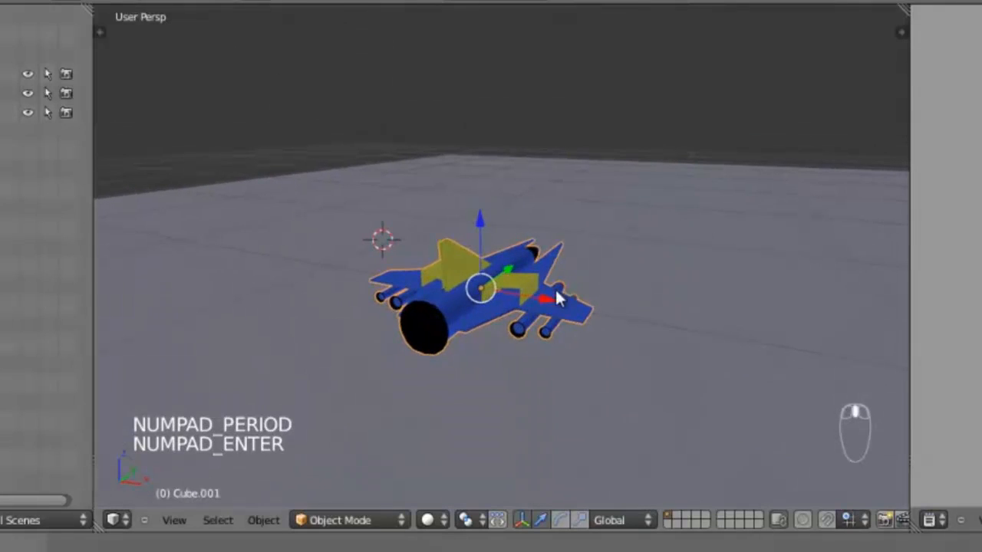
pyautogui.hotkey('shift', 's')
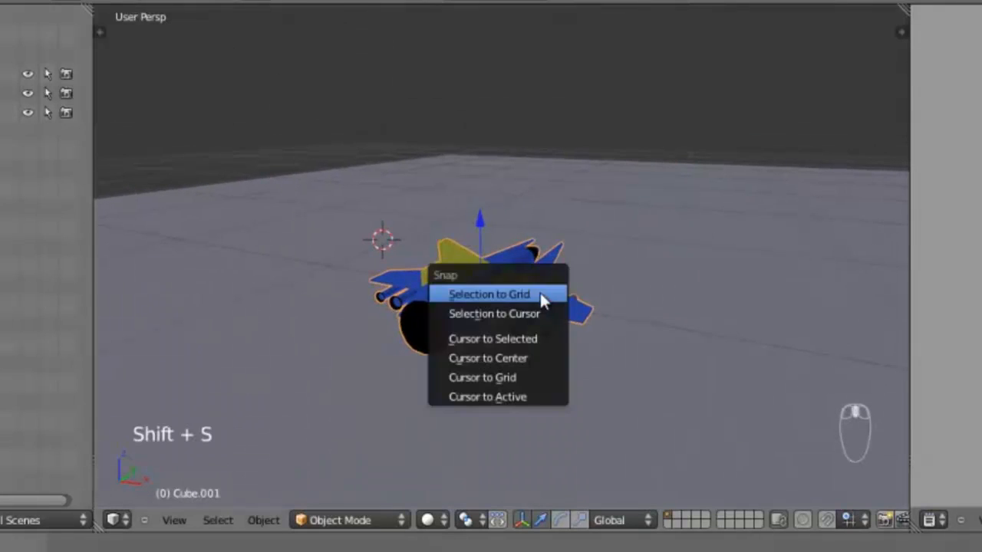
pyautogui.click(509, 340)
pyautogui.hotkey('shift', 'a')
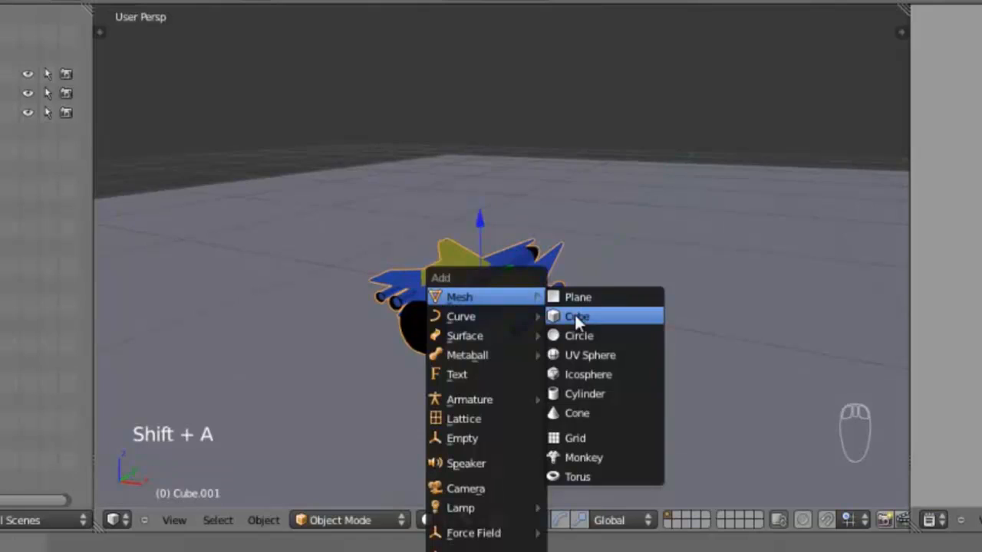
pyautogui.click(574, 313)
pyautogui.press('s')
pyautogui.click(547, 313)
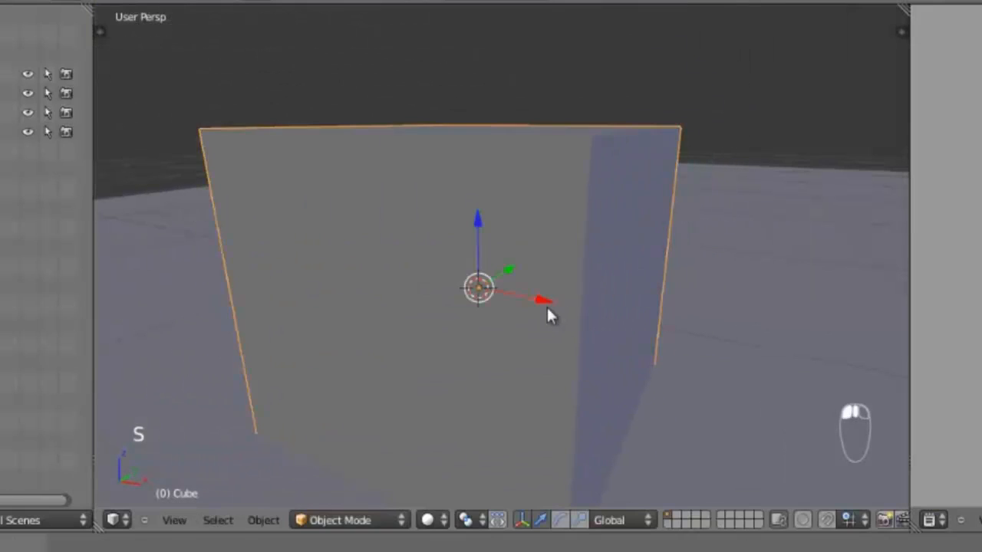
# - In top wireframe view, move the cube forward along Y to cover the ship's length and narrow it along X to just beyond the wings
pyautogui.press('KP_7')
pyautogui.press('KP_5')
pyautogui.press('z')
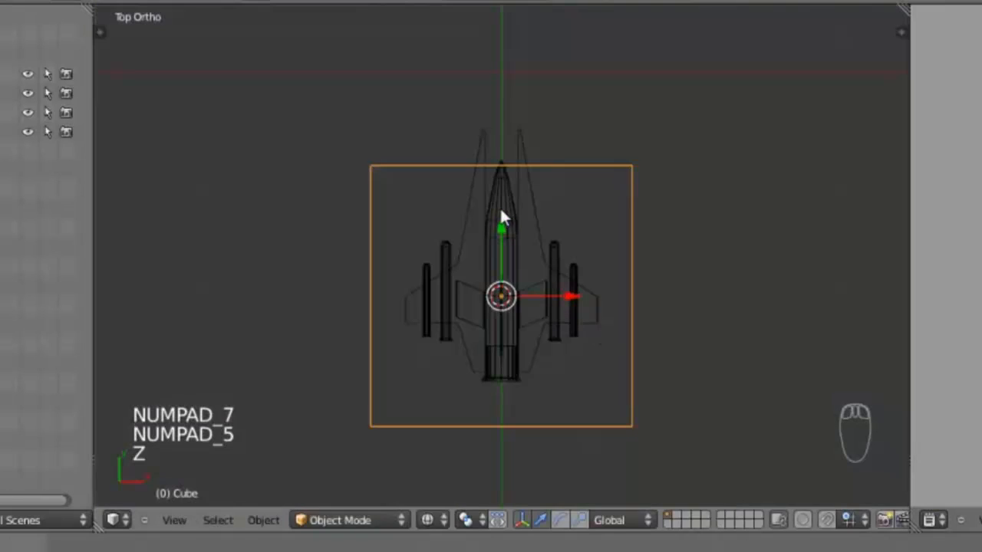
pyautogui.moveTo(499, 210); pyautogui.dragTo(504, 168)
pyautogui.press('s')
pyautogui.press('x')
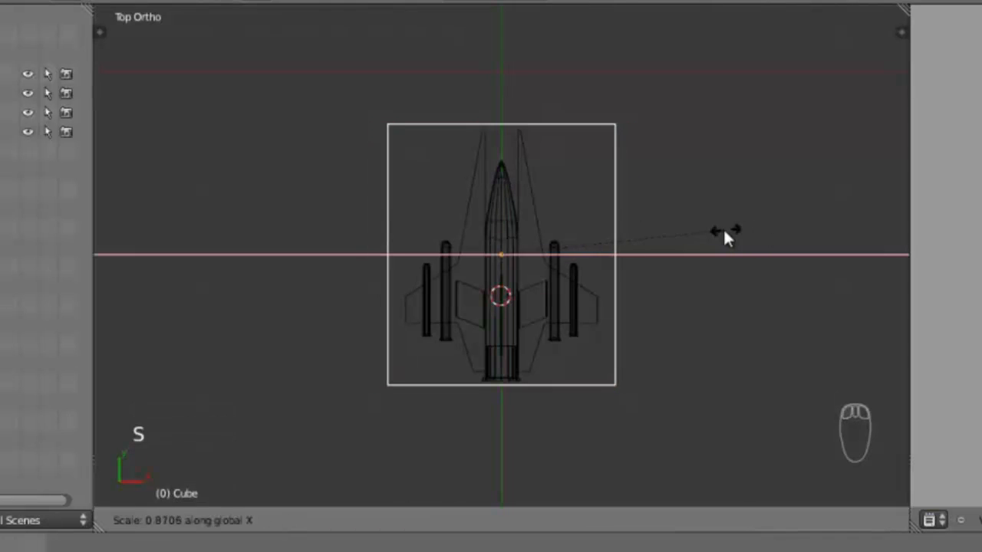
pyautogui.click(717, 230)
# - In front view, scale the cube along the Z axis to about 0.66 of its height
pyautogui.press('KP_1')
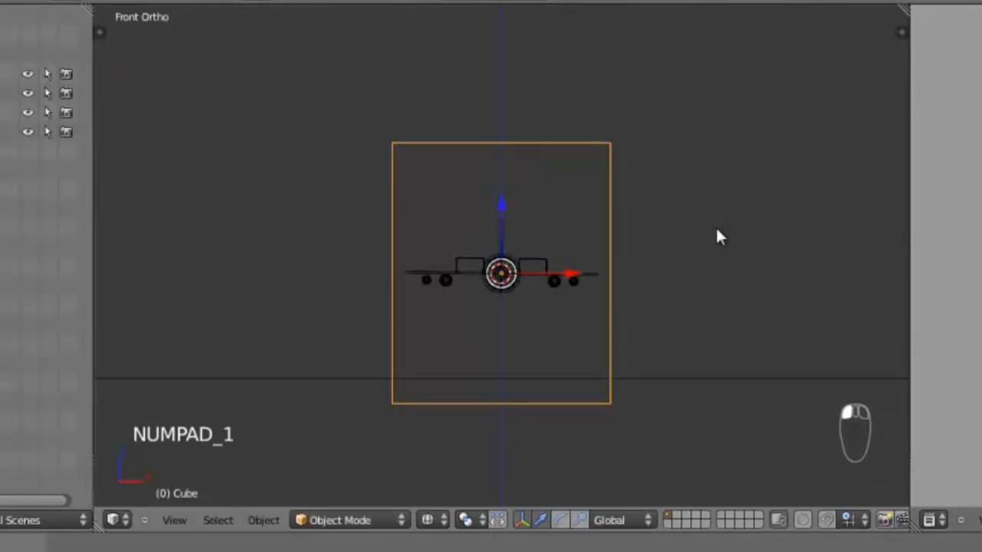
pyautogui.press('s')
pyautogui.press('z')
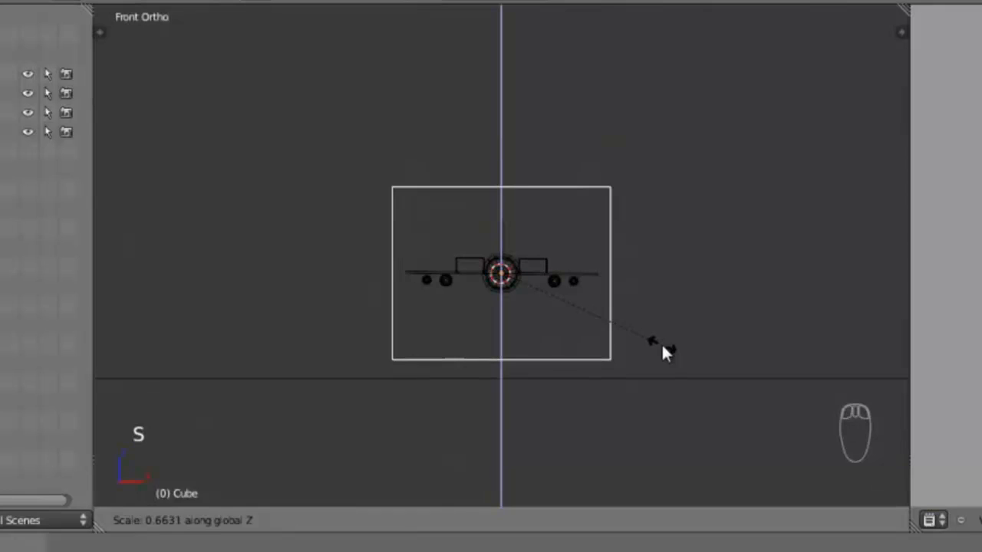
pyautogui.click(661, 343)
# - Return to a solid-shaded perspective view and enter Edit Mode on the cube
pyautogui.moveTo(658, 319)
pyautogui.mouseDown(button='middle')
pyautogui.moveTo(557, 242)
pyautogui.moveTo(409, 267)
pyautogui.mouseUp(button='middle')
pyautogui.press('KP_5')
pyautogui.press('z')
pyautogui.moveTo(521, 281); pyautogui.dragTo(513, 263, button='middle')
pyautogui.press('Tab')
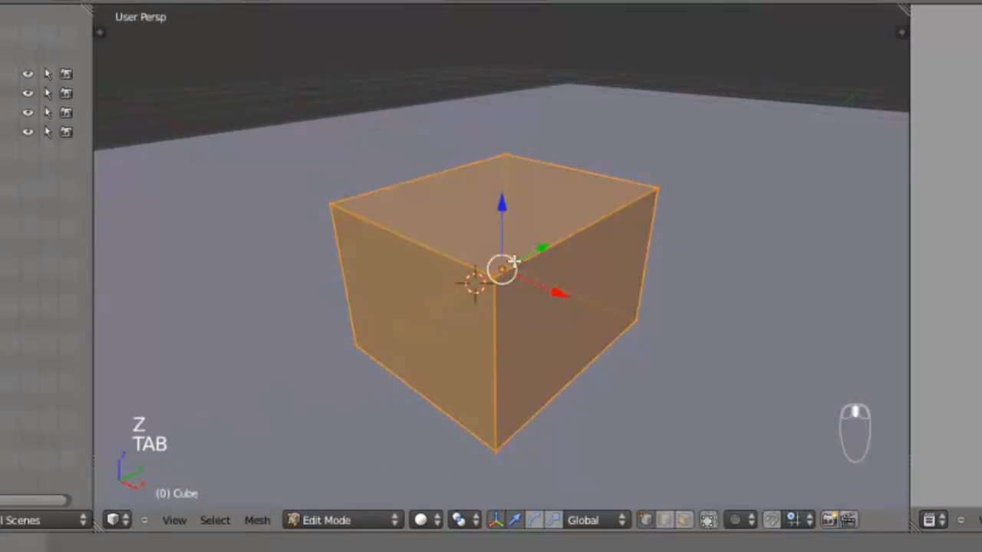
# - Delete only the faces of the cube, keeping its edges and vertices, and return to Object Mode
pyautogui.press('x')
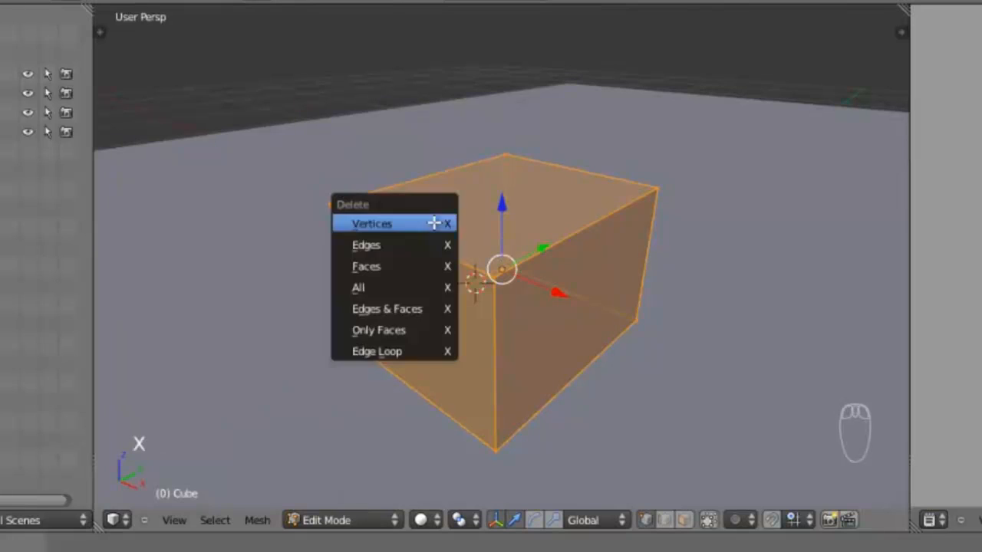
pyautogui.click(381, 330)
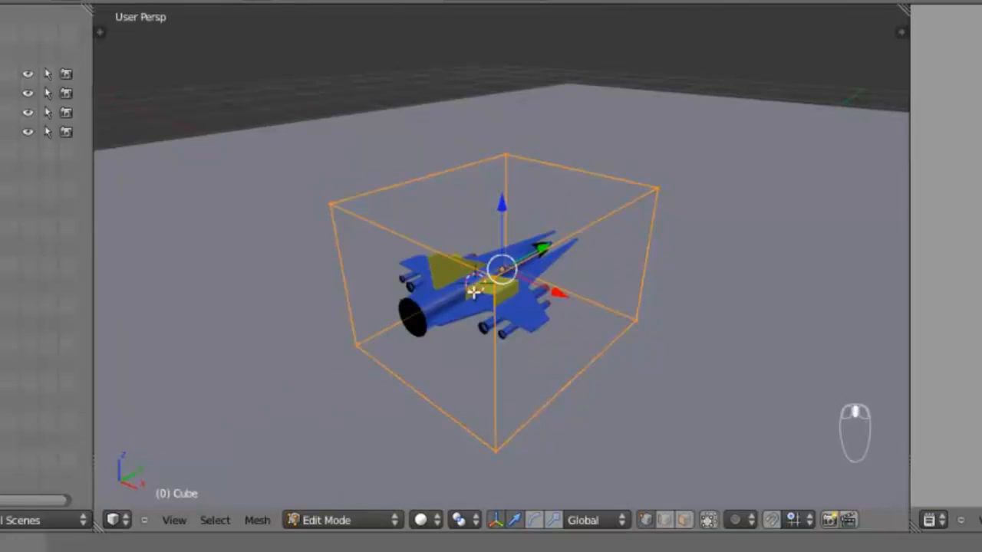
pyautogui.press('Tab')
# - Parent the spaceship to the wireframe cube as an object parent
pyautogui.moveTo(474, 291); pyautogui.dragTo(506, 283, button='middle')
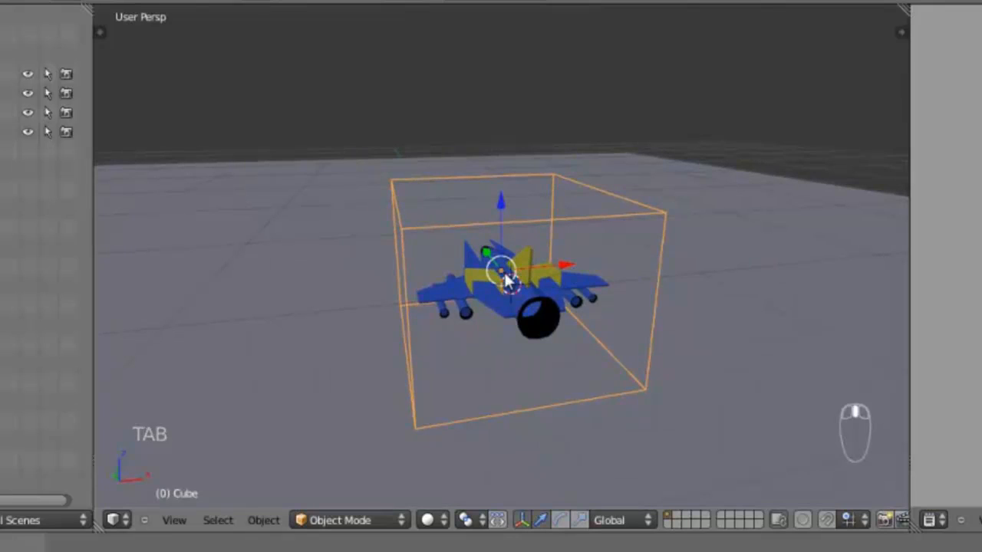
pyautogui.rightClick(510, 282)
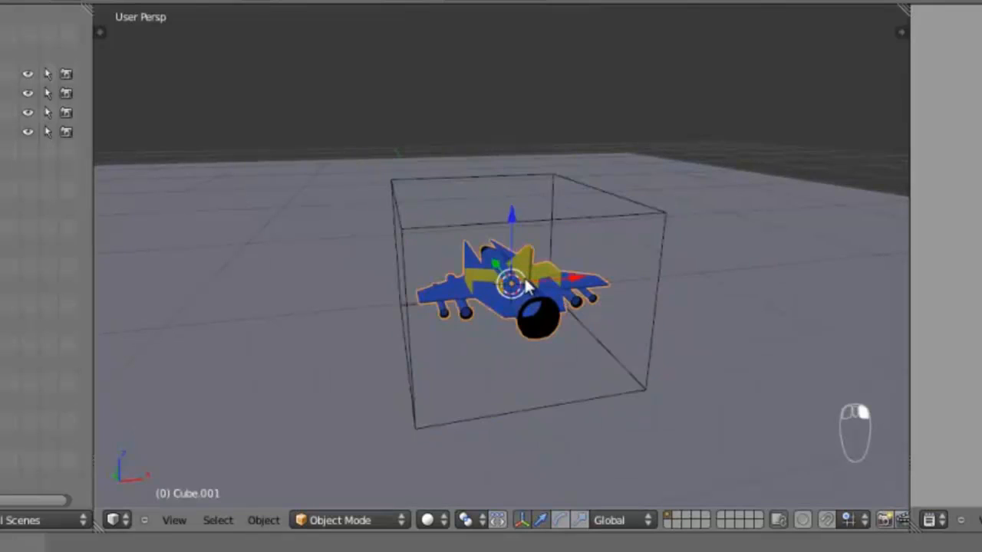
pyautogui.keyDown('shift'); pyautogui.rightClick(581, 226); pyautogui.keyUp('shift')
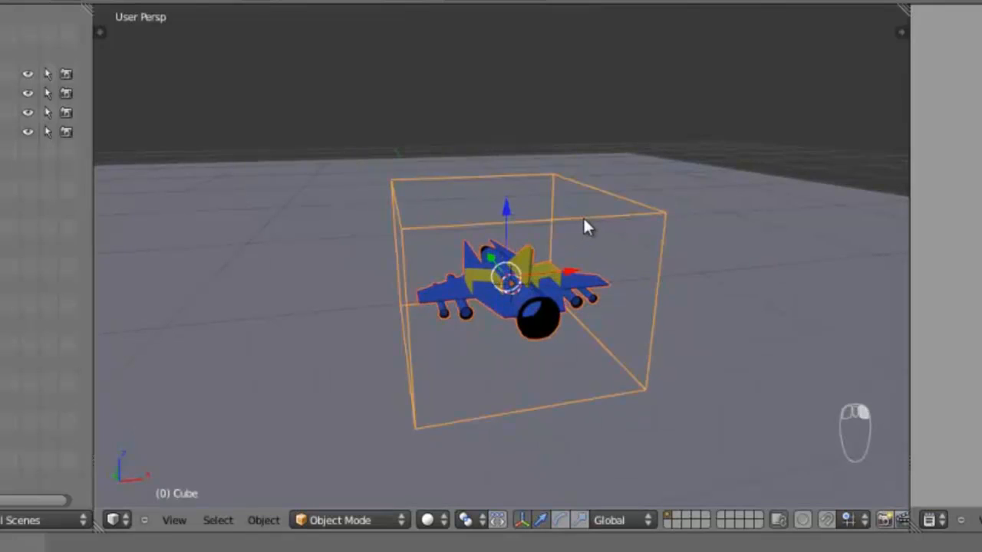
pyautogui.hotkey('ctrl', 'p')
pyautogui.click(583, 220)
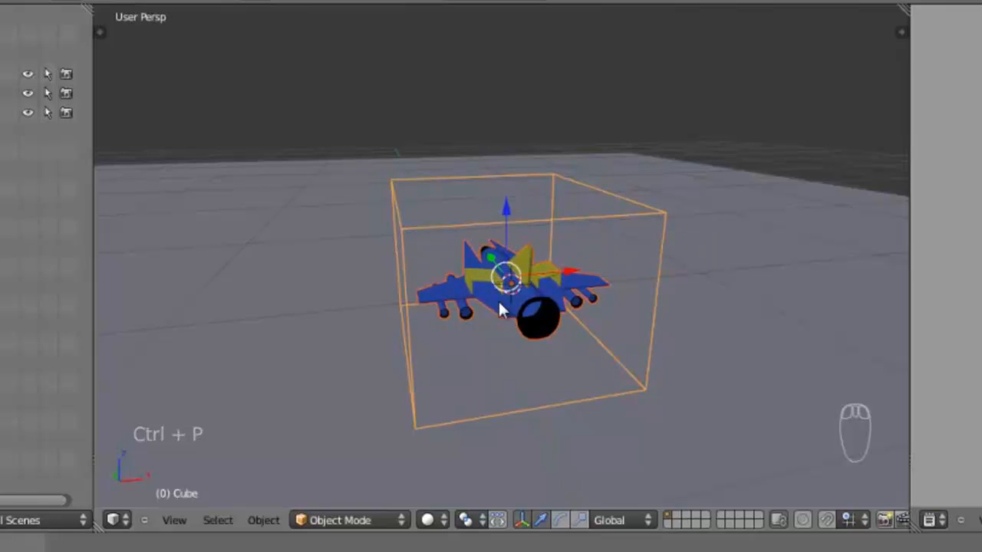
# - Select the wireframe cube, move it to test the parenting with the spaceship, and undo the move
pyautogui.rightClick(590, 221)
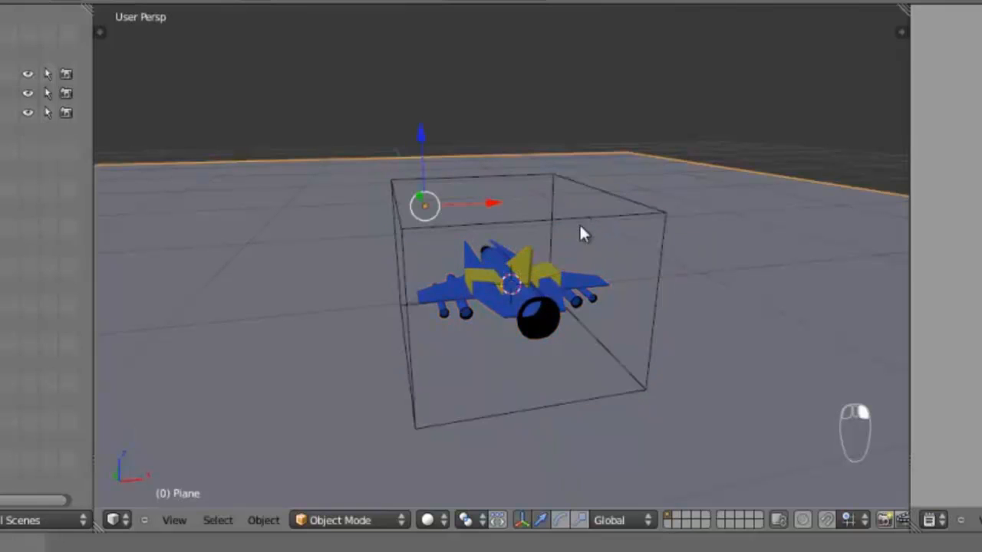
pyautogui.rightClick(580, 225)
pyautogui.rightClick(579, 213)
pyautogui.press('g')
pyautogui.click(613, 139)
pyautogui.hotkey('ctrl', 'z')
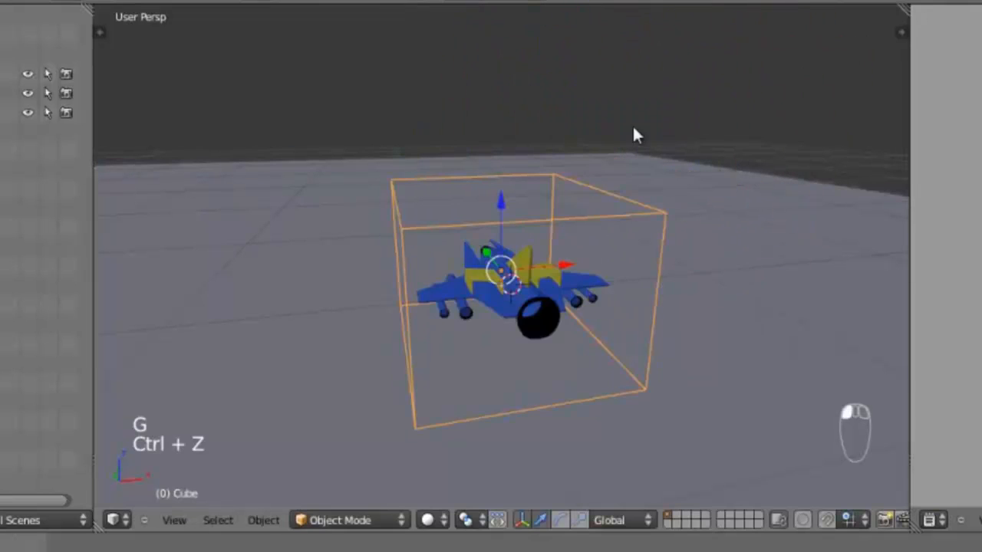
# - Switch the render engine to Blender Game
pyautogui.moveTo(688, 243); pyautogui.dragTo(635, 322, button='middle')
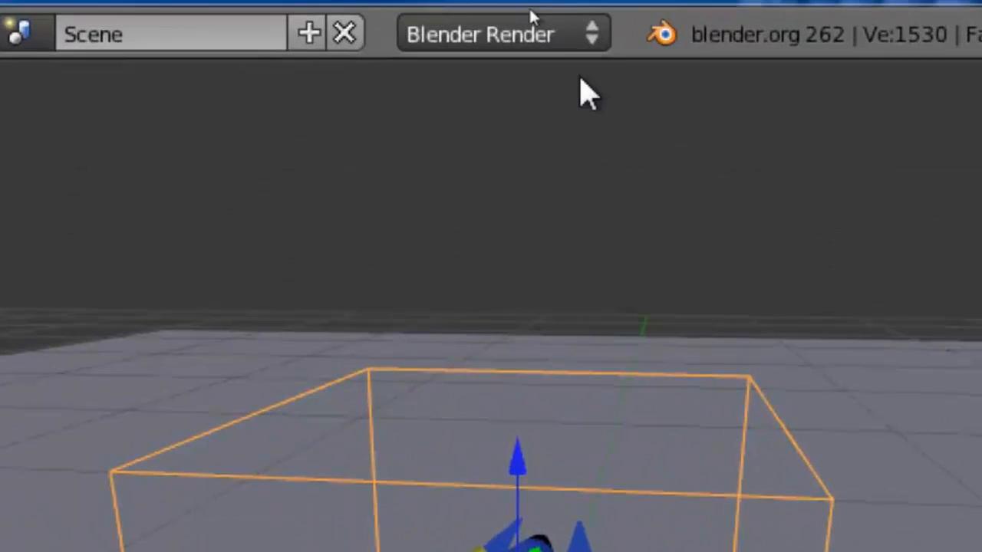
pyautogui.click(548, 33)
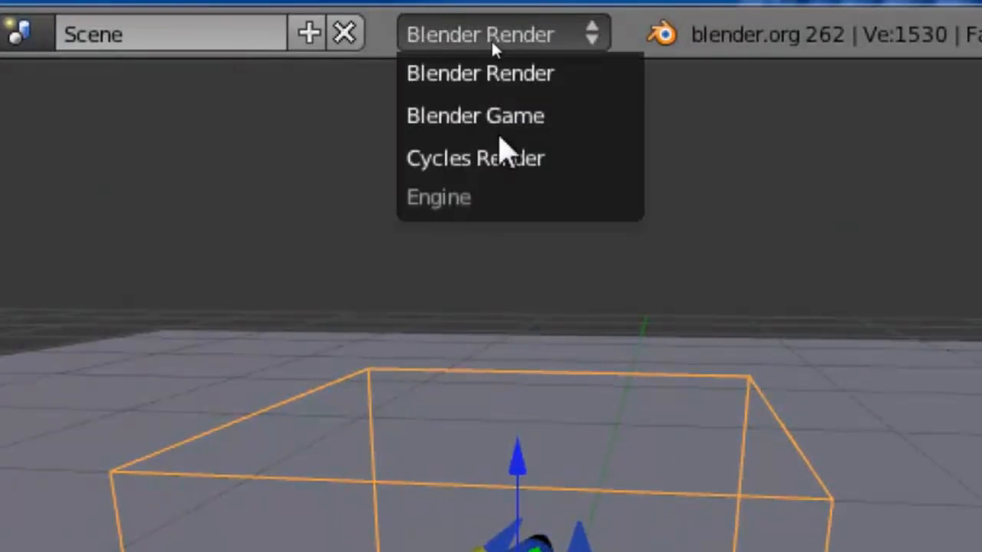
pyautogui.click(499, 129)
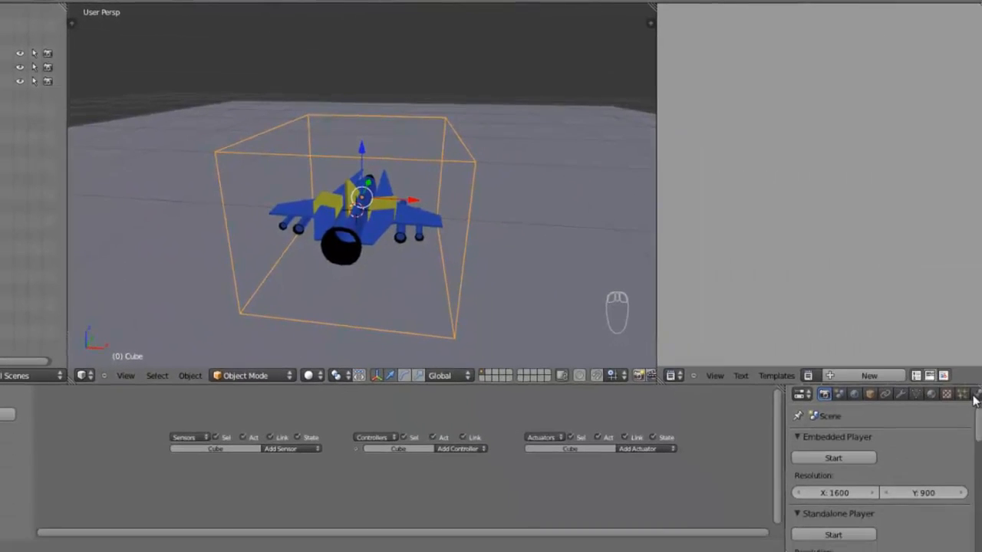
# - Set the wireframe cube's physics type to Dynamic and enable its Collision Bounds with Box bounds
pyautogui.click(974, 394)
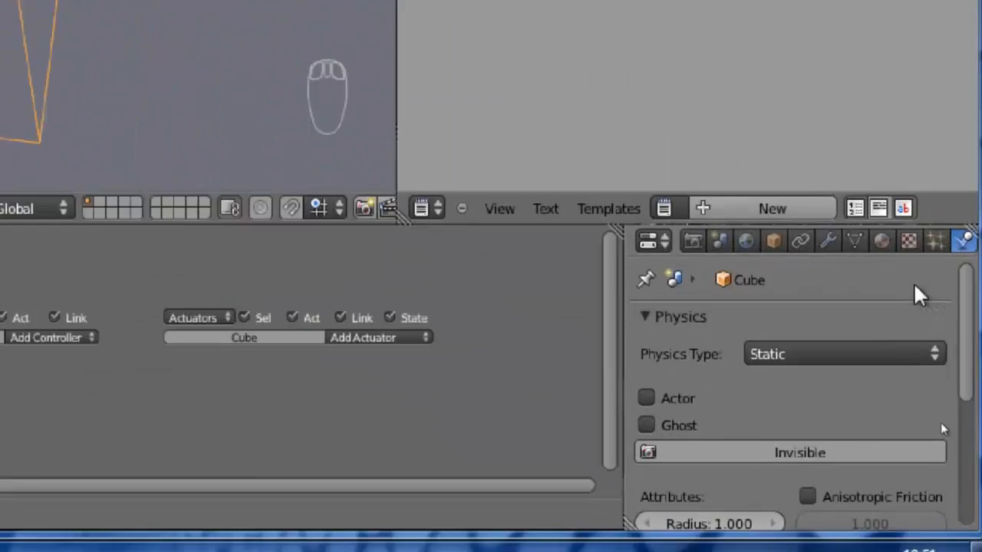
pyautogui.click(824, 349)
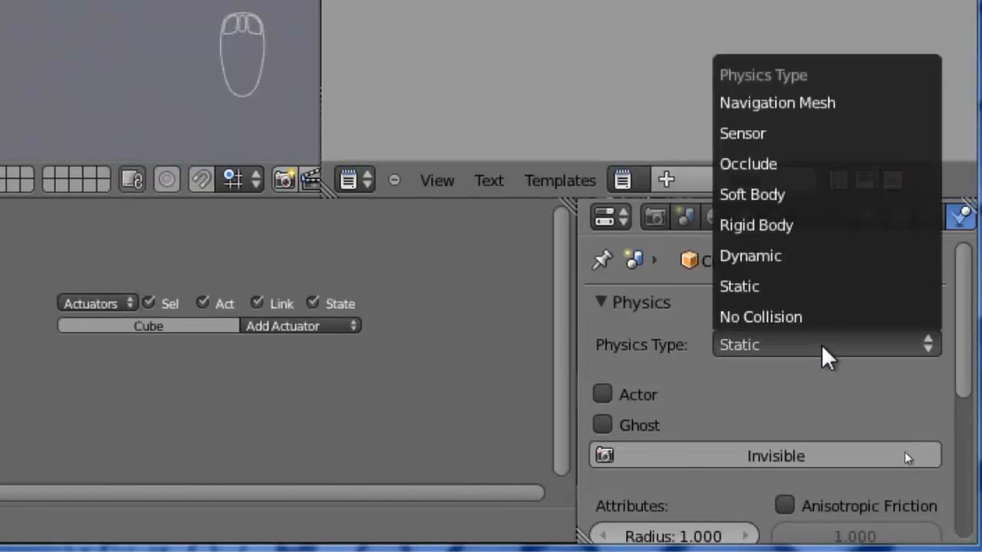
pyautogui.click(819, 255)
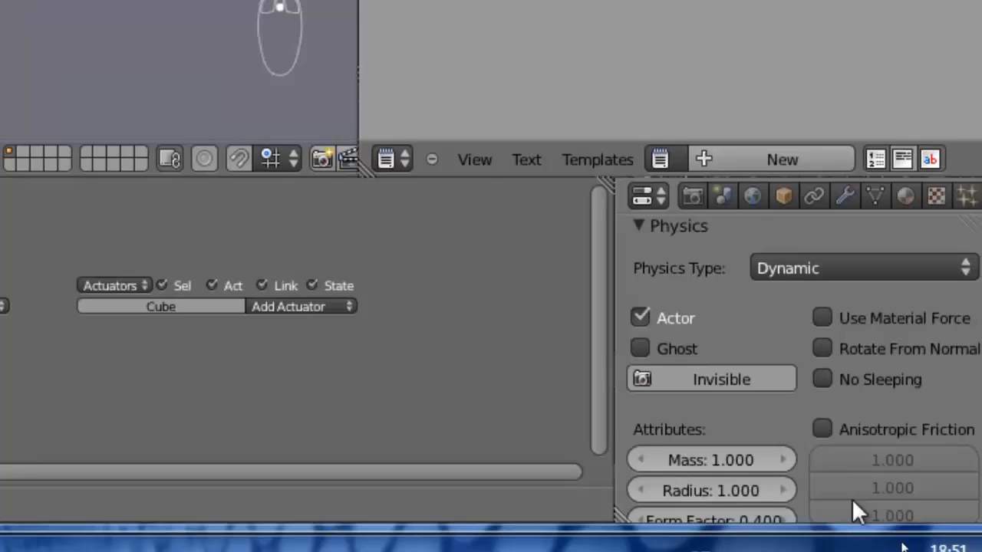
pyautogui.scroll(-8, 939, 546)
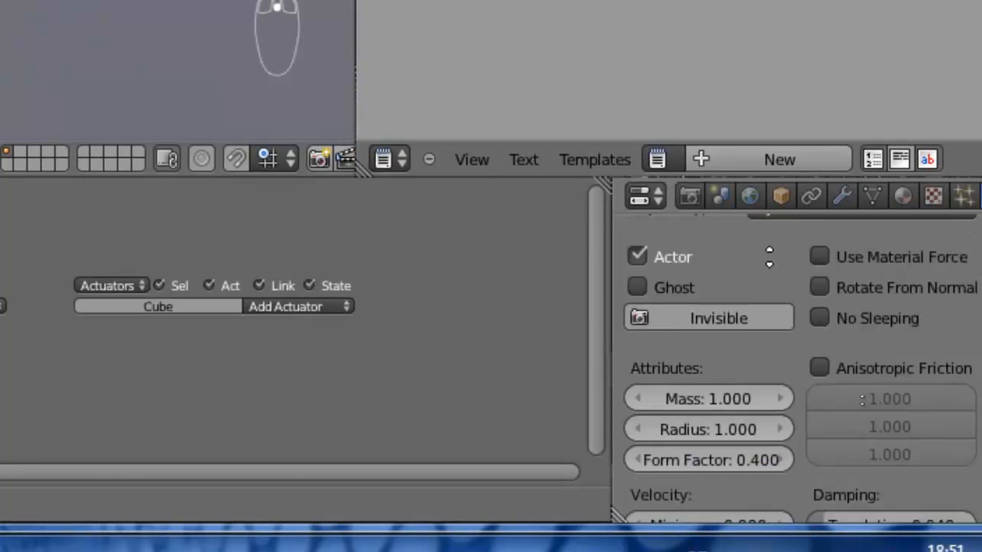
pyautogui.scroll(-6, 649, 480)
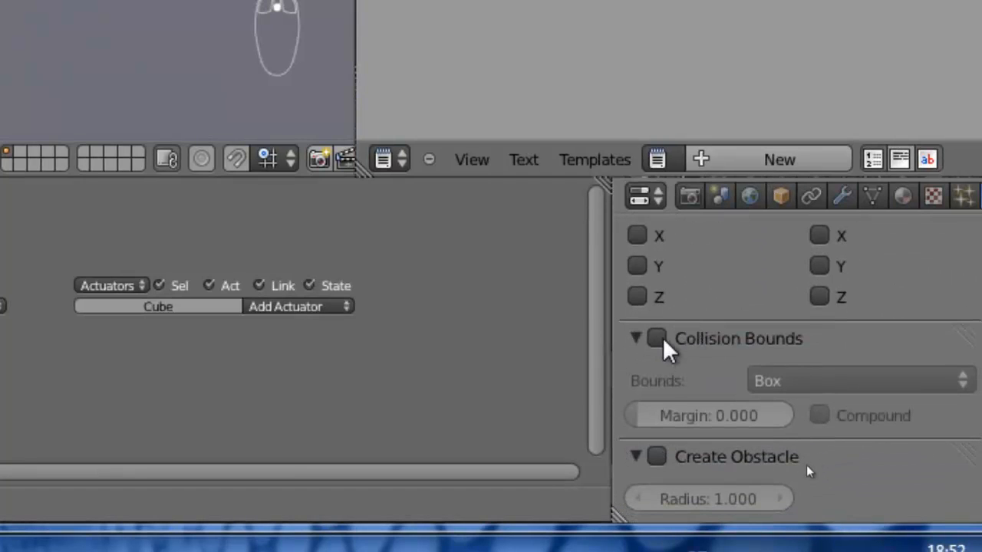
pyautogui.click(659, 342)
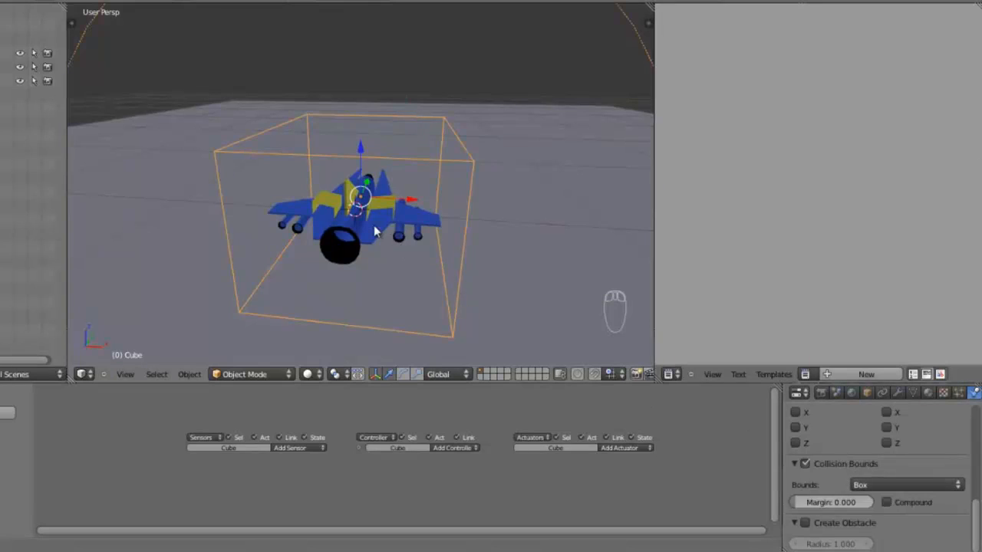
# - Select the spaceship and set its physics type to No Collision
pyautogui.click(375, 231)
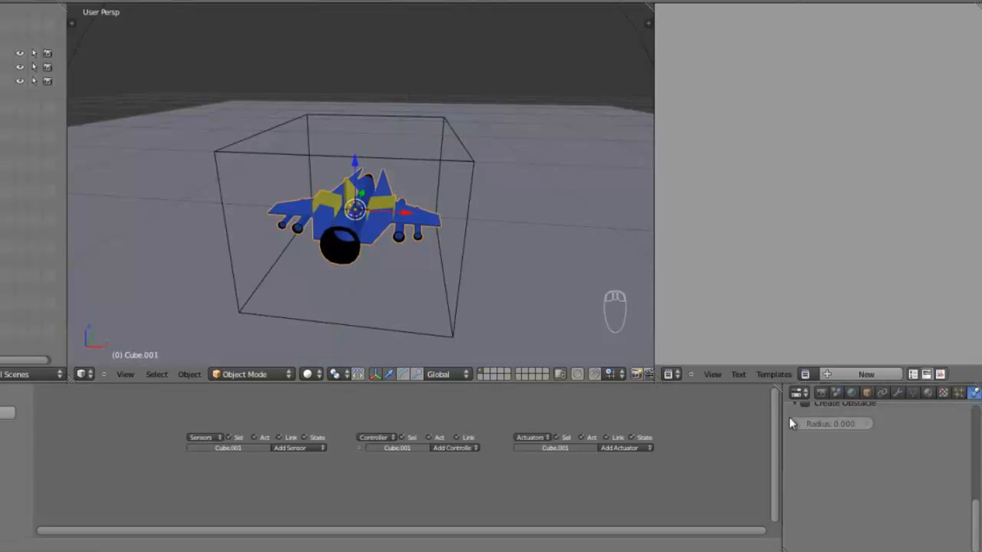
pyautogui.scroll(3, 885, 537)
pyautogui.scroll(2, 886, 537)
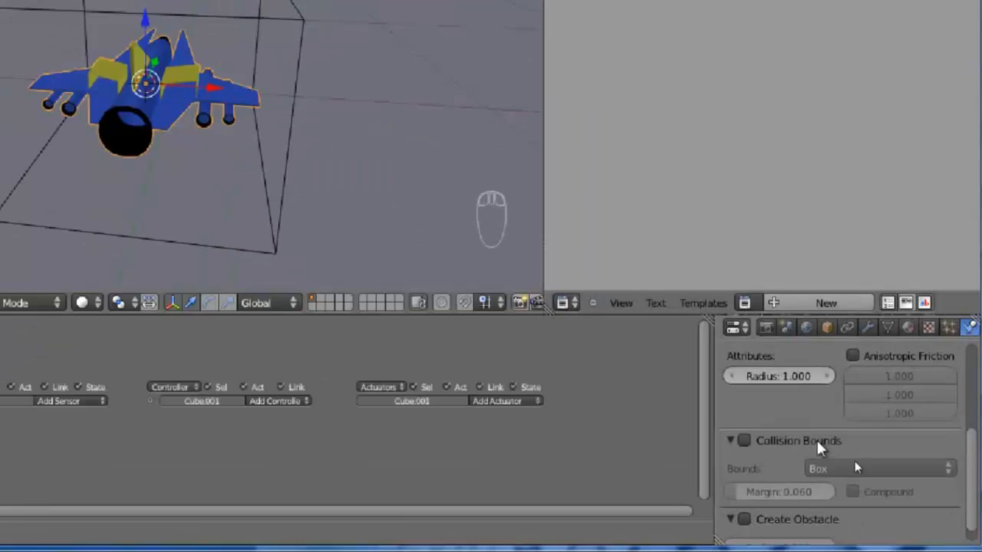
pyautogui.scroll(5, 860, 482)
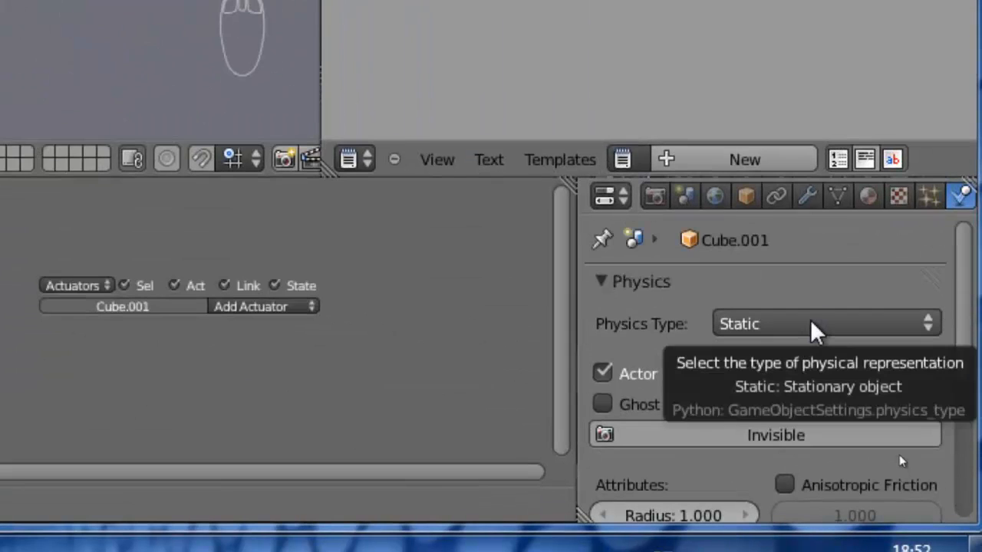
pyautogui.click(812, 330)
pyautogui.click(806, 297)
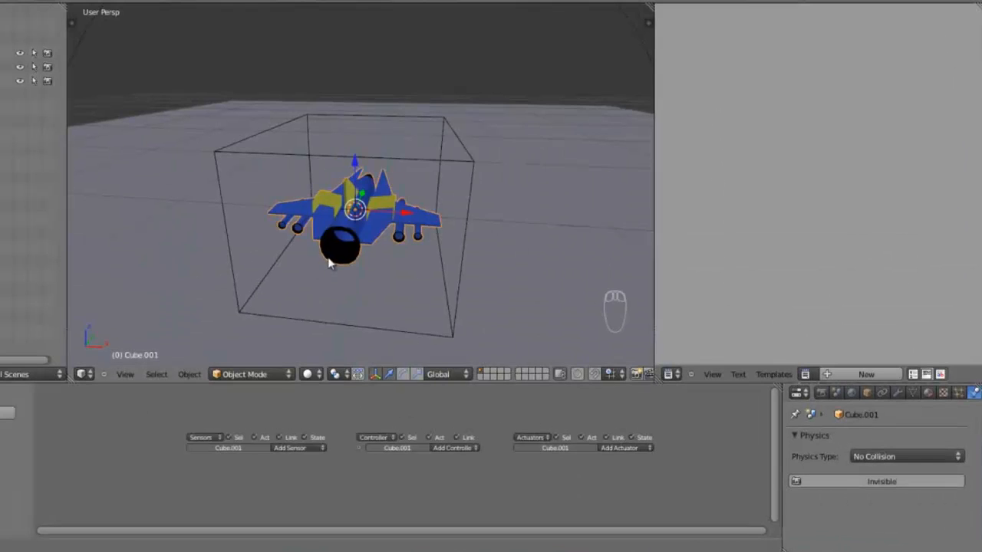
# - Run the game from an angled view of the ship to test the physics, and exit it
pyautogui.moveTo(330, 263); pyautogui.dragTo(405, 271, button='middle')
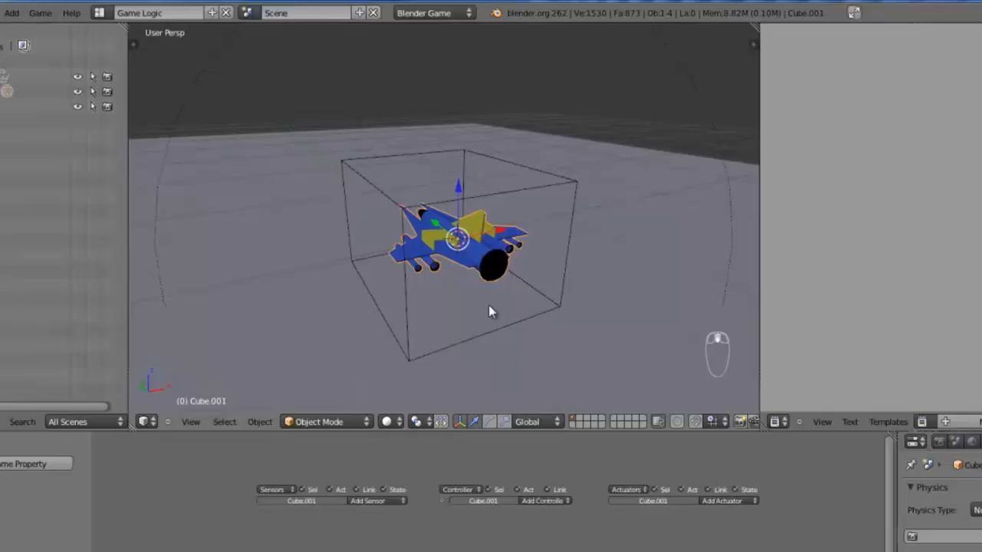
pyautogui.press('p')
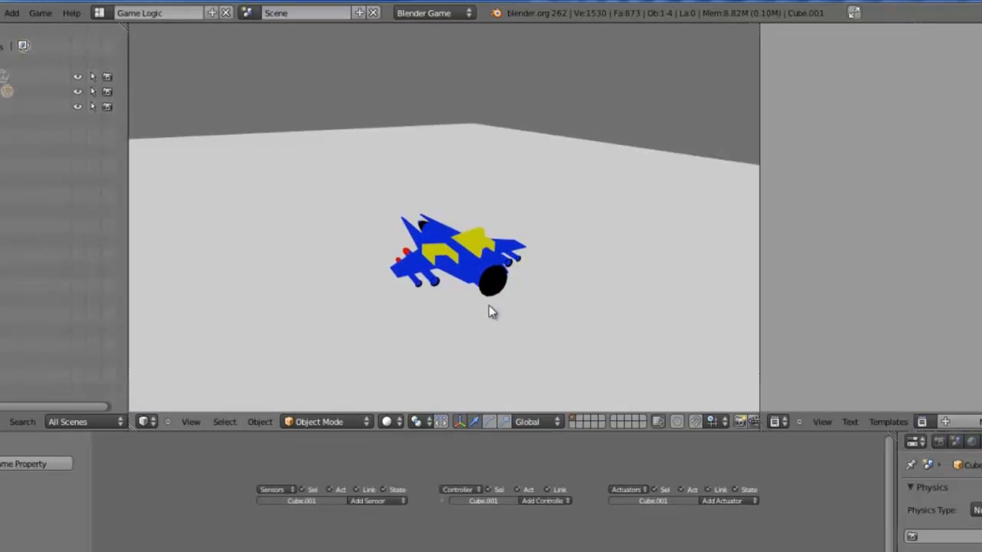
pyautogui.press('Escape')
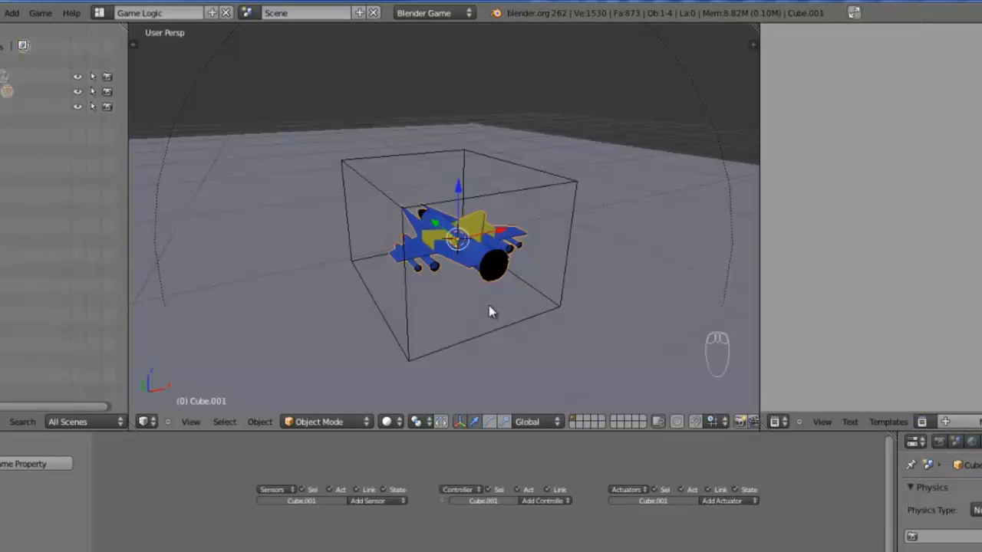
# - Make the ground plane invisible in its physics settings and test the game briefly
pyautogui.rightClick(625, 225)
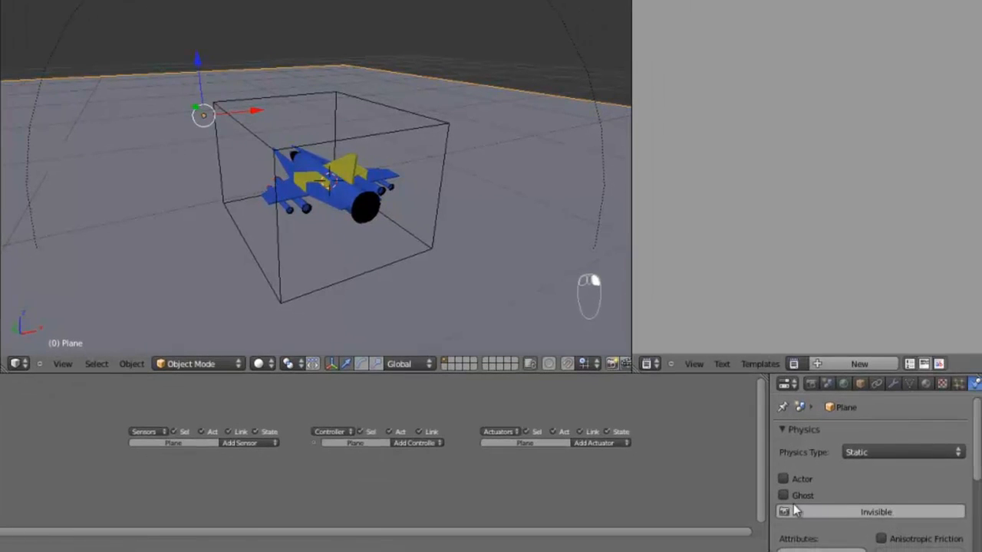
pyautogui.click(835, 513)
pyautogui.press('p')
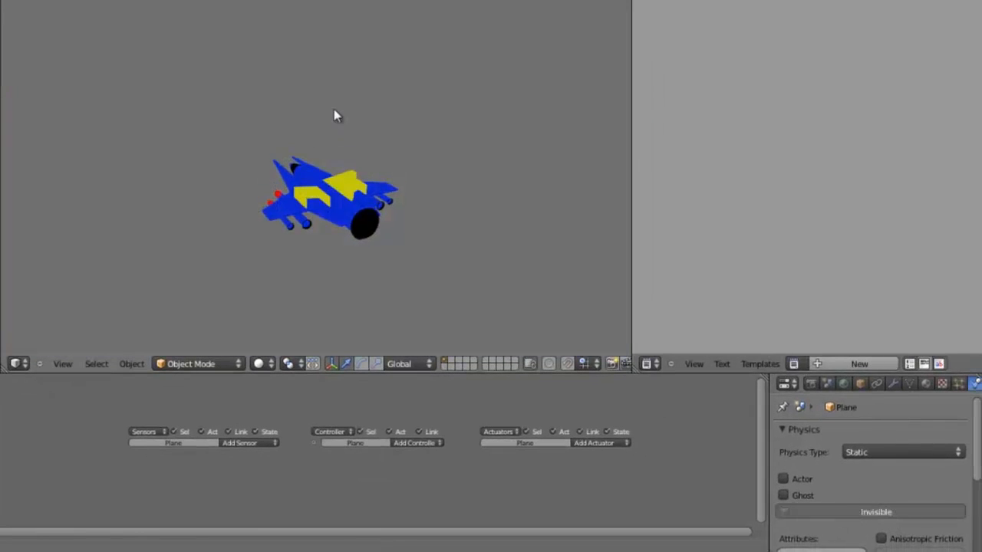
pyautogui.press('Escape')
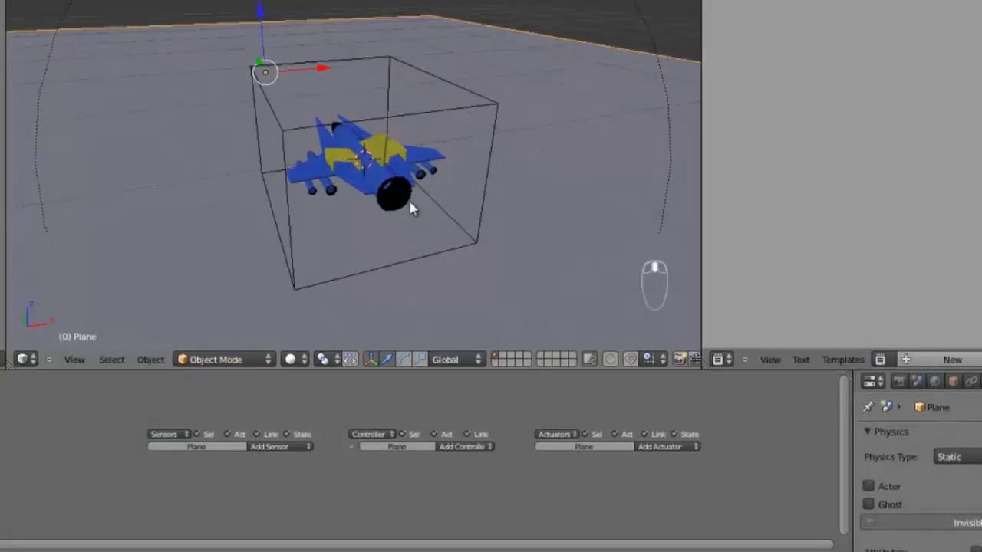
# - Add a point lamp at the spaceship's location
pyautogui.hotkey('shift', 'a')
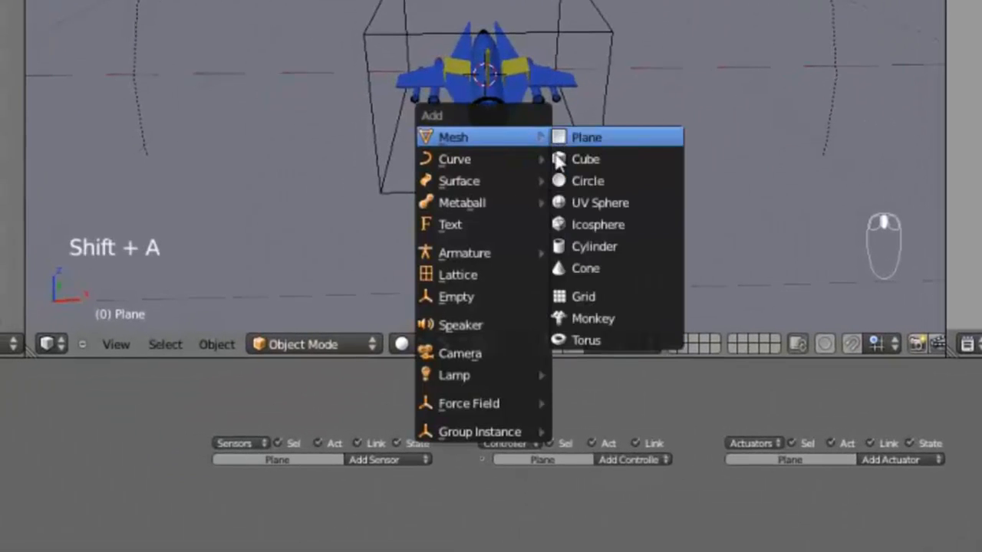
pyautogui.moveTo(491, 374)
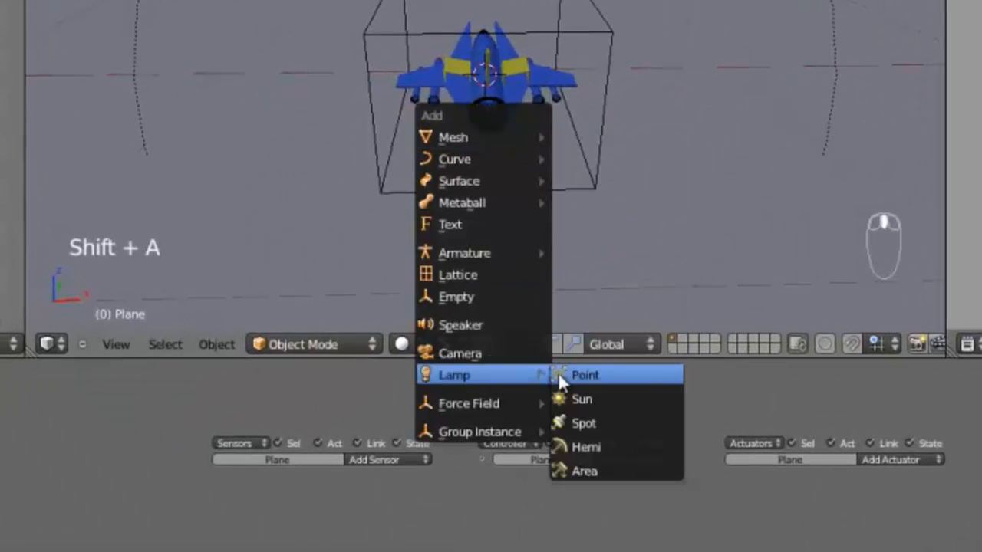
pyautogui.click(560, 375)
# - Switch the viewport to textured shading and raise the point lamp along the Z axis, high above the ship
pyautogui.scroll(-3, 485, 169)
pyautogui.scroll(-1, 563, 85)
pyautogui.hotkey('alt', 'z')
pyautogui.moveTo(563, 85); pyautogui.dragTo(488, 126, button='middle')
pyautogui.moveTo(478, 237); pyautogui.dragTo(475, 2)
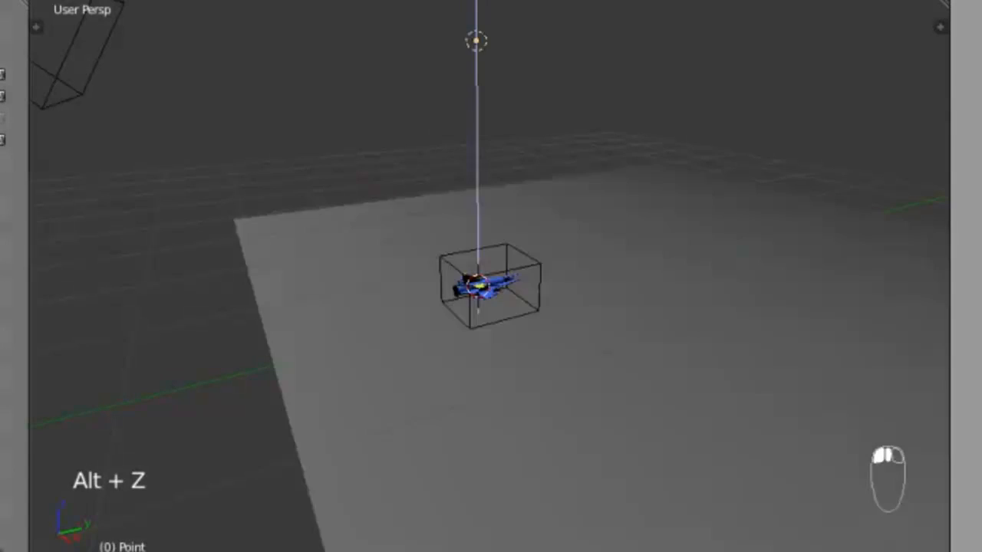
pyautogui.moveTo(486, 296); pyautogui.dragTo(398, 302, button='middle')
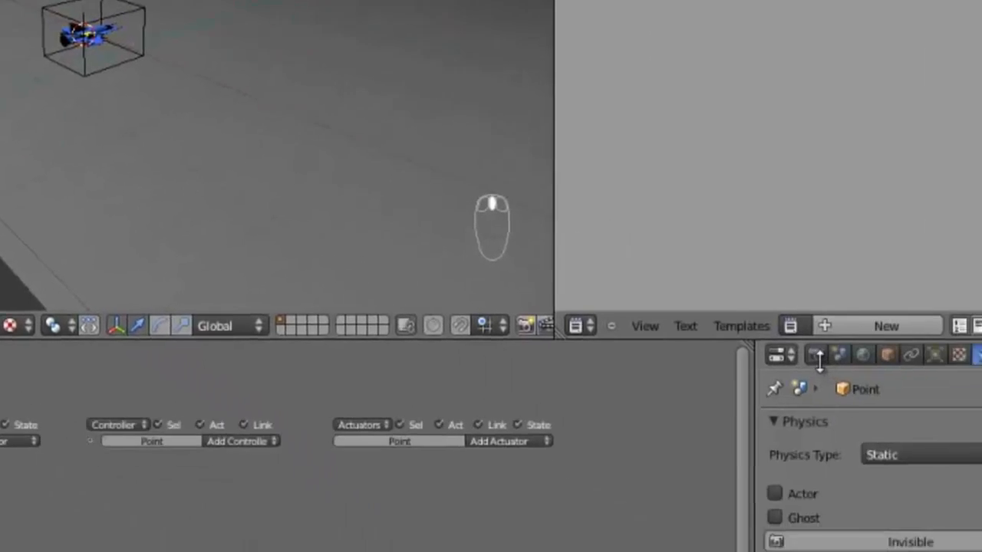
# - Set the game's material shading mode to Singletexture in the render settings
pyautogui.click(816, 356)
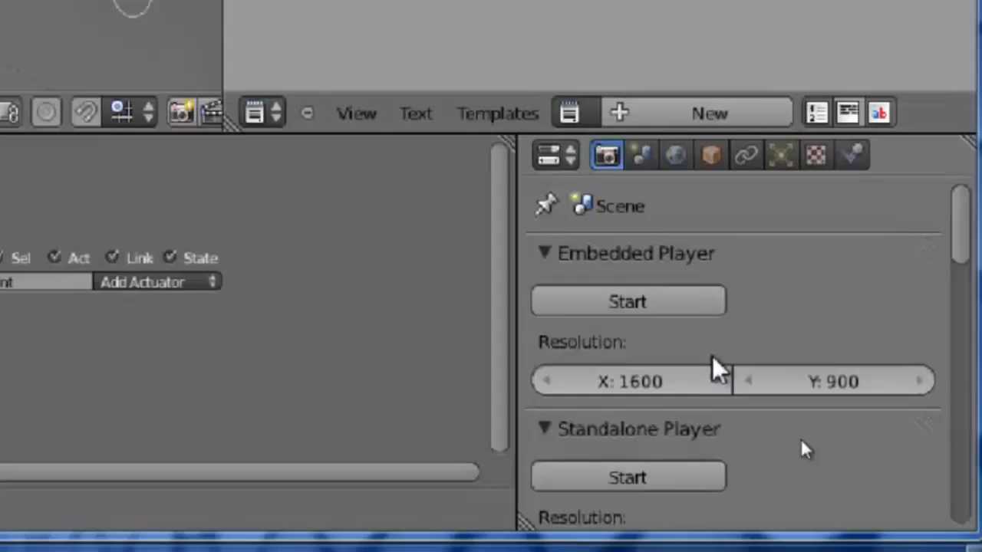
pyautogui.scroll(-10, 882, 467)
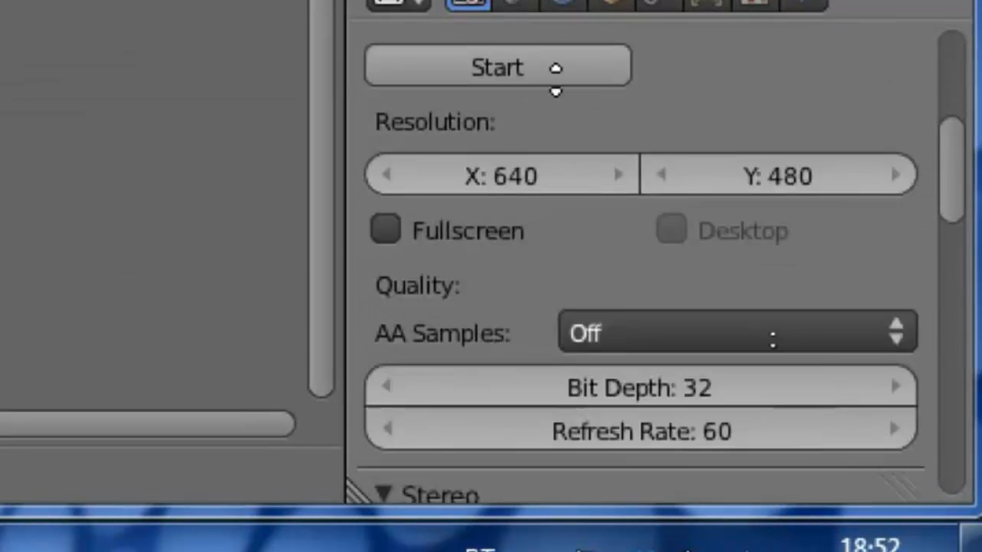
pyautogui.scroll(-8, 770, 327)
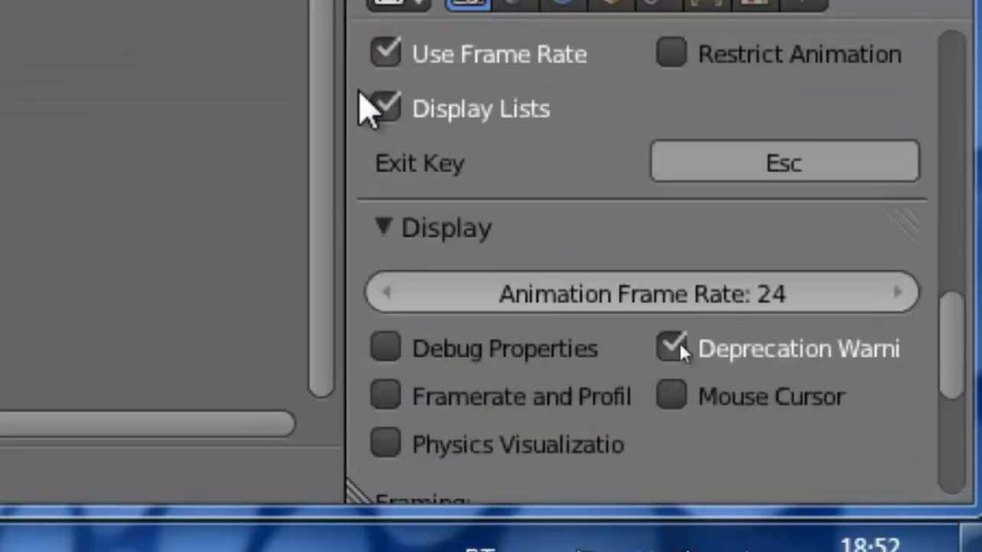
pyautogui.scroll(3, 445, 186)
pyautogui.scroll(4, 437, 428)
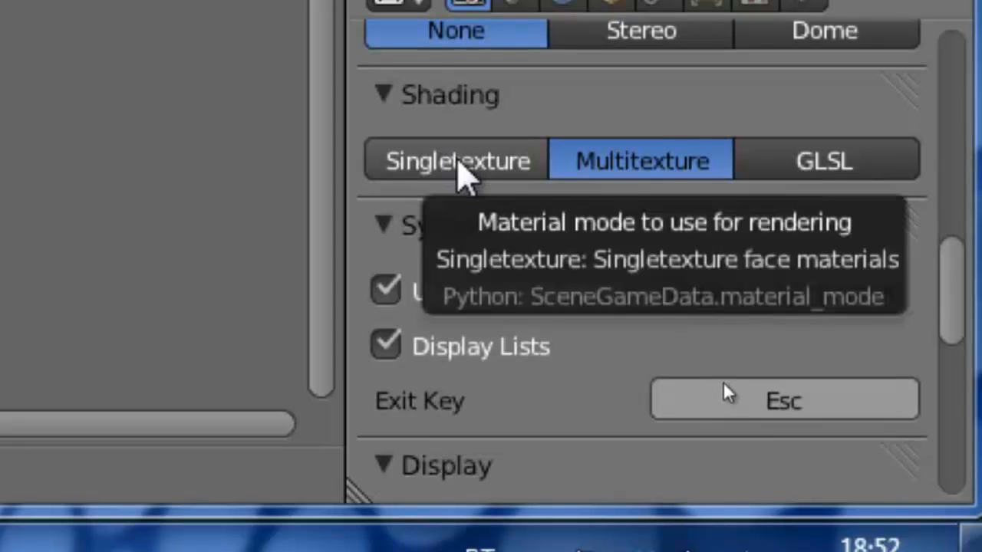
pyautogui.click(458, 161)
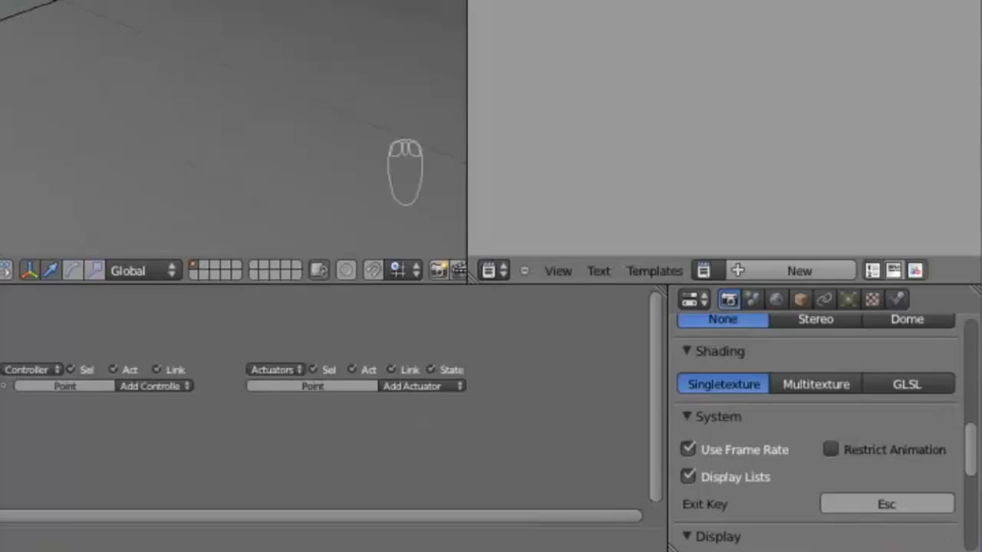
# - Look through the camera and move the collision box with its ship down near the lower edge of the camera frame
pyautogui.moveTo(404, 37); pyautogui.dragTo(581, 214, button='middle')
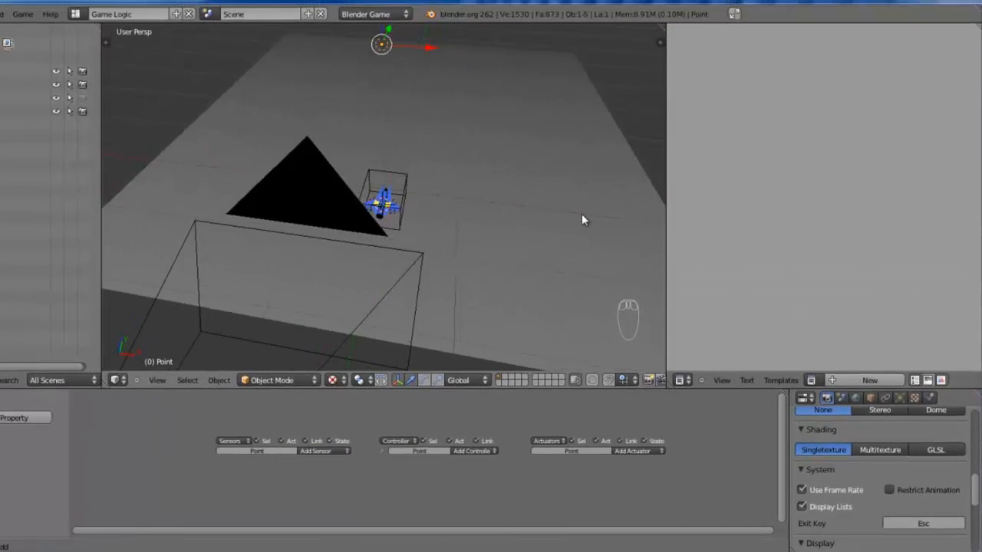
pyautogui.moveTo(422, 214); pyautogui.dragTo(466, 204, button='middle')
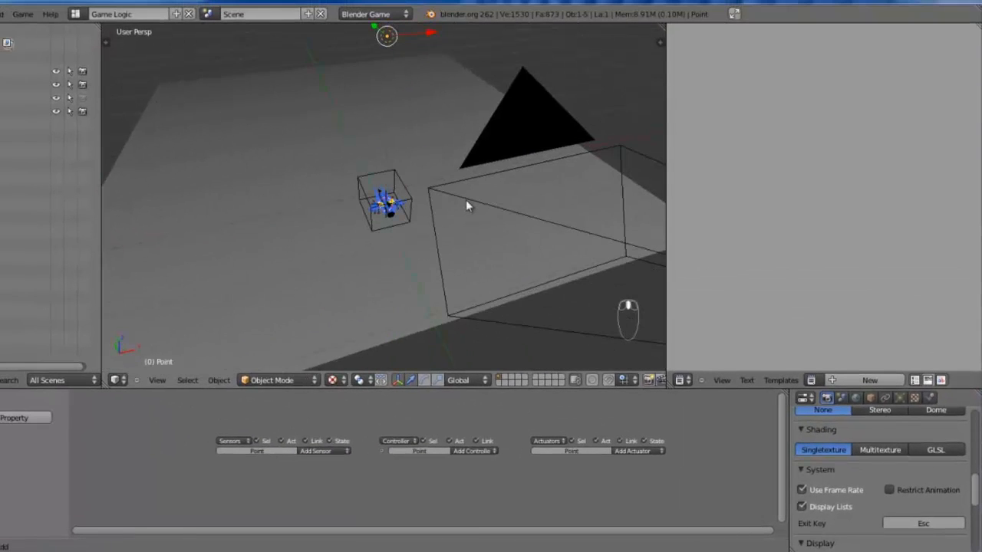
pyautogui.press('KP_0')
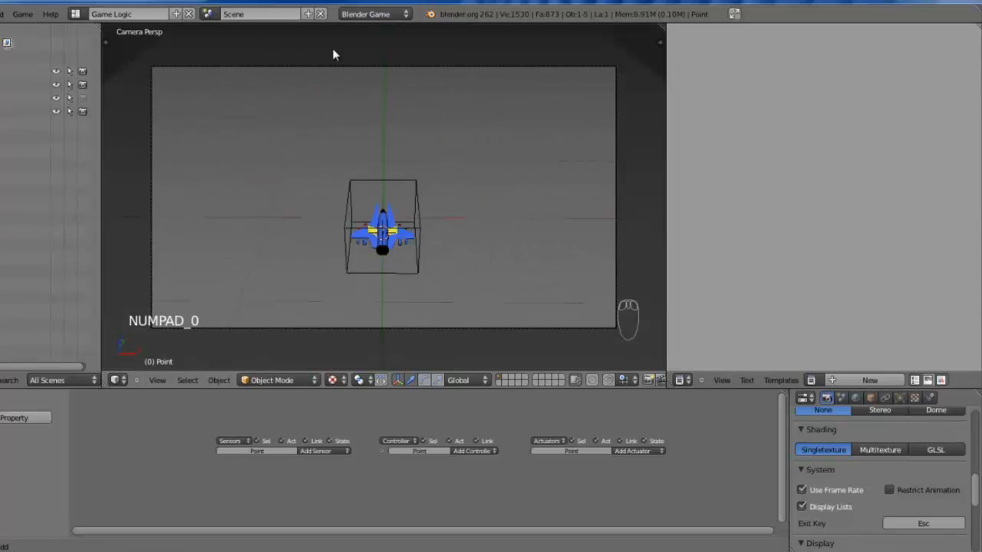
pyautogui.rightClick(393, 271)
pyautogui.moveTo(388, 205); pyautogui.dragTo(385, 248)
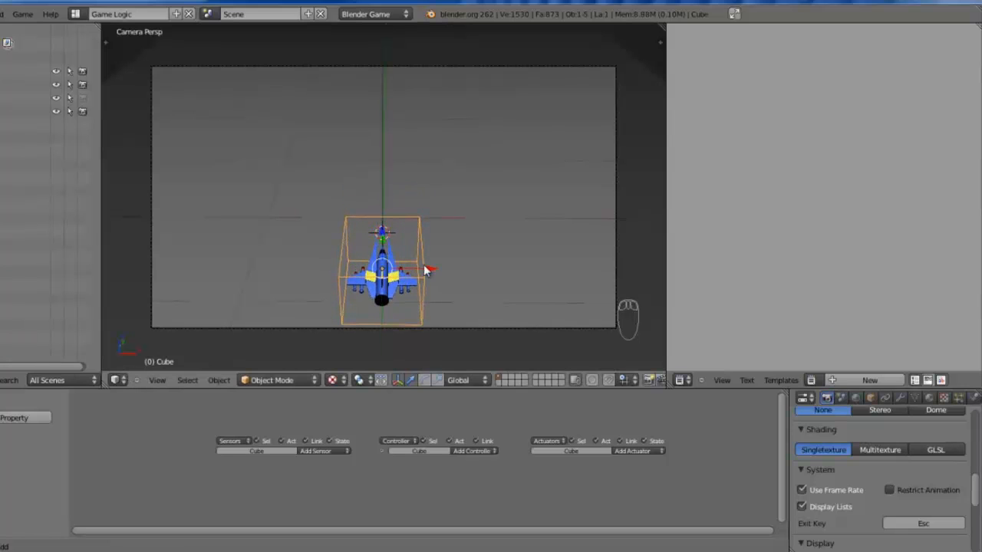
# - Shift the camera slightly sideways to the left and test the game briefly
pyautogui.rightClick(477, 335)
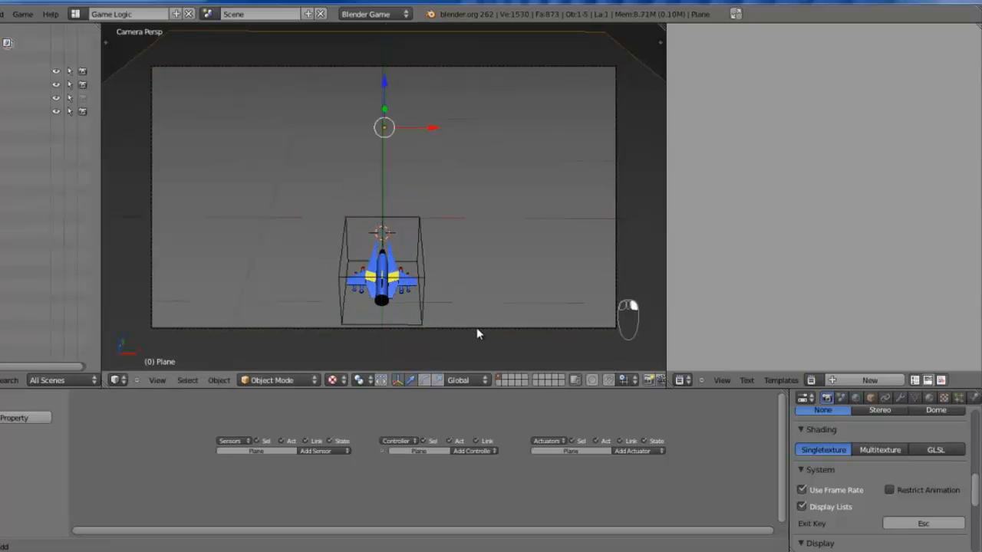
pyautogui.rightClick(476, 328)
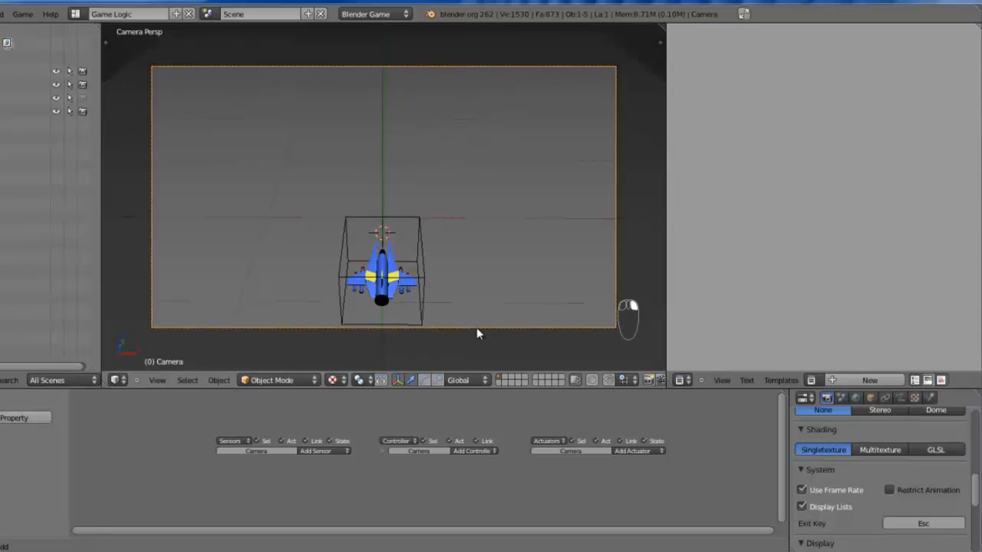
pyautogui.press('g')
pyautogui.click(463, 320)
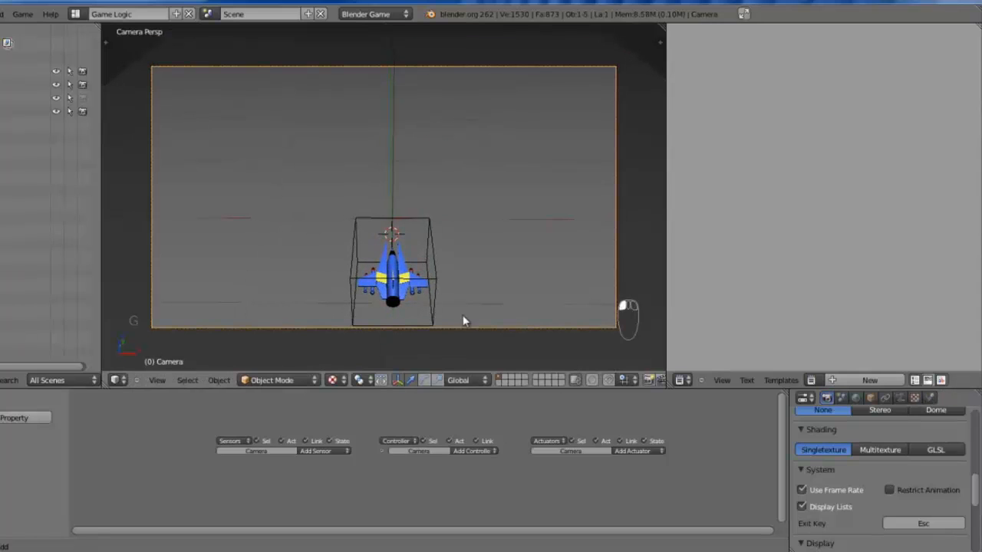
pyautogui.press('p')
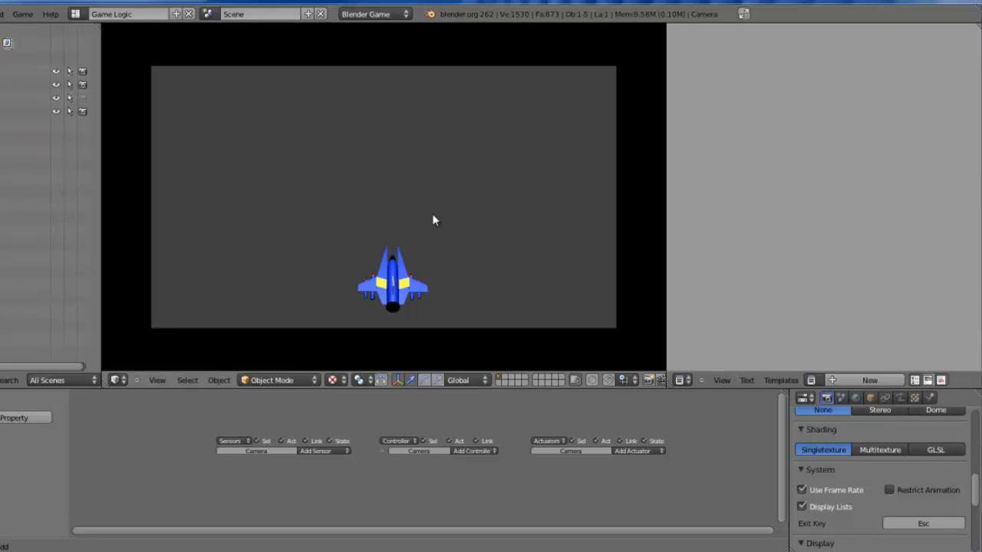
pyautogui.press('Escape')
# - Set the world's horizon color to black and test the game briefly
pyautogui.click(855, 397)
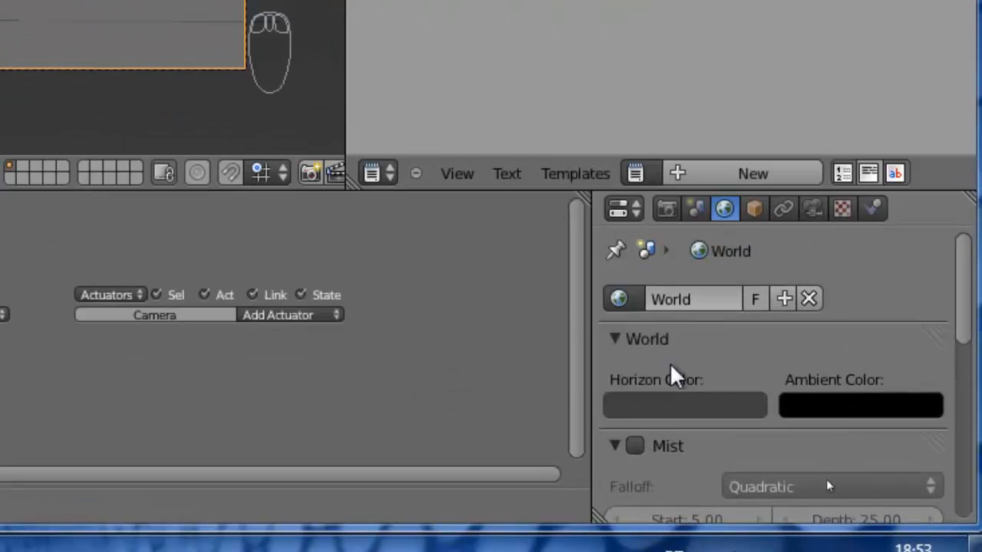
pyautogui.click(704, 423)
pyautogui.click(748, 242)
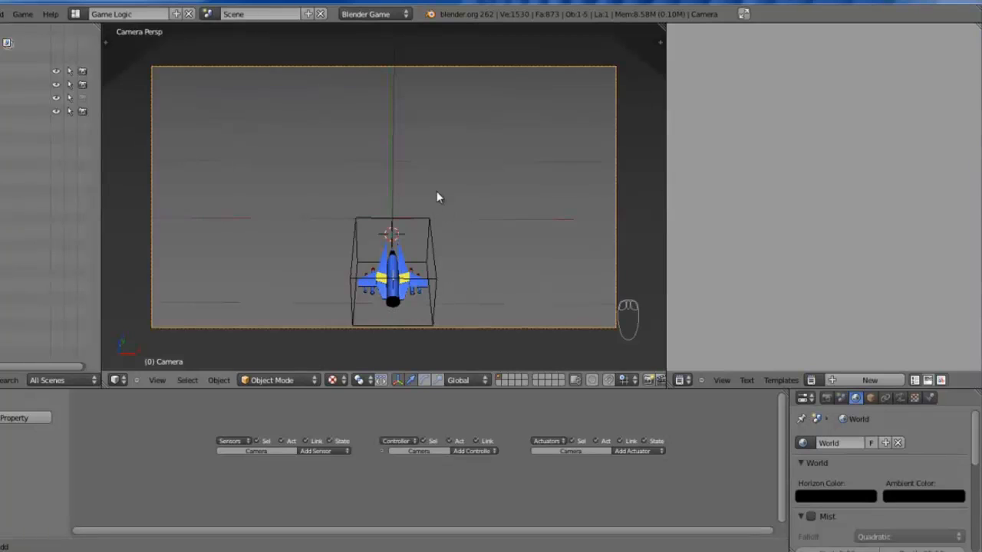
pyautogui.press('p')
pyautogui.press('Escape')
# - Enlarge the Logic Editor area and magnify its logic bricks around the actuators column
pyautogui.moveTo(397, 389); pyautogui.dragTo(405, 361)
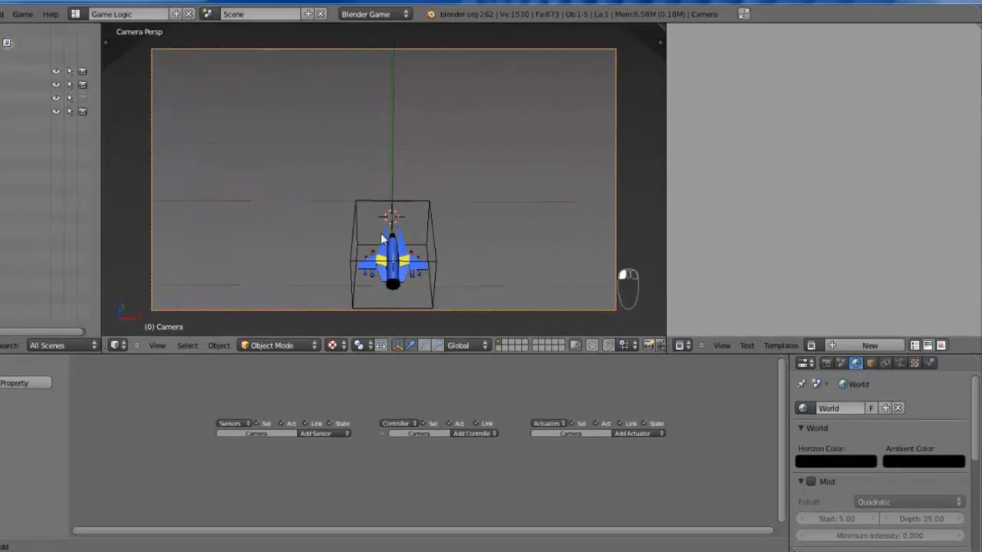
pyautogui.scroll(5, 442, 477)
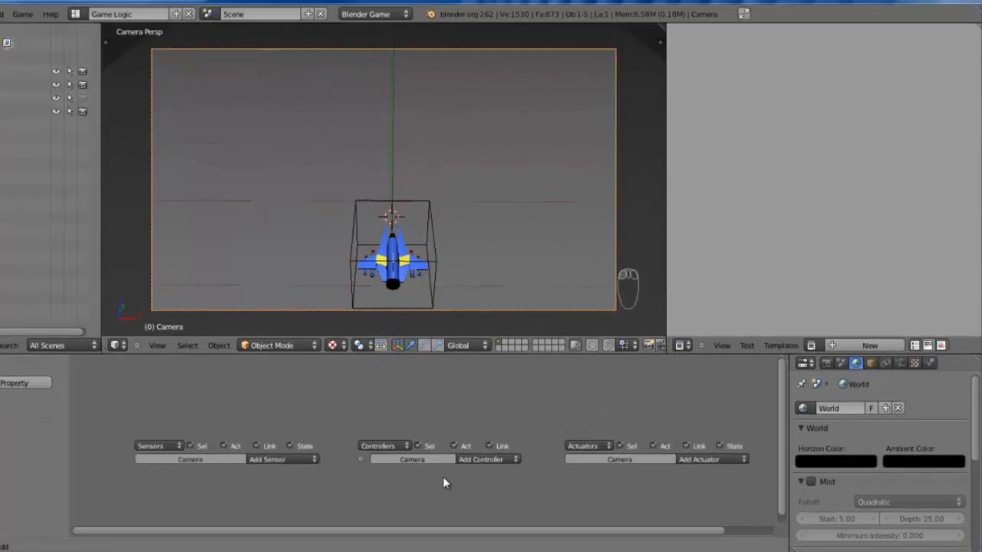
pyautogui.moveTo(443, 476); pyautogui.dragTo(495, 376, button='middle')
pyautogui.scroll(3, 434, 427)
pyautogui.moveTo(420, 398); pyautogui.dragTo(503, 413, button='middle')
pyautogui.hscroll(5, 493, 399)
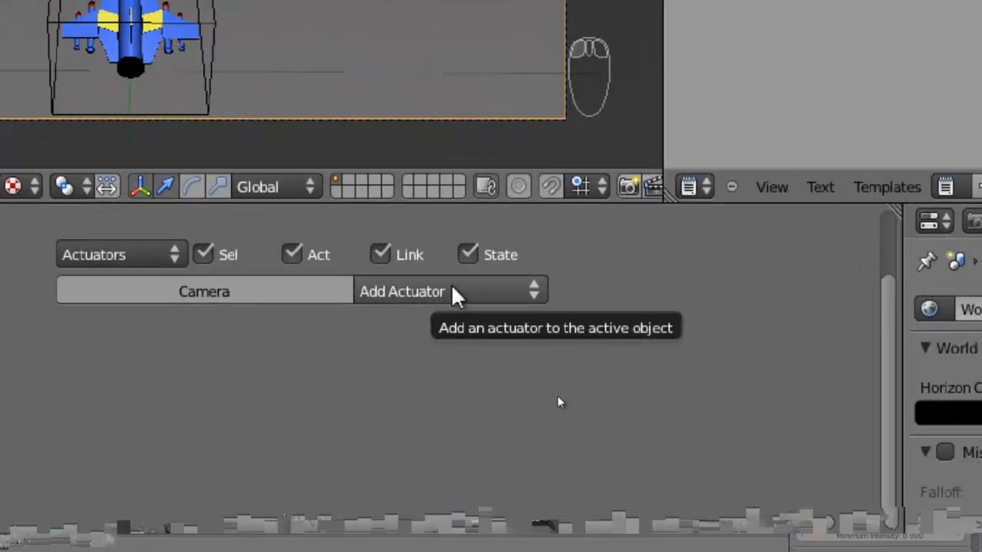
# - Add two Motion actuators to the camera
pyautogui.click(557, 399)
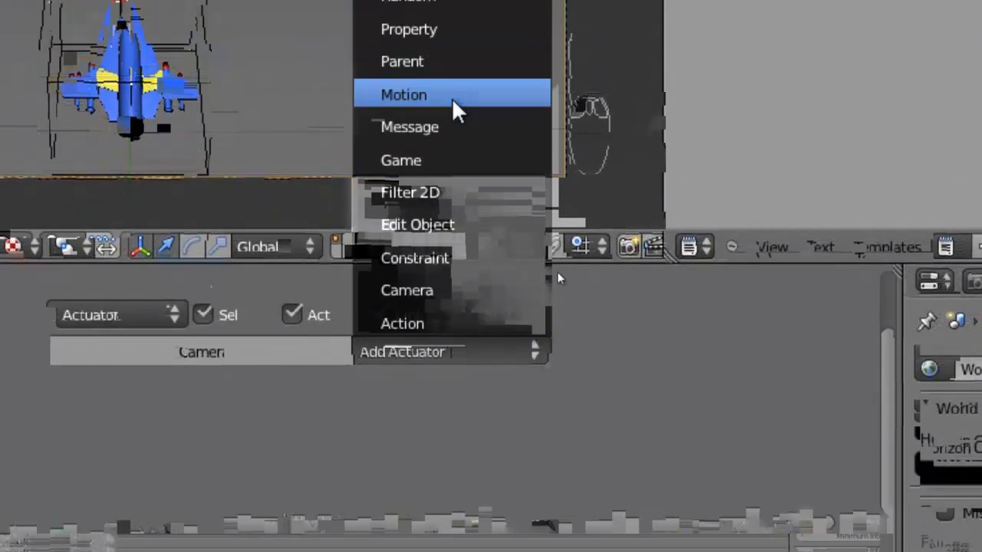
pyautogui.click(453, 40)
pyautogui.click(450, 355)
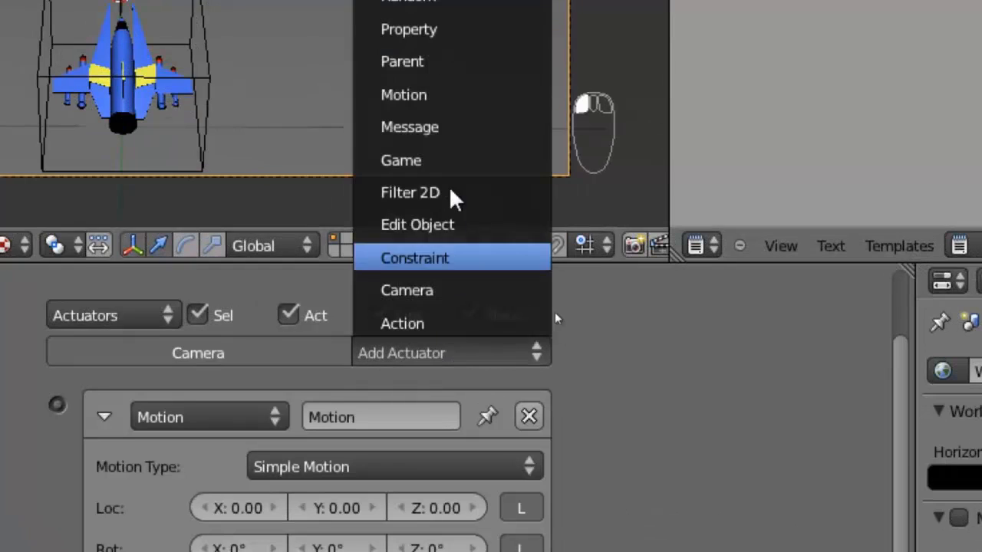
pyautogui.click(430, 96)
pyautogui.moveTo(361, 365); pyautogui.dragTo(434, 500, button='middle')
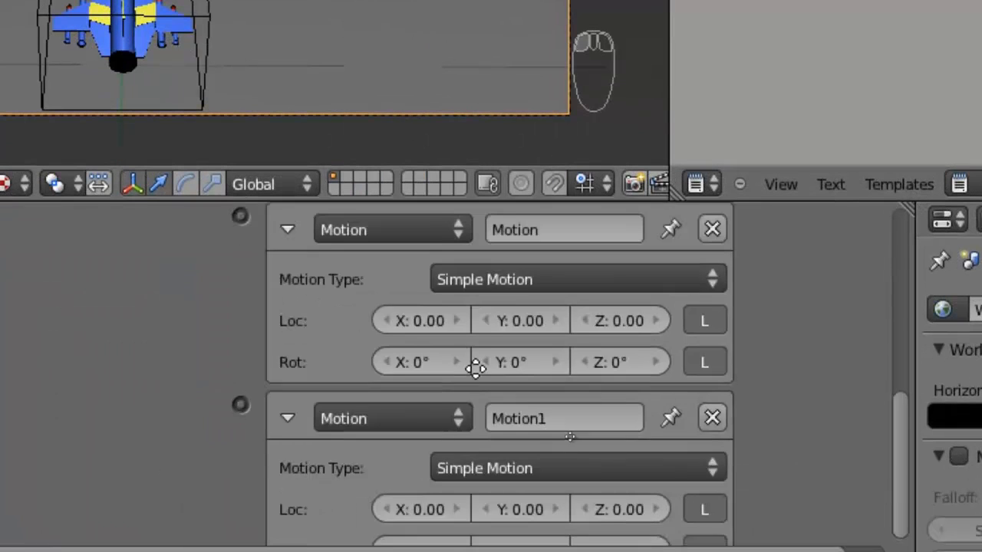
pyautogui.moveTo(434, 441); pyautogui.dragTo(395, 513, button='middle')
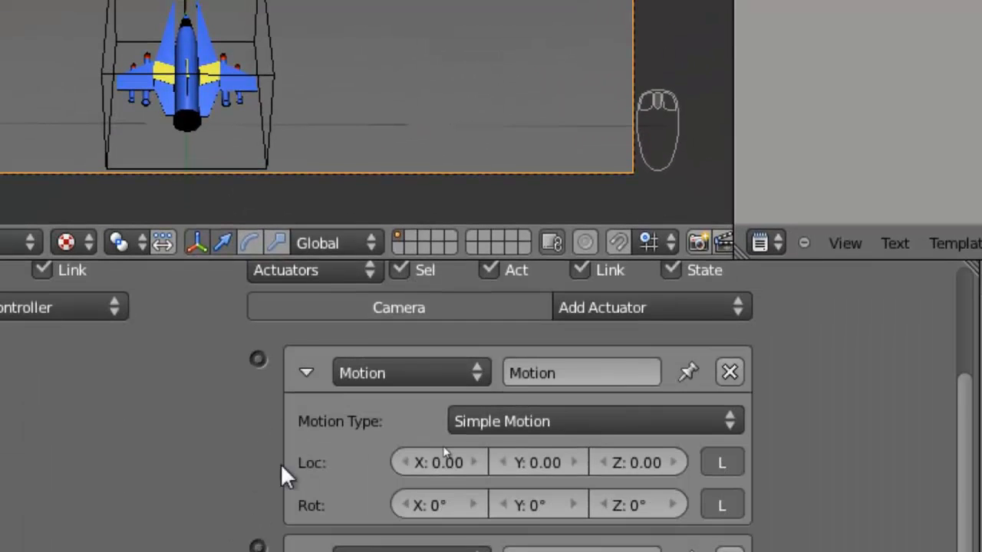
pyautogui.moveTo(482, 470); pyautogui.dragTo(417, 381, button='middle')
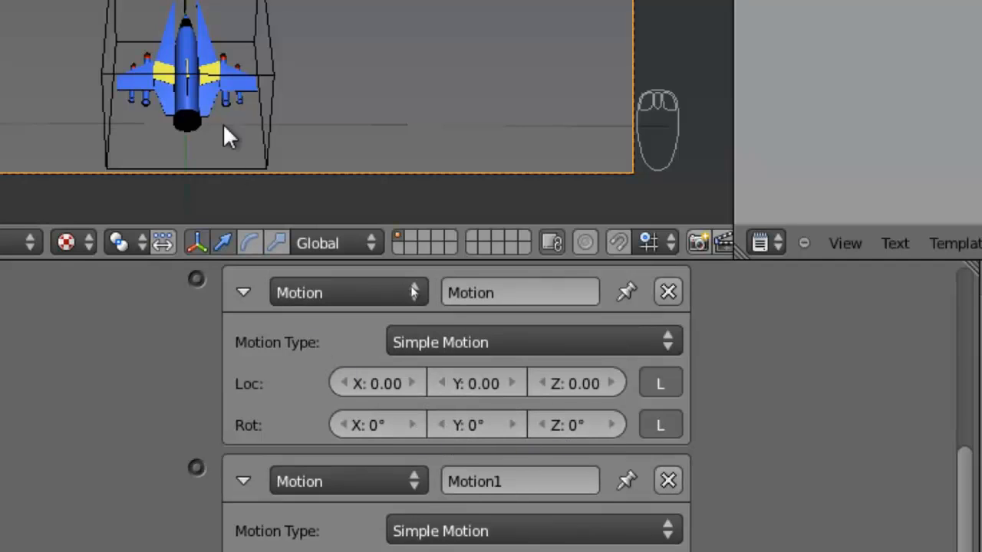
# - Reselect the camera and remove both of its Motion actuators
pyautogui.rightClick(265, 77)
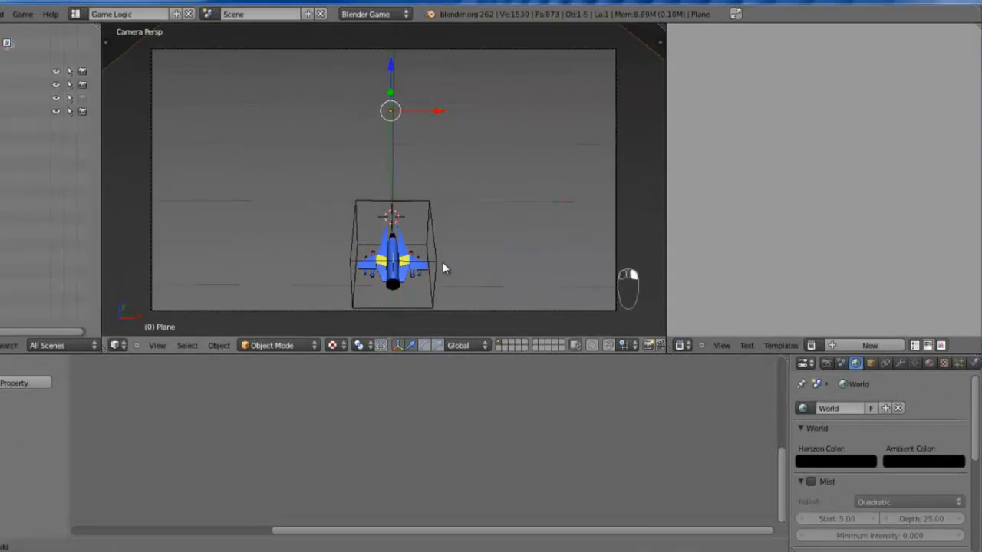
pyautogui.rightClick(286, 104)
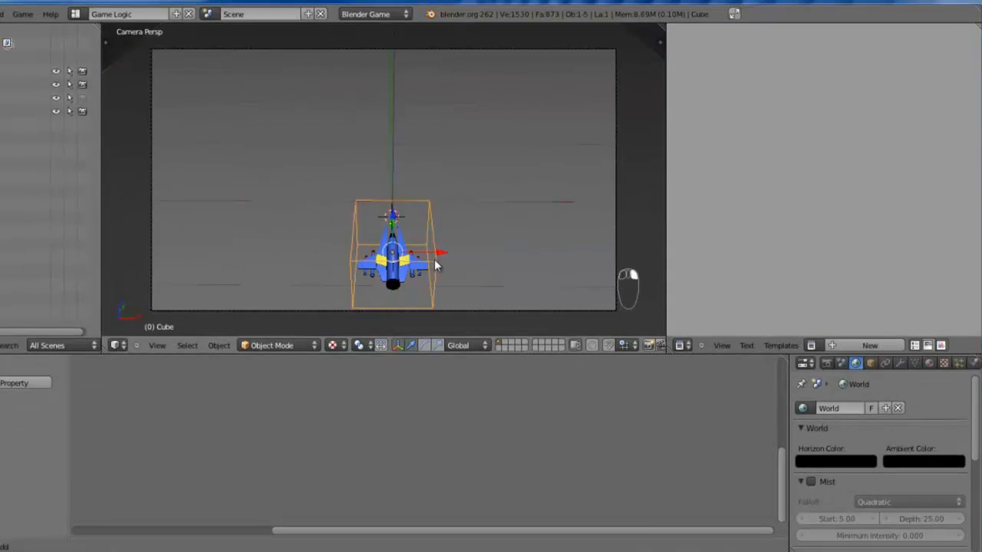
pyautogui.rightClick(416, 276)
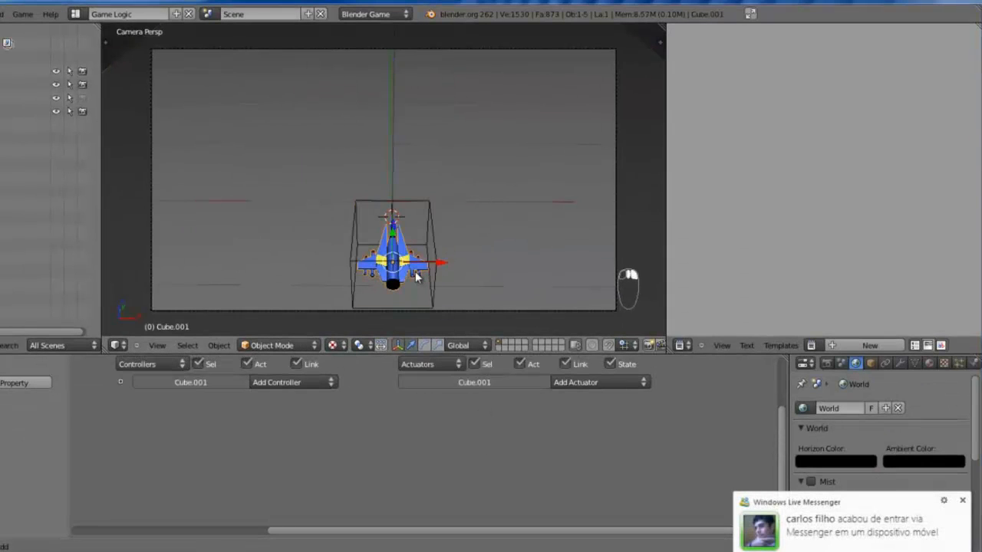
pyautogui.rightClick(482, 205)
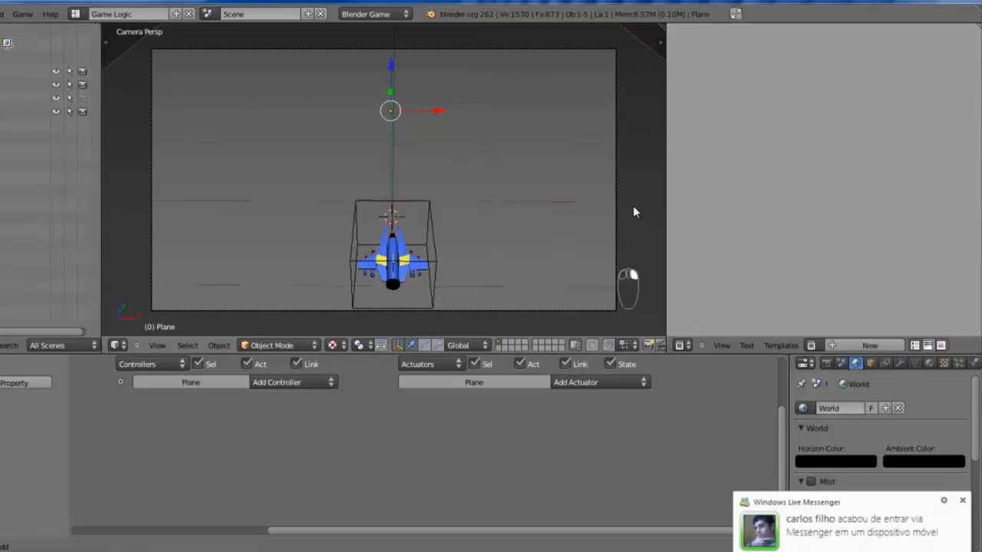
pyautogui.rightClick(615, 197)
pyautogui.moveTo(593, 387); pyautogui.dragTo(552, 385, button='middle')
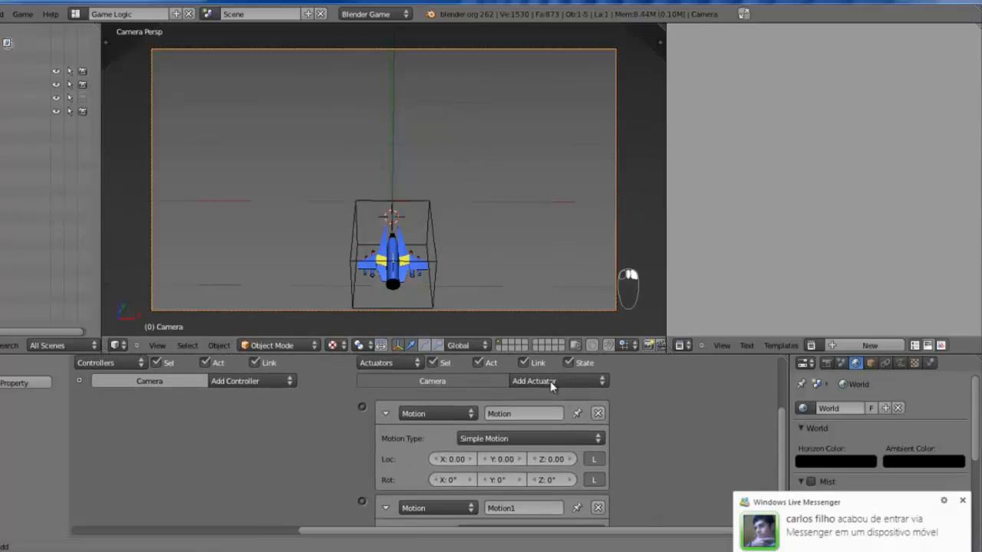
pyautogui.click(598, 414)
pyautogui.click(599, 414)
# - Add a Motion actuator to the collision box around the ship
pyautogui.rightClick(431, 263)
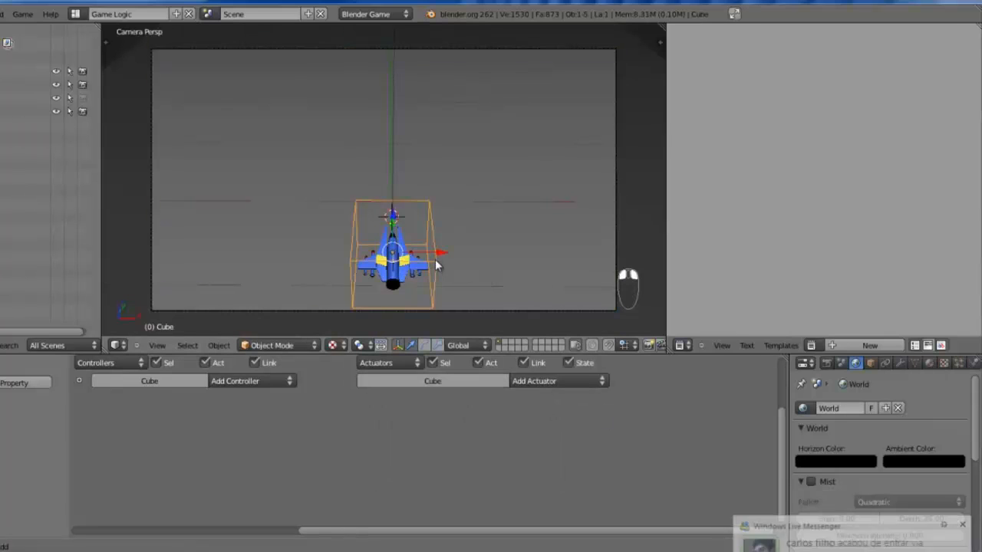
pyautogui.click(547, 380)
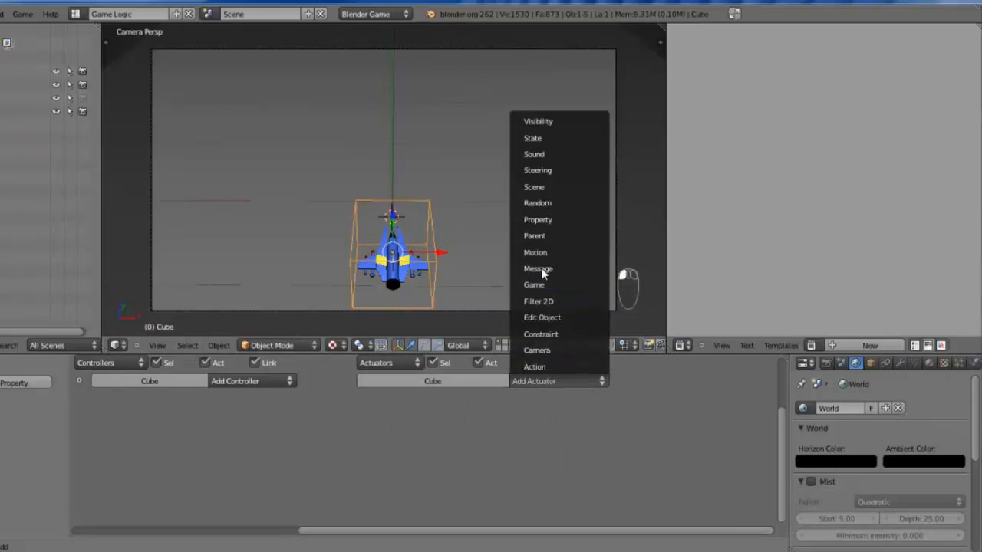
pyautogui.click(539, 251)
pyautogui.moveTo(403, 482); pyautogui.dragTo(381, 453, button='middle')
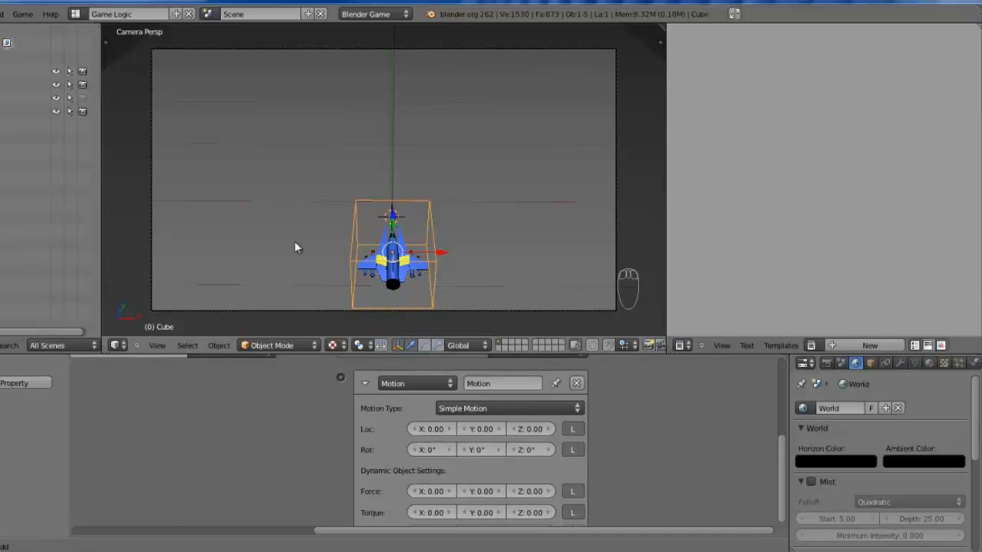
# - Move the collision box sideways along the global X axis and bring it back to the center line
pyautogui.press('g')
pyautogui.press('x')
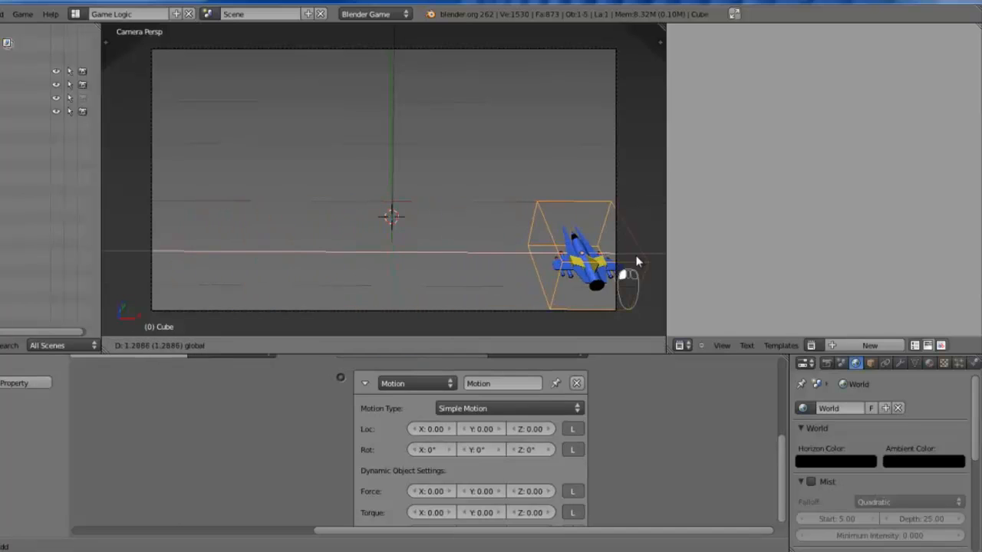
pyautogui.click(434, 263)
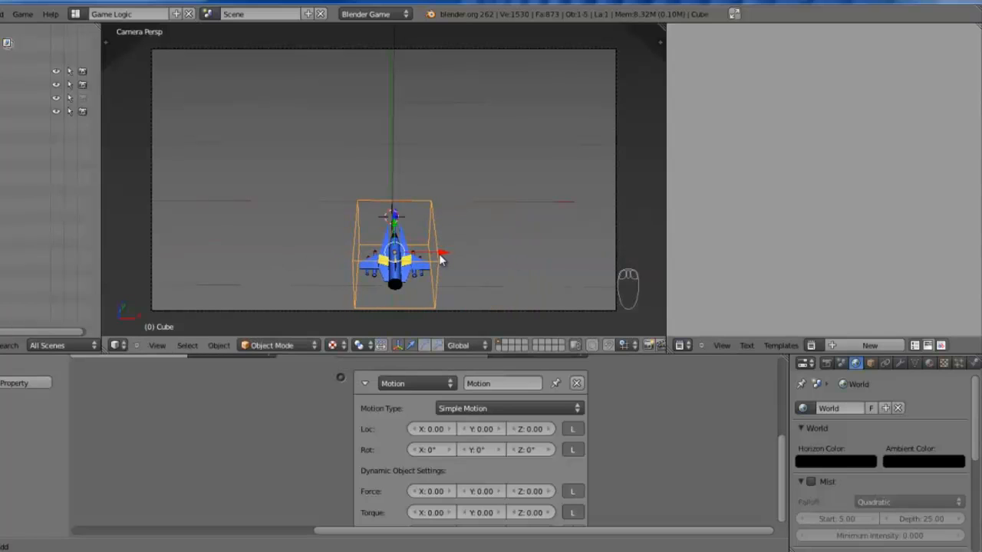
pyautogui.press('g')
pyautogui.press('x')
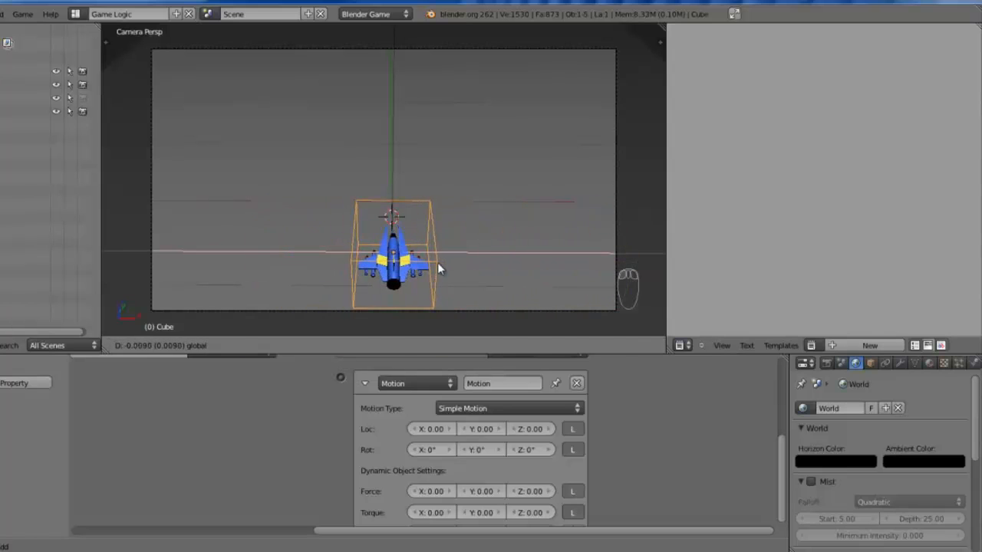
pyautogui.click(439, 269)
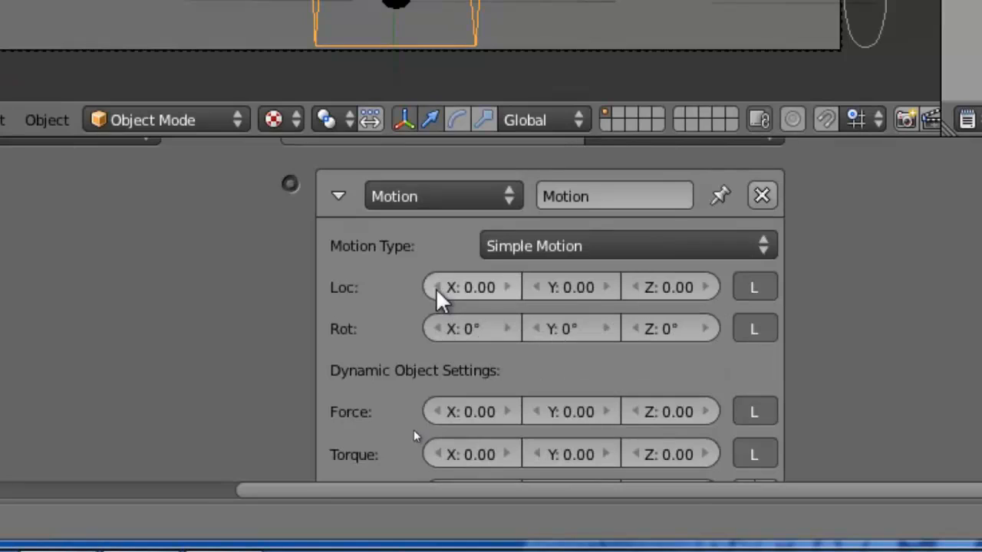
# - Set the Motion actuator's X location to 0.05 and nudge the collision box slightly along the X axis
pyautogui.click(473, 297)
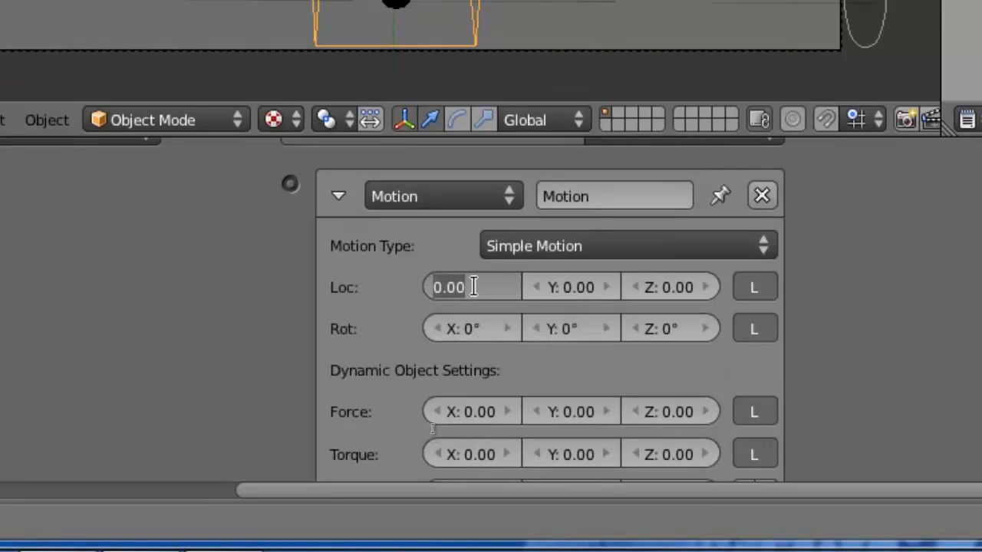
pyautogui.click(464, 287)
pyautogui.press('BackSpace')
pyautogui.write('5')
pyautogui.press('Return')
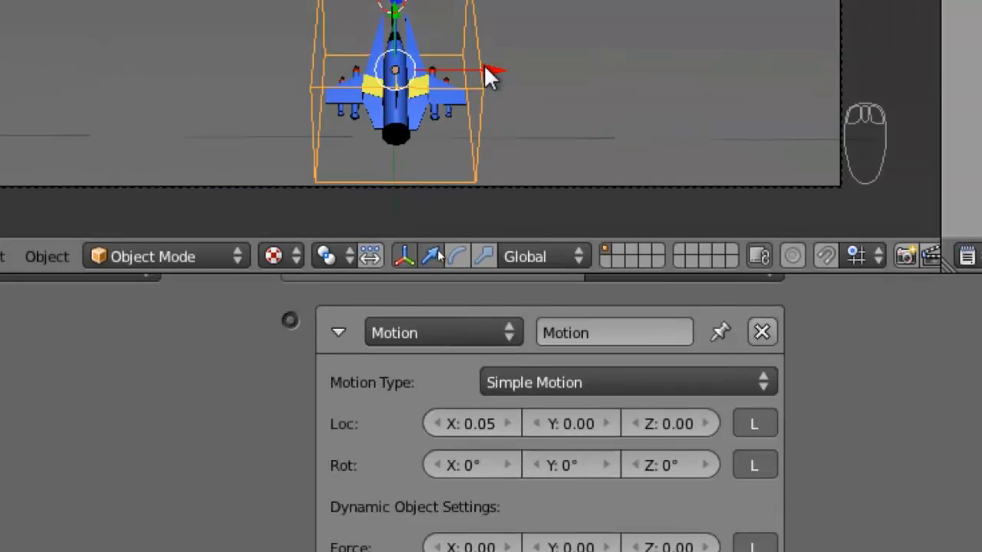
pyautogui.moveTo(486, 66); pyautogui.dragTo(486, 98)
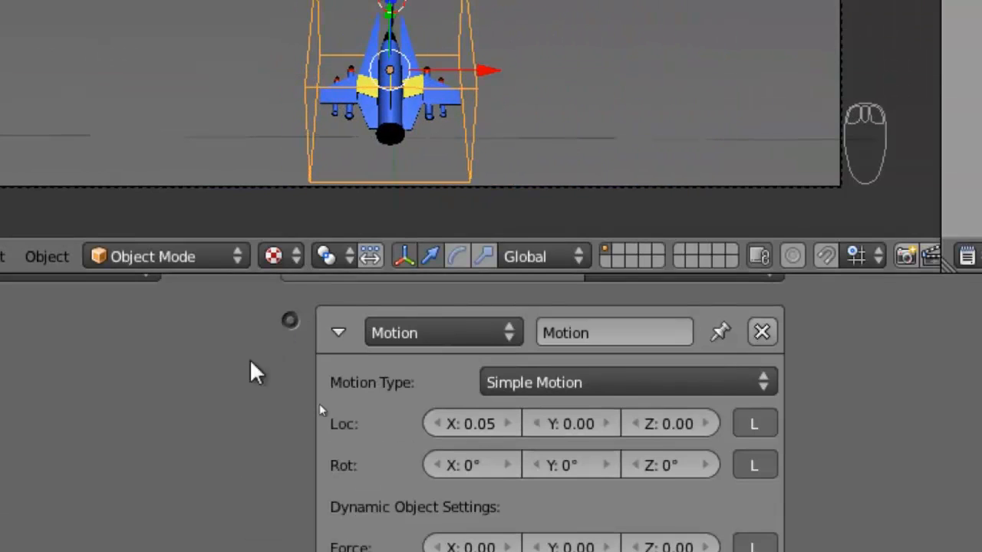
# - Add a second Motion actuator to the collision box and set its X location to -0.05
pyautogui.click(338, 336)
pyautogui.click(702, 283)
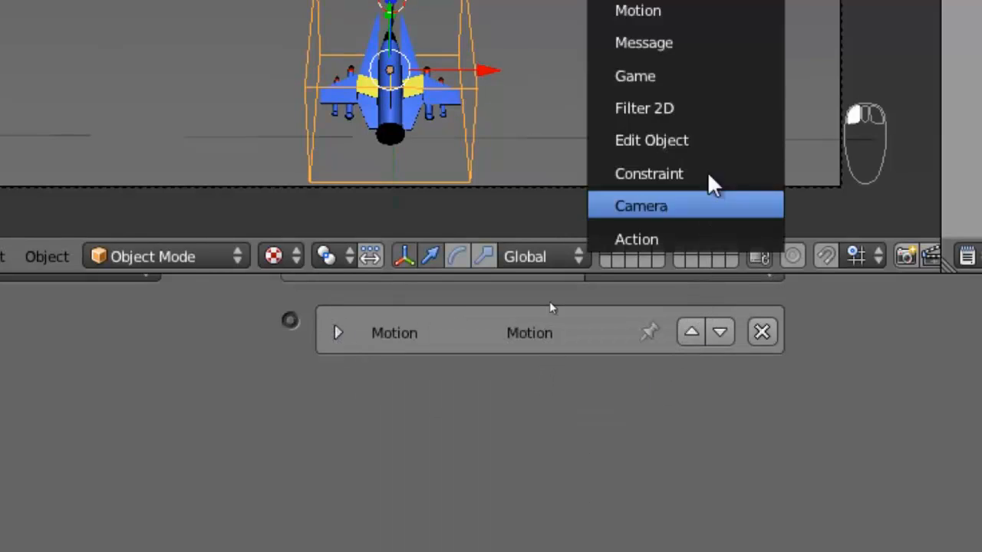
pyautogui.click(698, 61)
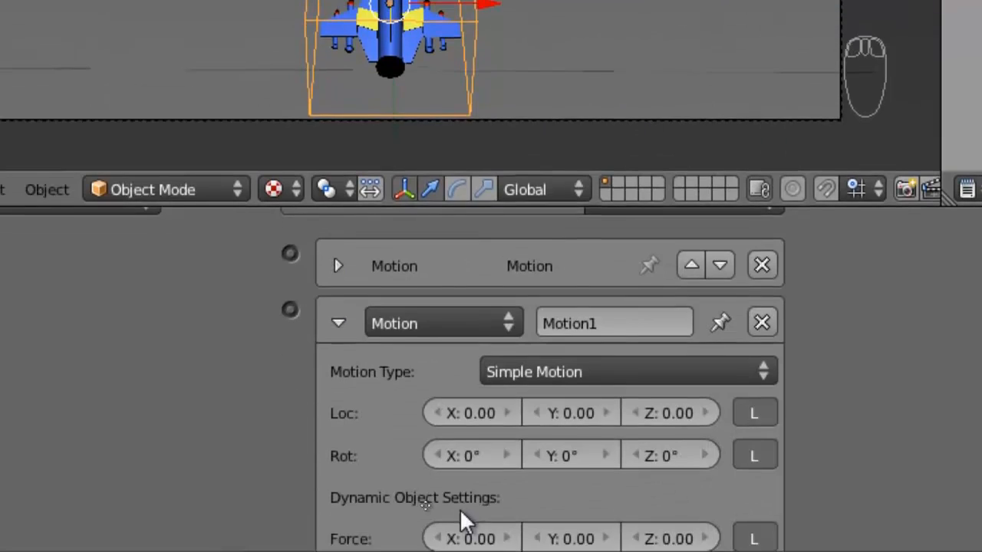
pyautogui.scroll(-3, 457, 429)
pyautogui.click(474, 326)
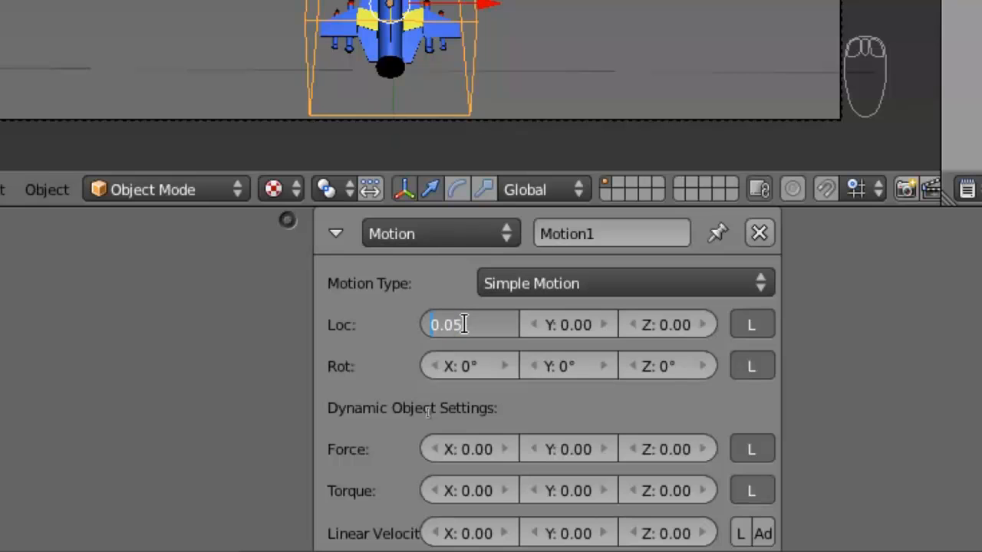
pyautogui.write('-0.05')
pyautogui.press('Return')
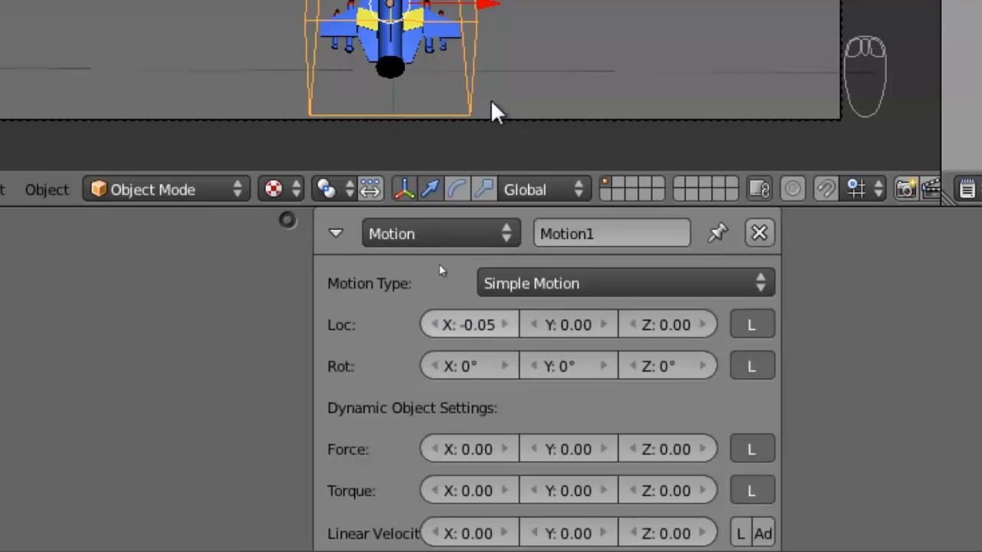
# - Slide the collision box toward negative X and return it to the center line
pyautogui.press('p')
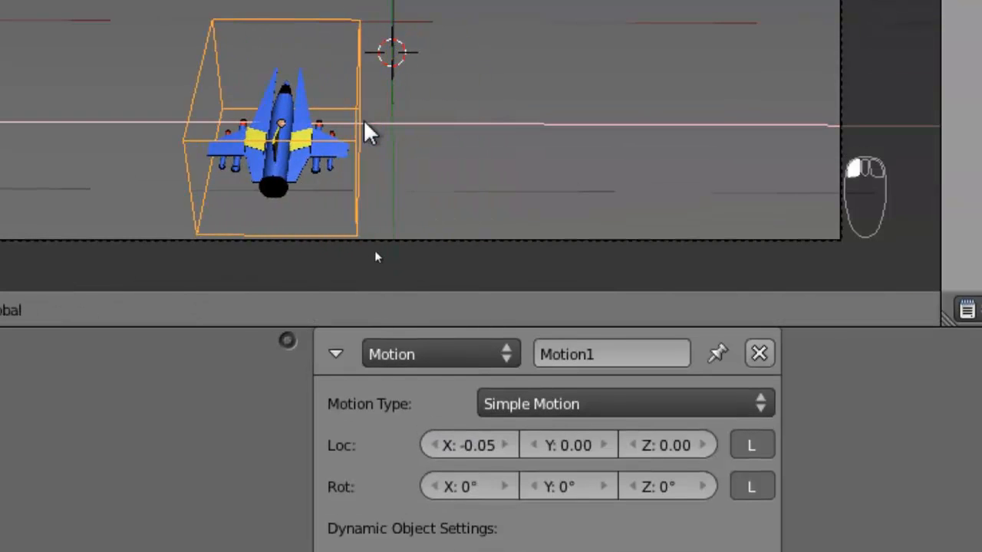
pyautogui.moveTo(294, 120); pyautogui.dragTo(92, 134)
pyautogui.press('Escape')
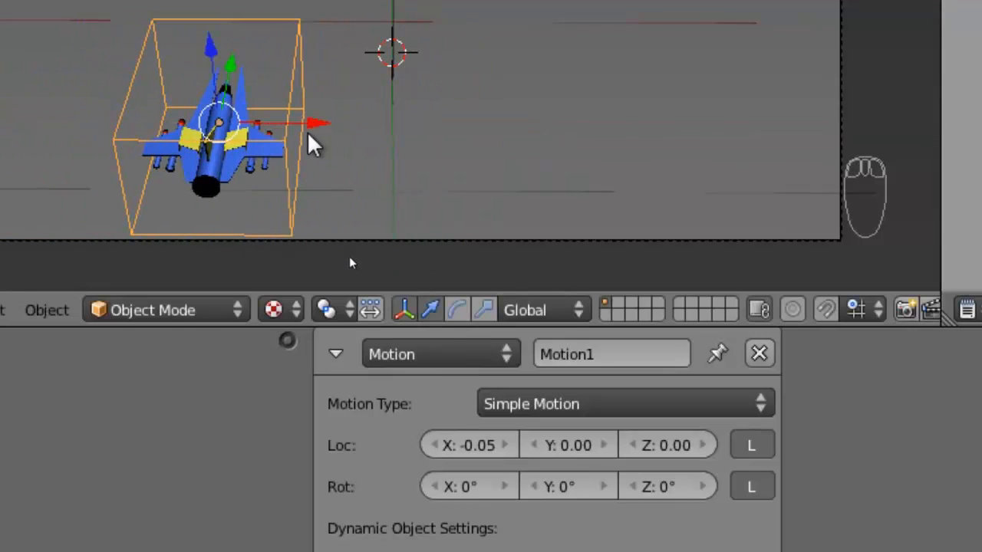
pyautogui.click(361, 117)
pyautogui.moveTo(295, 127); pyautogui.dragTo(463, 279)
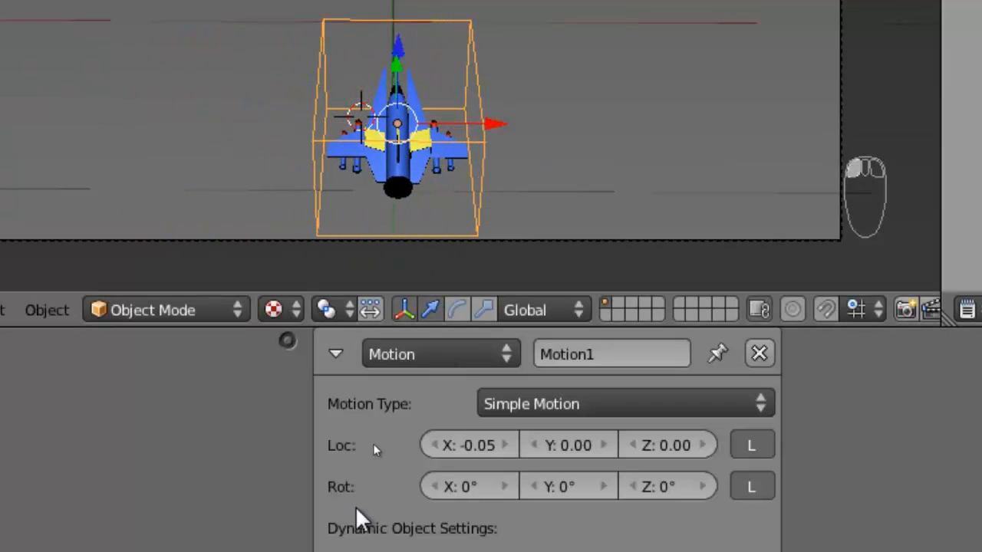
# - Collapse the second Motion actuator, add an And controller and link it to the first Motion actuator
pyautogui.click(335, 353)
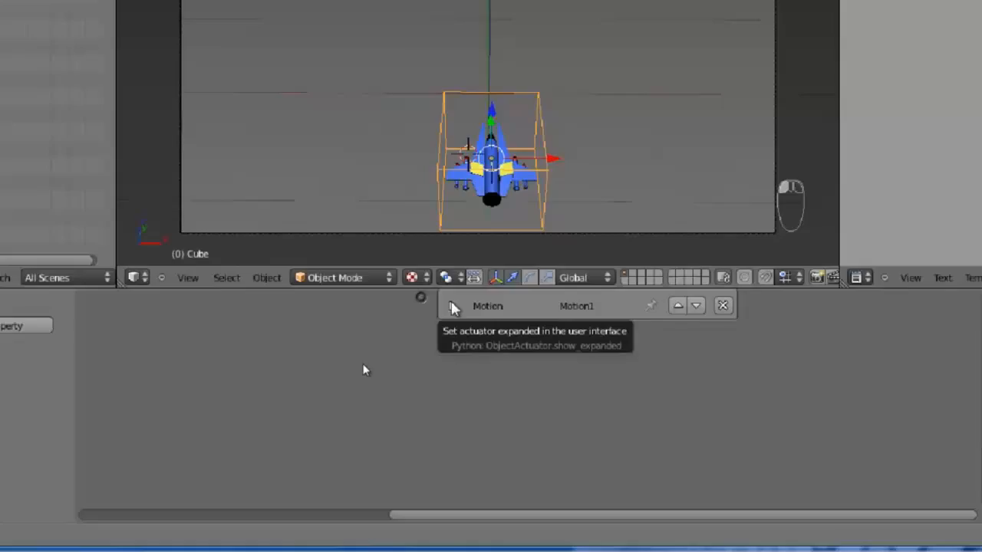
pyautogui.moveTo(341, 452); pyautogui.dragTo(450, 546, button='middle')
pyautogui.scroll(-4, 445, 540)
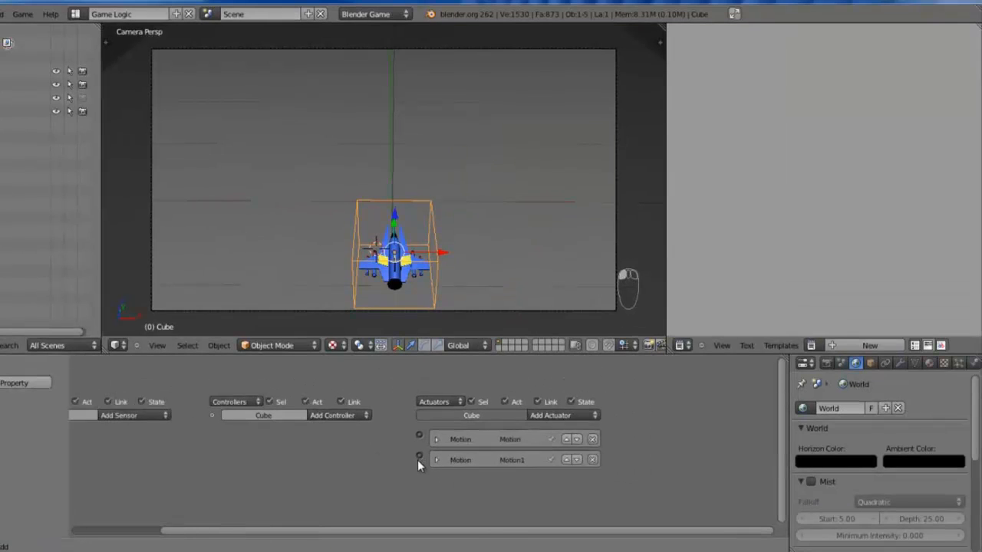
pyautogui.scroll(3, 419, 464)
pyautogui.moveTo(368, 442); pyautogui.dragTo(466, 435, button='middle')
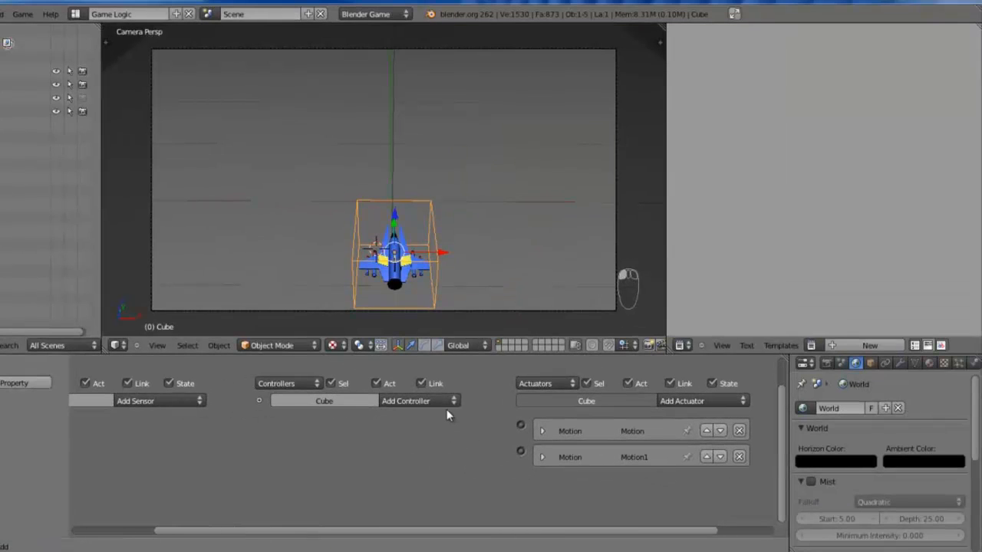
pyautogui.click(444, 404)
pyautogui.click(447, 411)
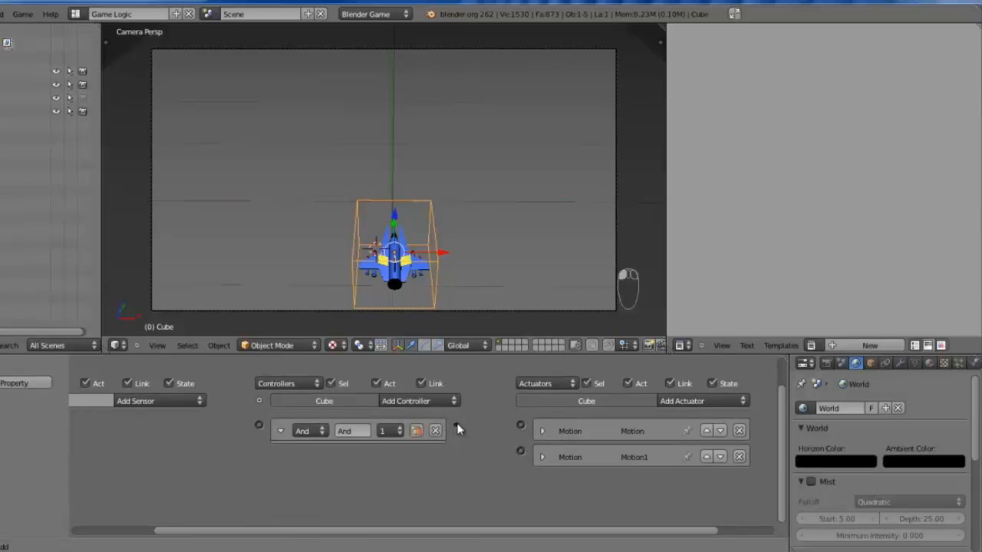
pyautogui.moveTo(499, 422); pyautogui.dragTo(515, 427)
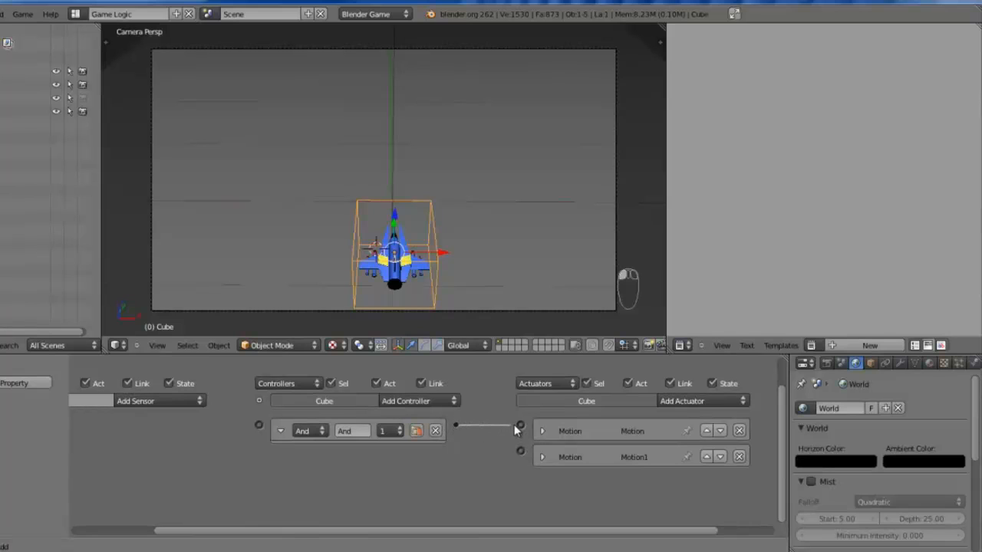
# - Add a second And controller linked to the second Motion actuator and collapse both controllers
pyautogui.click(454, 403)
pyautogui.click(449, 416)
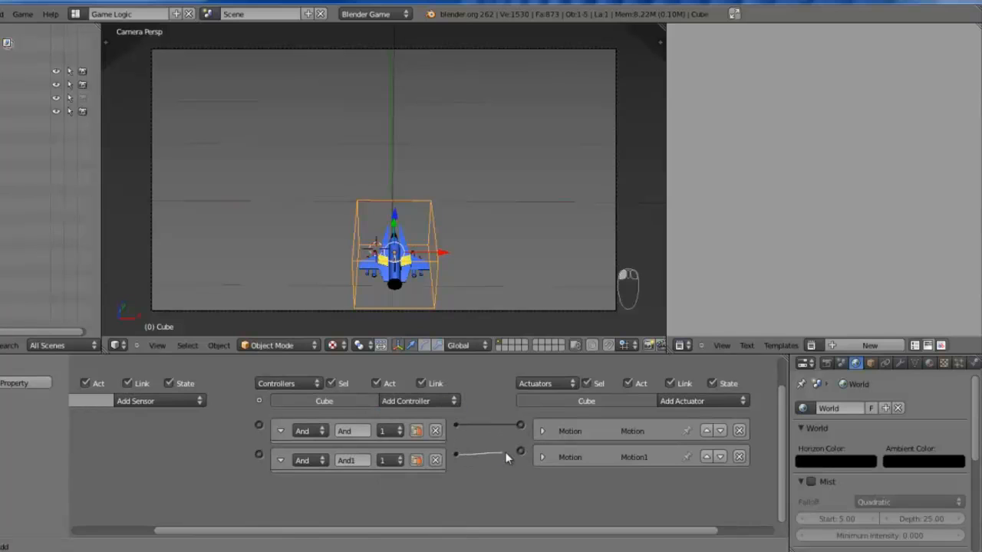
pyautogui.moveTo(521, 457); pyautogui.dragTo(520, 453)
pyautogui.click(280, 460)
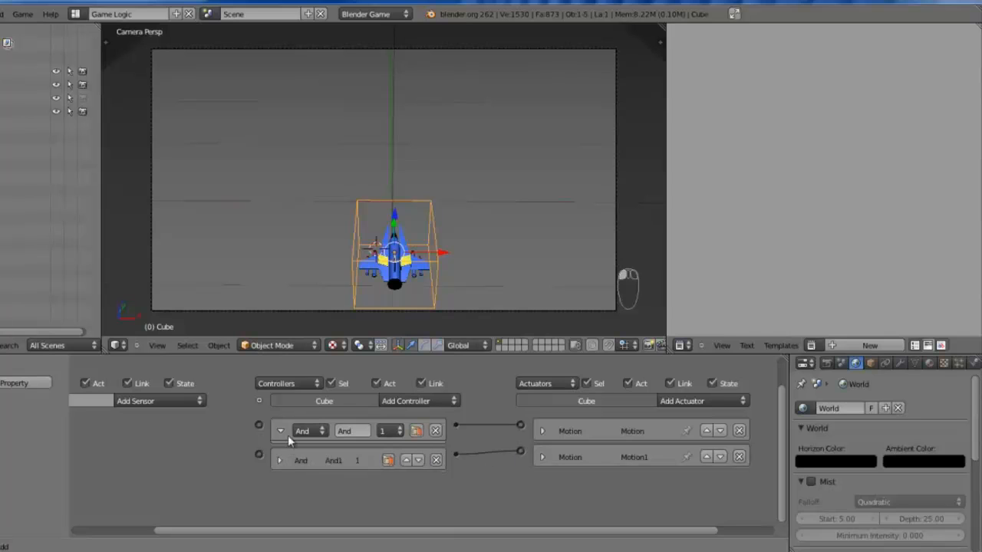
pyautogui.click(281, 431)
# - Add a Keyboard sensor named "a" to the collision box, assign it the A key and collapse it
pyautogui.moveTo(281, 432); pyautogui.dragTo(303, 418, button='middle')
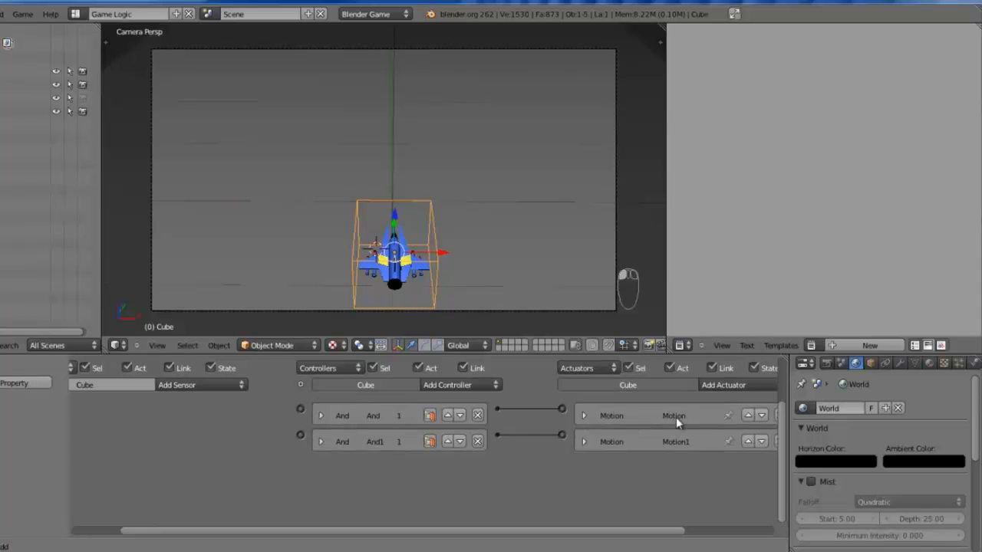
pyautogui.moveTo(318, 393); pyautogui.dragTo(424, 404, button='middle')
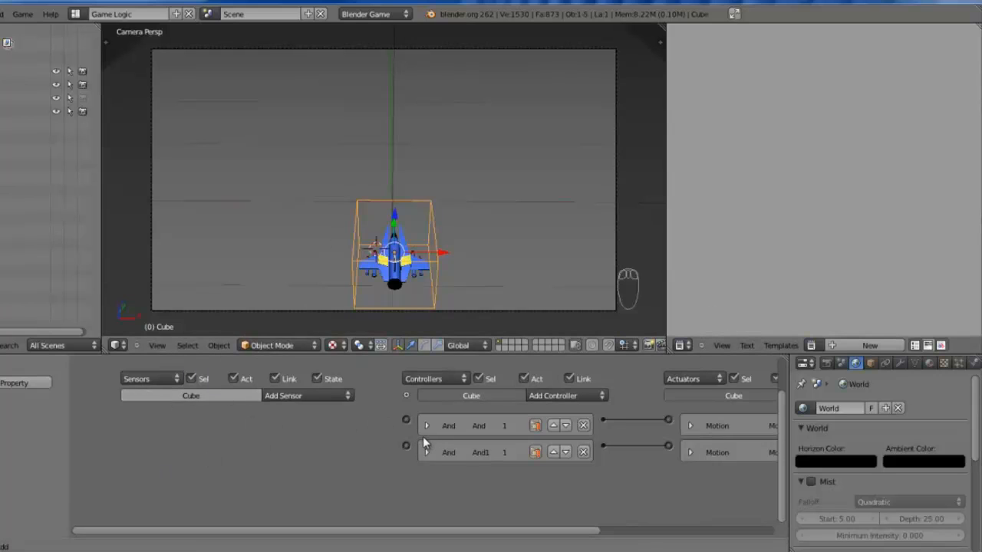
pyautogui.click(319, 396)
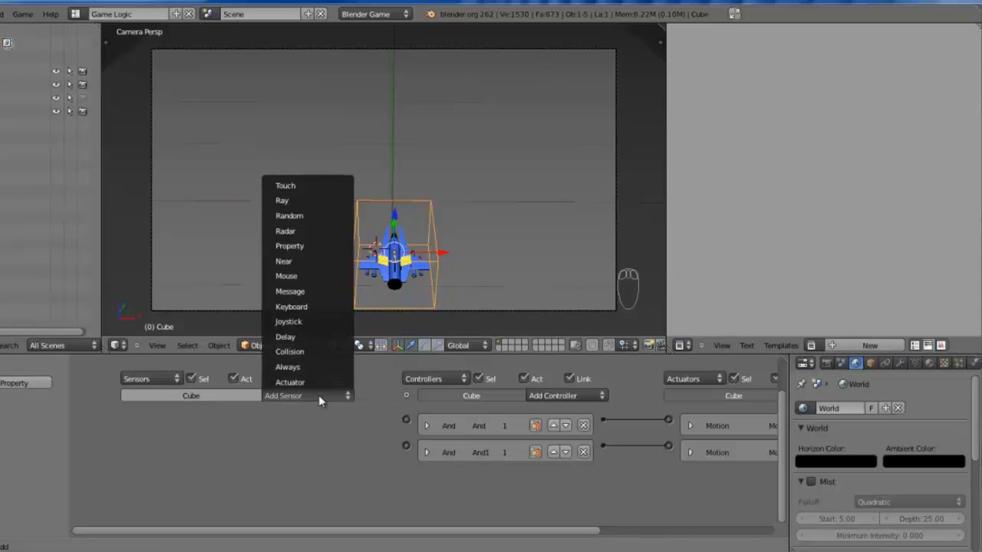
pyautogui.click(320, 309)
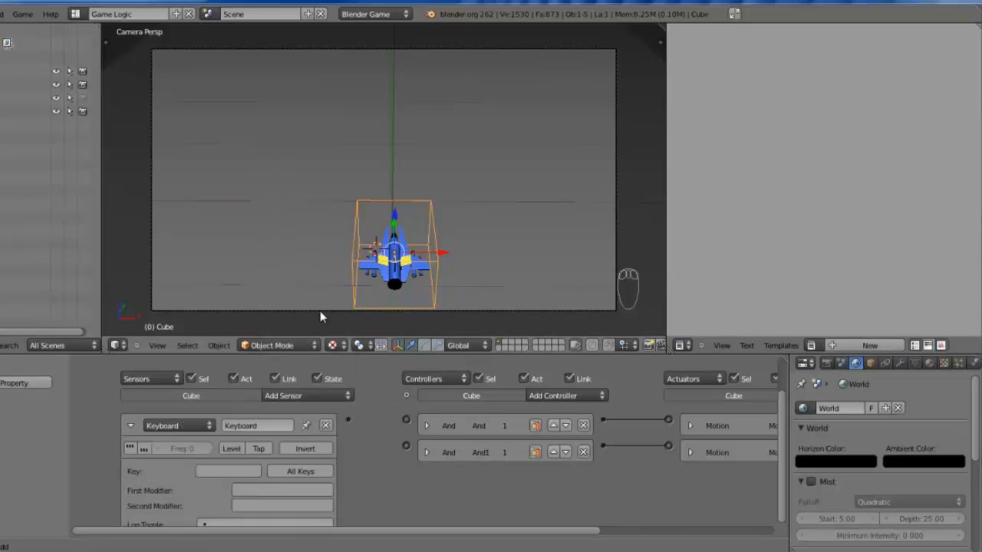
pyautogui.moveTo(289, 419); pyautogui.dragTo(354, 390, button='middle')
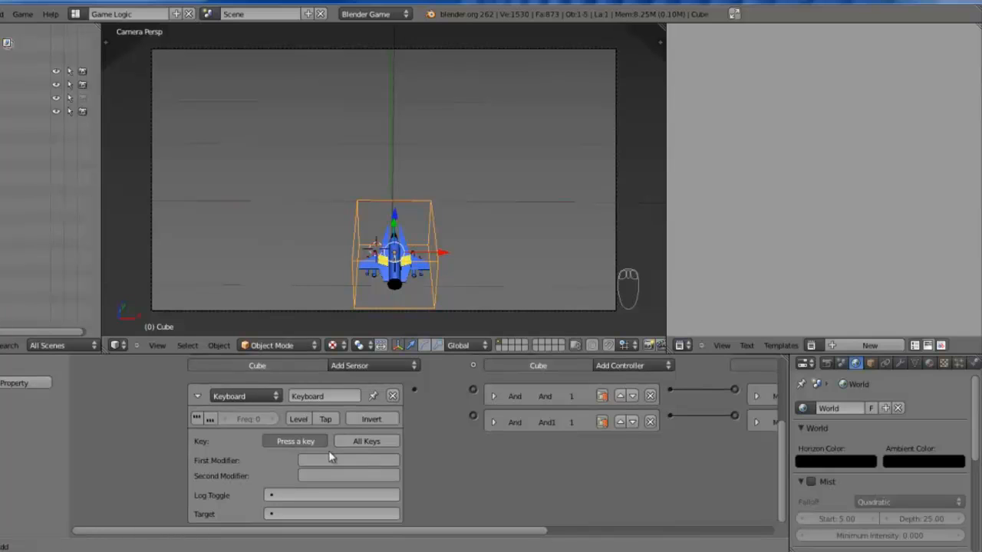
pyautogui.click(329, 402)
pyautogui.press('BackSpace')
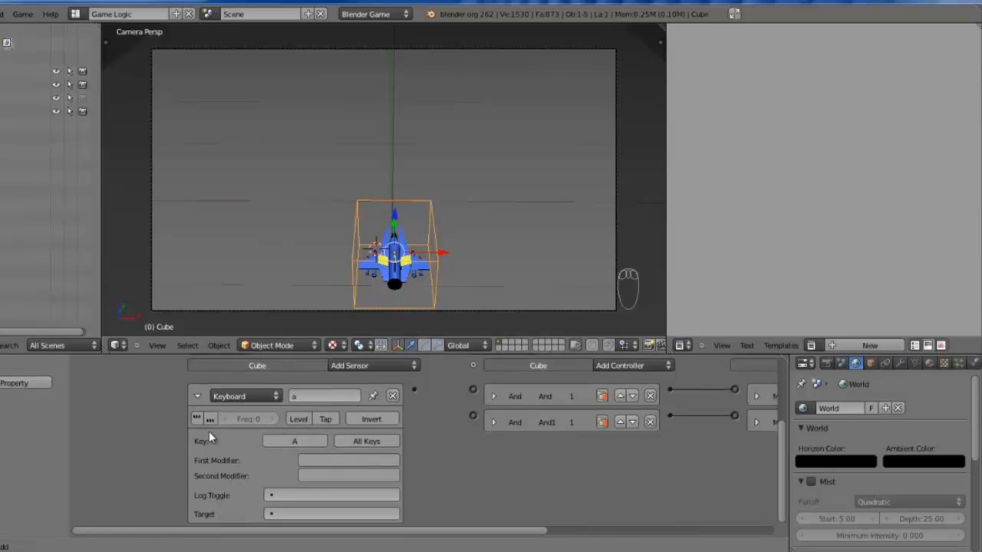
pyautogui.click(293, 441)
pyautogui.press('a')
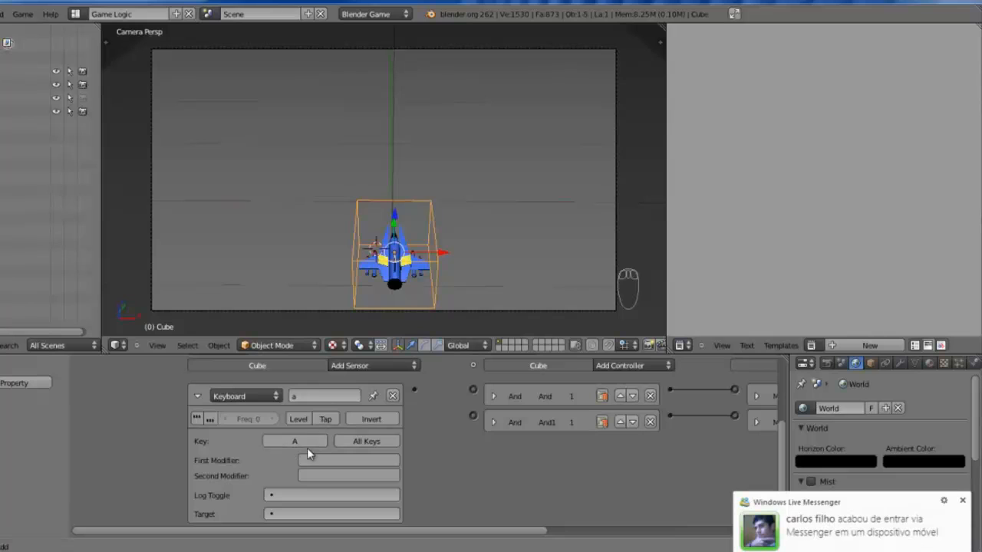
pyautogui.click(197, 395)
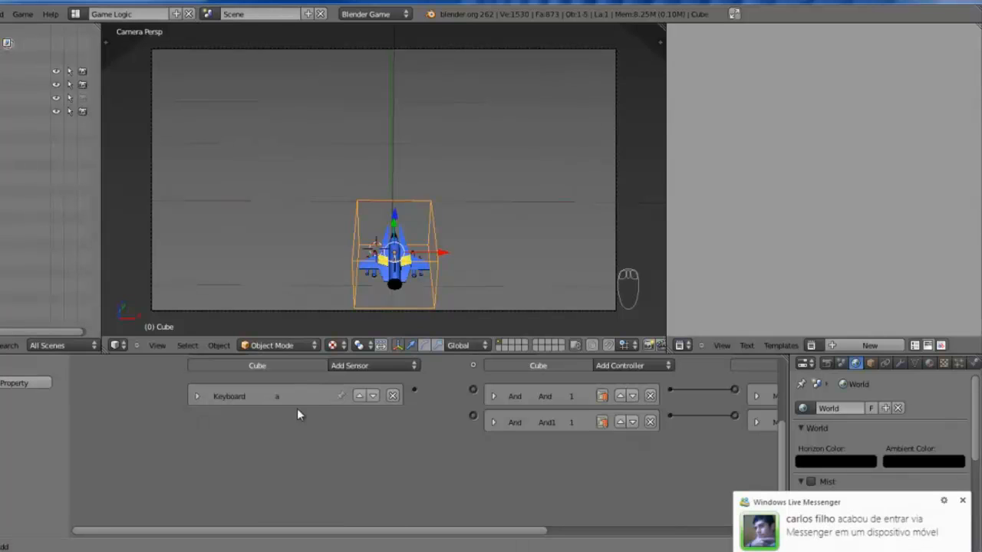
# - Link the "a" sensor to the first And controller and add a second Keyboard sensor assigned to the D key
pyautogui.click(364, 366)
pyautogui.click(368, 275)
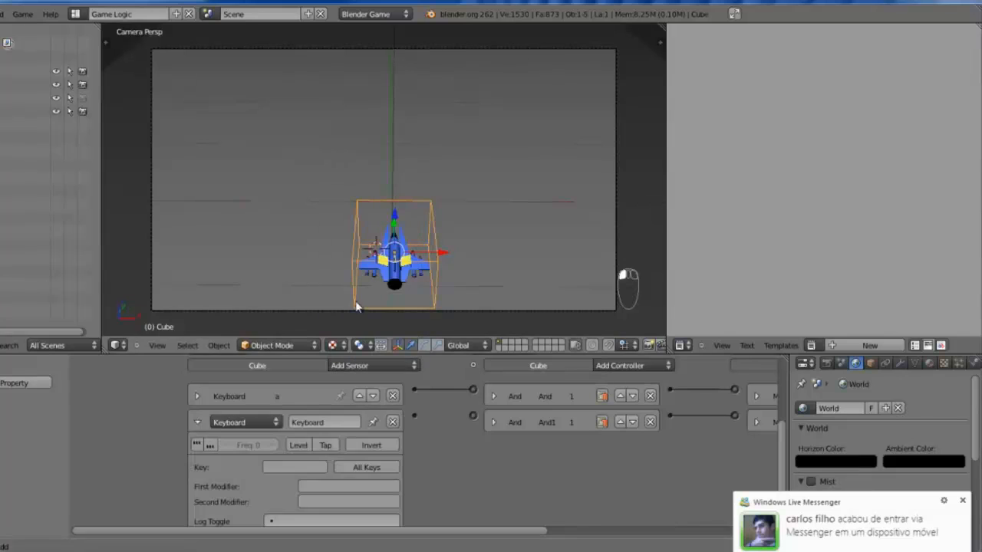
pyautogui.click(288, 462)
pyautogui.press('d')
pyautogui.click(195, 421)
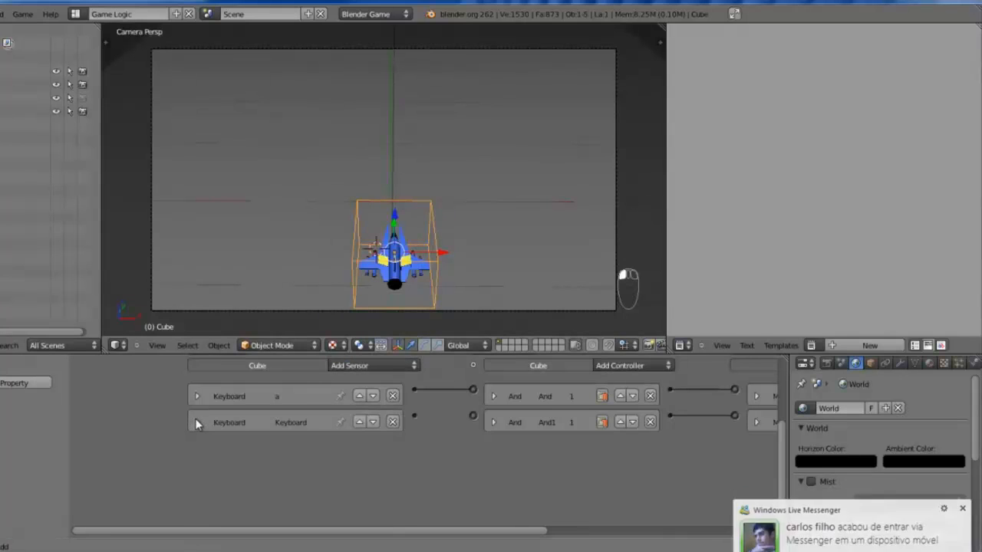
# - Name the second Keyboard sensor "d" and link it to the second And controller
pyautogui.click(195, 421)
pyautogui.click(293, 424)
pyautogui.write('d')
pyautogui.click(198, 422)
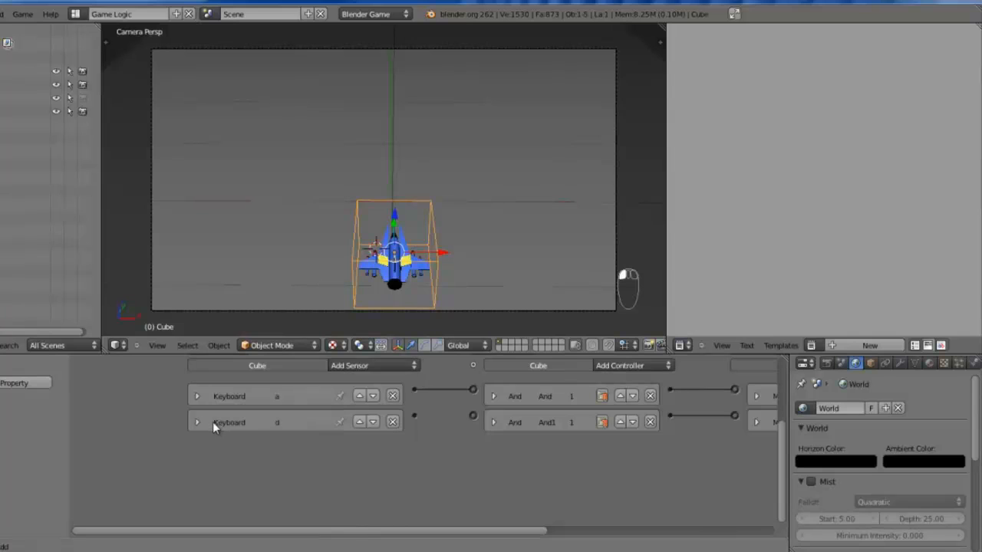
pyautogui.moveTo(414, 416); pyautogui.dragTo(472, 416)
pyautogui.moveTo(448, 426); pyautogui.dragTo(343, 445, button='middle')
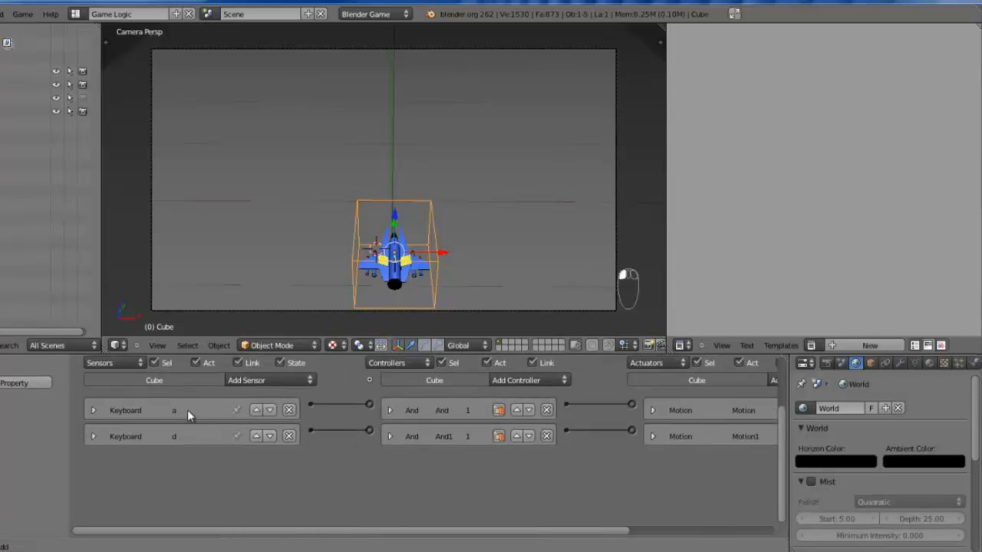
# - Review both Motion actuators' location settings and test-play the game, steering the ship sideways with the A and D controls
pyautogui.click(650, 410)
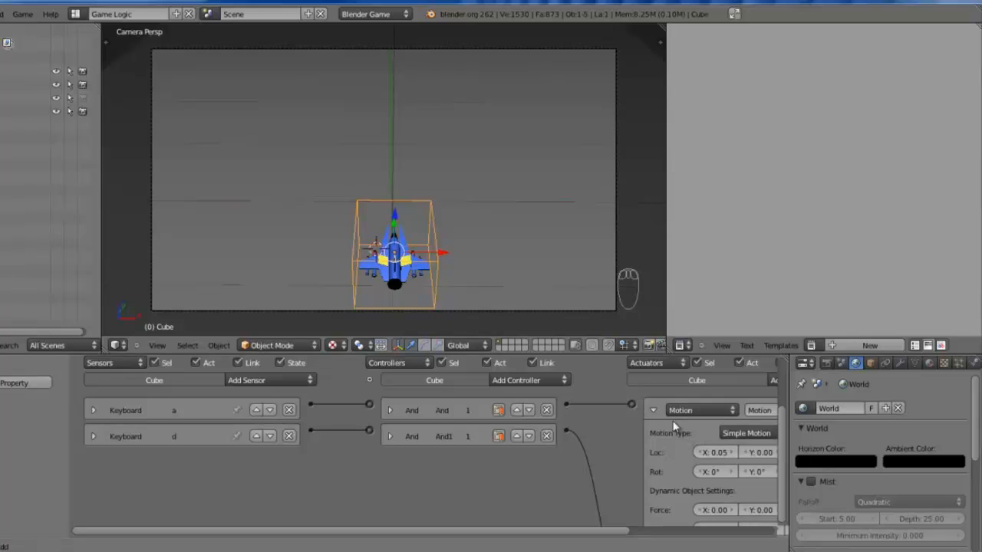
pyautogui.click(653, 410)
pyautogui.click(653, 436)
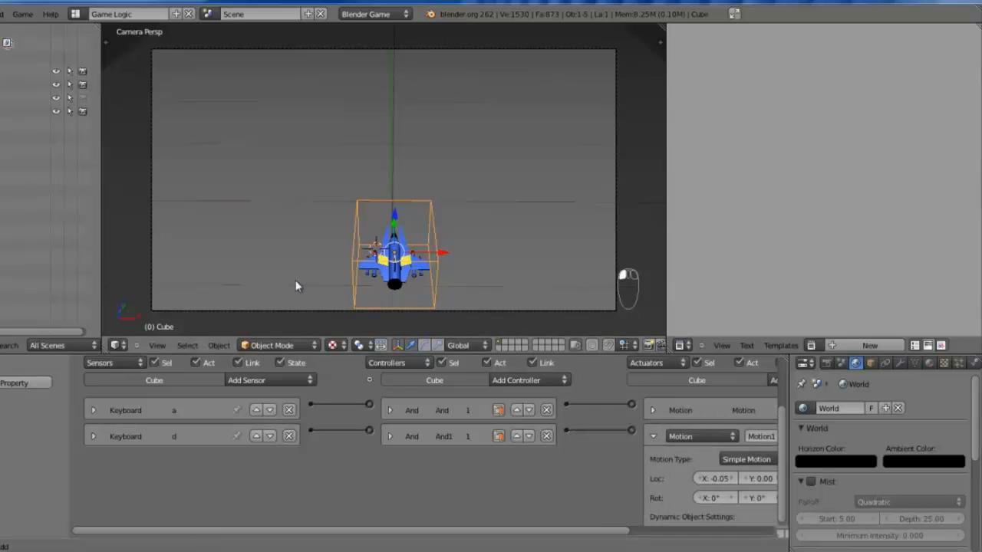
pyautogui.click(653, 436)
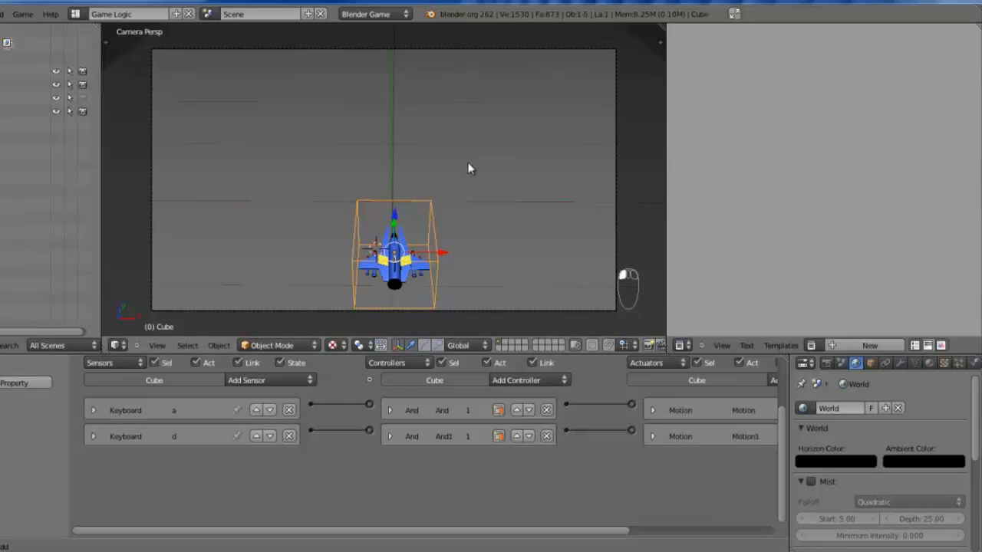
pyautogui.press('p')
pyautogui.press('a')
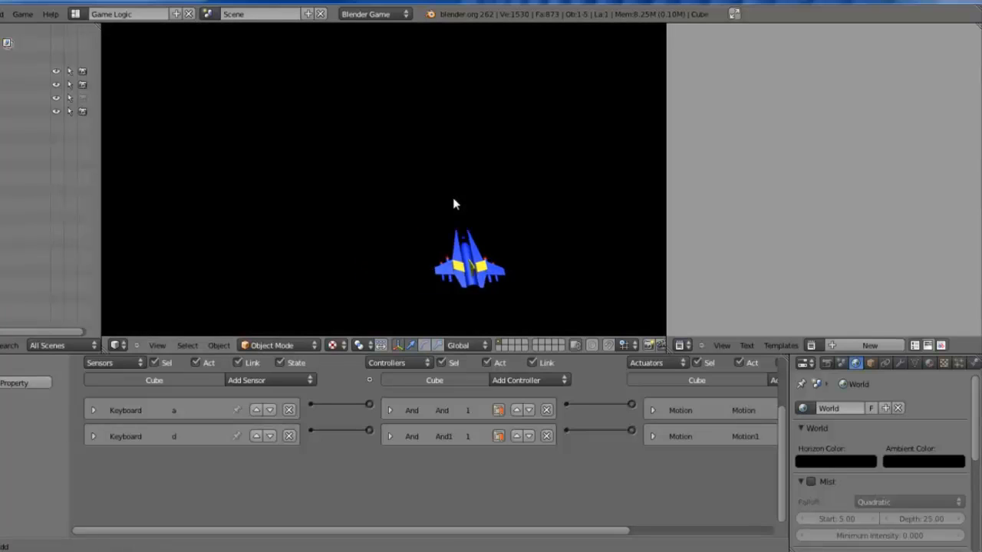
pyautogui.press('d')
pyautogui.press('a')
pyautogui.press('d')
pyautogui.press('a')
pyautogui.press('d')
pyautogui.press('a')
pyautogui.press('d')
pyautogui.press('a')
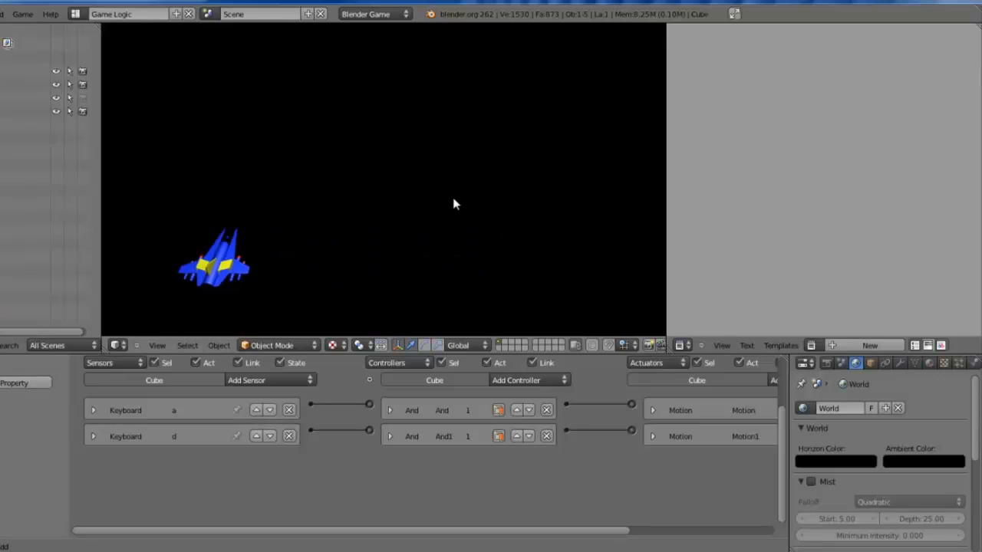
pyautogui.press('Escape')
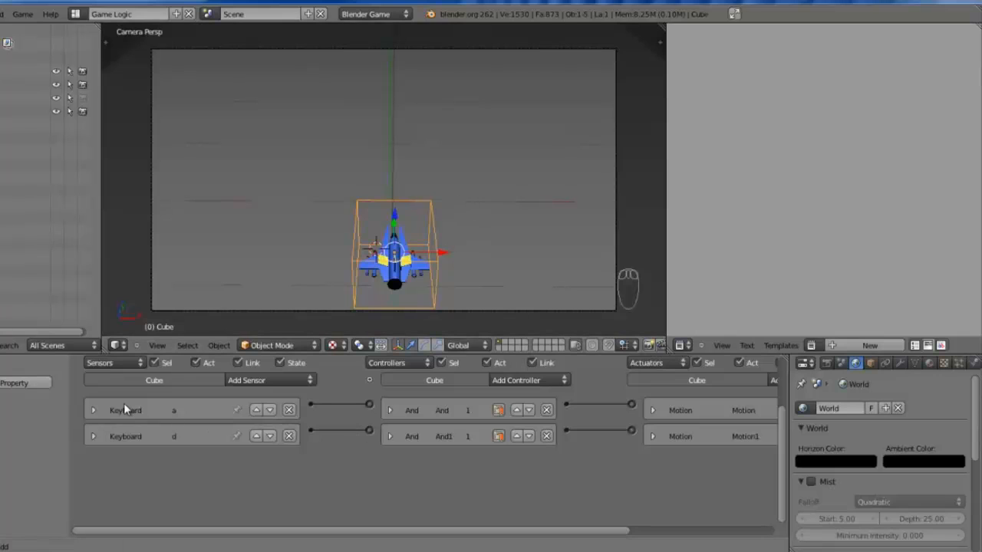
# - Check which key is assigned to each of the "a" and "d" Keyboard sensors and collapse both again
pyautogui.click(94, 410)
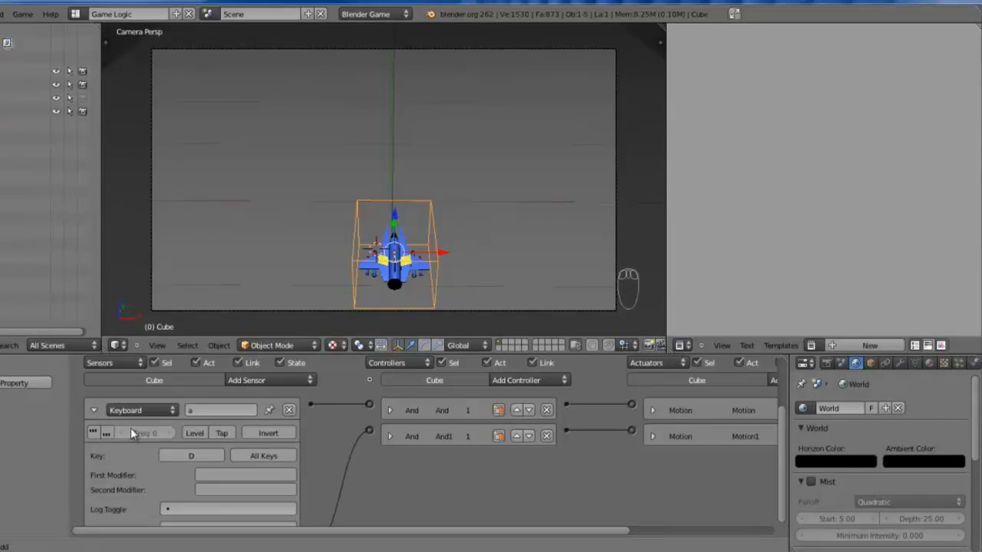
pyautogui.click(93, 411)
pyautogui.click(94, 436)
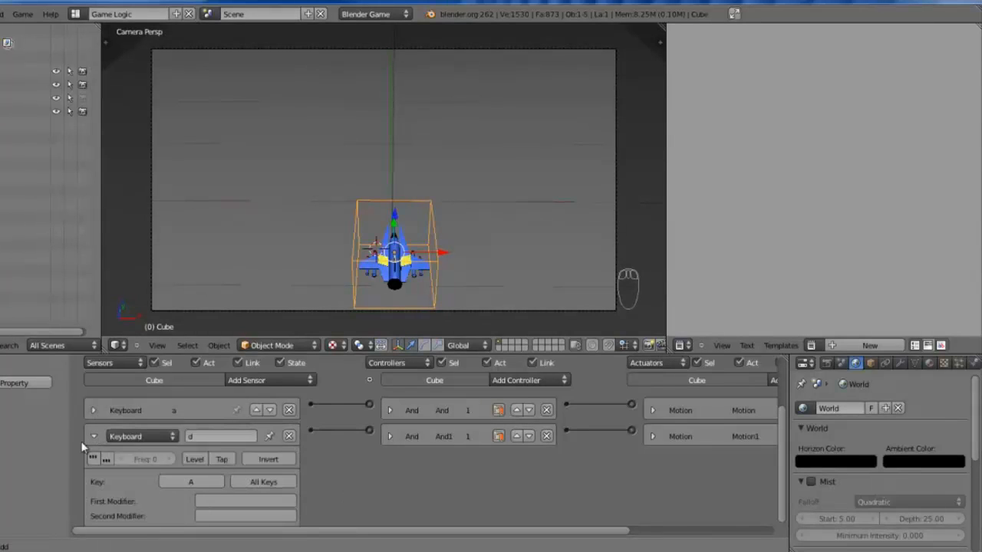
pyautogui.click(93, 437)
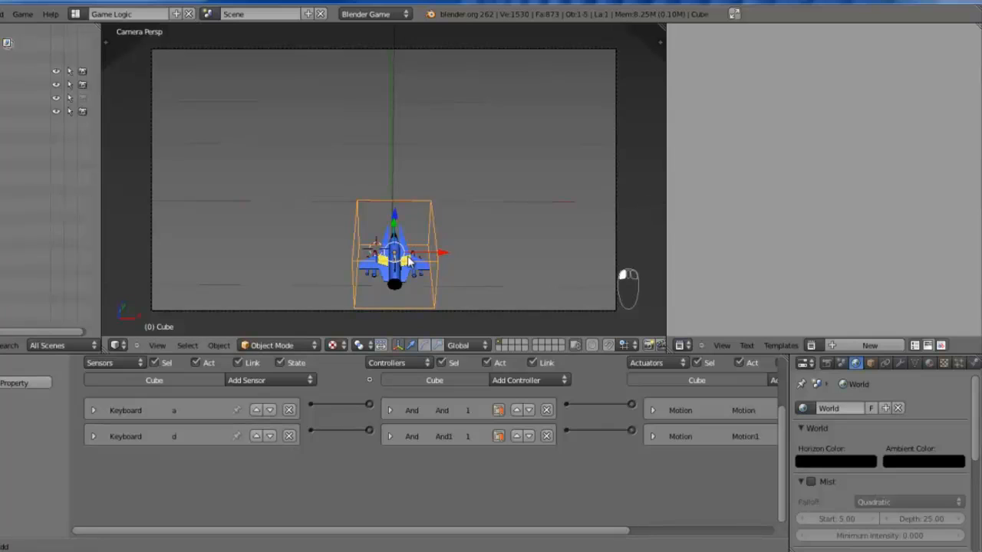
# - Test-play the game, steering the ship repeatedly to both sides and past the edge of the view, and end the game
pyautogui.press('p')
pyautogui.press('a')
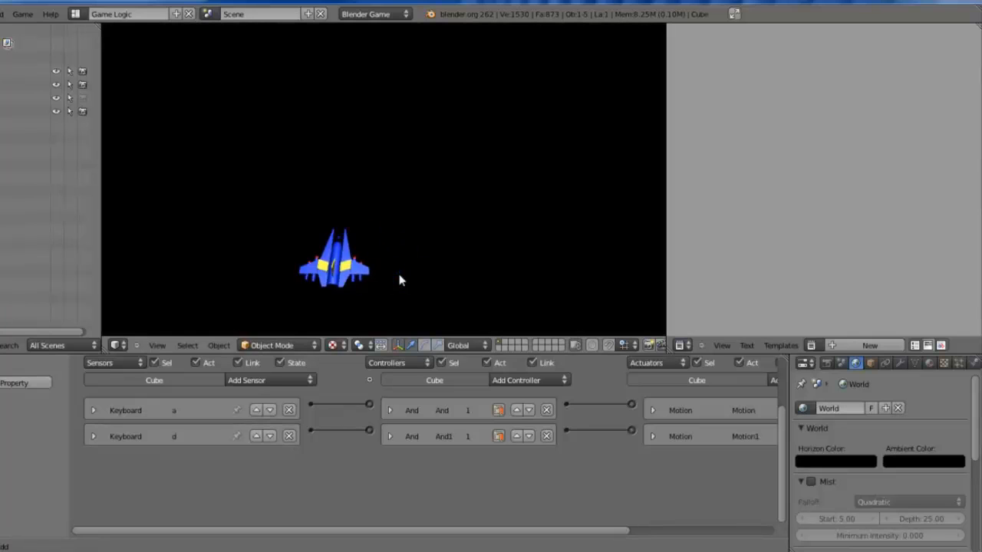
pyautogui.press('d')
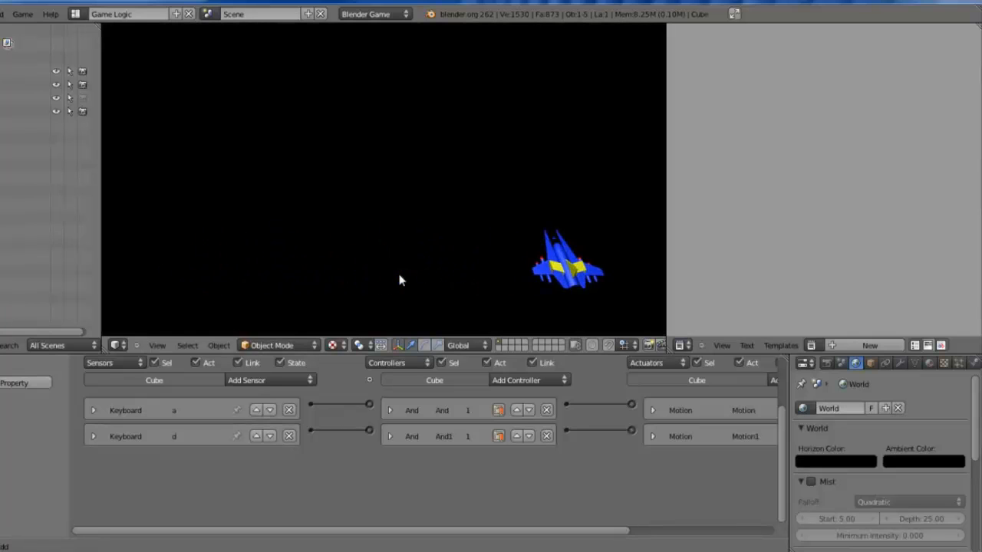
pyautogui.press('a')
pyautogui.press('d')
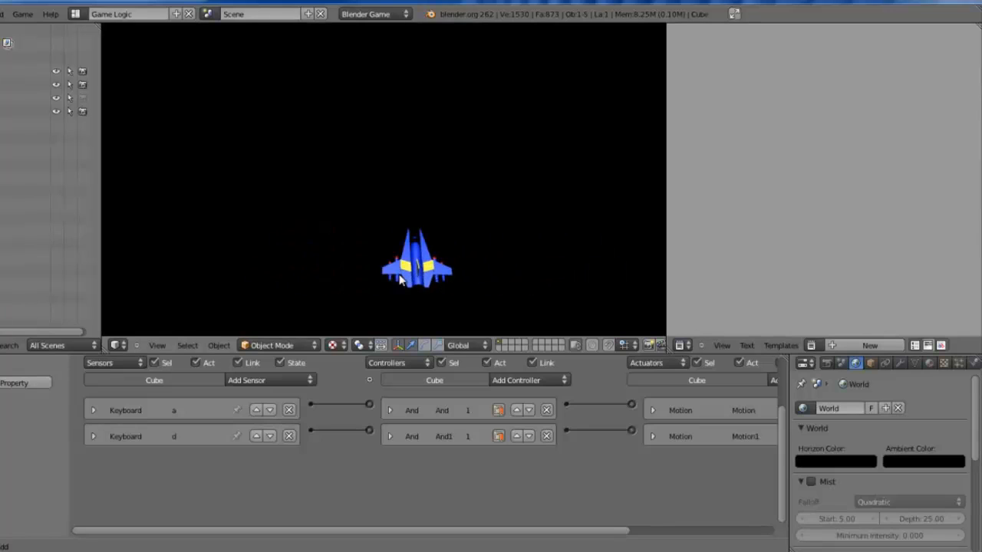
pyautogui.press('a')
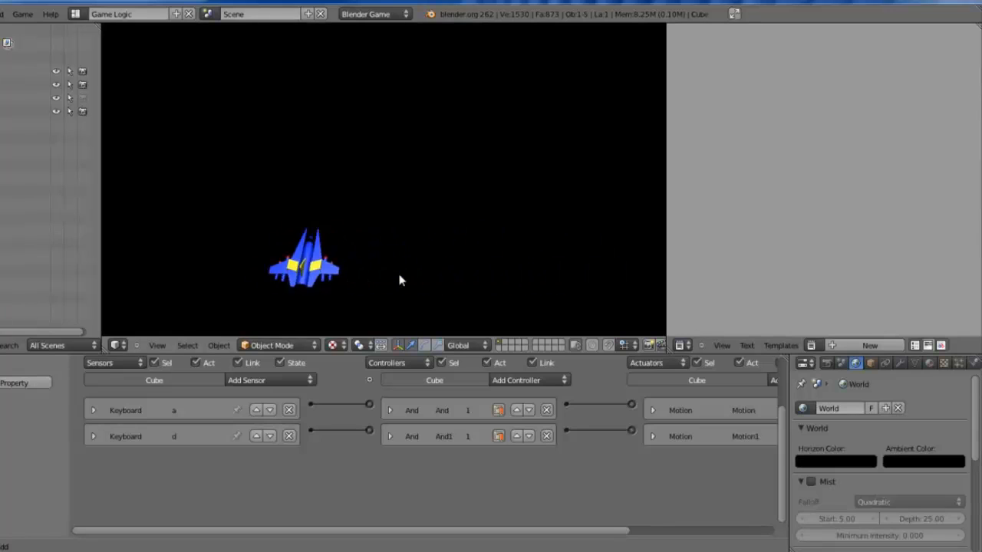
pyautogui.press('d')
pyautogui.press('d')
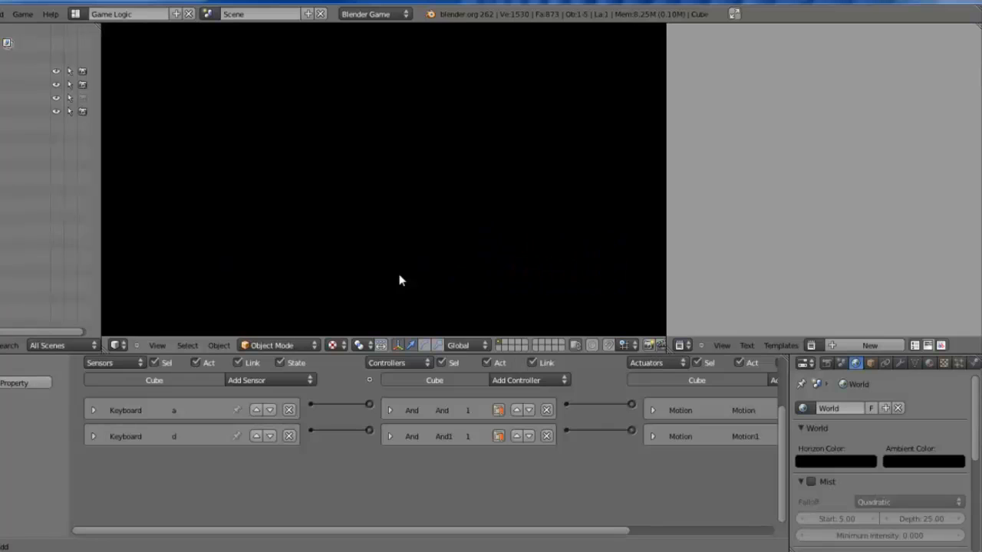
pyautogui.press('a')
pyautogui.press('a')
pyautogui.press('d')
pyautogui.press('a')
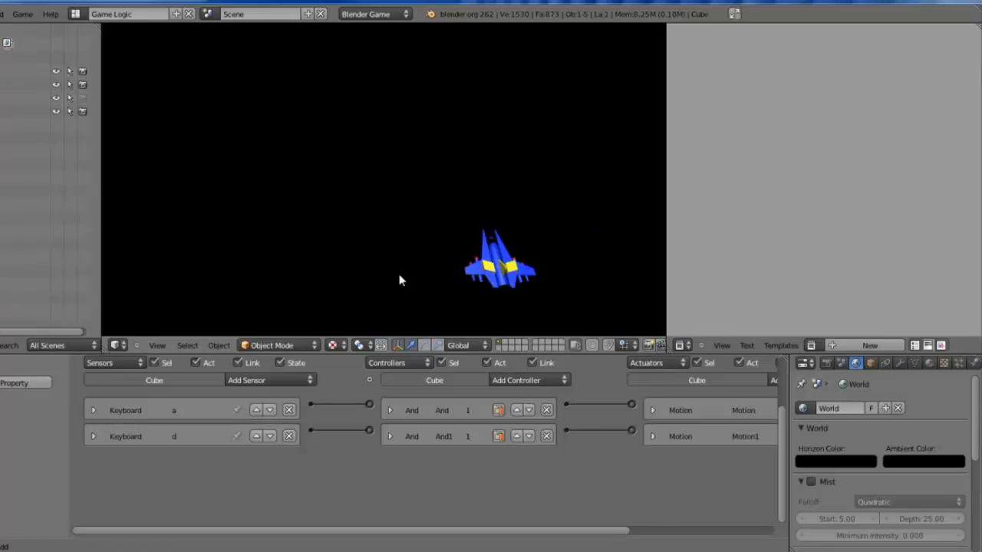
pyautogui.press('Escape')
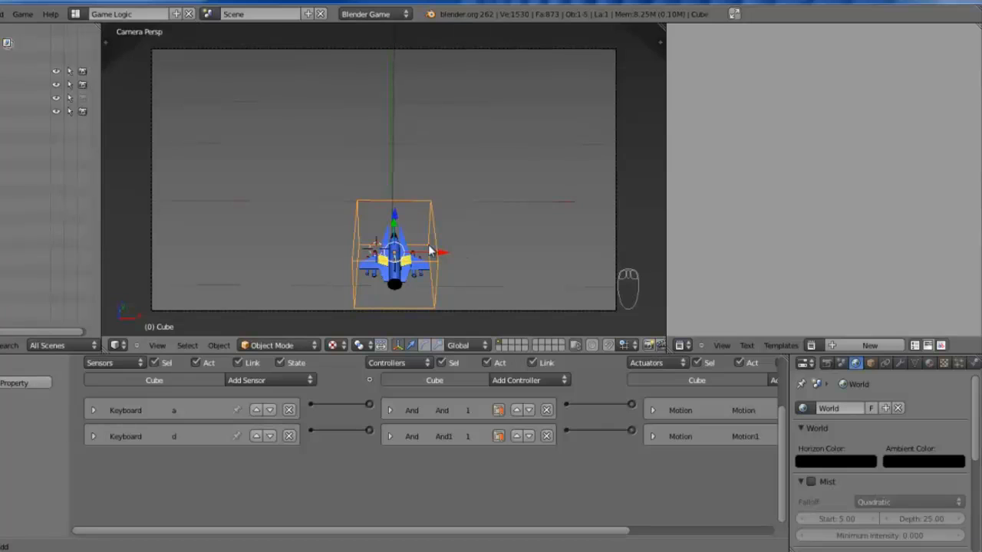
# - Snap the 3D cursor to the ship's collision box and add a cube mesh there
pyautogui.hotkey('shift', 's')
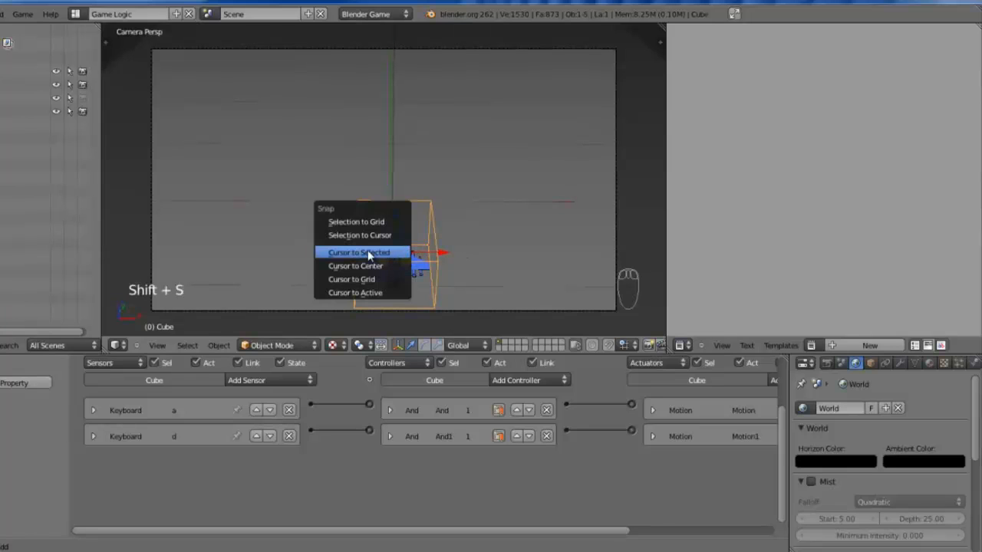
pyautogui.click(368, 253)
pyautogui.hotkey('shift', 'a')
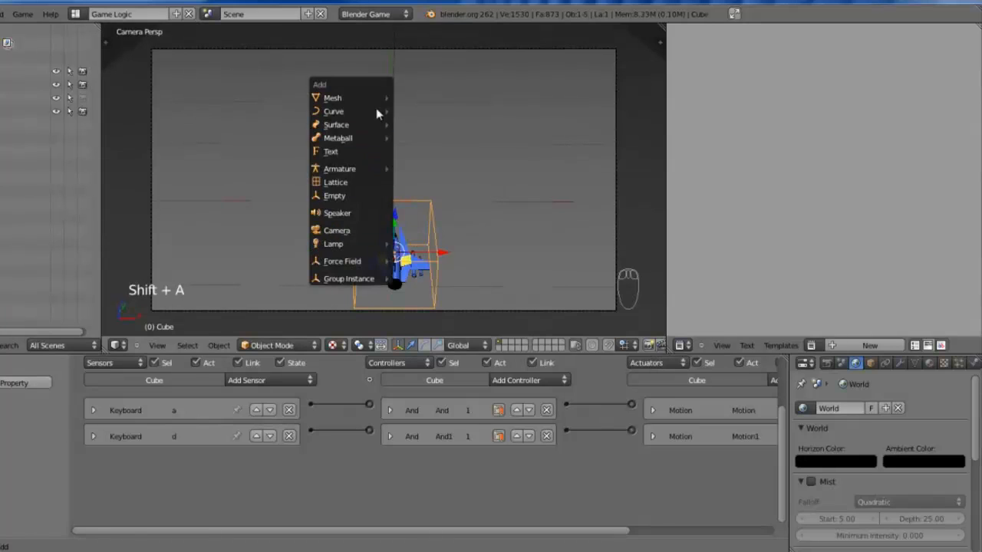
pyautogui.moveTo(380, 98)
pyautogui.click(414, 112)
# - Move the new cube sideways to the left of the ship and scale it down to about a quarter of its size
pyautogui.press('g')
pyautogui.press('z')
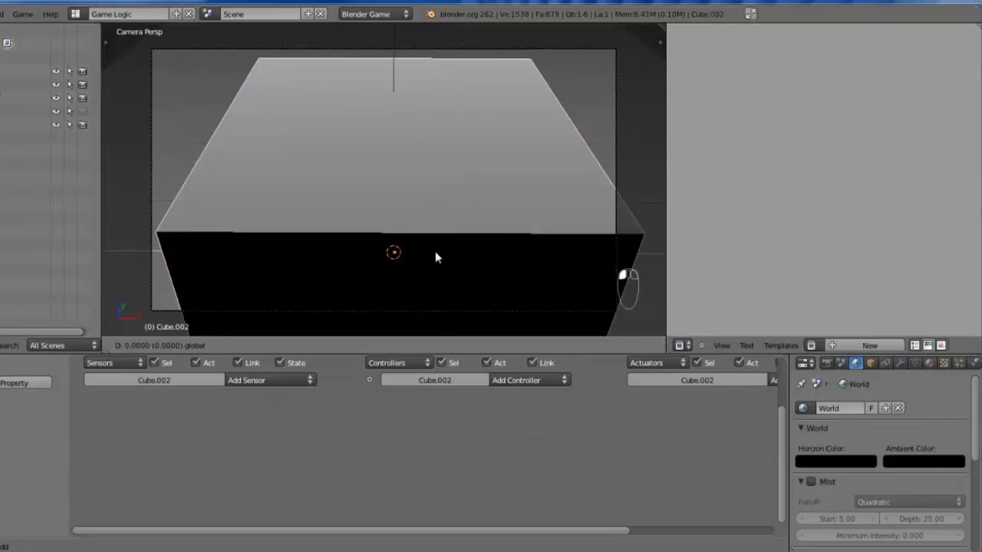
pyautogui.click(245, 256)
pyautogui.press('s')
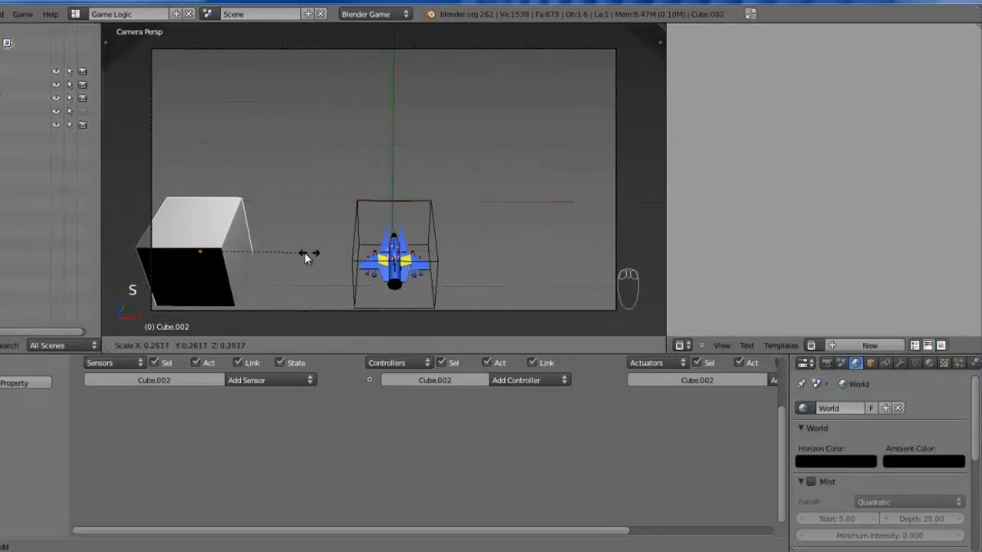
pyautogui.click(293, 253)
# - Duplicate the small cube and position the pair so one stands at each side edge of the camera frame
pyautogui.moveTo(247, 251); pyautogui.dragTo(647, 259)
pyautogui.hotkey('shift', 'd')
pyautogui.click(189, 256)
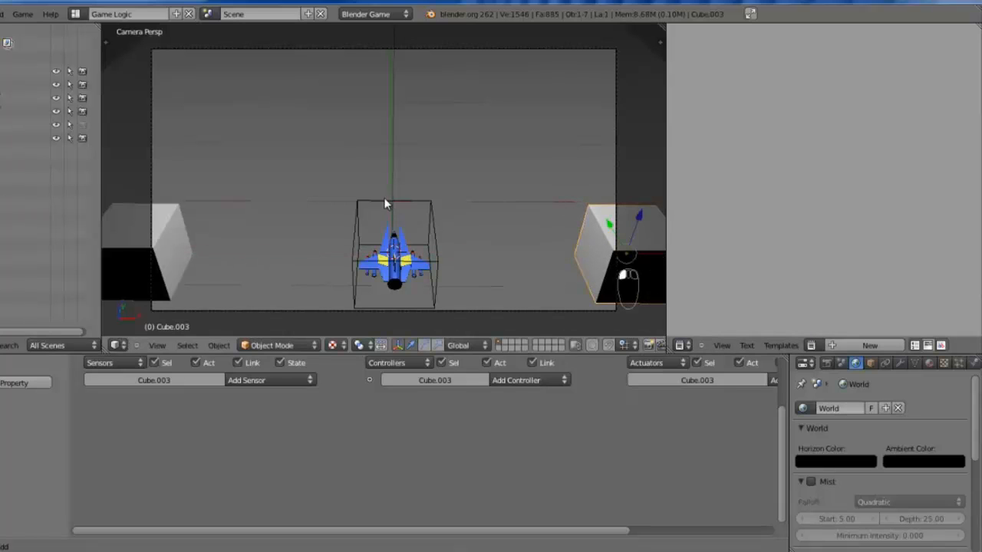
# - Test-play the game, flying the ship against both side cubes, and end the game
pyautogui.press('p')
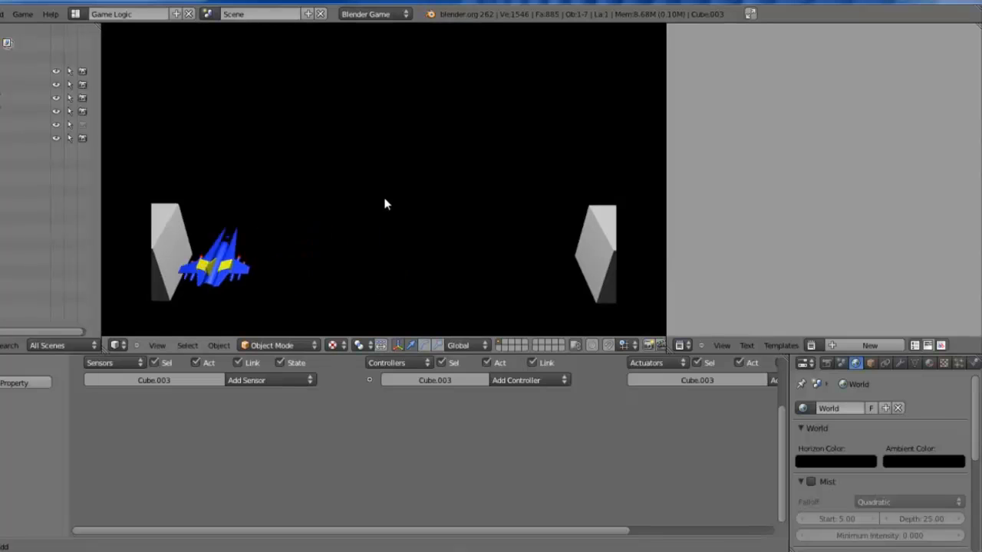
pyautogui.press('Right')
pyautogui.press('Left')
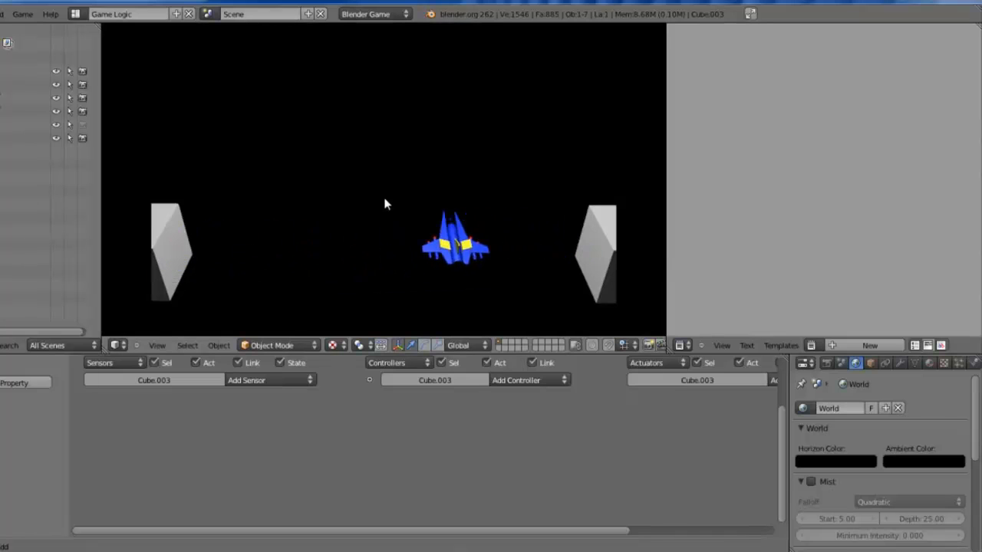
pyautogui.press('Right')
pyautogui.press('Left')
pyautogui.press('Up')
pyautogui.press('Right')
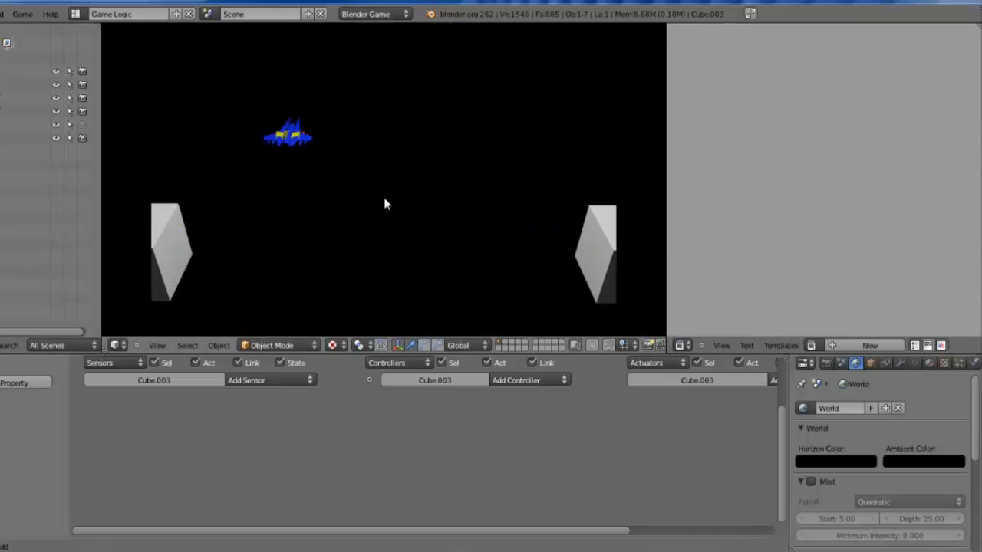
pyautogui.press('Escape')
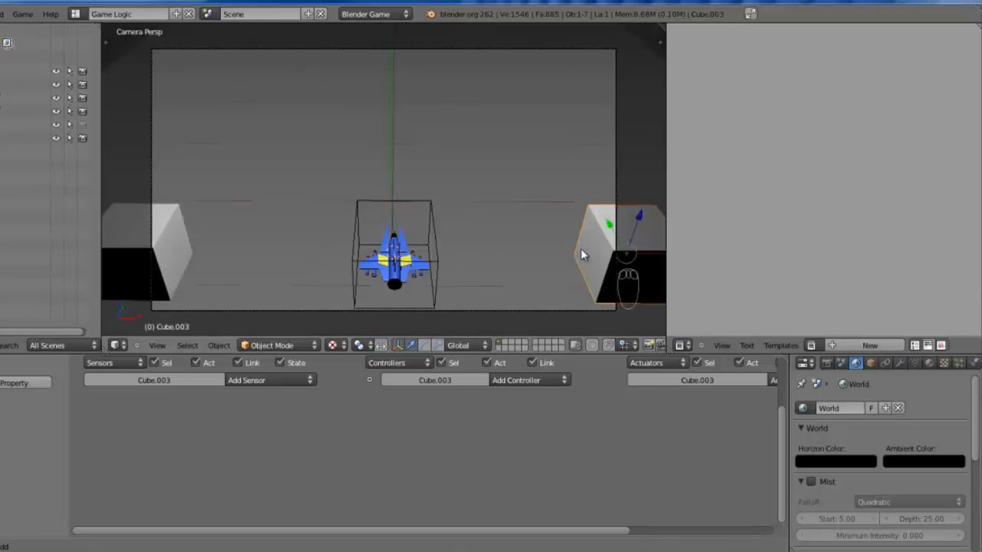
# - Select both side cubes and stretch them along the global Y axis into longer walls
pyautogui.rightClick(175, 263)
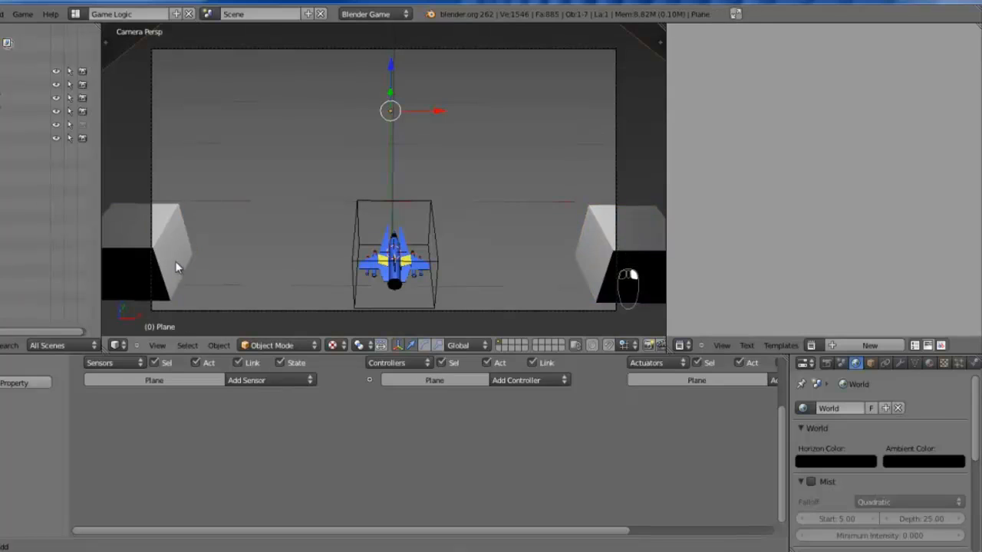
pyautogui.rightClick(583, 249)
pyautogui.keyDown('shift'); pyautogui.rightClick(174, 247); pyautogui.keyUp('shift')
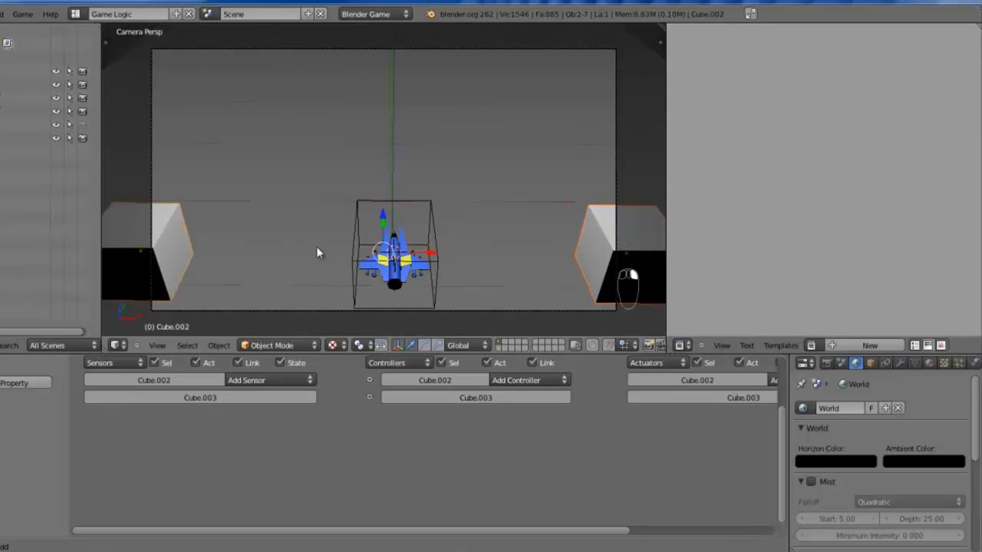
pyautogui.press('s')
pyautogui.press('z')
pyautogui.press('y')
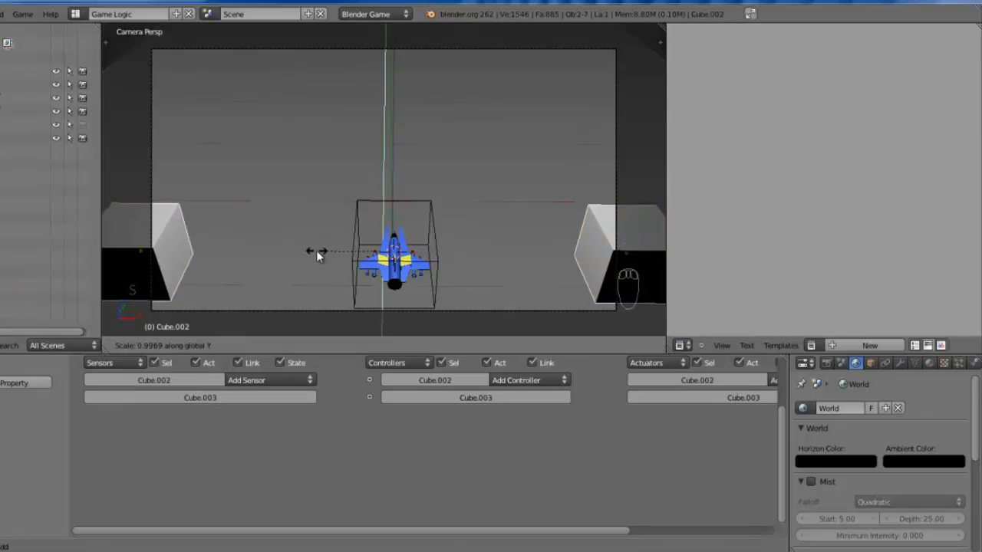
pyautogui.click(217, 180)
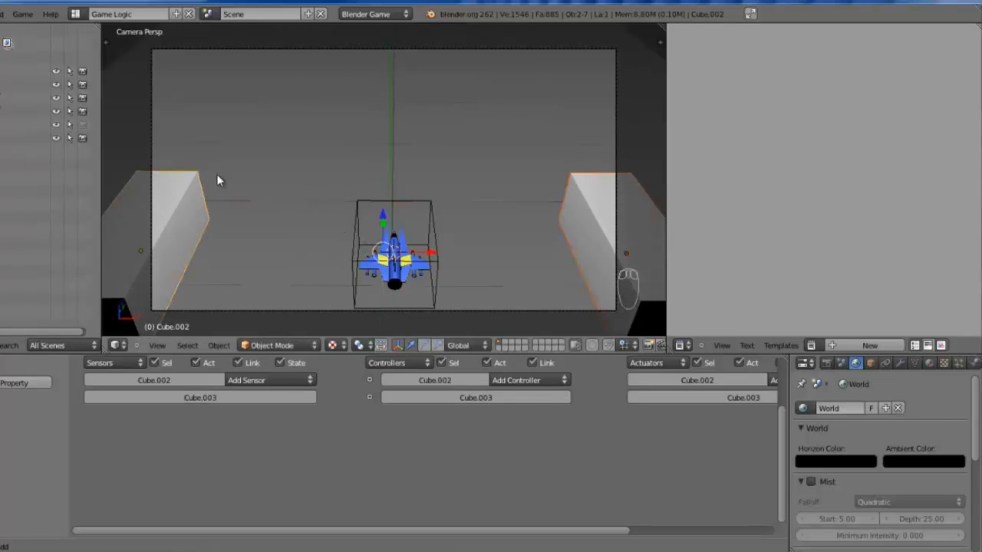
# - Test-play the game, steering the ship into each of the lengthened walls, and end the game
pyautogui.press('p')
pyautogui.press('Left')
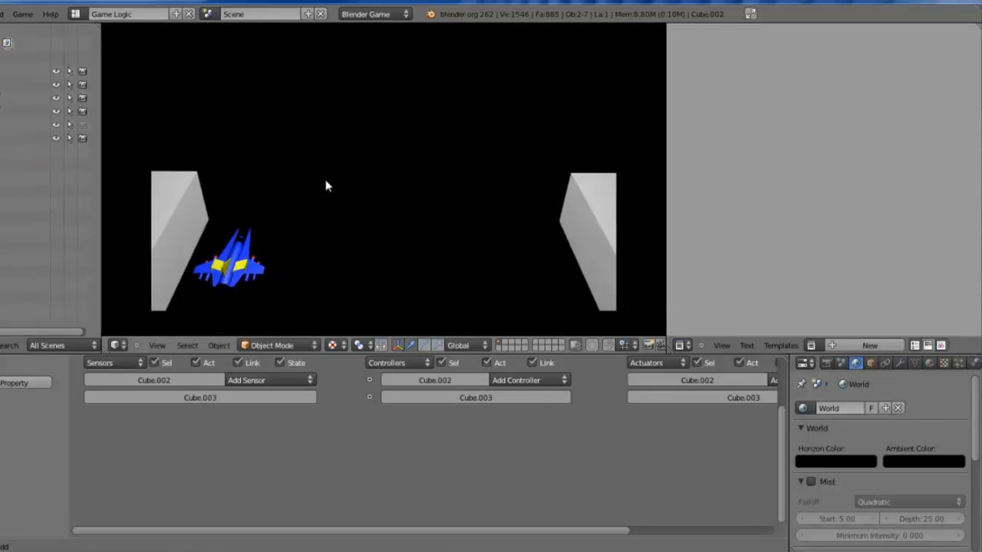
pyautogui.press('Right')
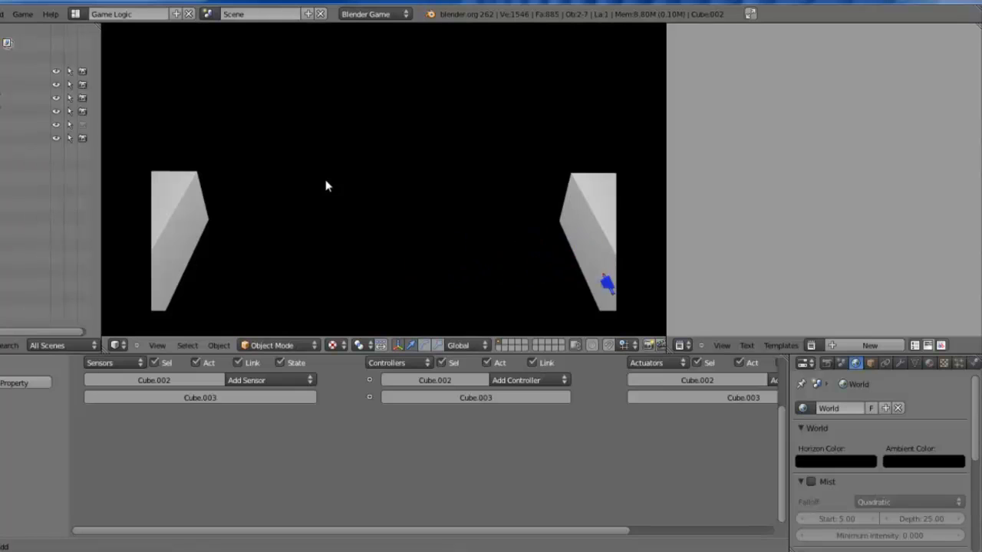
pyautogui.press('Escape')
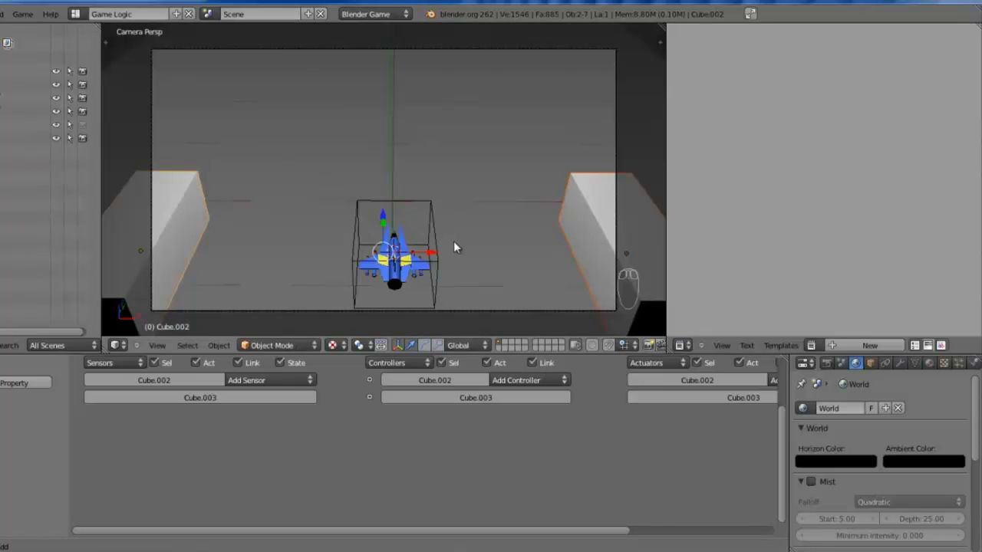
# - Check the ship box's collision settings and enable Collision Bounds with Box bounds on both side walls
pyautogui.rightClick(438, 252)
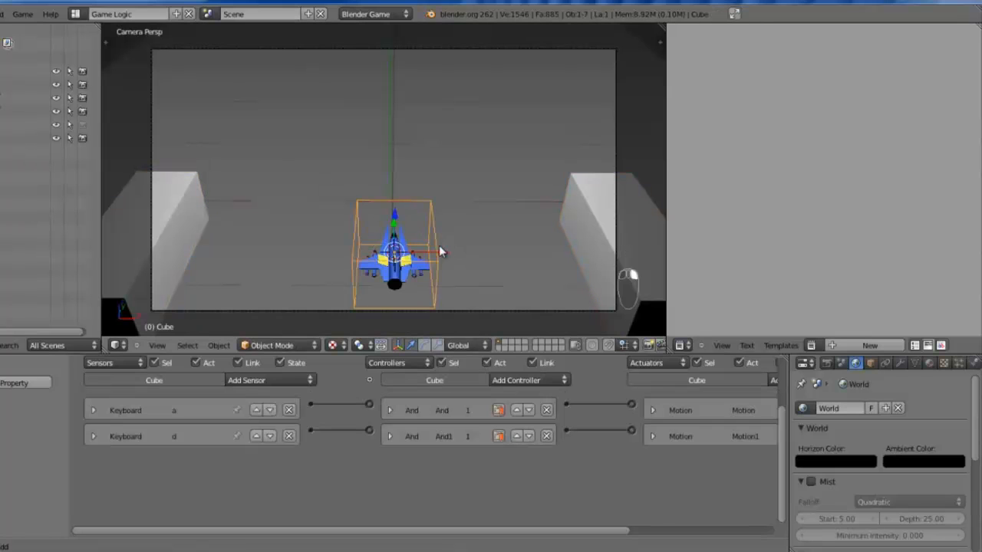
pyautogui.click(974, 363)
pyautogui.scroll(-10, 918, 480)
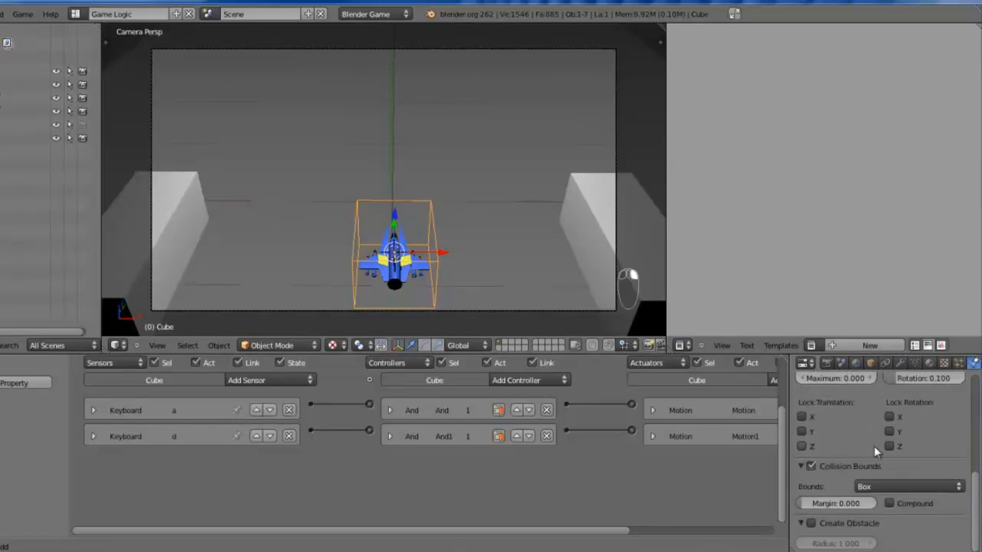
pyautogui.rightClick(592, 229)
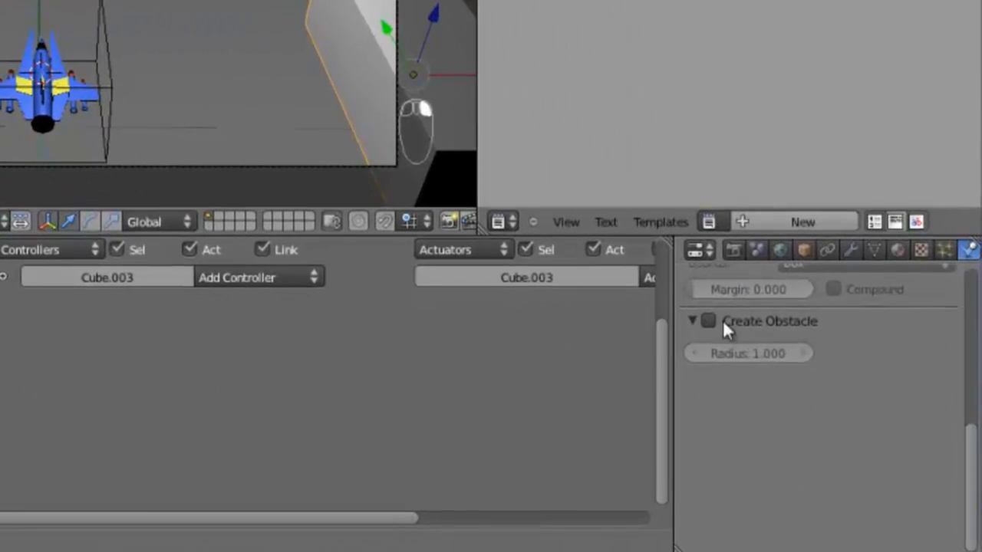
pyautogui.scroll(3, 822, 433)
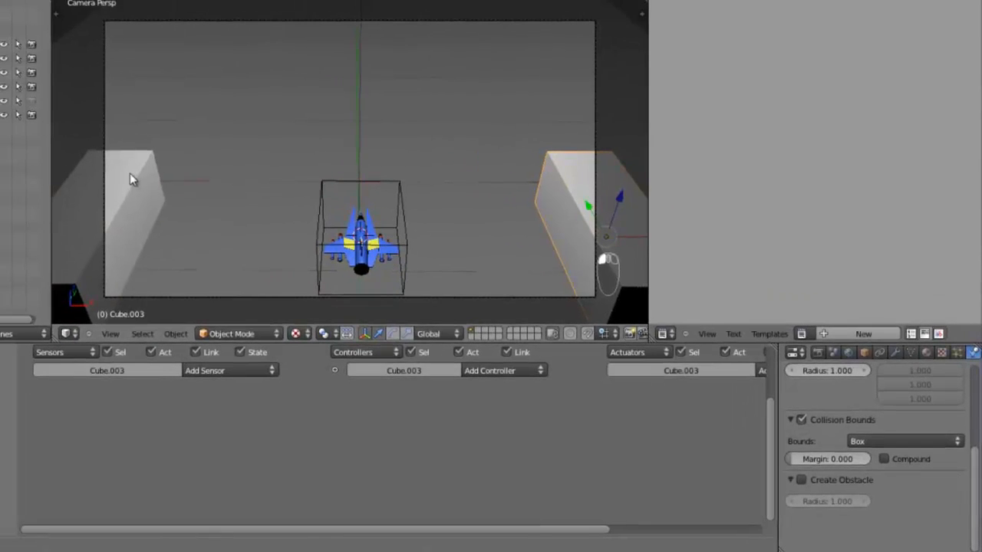
pyautogui.rightClick(130, 173)
pyautogui.click(800, 420)
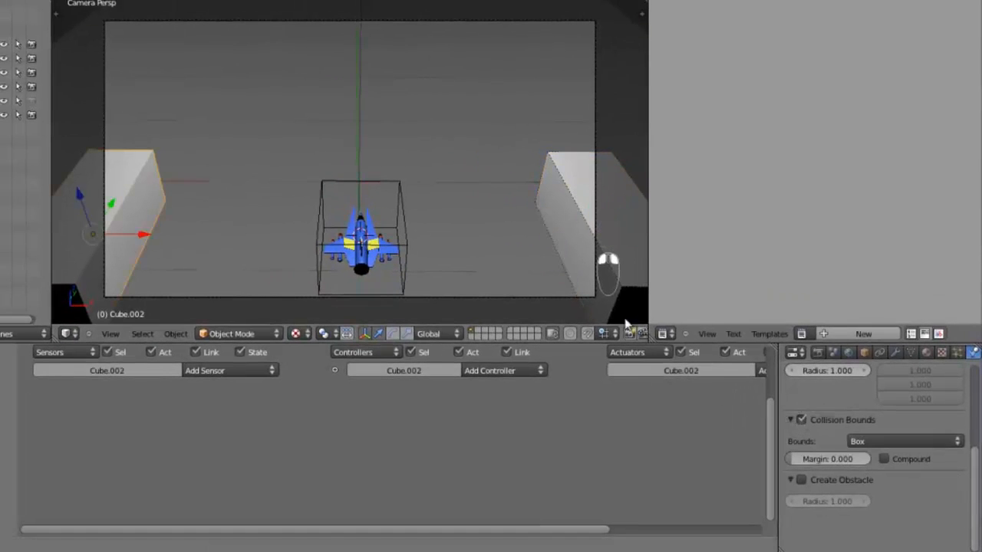
# - Test-play the game, steering the ship back and forth between the two side walls, and end the game
pyautogui.press('p')
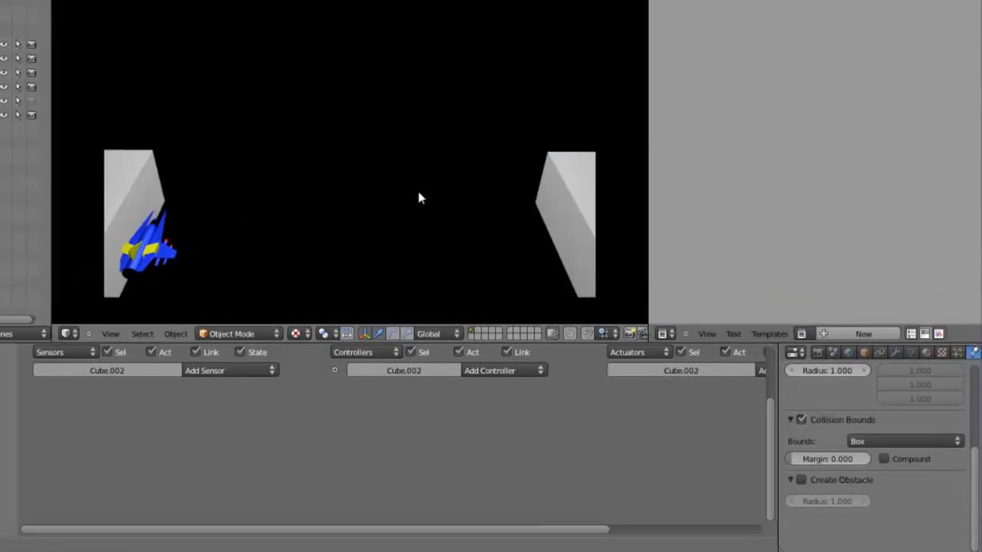
pyautogui.press('Right')
pyautogui.press('Left')
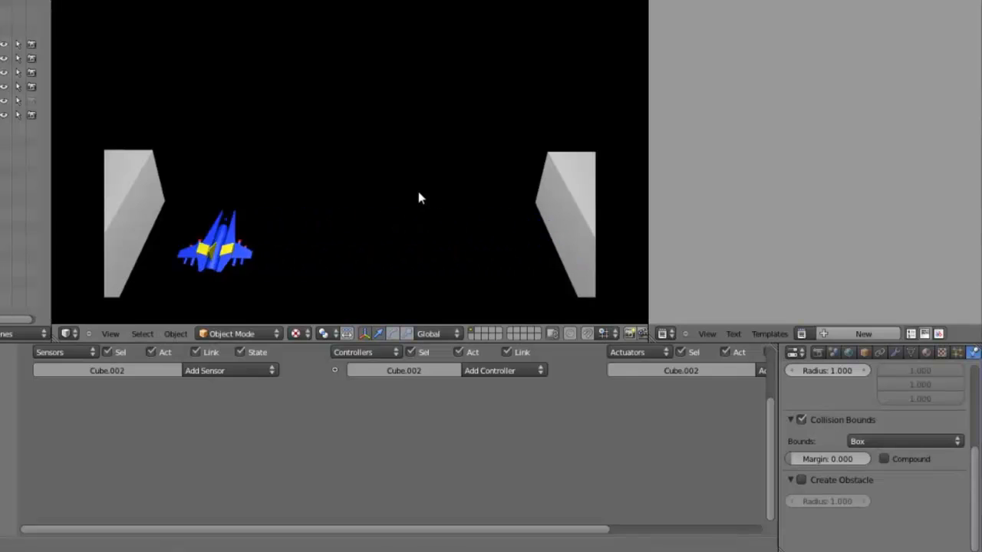
pyautogui.press('Right')
pyautogui.press('Left')
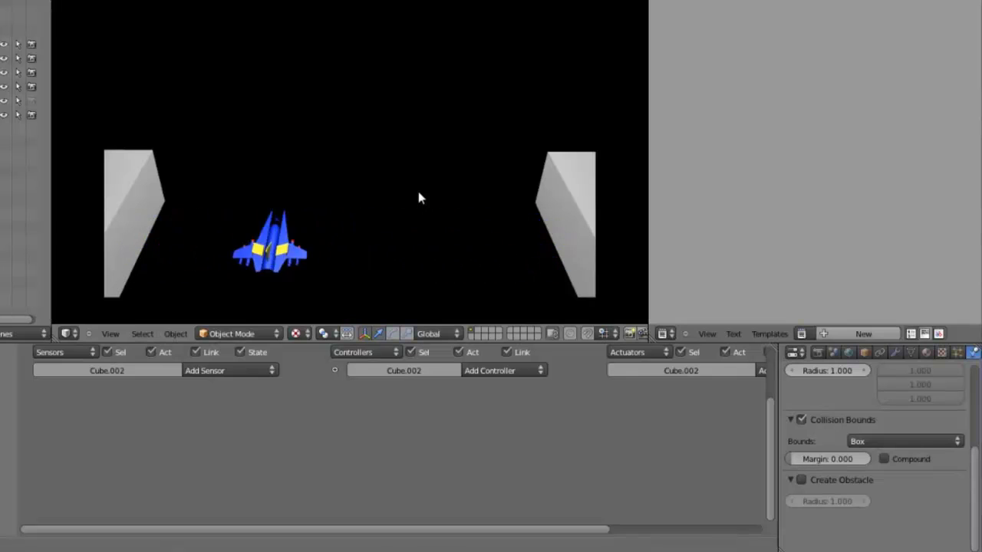
pyautogui.press('Right')
pyautogui.press('Left')
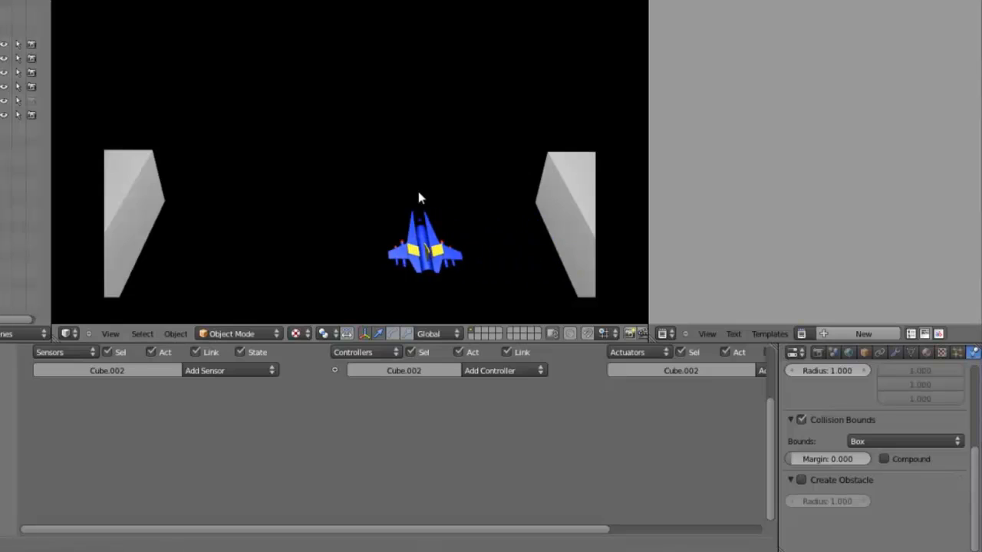
pyautogui.press('Escape')
# - Turn on the Invisible physics option for both side walls
pyautogui.rightClick(557, 195)
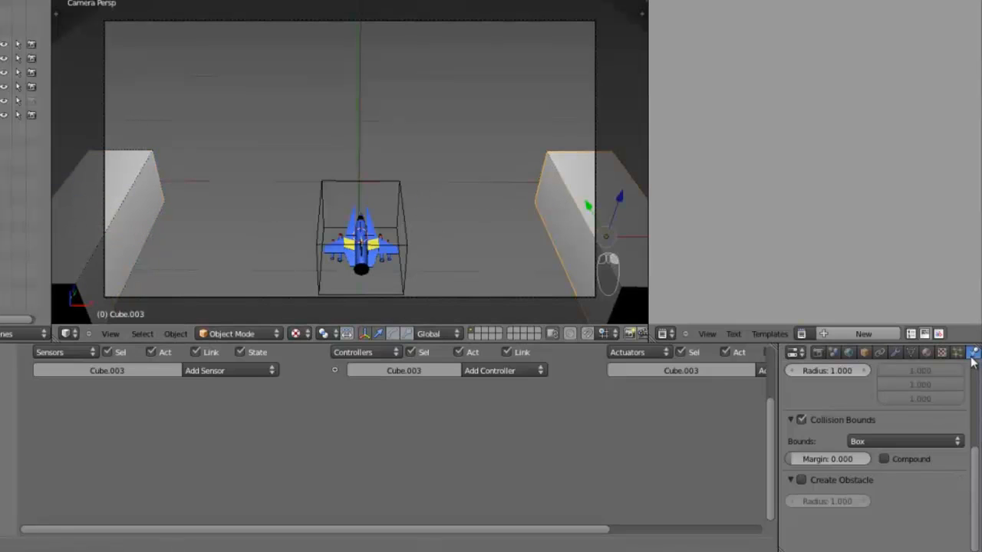
pyautogui.scroll(5, 917, 493)
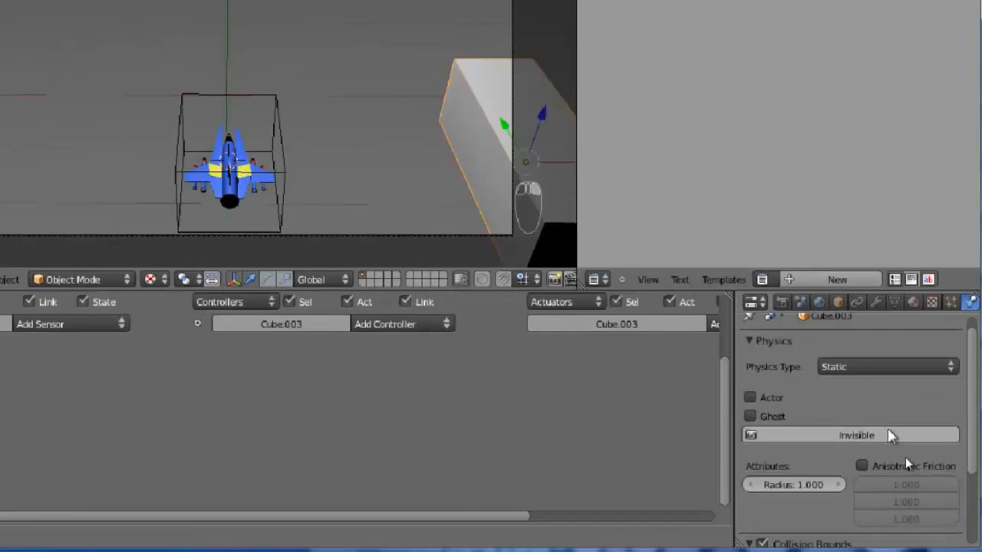
pyautogui.click(890, 435)
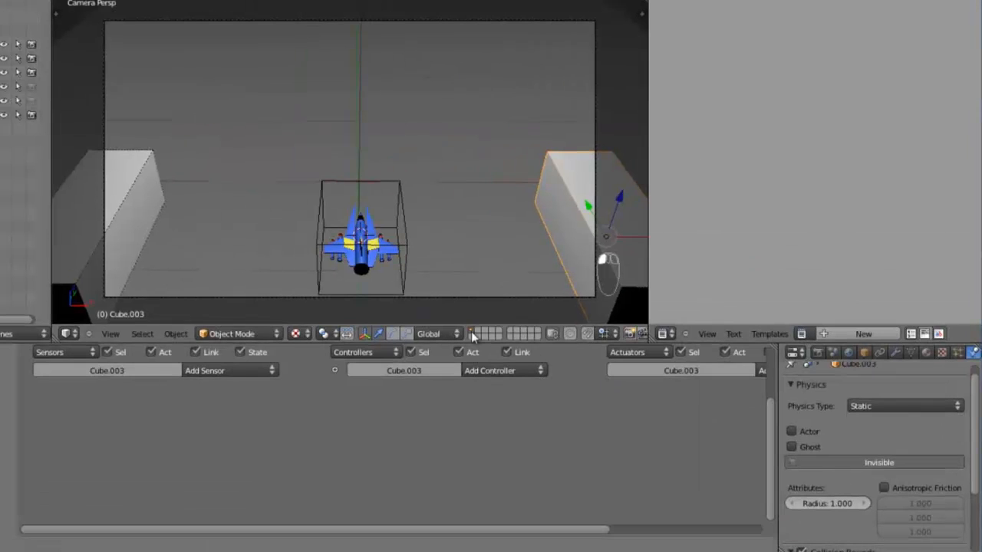
pyautogui.rightClick(137, 198)
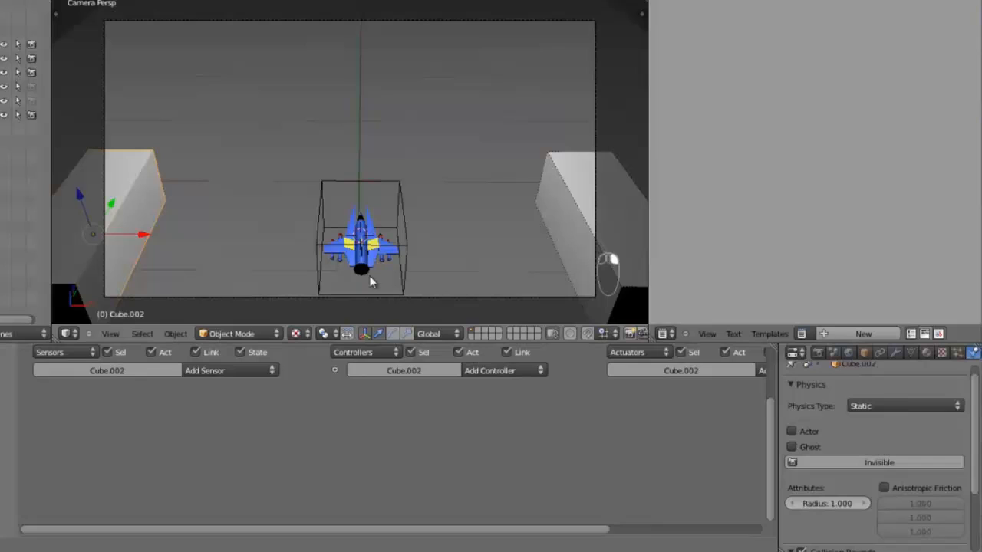
pyautogui.click(847, 460)
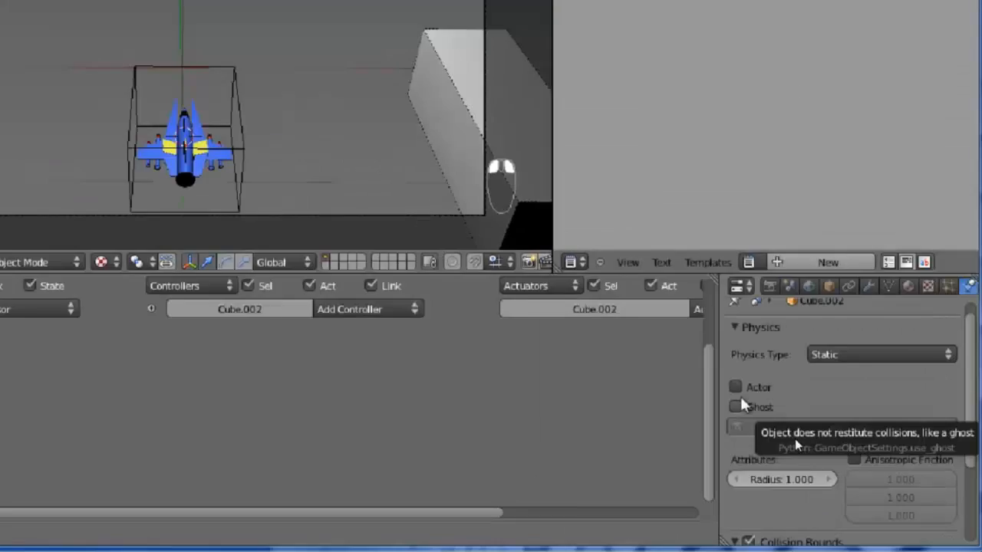
# - Test-play the game with the hidden walls, steering the ship to both sides, and end the game
pyautogui.press('p')
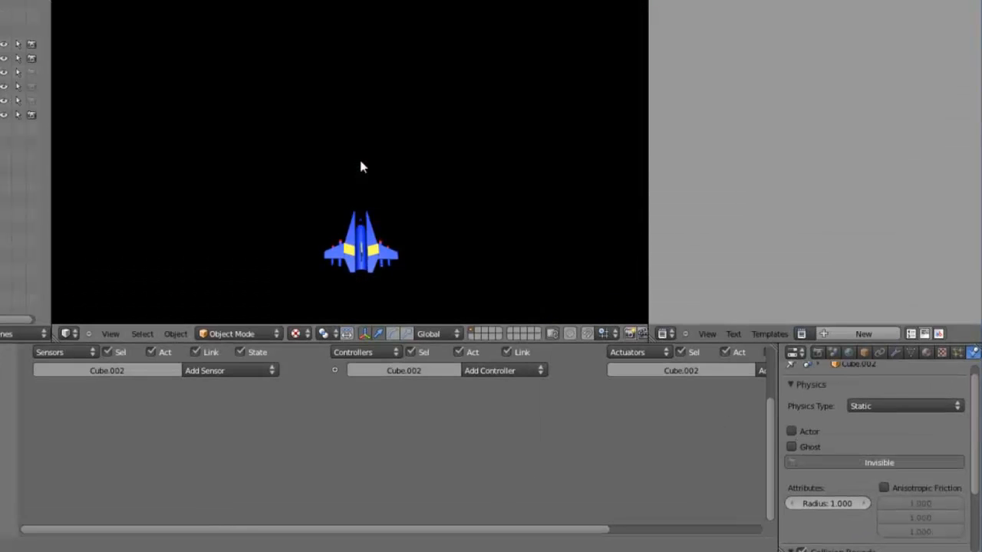
pyautogui.press('Left')
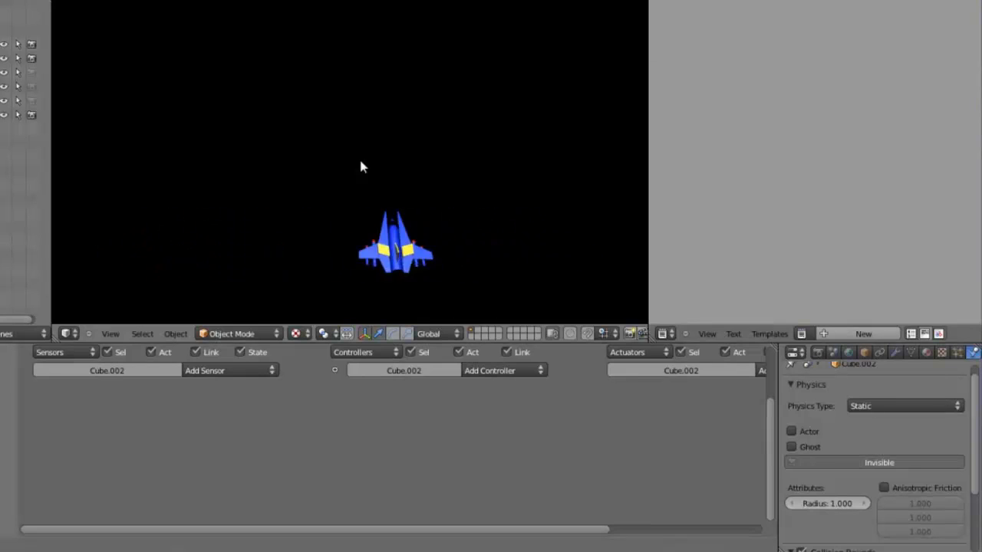
pyautogui.press('Right')
pyautogui.press('Left')
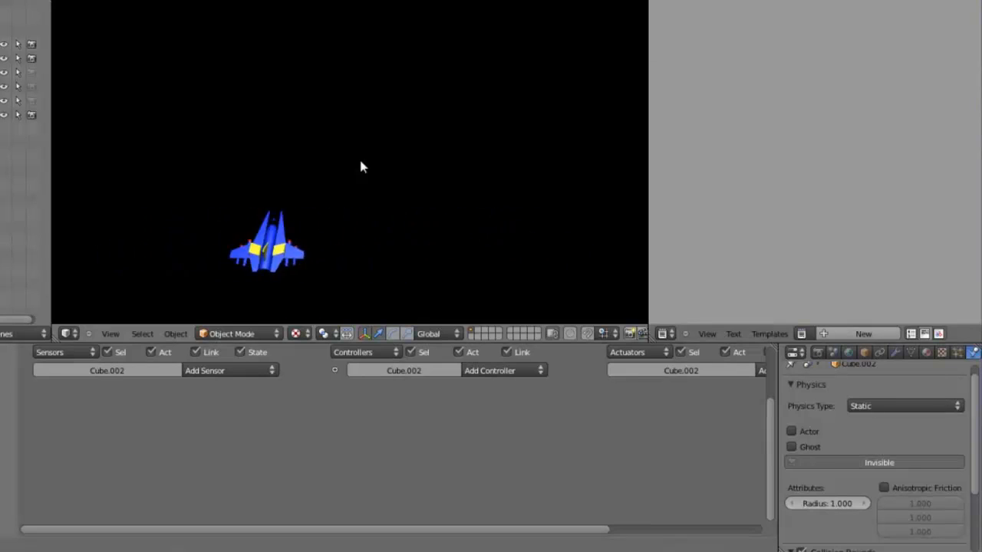
pyautogui.press('Right')
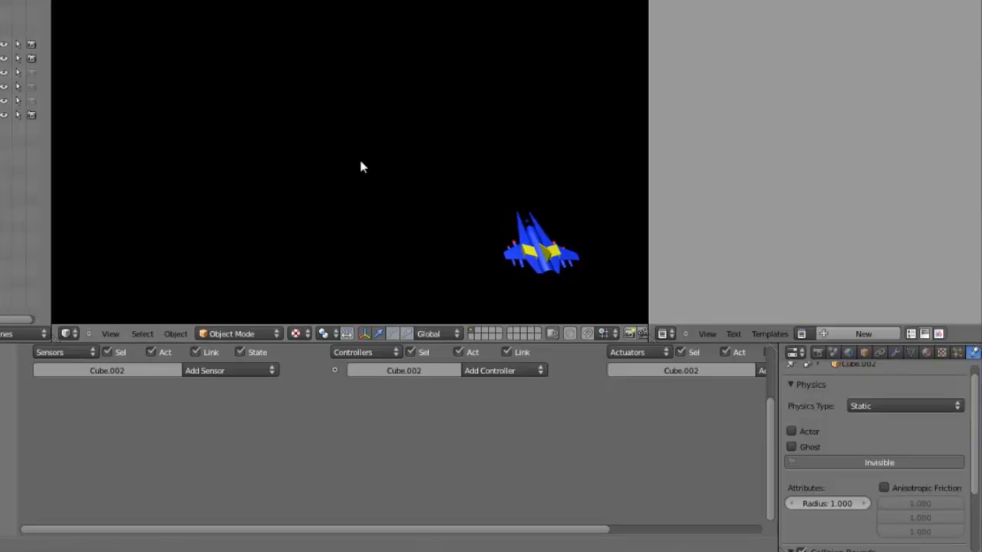
pyautogui.press('Left')
pyautogui.press('Right')
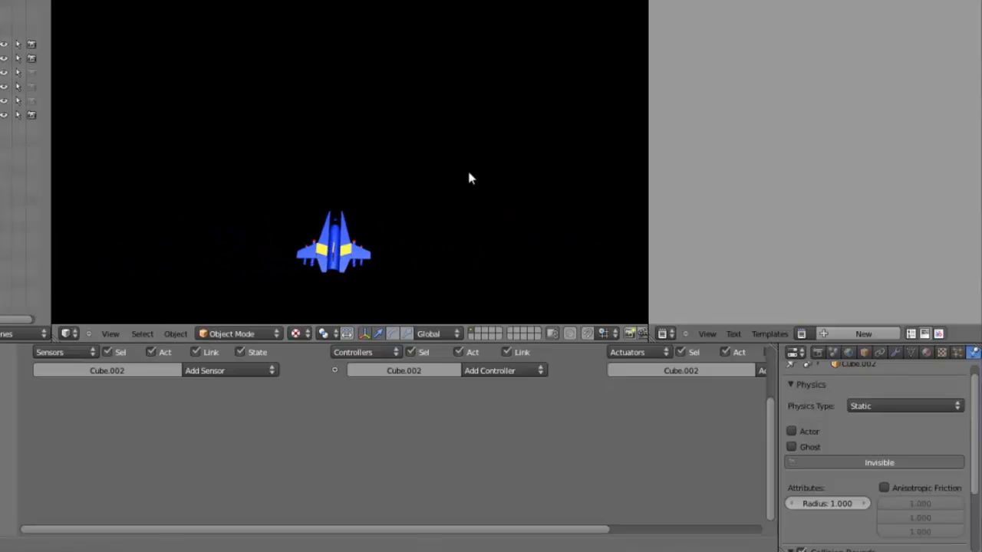
pyautogui.press('Escape')
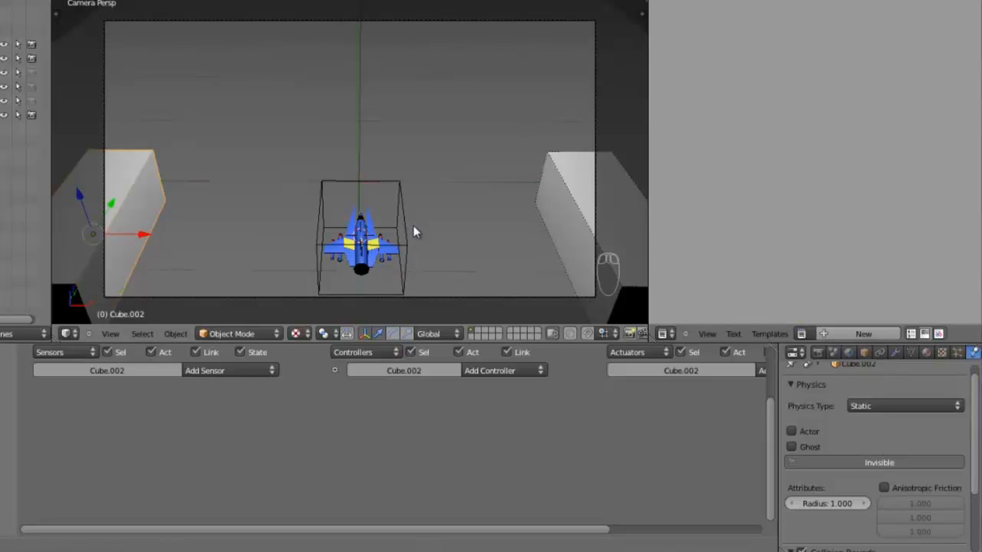
# - Select the spaceship mesh inside the wireframe collision box
pyautogui.rightClick(366, 247)
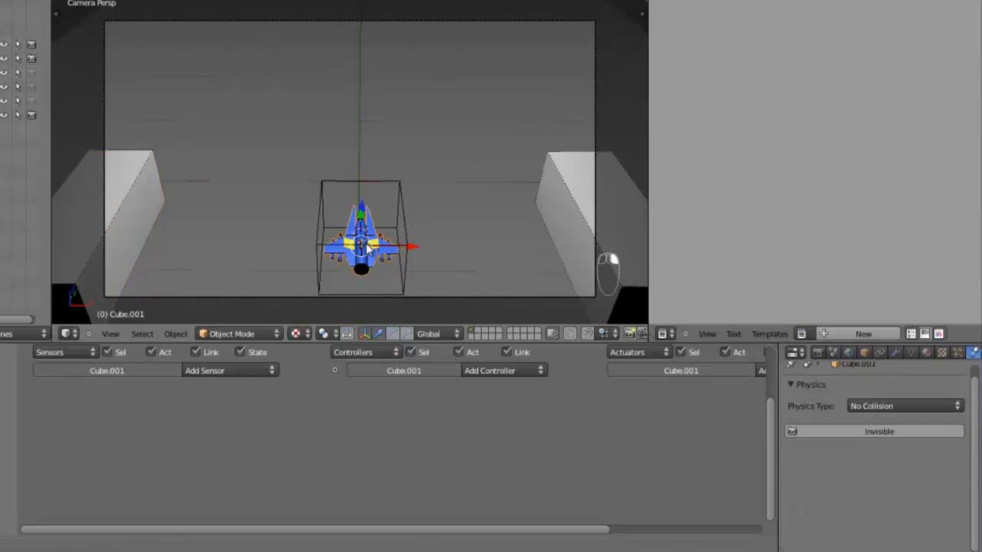
pyautogui.rightClick(367, 247)
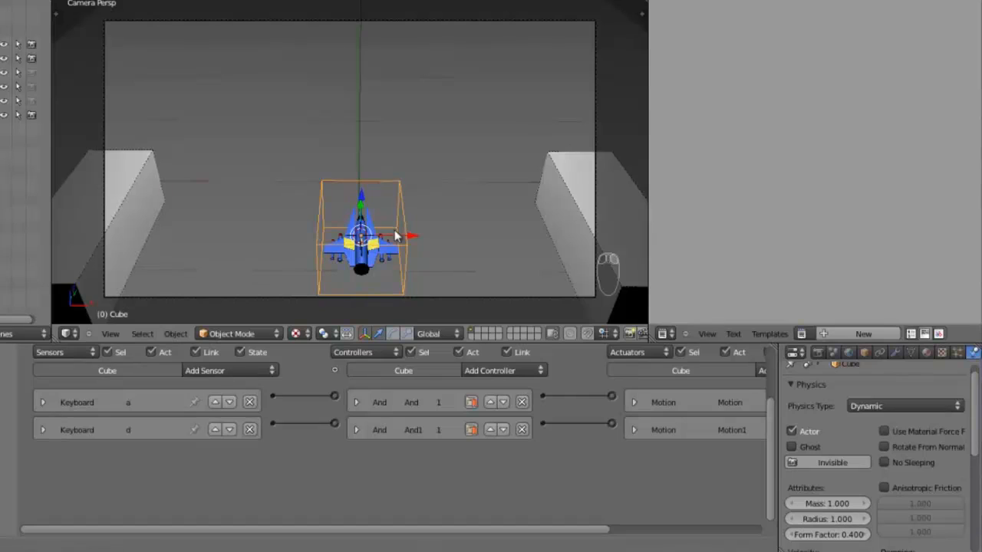
pyautogui.rightClick(368, 246)
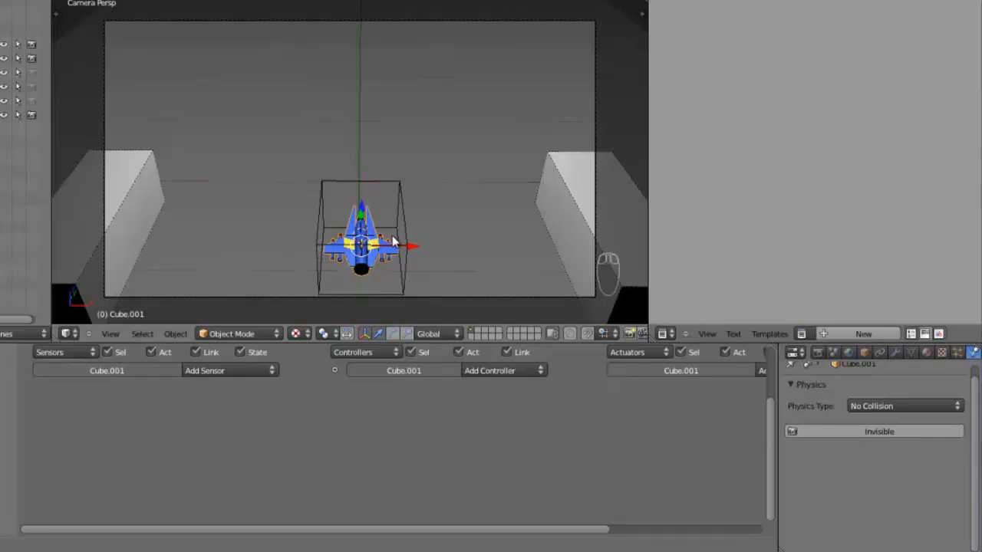
# - Try tilting the spaceship mesh about the global Y axis, and undo the rotation
pyautogui.press('r')
pyautogui.press('x')
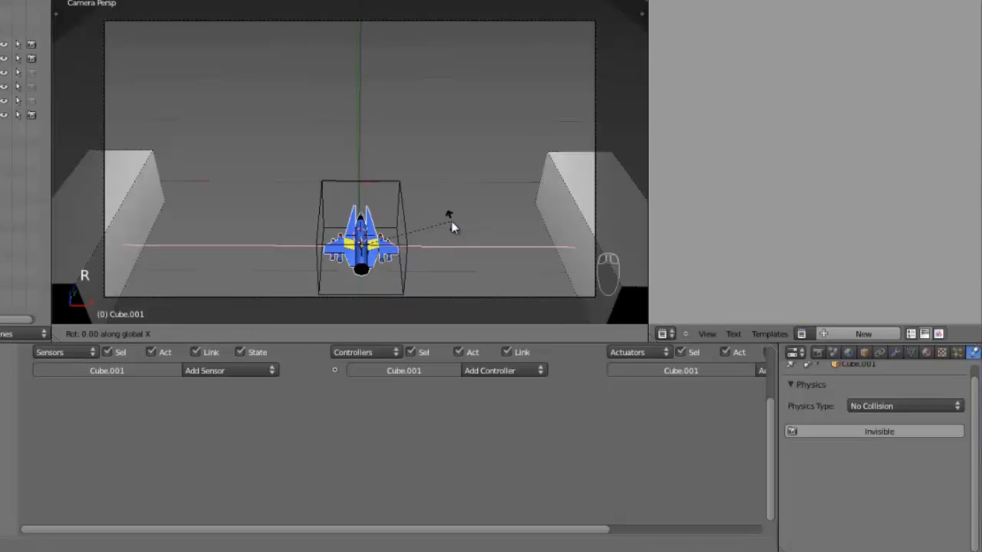
pyautogui.press('y')
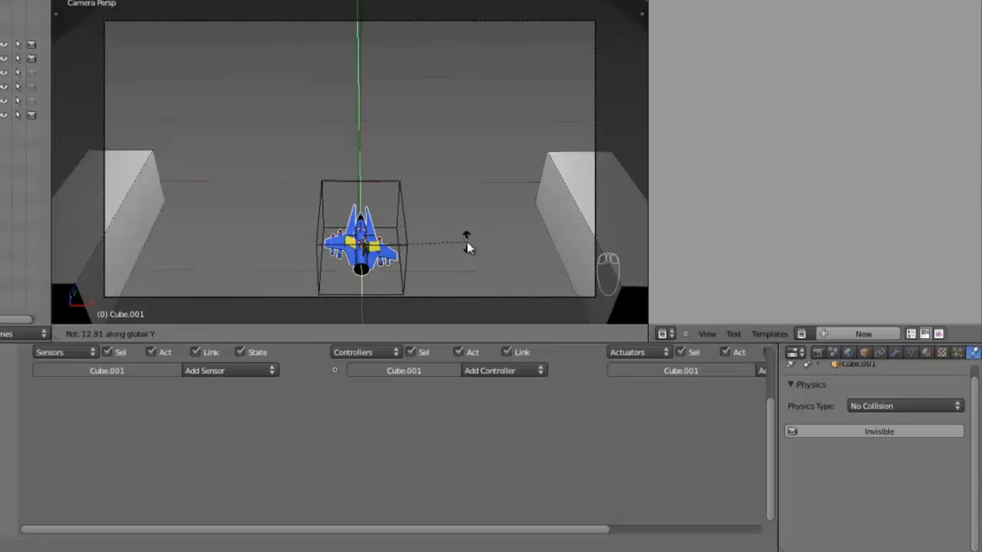
pyautogui.click(466, 234)
pyautogui.hotkey('ctrl', 'z')
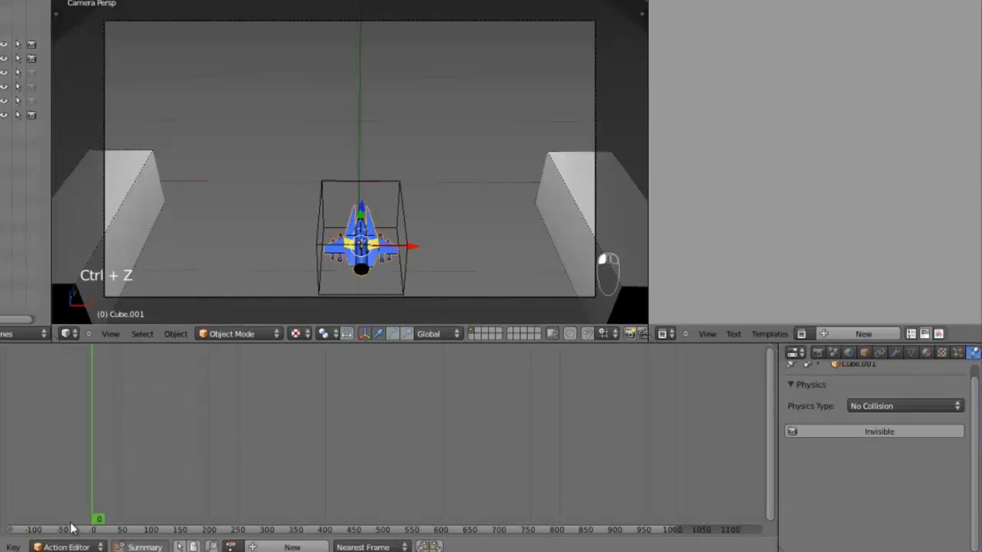
# - Set the animation editor to Action Editor mode and create a new action for the ship mesh
pyautogui.click(75, 546)
pyautogui.click(83, 523)
pyautogui.click(230, 546)
pyautogui.click(267, 546)
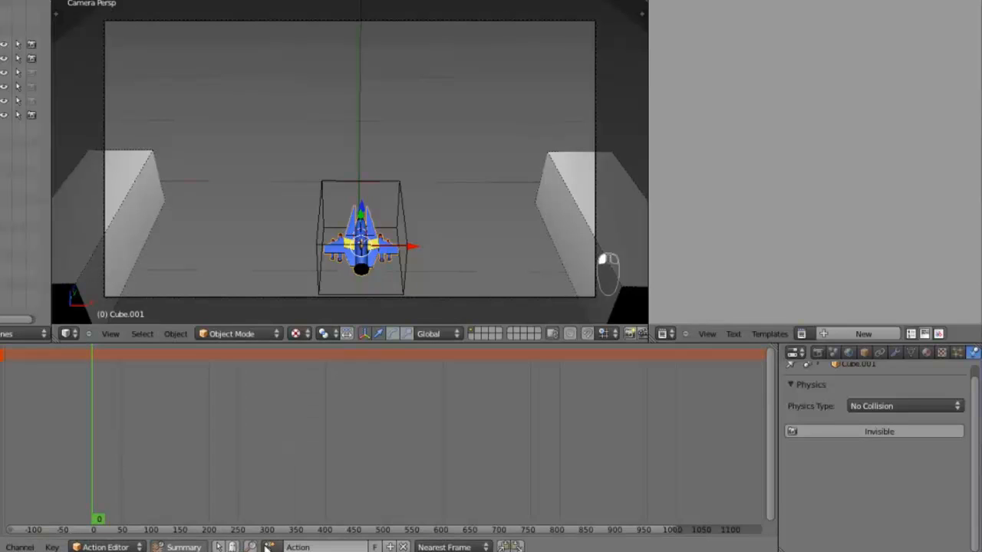
# - Rename the ship's action to nave and enable its fake user so it is kept
pyautogui.click(325, 547)
pyautogui.write('nae')
pyautogui.press('Return')
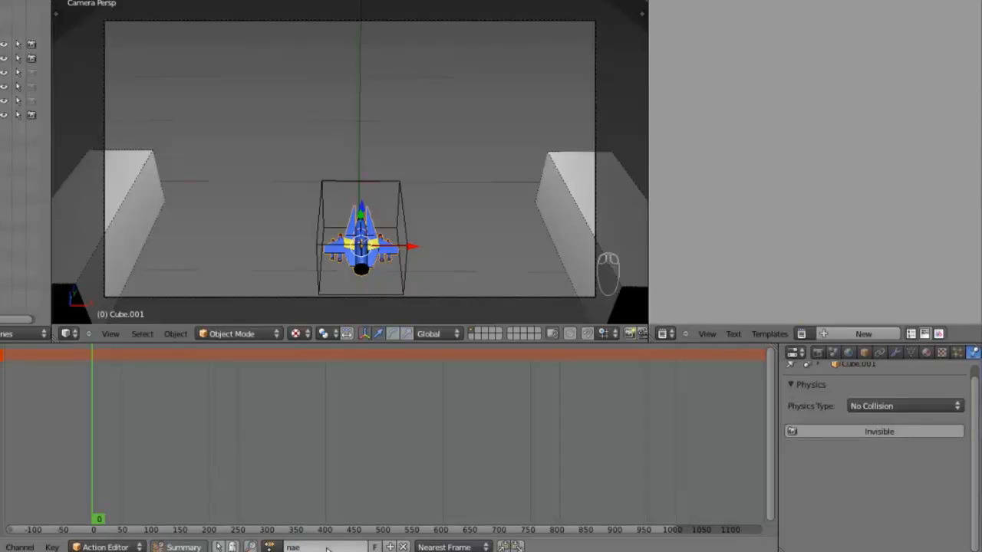
pyautogui.click(325, 548)
pyautogui.write('vane')
pyautogui.click(323, 547)
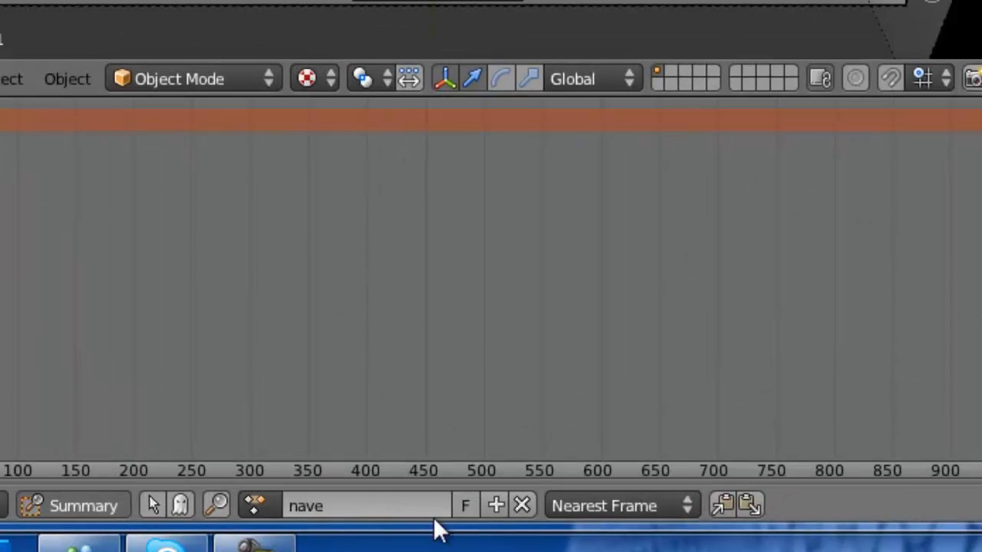
pyautogui.click(375, 546)
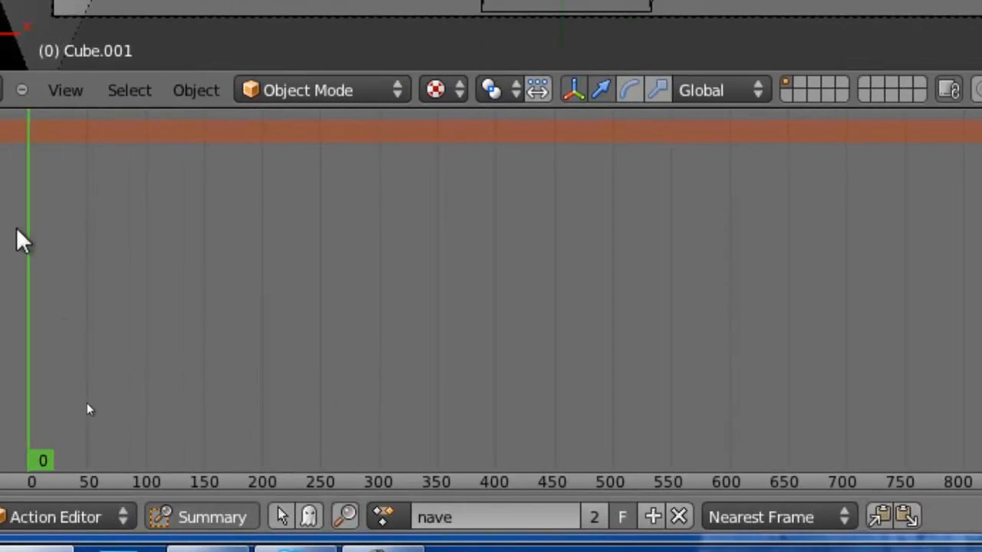
# - Set the current frame to 1 and show the start of the action's timeline in close-up
pyautogui.hotkey('alt', 'a')
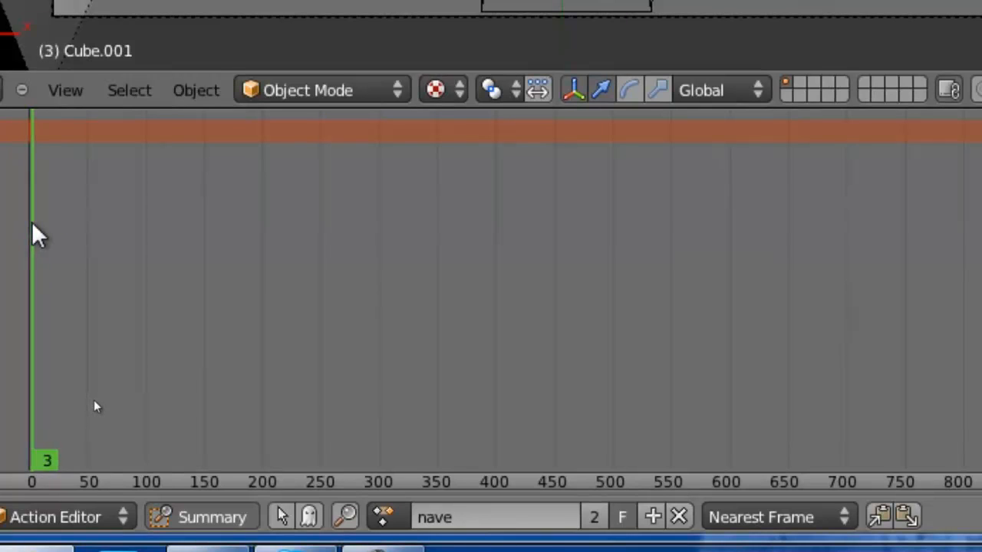
pyautogui.keyDown('ctrl'); pyautogui.moveTo(295, 299); pyautogui.dragTo(627, 297, button='middle'); pyautogui.keyUp('ctrl')
pyautogui.moveTo(24, 298); pyautogui.dragTo(519, 307, button='middle')
pyautogui.moveTo(3, 310); pyautogui.dragTo(583, 315, button='middle')
pyautogui.moveTo(257, 330); pyautogui.dragTo(616, 299, button='middle')
pyautogui.moveTo(353, 301); pyautogui.dragTo(981, 299, button='middle')
pyautogui.moveTo(101, 297); pyautogui.dragTo(981, 286, button='middle')
pyautogui.moveTo(98, 268); pyautogui.dragTo(981, 274, button='middle')
pyautogui.moveTo(307, 274); pyautogui.dragTo(926, 274, button='middle')
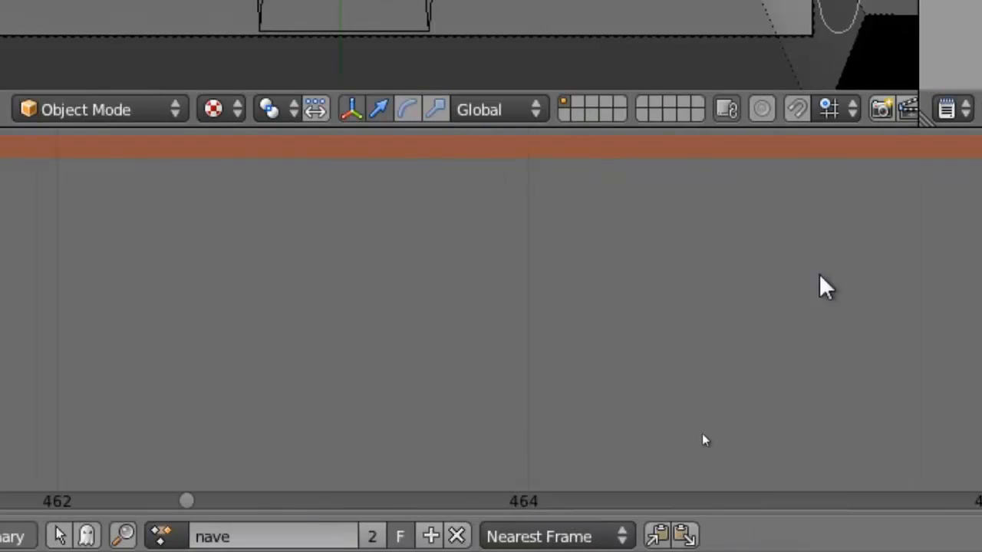
pyautogui.keyDown('ctrl'); pyautogui.moveTo(769, 294); pyautogui.dragTo(680, 302, button='middle'); pyautogui.keyUp('ctrl')
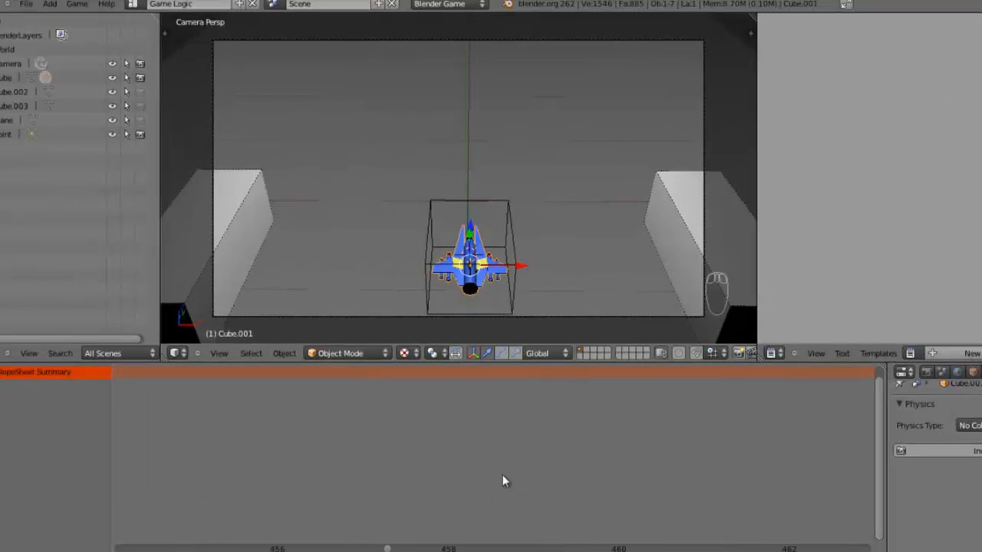
pyautogui.keyDown('ctrl'); pyautogui.moveTo(685, 477); pyautogui.dragTo(430, 445, button='middle'); pyautogui.keyUp('ctrl')
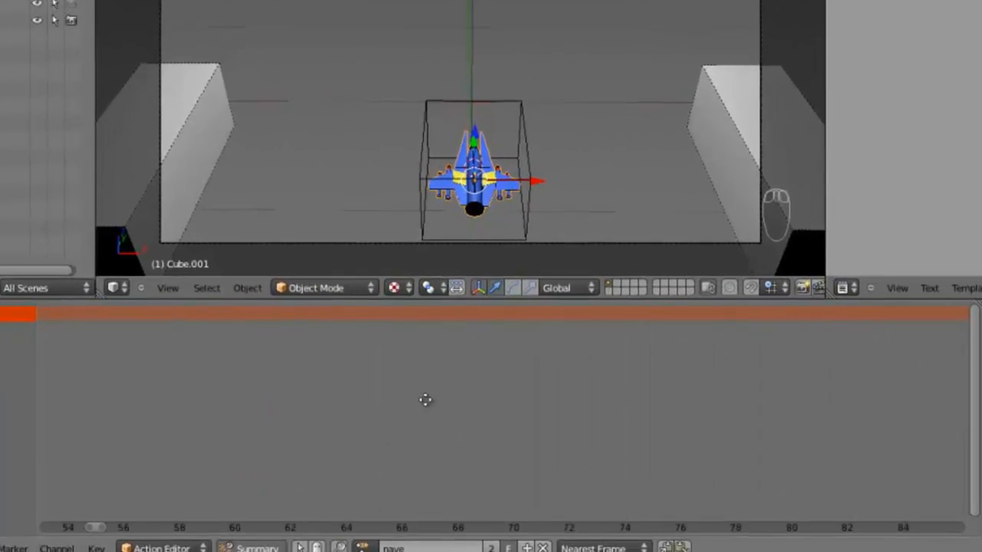
pyautogui.moveTo(425, 400); pyautogui.dragTo(651, 400, button='middle')
pyautogui.moveTo(180, 394); pyautogui.dragTo(499, 407, button='middle')
pyautogui.moveTo(206, 408); pyautogui.dragTo(575, 411, button='middle')
pyautogui.moveTo(311, 409); pyautogui.dragTo(583, 410, button='middle')
pyautogui.moveTo(453, 410); pyautogui.dragTo(628, 418, button='middle')
pyautogui.moveTo(284, 411); pyautogui.dragTo(630, 408, button='middle')
pyautogui.moveTo(302, 402); pyautogui.dragTo(315, 402, button='middle')
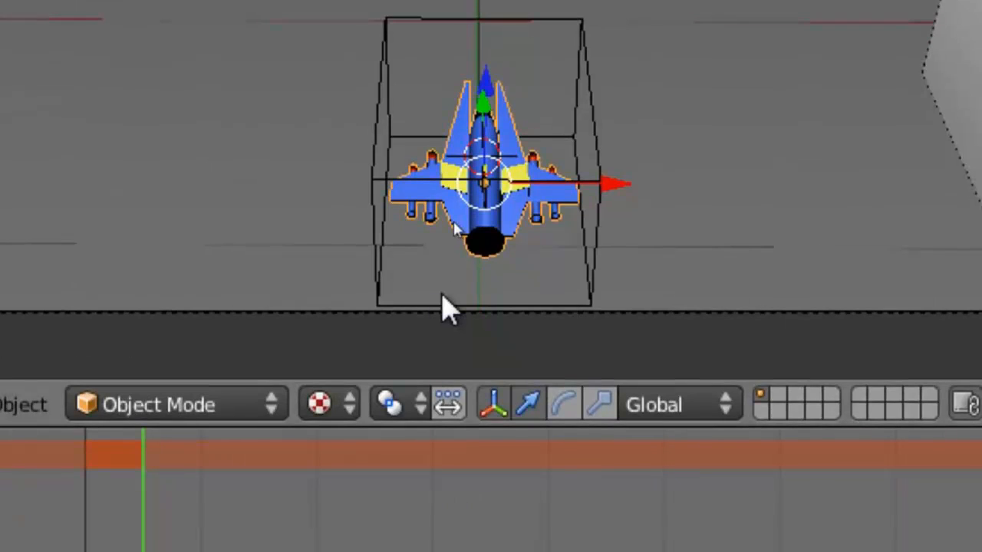
# - Level the ship's wings with a slight rotation in front view and insert a Rotation keyframe at frame 1
pyautogui.click(442, 294)
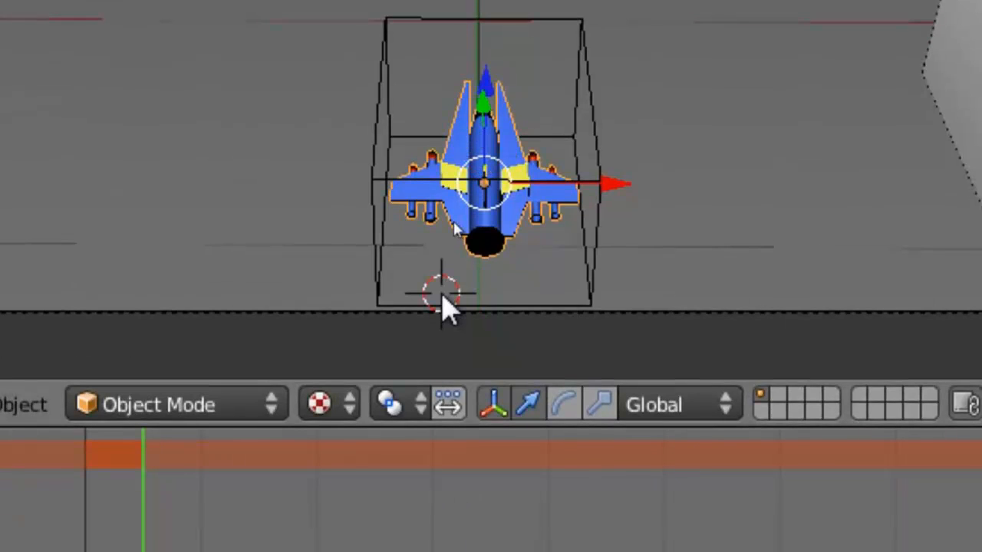
pyautogui.press('KP_1')
pyautogui.press('KP_Decimal')
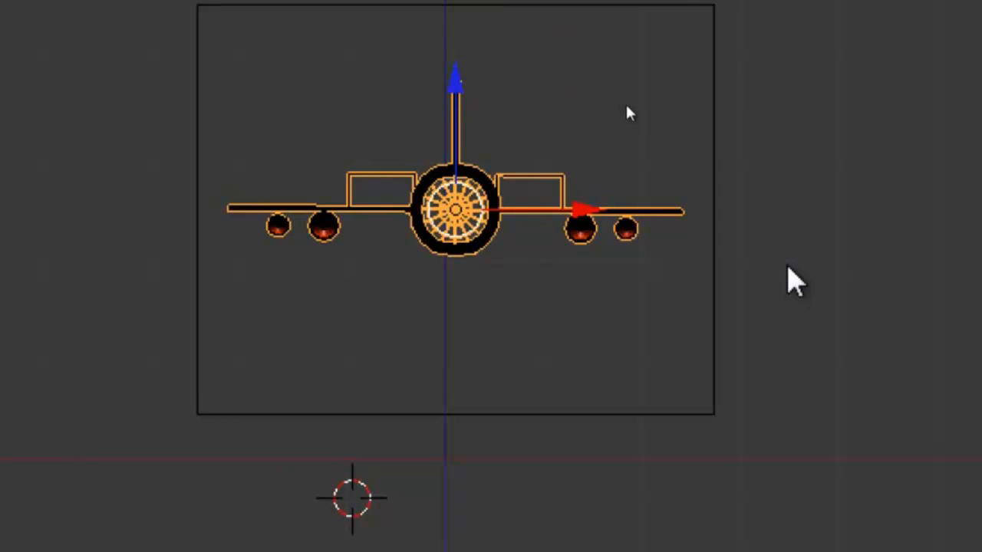
pyautogui.press('r')
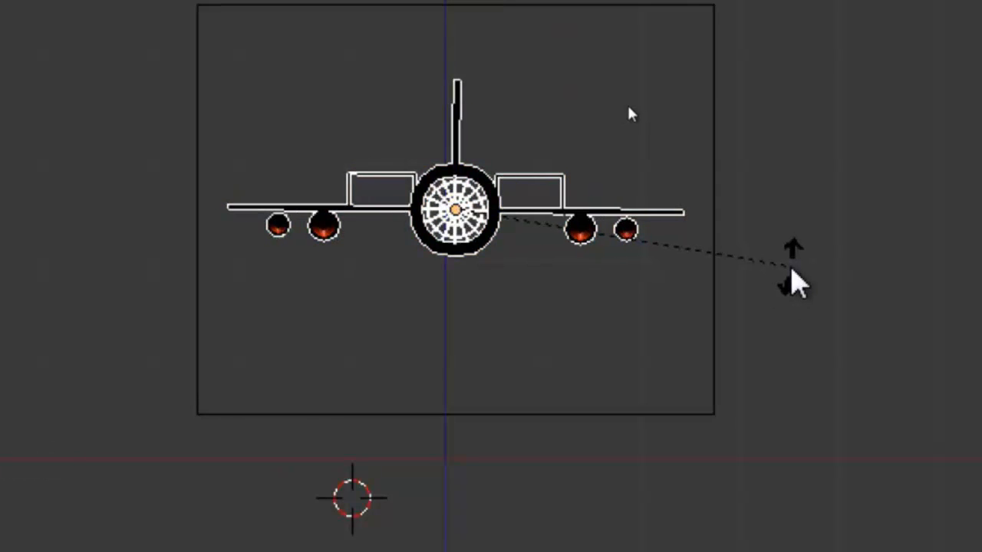
pyautogui.click(791, 269)
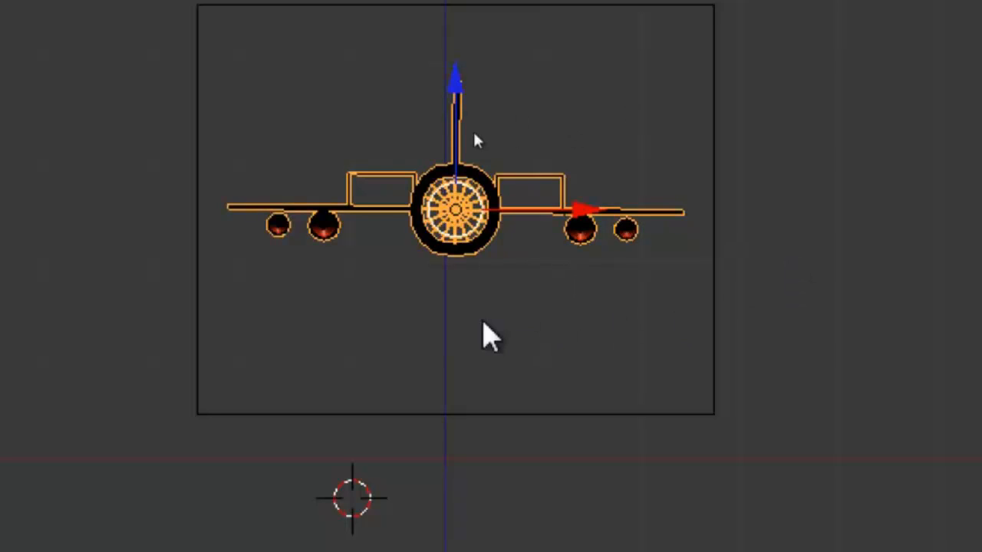
pyautogui.press('i')
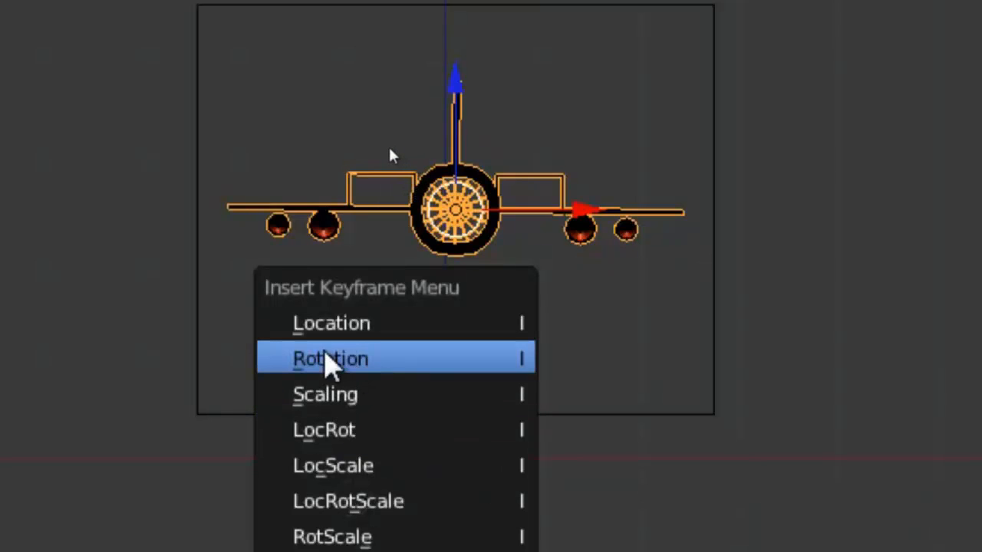
pyautogui.click(378, 357)
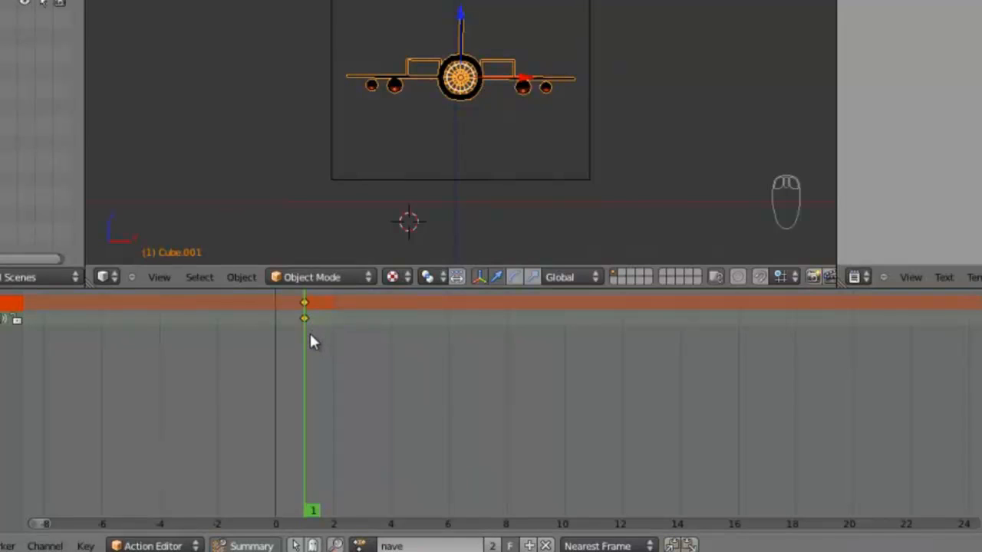
# - Tilt the ship about 13 degrees counterclockwise at frame 10 and insert a Rotation keyframe there
pyautogui.moveTo(327, 342); pyautogui.dragTo(560, 363)
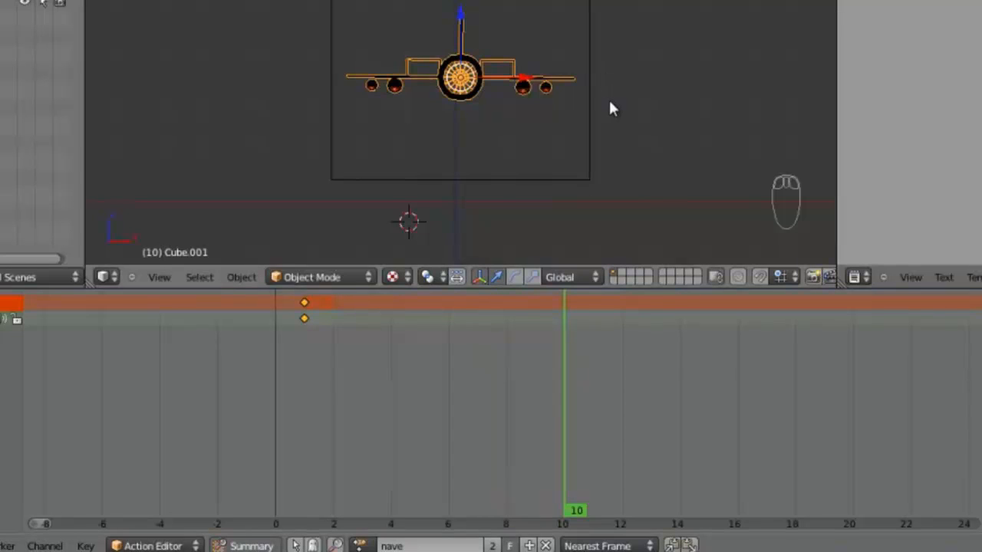
pyautogui.press('r')
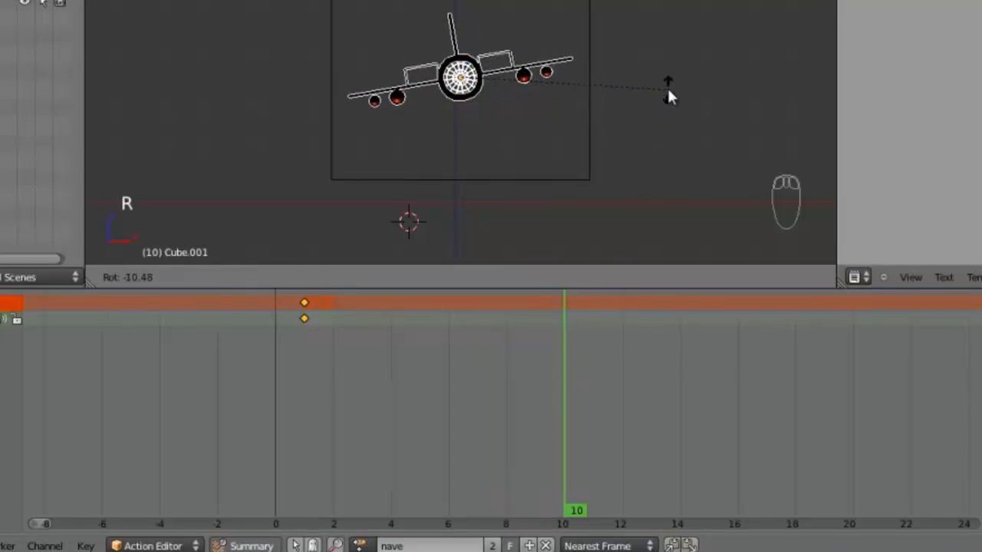
pyautogui.click(670, 82)
pyautogui.press('i')
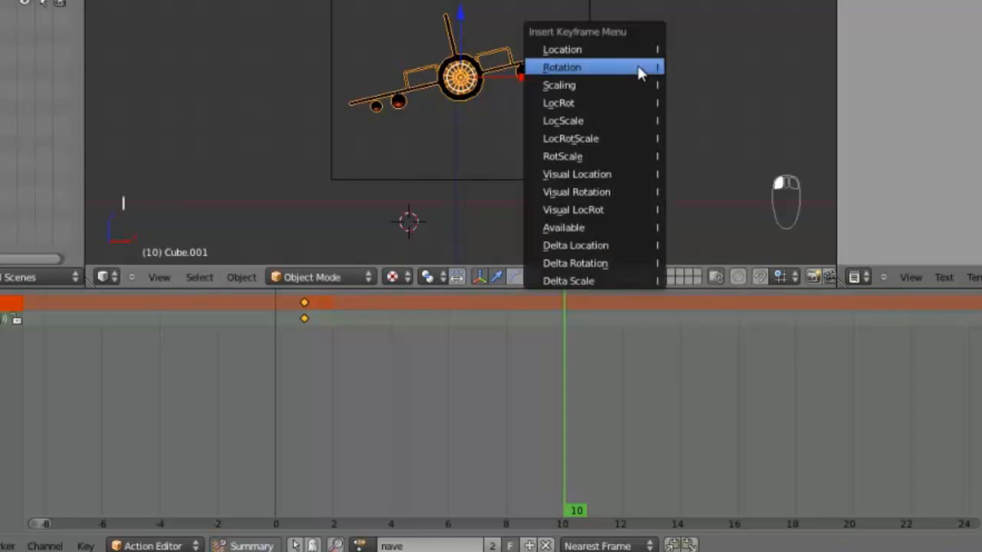
pyautogui.click(583, 69)
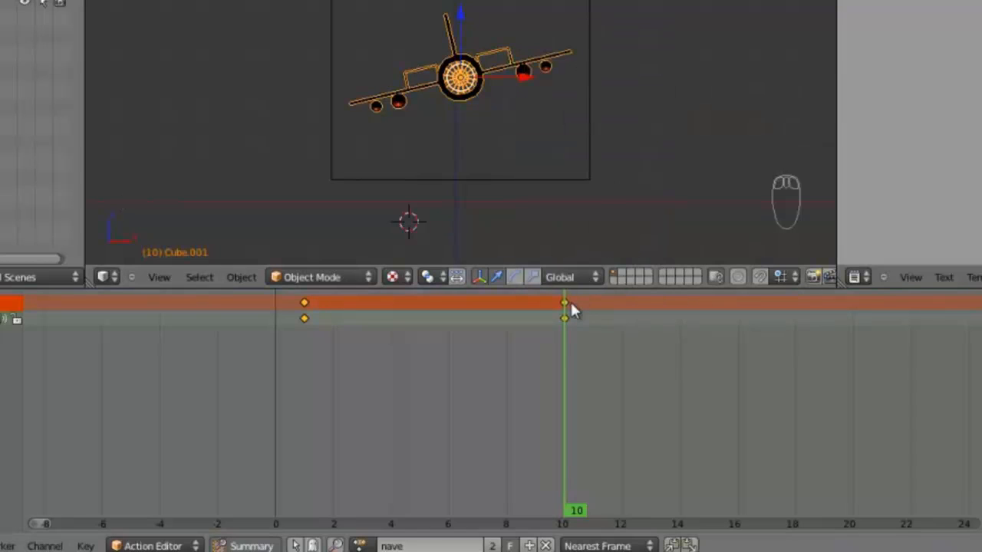
# - Tilt the ship clockwise past level to the opposite side at frame 20 and insert a Rotation keyframe there
pyautogui.moveTo(569, 300); pyautogui.dragTo(684, 327)
pyautogui.keyDown('ctrl'); pyautogui.scroll(-5, 410, 322); pyautogui.keyUp('ctrl')
pyautogui.scroll(-1, 409, 318)
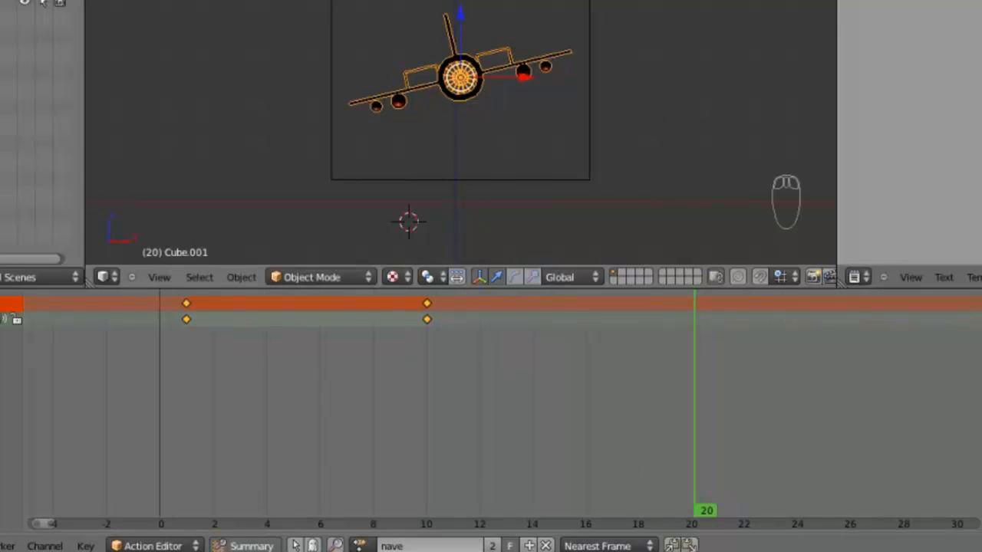
pyautogui.press('r')
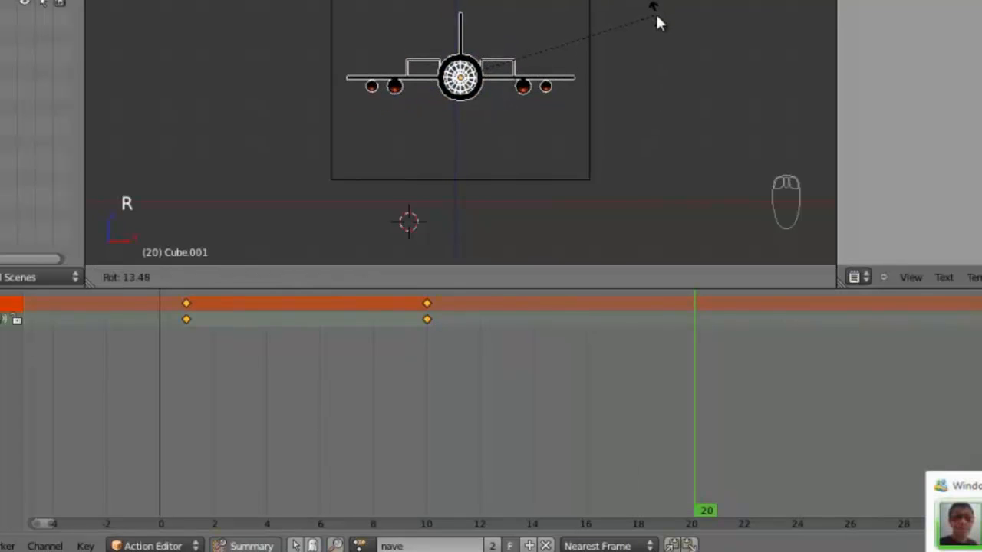
pyautogui.click(668, 68)
pyautogui.press('i')
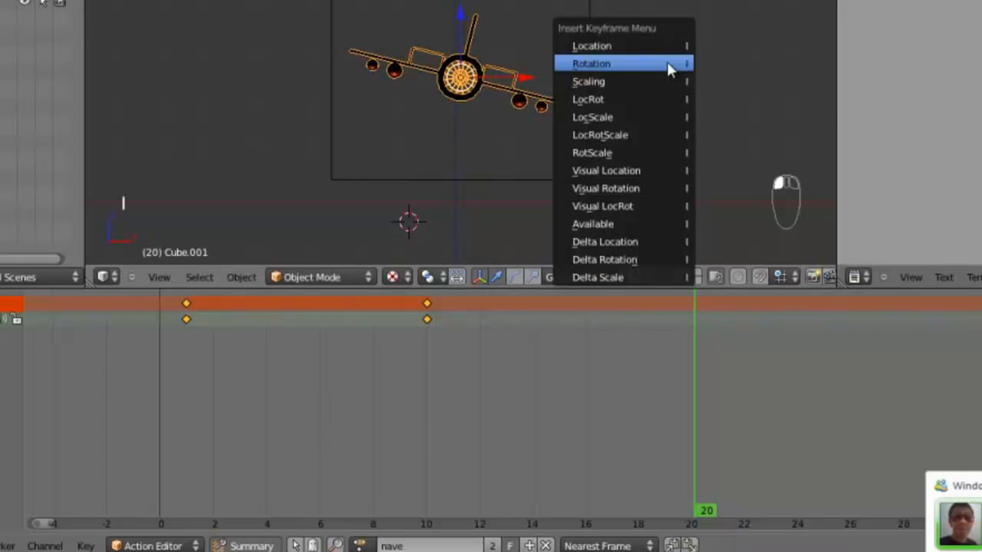
pyautogui.click(660, 63)
# - Play back the tilt animation and scrub from its start to frame 10 to check the ship's motion
pyautogui.hotkey('alt', 'a')
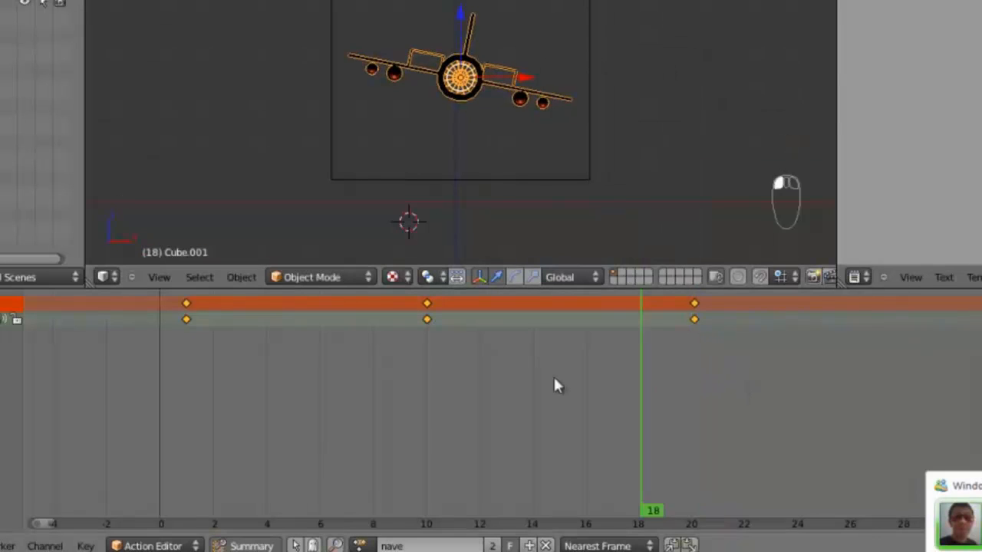
pyautogui.click(211, 375)
pyautogui.moveTo(212, 374); pyautogui.dragTo(437, 383)
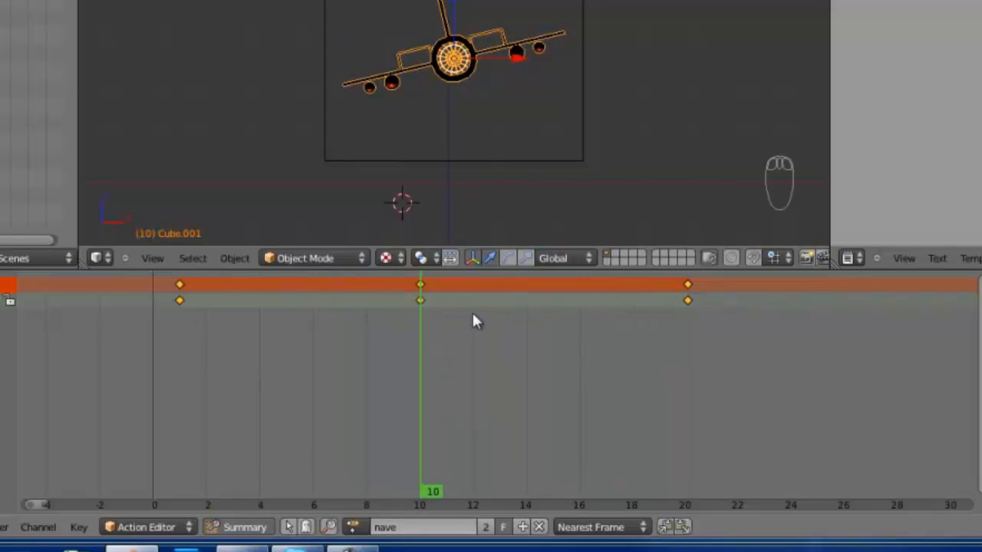
# - Switch the animation editor to an enlarged Logic Editor and add an Action actuator to the ship mesh
pyautogui.click(26, 526)
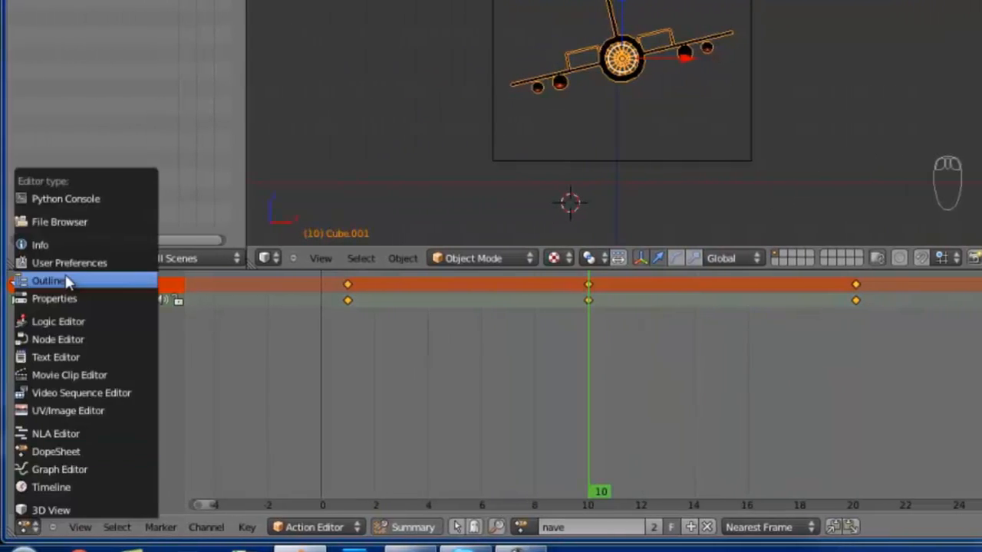
pyautogui.click(49, 321)
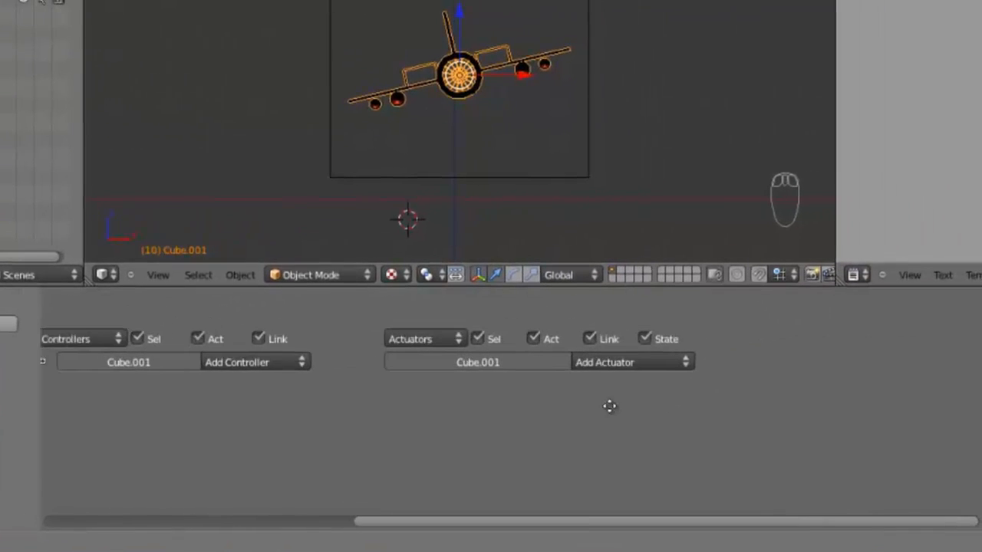
pyautogui.keyDown('ctrl'); pyautogui.moveTo(609, 405); pyautogui.dragTo(591, 312, button='middle'); pyautogui.keyUp('ctrl')
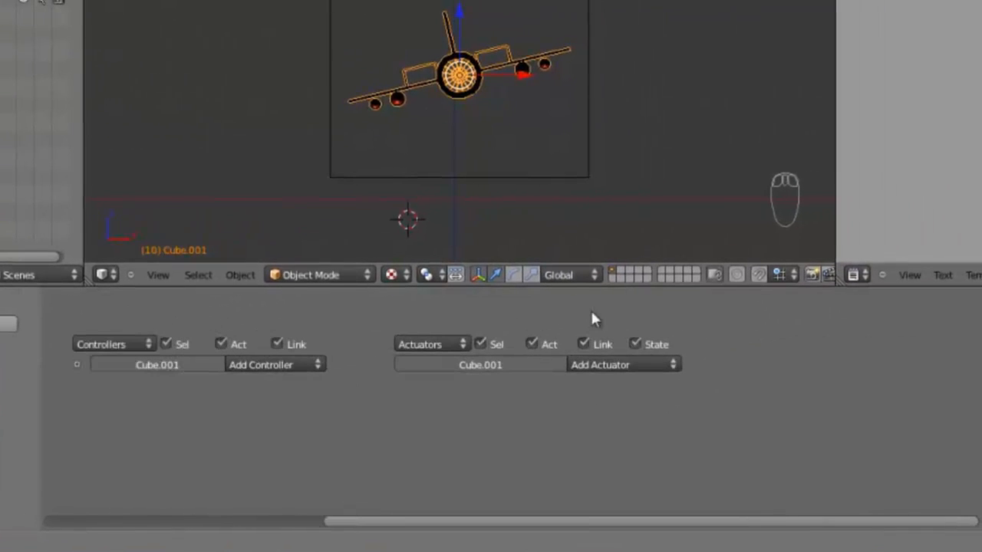
pyautogui.moveTo(599, 286); pyautogui.dragTo(600, 253)
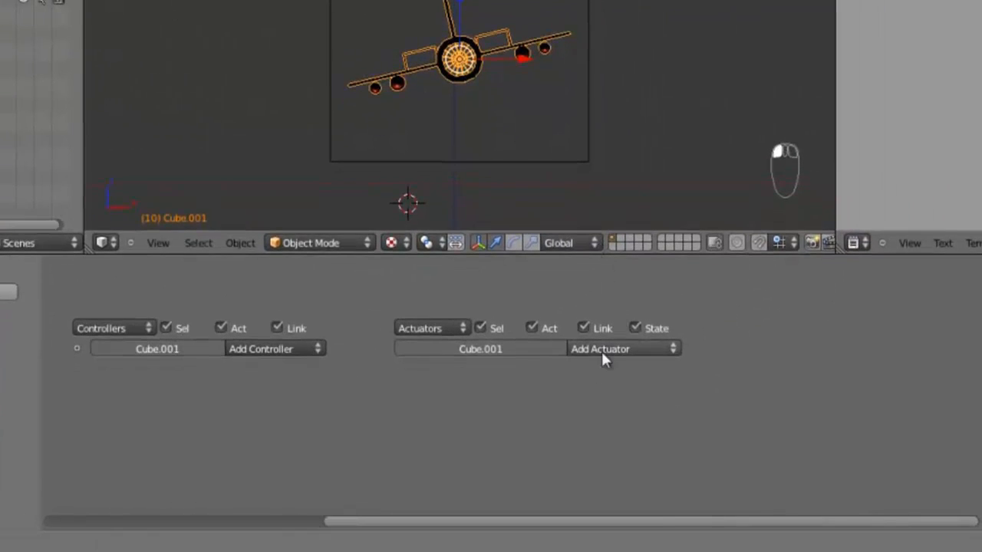
pyautogui.click(600, 351)
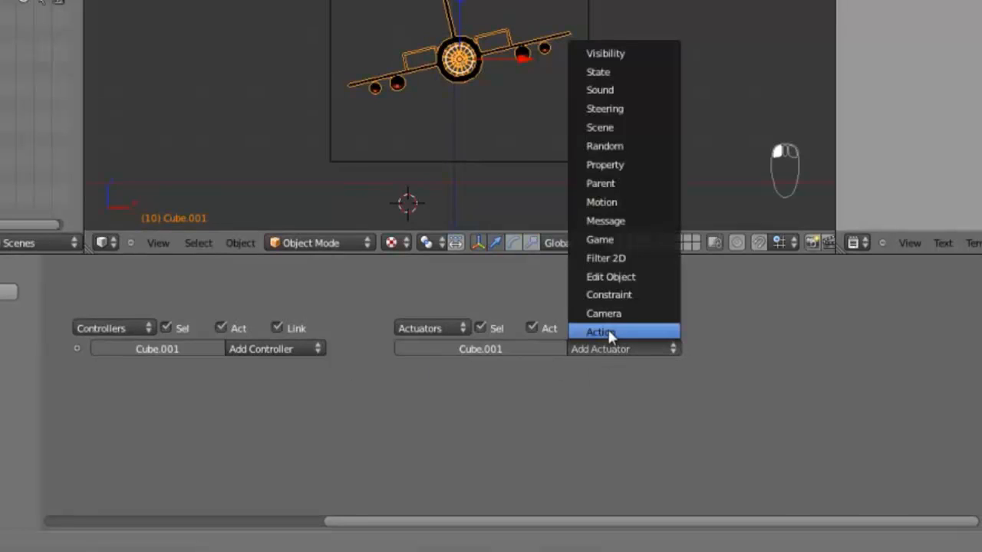
pyautogui.click(605, 332)
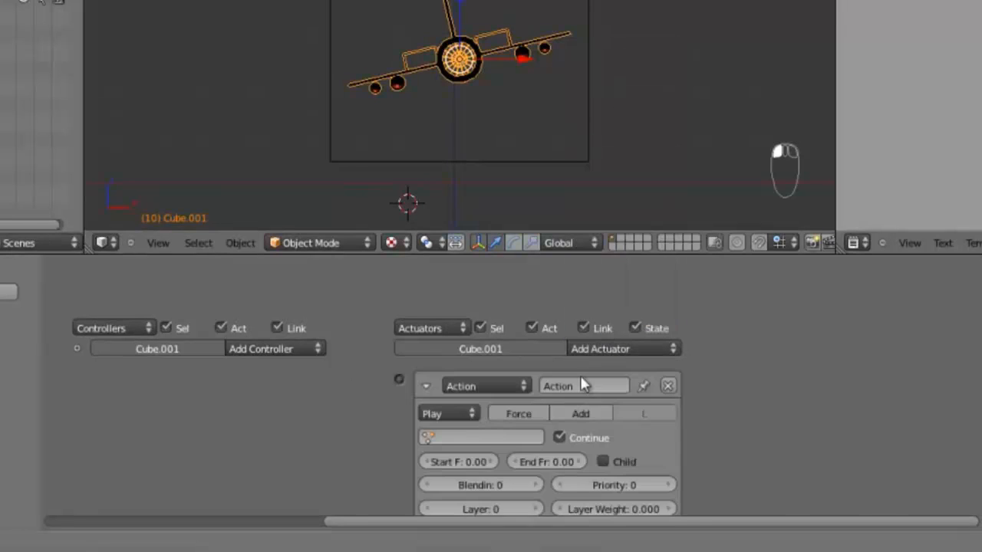
# - Assign the nave action to the ship's new Action actuator
pyautogui.moveTo(579, 375); pyautogui.dragTo(614, 328, button='middle')
pyautogui.click(503, 373)
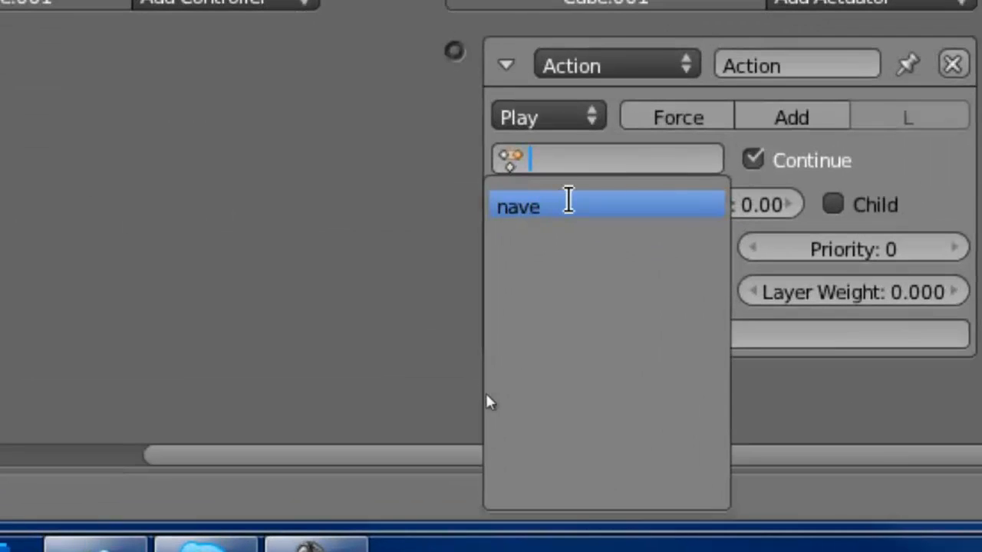
pyautogui.click(568, 206)
pyautogui.moveTo(620, 158); pyautogui.dragTo(533, 149, button='middle')
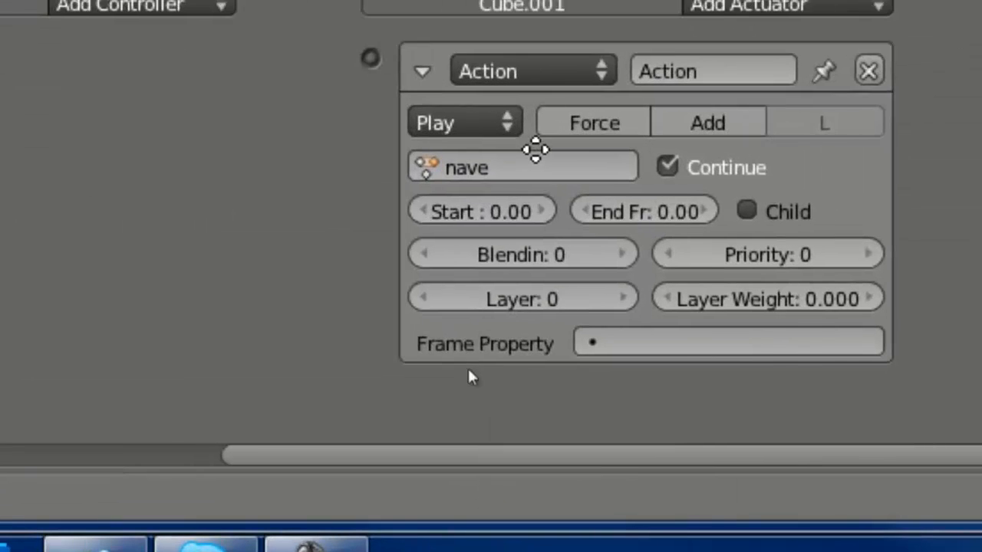
pyautogui.scroll(-1, 506, 165)
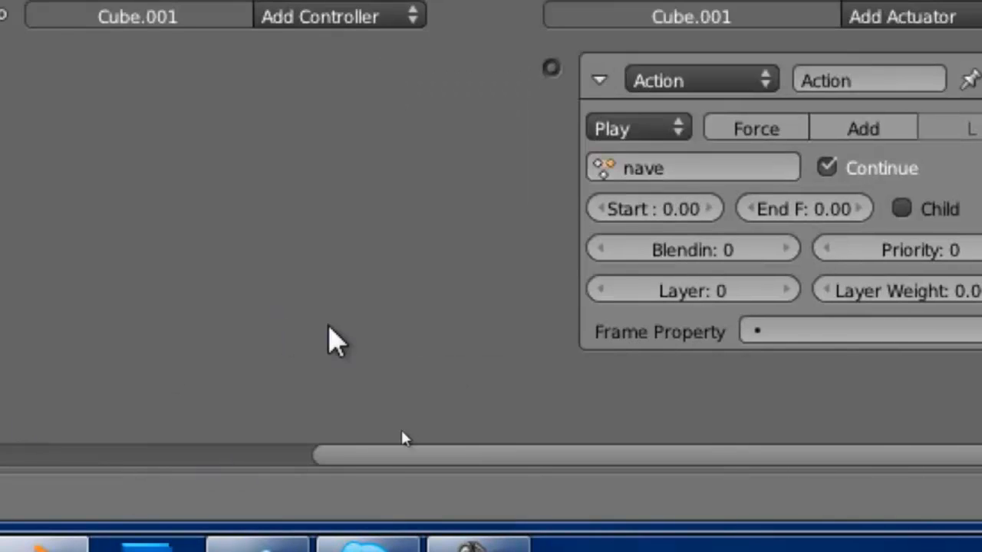
# - Set the Action actuator's start frame to 1
pyautogui.moveTo(489, 229); pyautogui.dragTo(305, 219, button='middle')
pyautogui.scroll(-1, 483, 230)
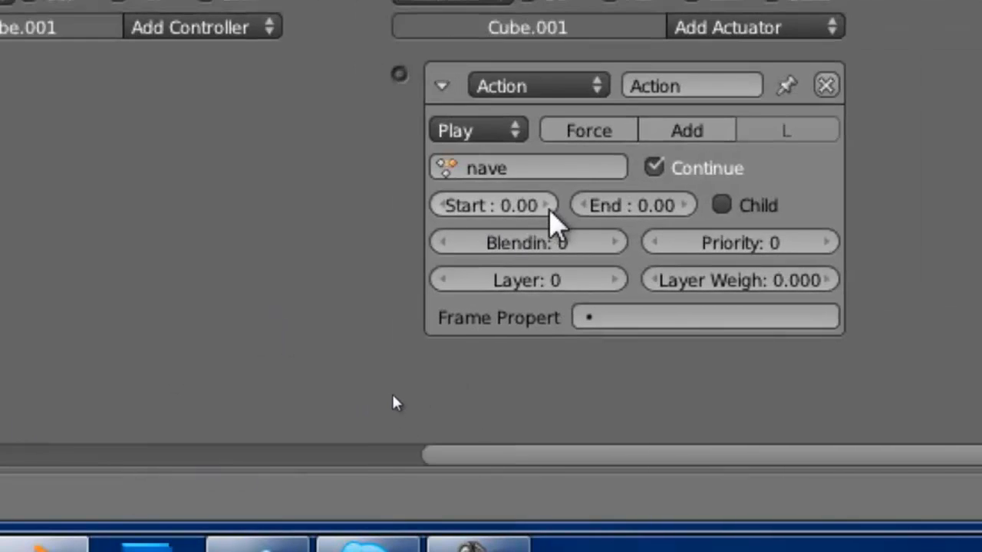
pyautogui.click(547, 205)
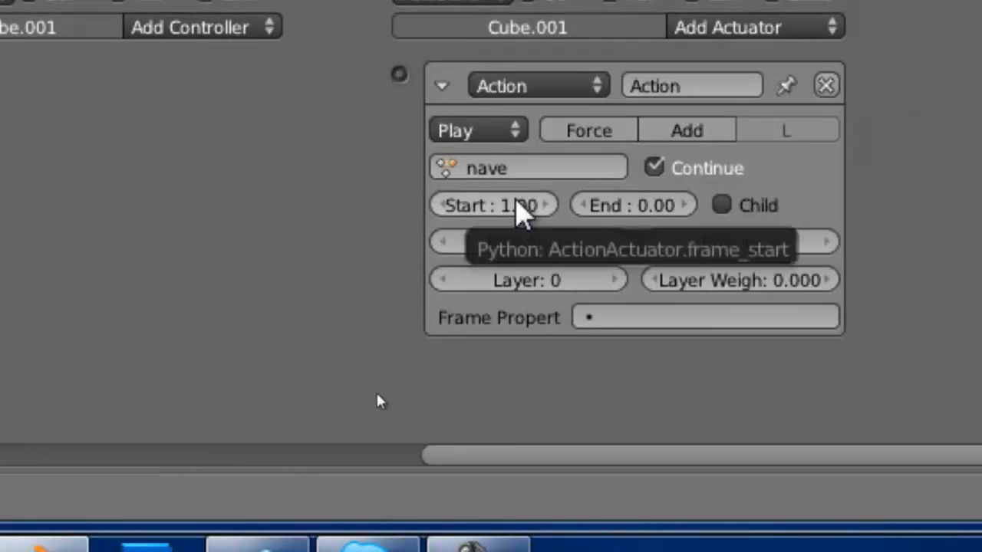
pyautogui.moveTo(548, 154); pyautogui.dragTo(542, 15, button='middle')
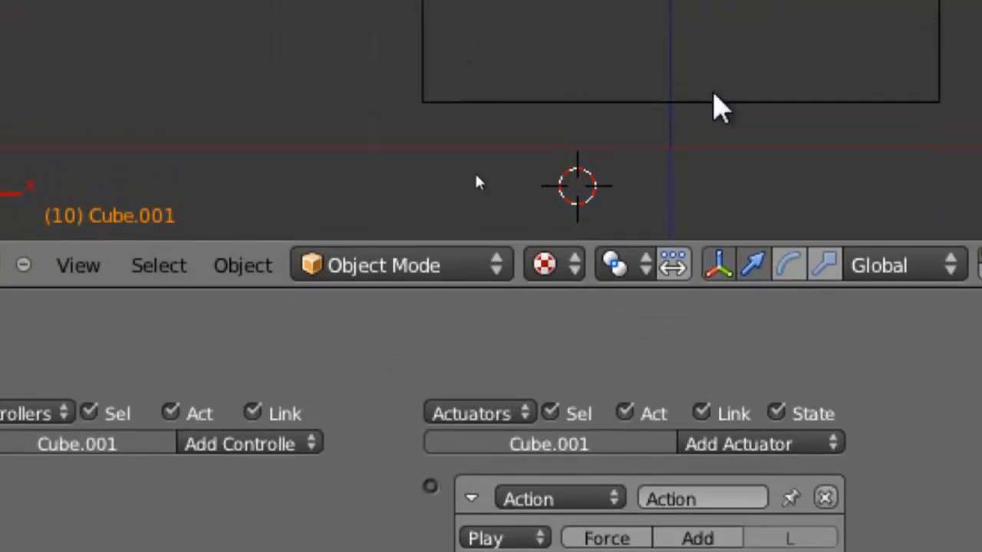
# - Set the Action actuator's start frame to 10 and its end frame to 1
pyautogui.moveTo(601, 547); pyautogui.dragTo(589, 456, button='middle')
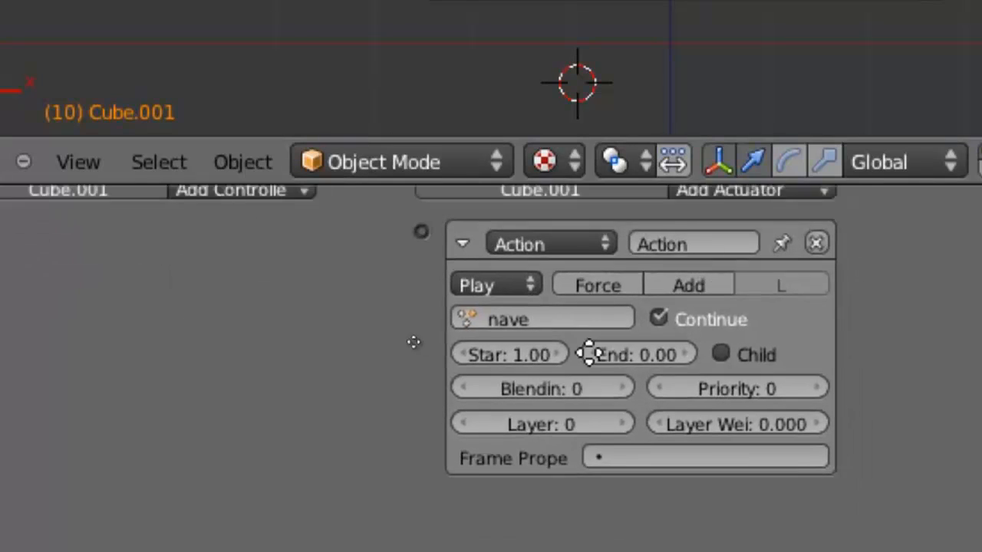
pyautogui.moveTo(589, 353); pyautogui.dragTo(618, 384, button='middle')
pyautogui.scroll(-1, 618, 383)
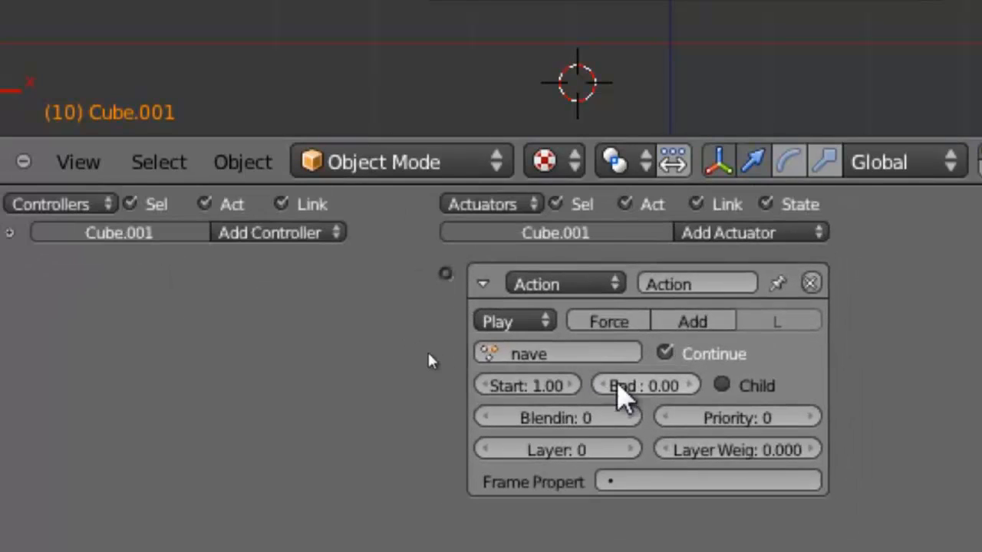
pyautogui.click(528, 388)
pyautogui.write('10')
pyautogui.press('Return')
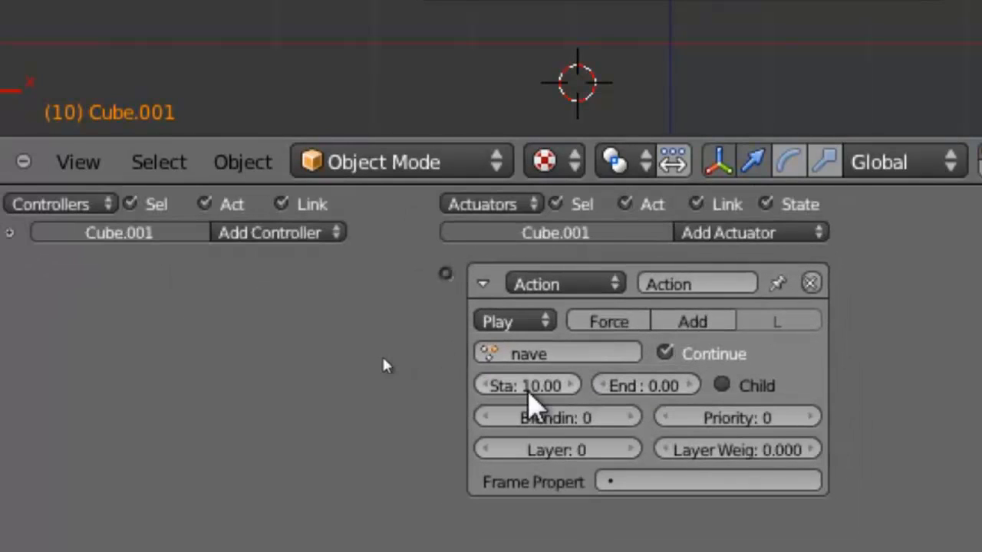
pyautogui.click(653, 385)
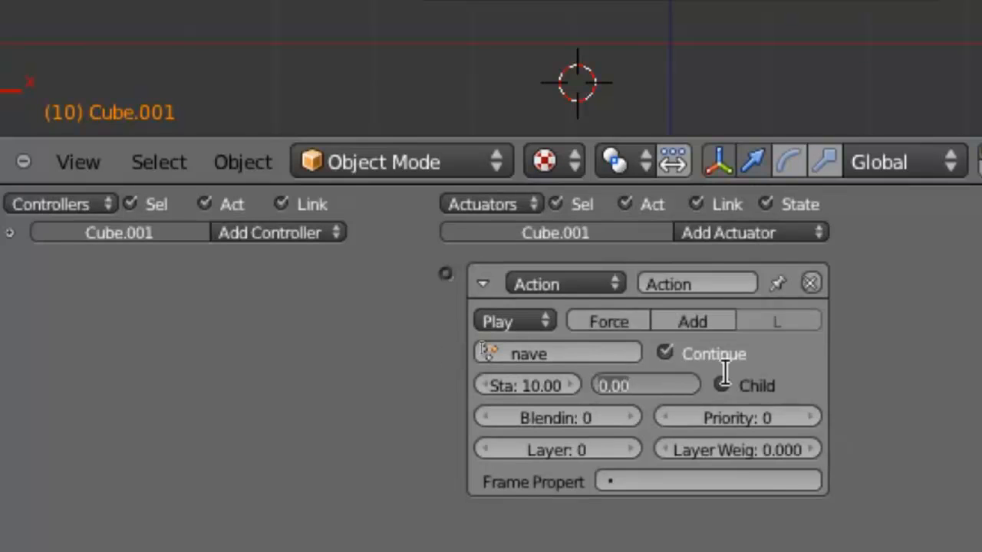
pyautogui.press('Return')
pyautogui.click(687, 391)
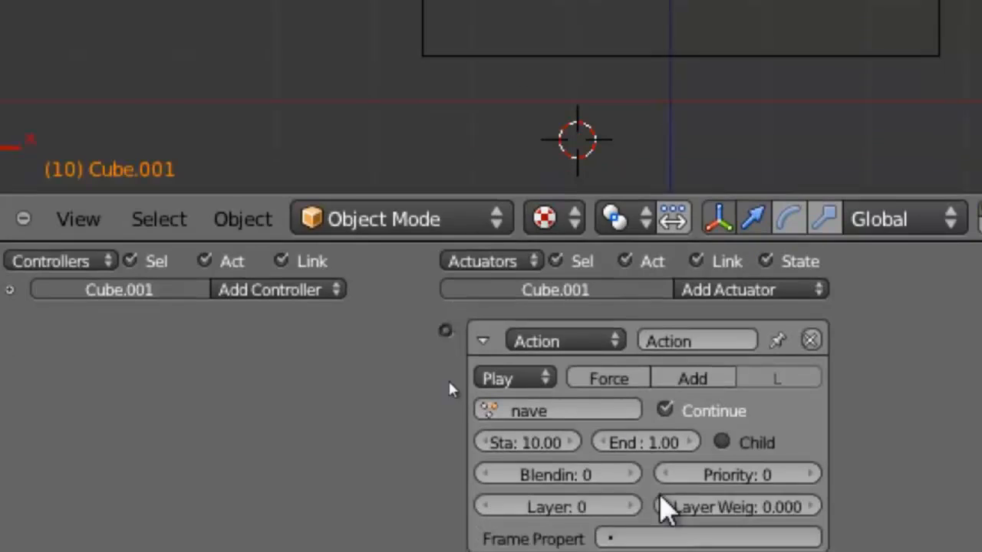
# - Set the Action actuator's play type to Flipper and collapse the actuator
pyautogui.click(528, 373)
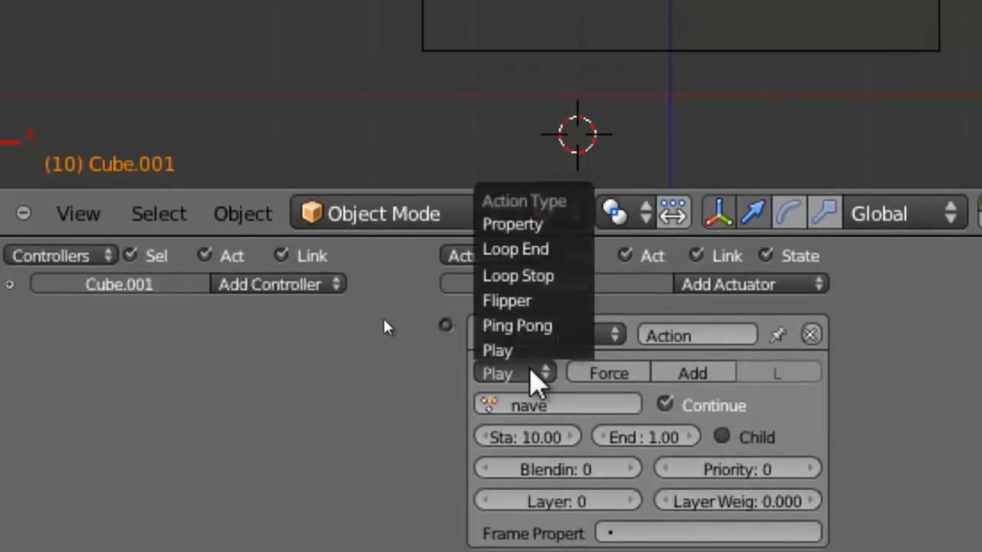
pyautogui.click(506, 305)
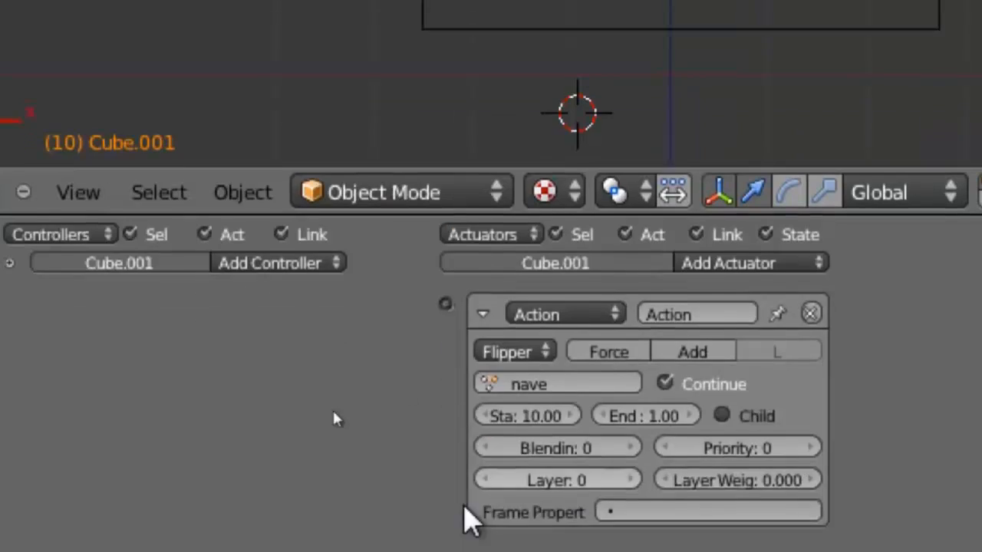
pyautogui.moveTo(434, 526); pyautogui.dragTo(425, 473, button='middle')
pyautogui.scroll(2, 425, 473)
pyautogui.moveTo(436, 330); pyautogui.dragTo(601, 421, button='middle')
pyautogui.click(598, 324)
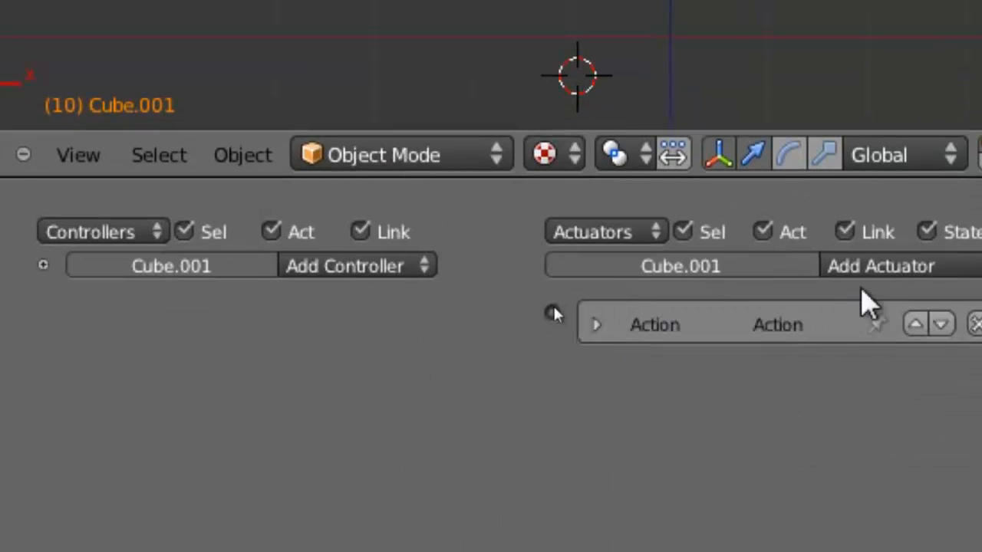
# - Add a second Action actuator to the ship and assign the nave action to it
pyautogui.click(874, 266)
pyautogui.click(882, 300)
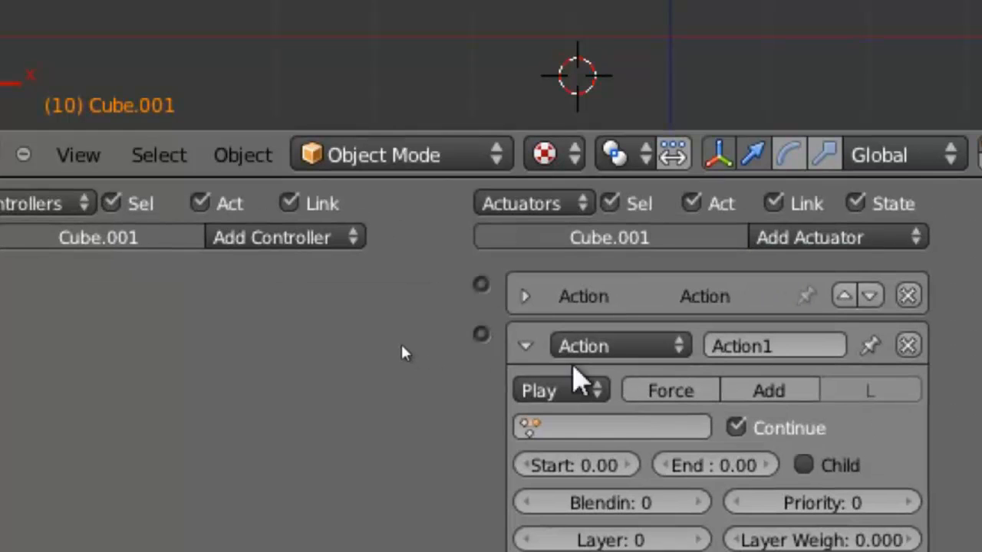
pyautogui.click(588, 428)
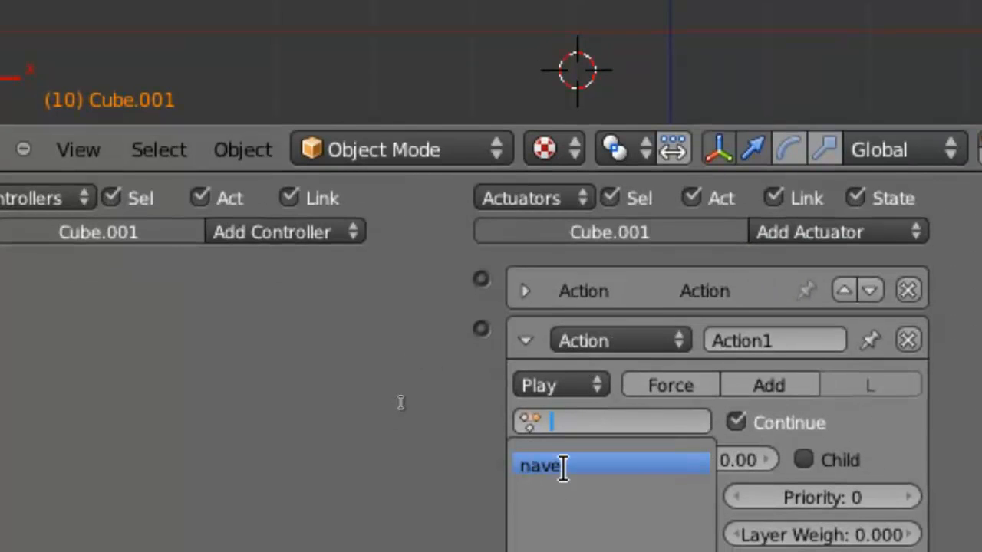
pyautogui.click(563, 465)
pyautogui.moveTo(563, 465); pyautogui.dragTo(479, 380, button='middle')
# - Set the second Action actuator's start frame to 10 and its end frame to 20
pyautogui.click(476, 374)
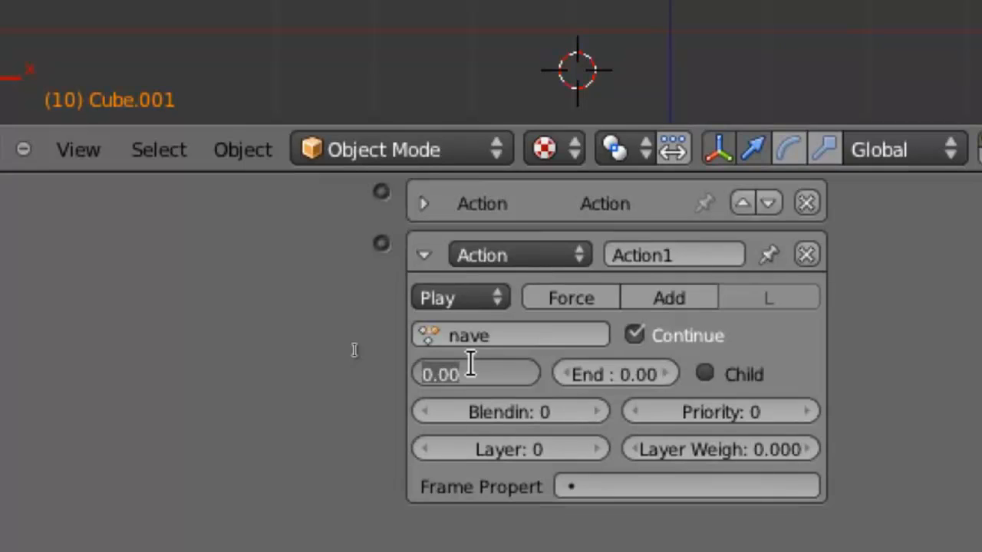
pyautogui.press('Return')
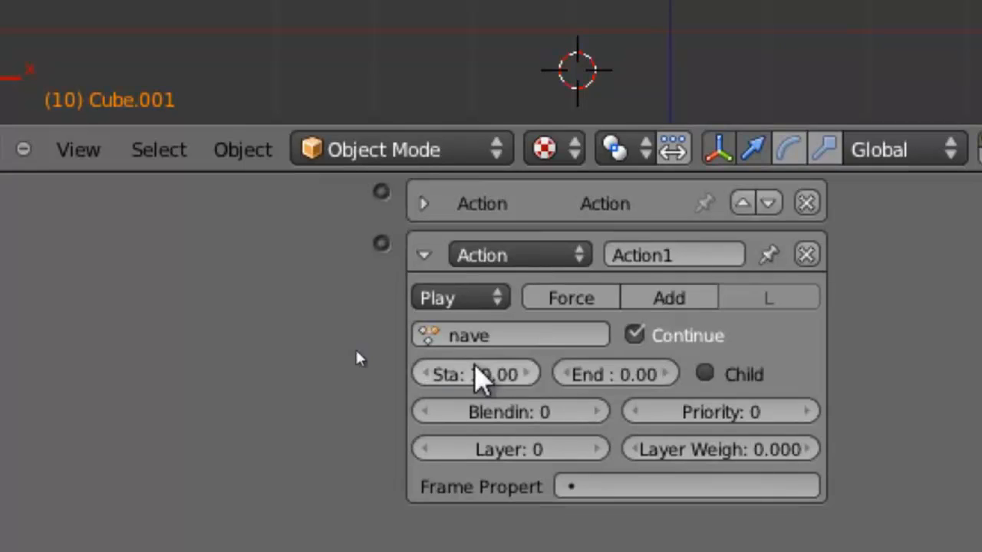
pyautogui.click(598, 374)
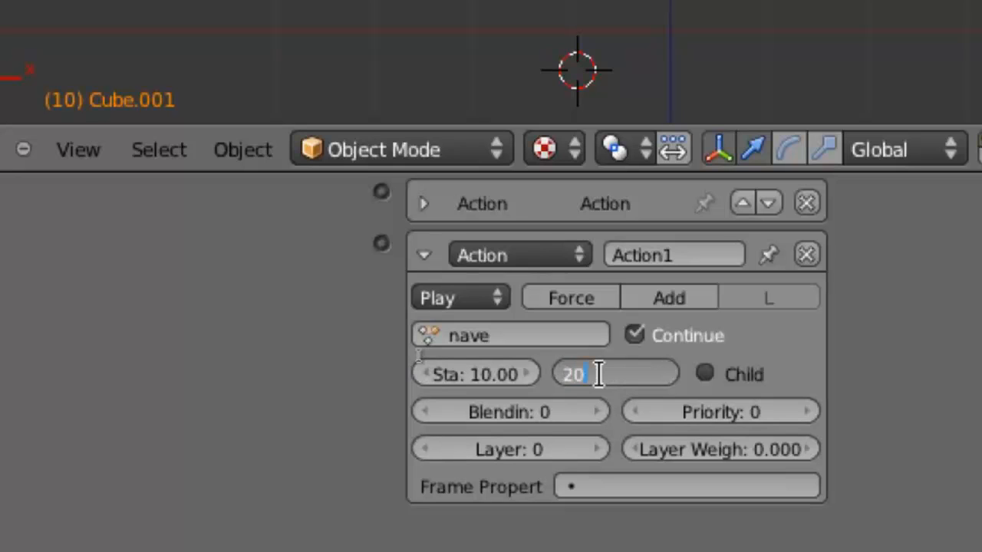
pyautogui.write('20')
pyautogui.press('Return')
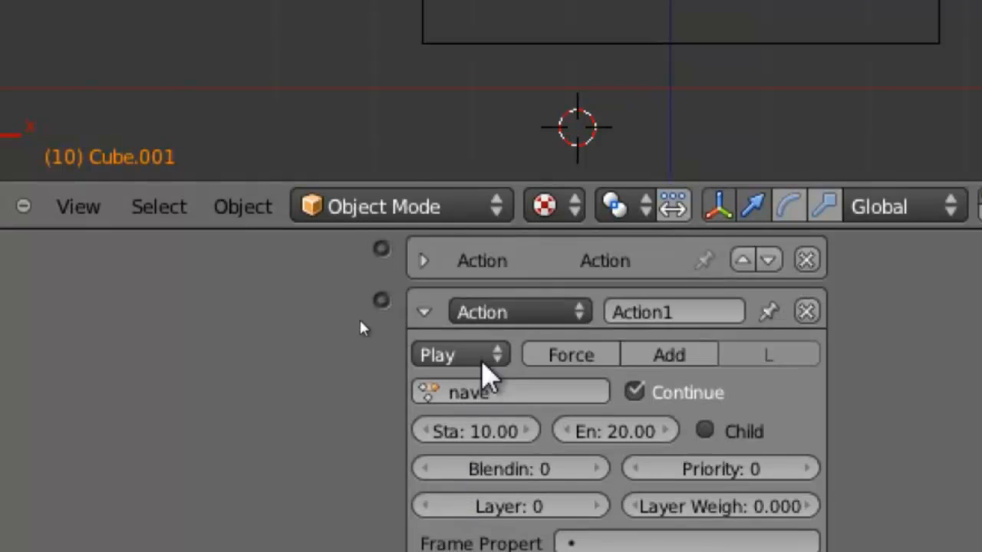
# - Set the second Action actuator's play type to Flipper and collapse the actuator
pyautogui.click(481, 357)
pyautogui.click(473, 269)
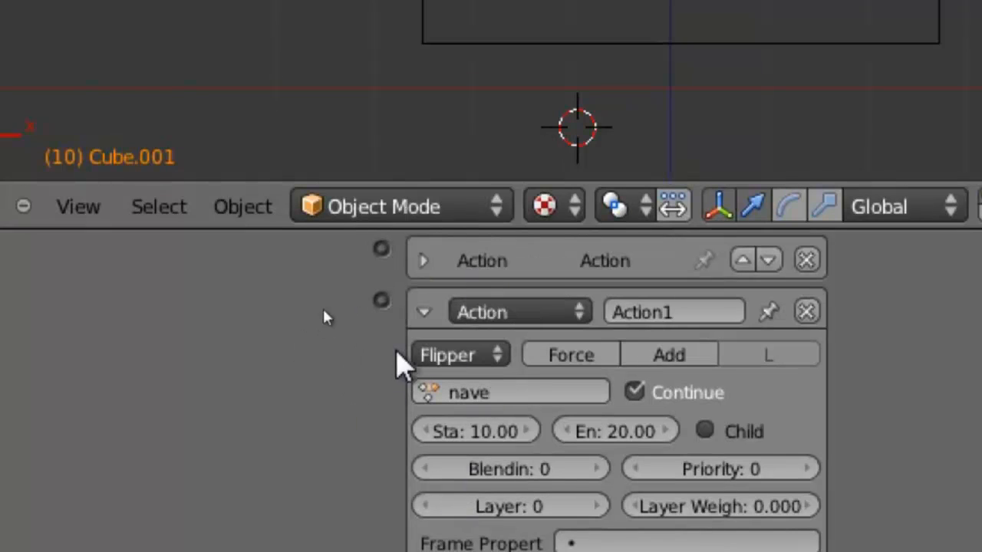
pyautogui.click(423, 312)
pyautogui.moveTo(355, 335); pyautogui.dragTo(567, 427, button='middle')
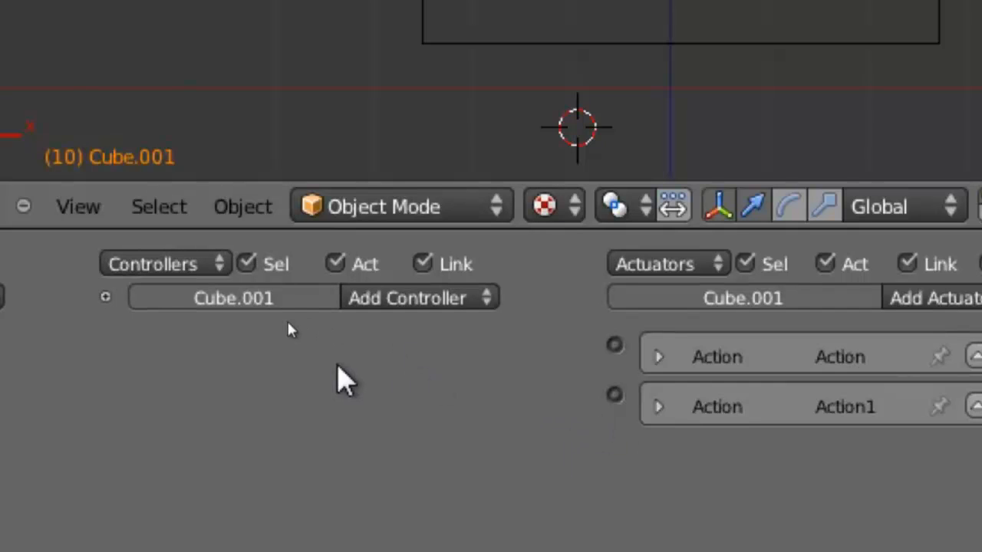
# - Add the surrounding box Cube to the selection alongside the ship to show both objects' logic
pyautogui.moveTo(264, 353); pyautogui.dragTo(501, 348, button='middle')
pyautogui.scroll(-1, 136, 316)
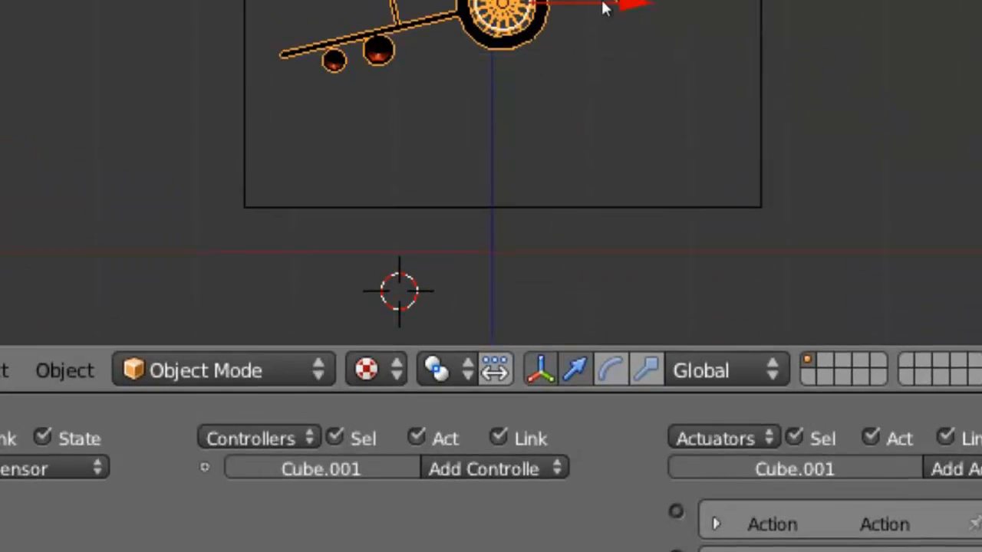
pyautogui.keyDown('shift'); pyautogui.rightClick(591, 4); pyautogui.keyUp('shift')
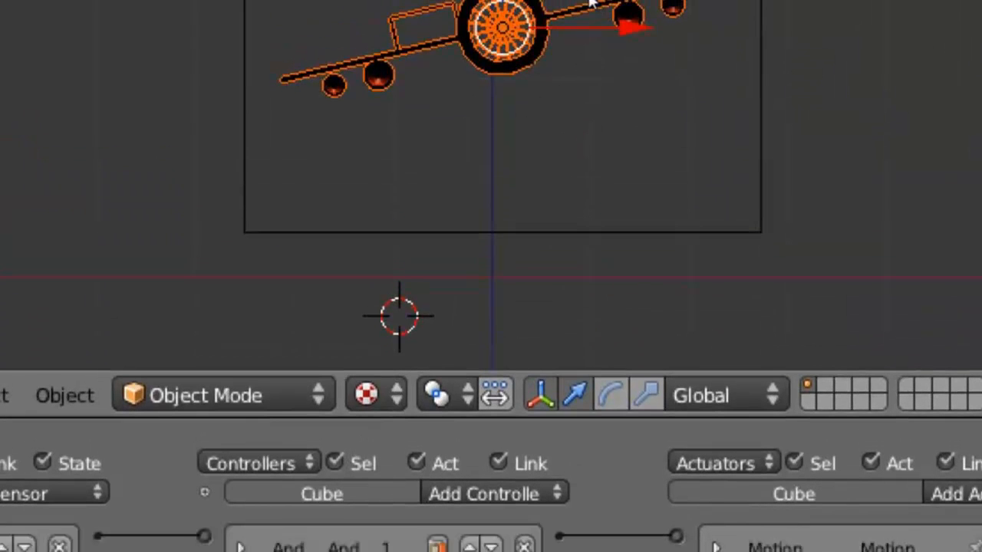
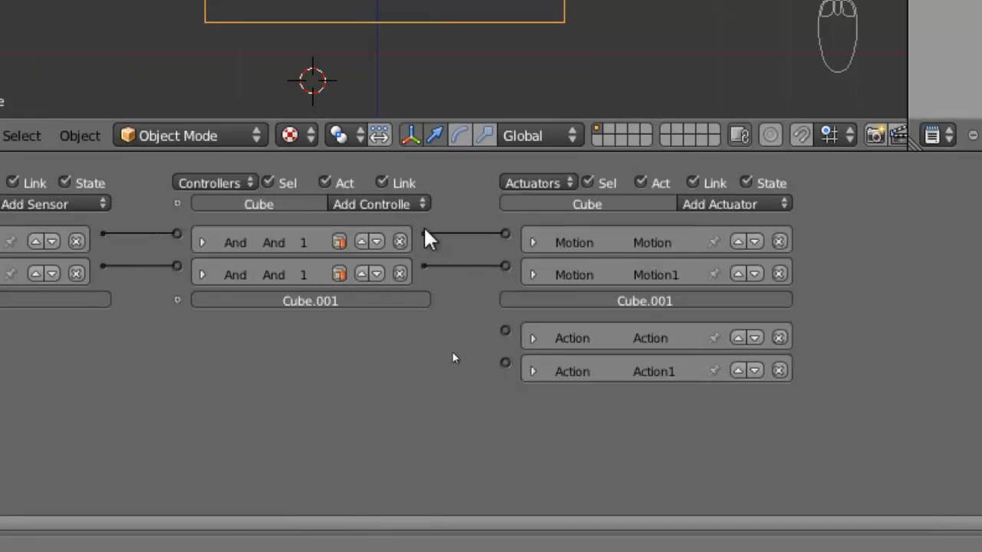
# - Link the box's first And controller to Action and its second to Action1, and save the file
pyautogui.moveTo(423, 233); pyautogui.dragTo(507, 332)
pyautogui.moveTo(423, 266); pyautogui.dragTo(507, 365)
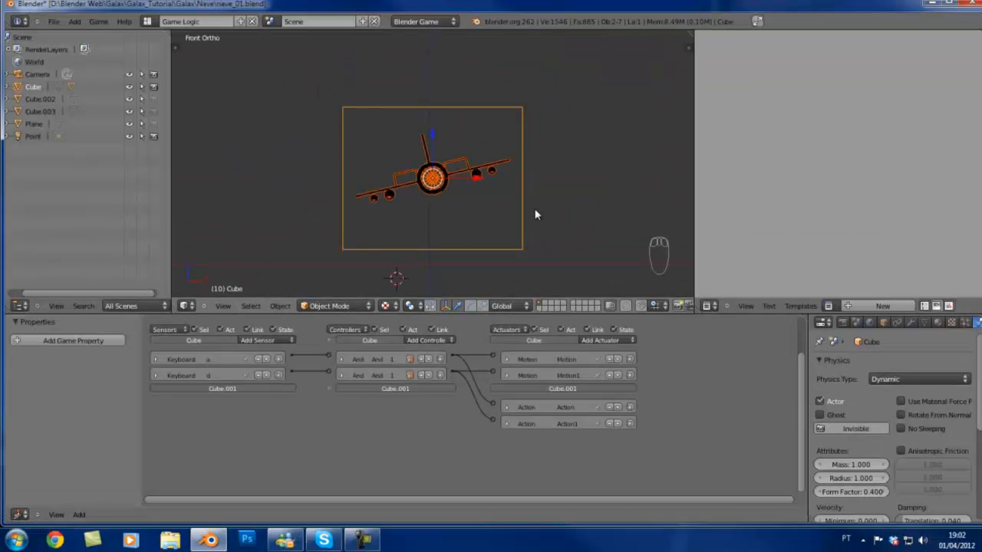
pyautogui.hotkey('ctrl', 's')
pyautogui.click(534, 215)
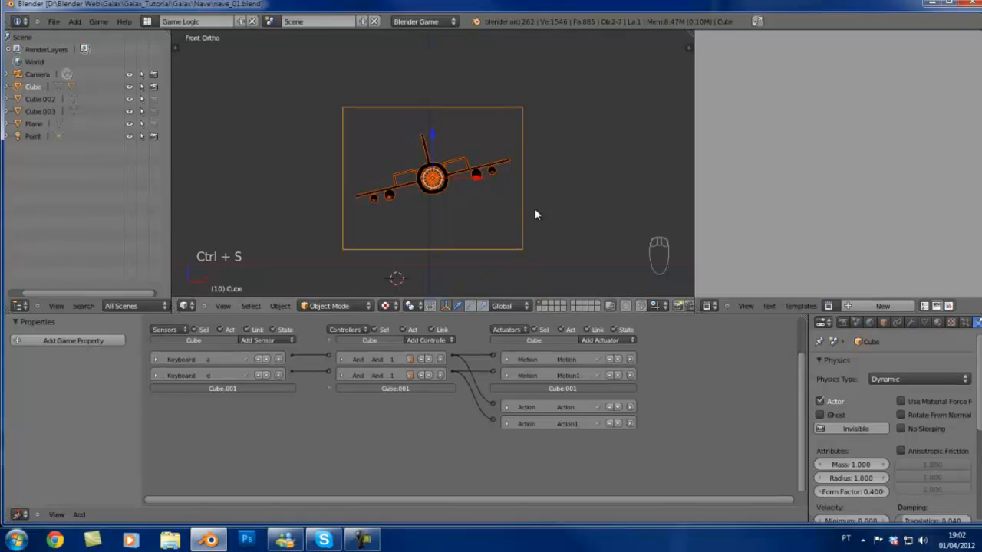
# - Run the game from the camera view and steer the ship left and right to test its tilt
pyautogui.press('KP_0')
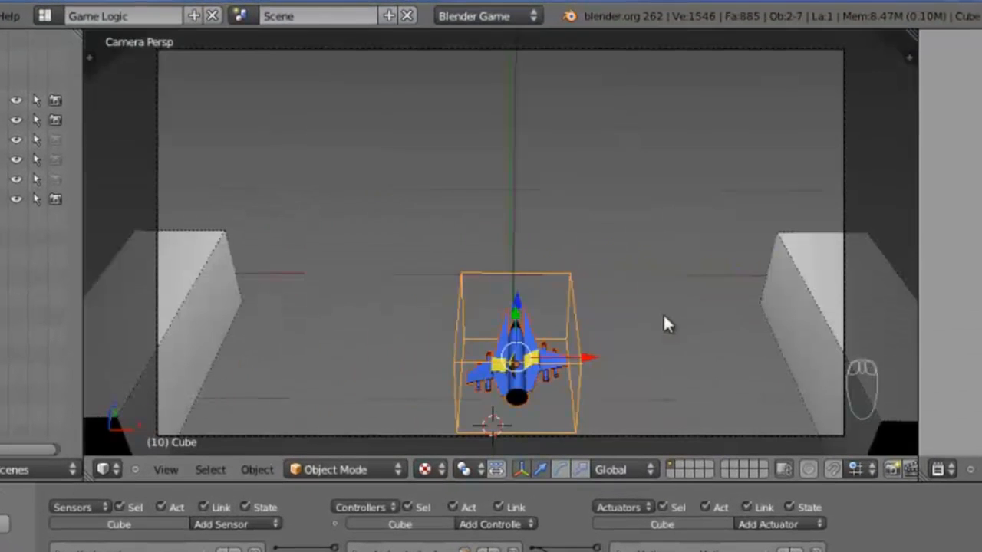
pyautogui.press('p')
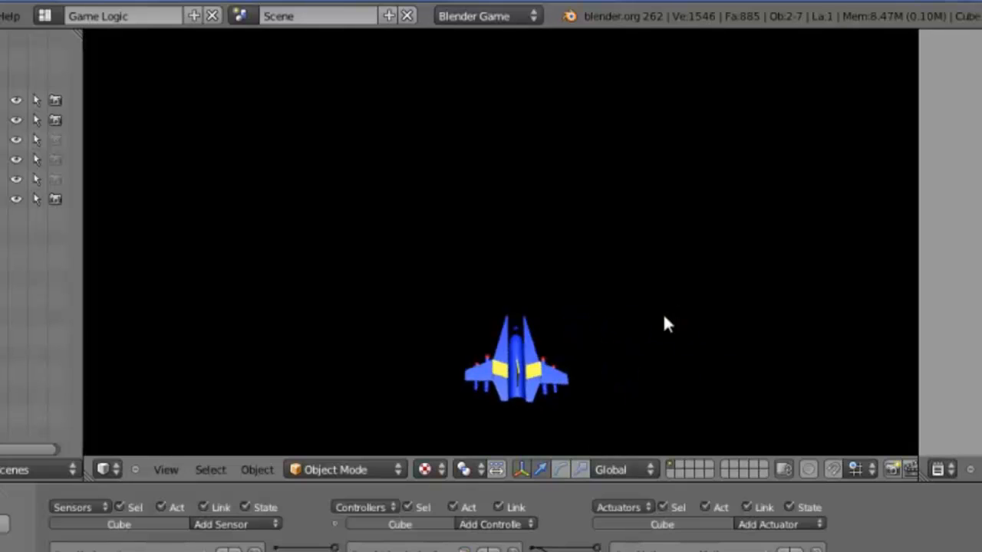
pyautogui.press('Left')
pyautogui.press('Left')
pyautogui.press('Right')
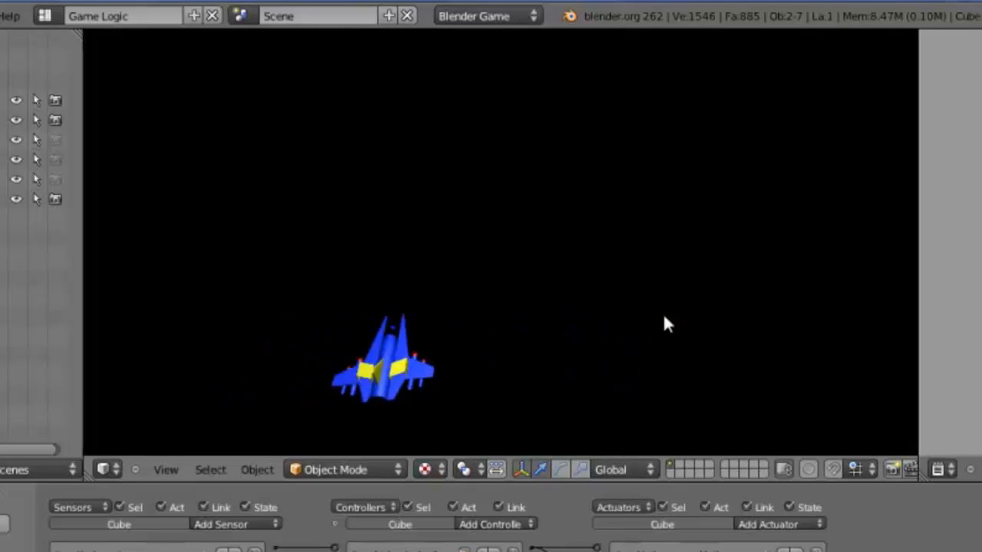
pyautogui.press('Right')
pyautogui.press('Left')
pyautogui.press('Right')
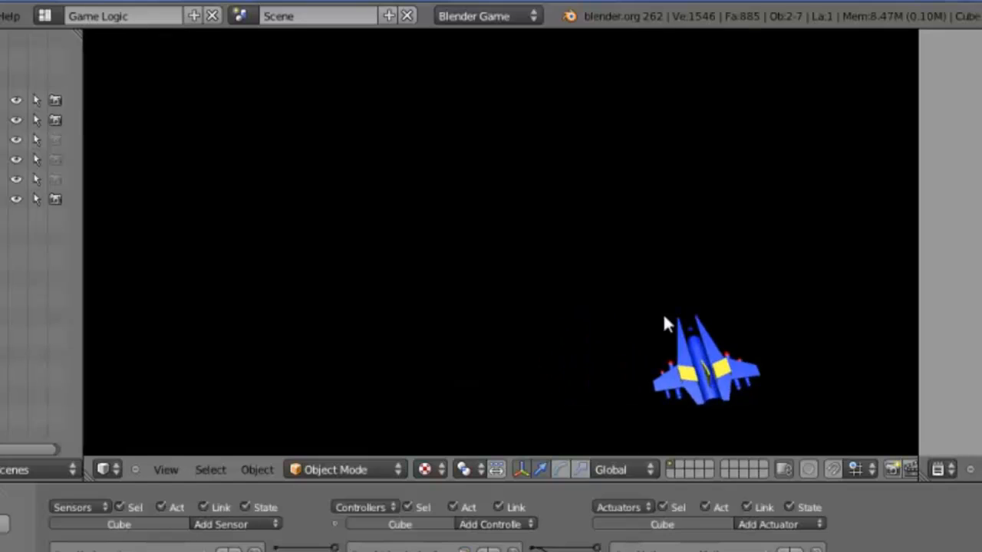
pyautogui.press('Left')
pyautogui.press('Right')
pyautogui.press('Right')
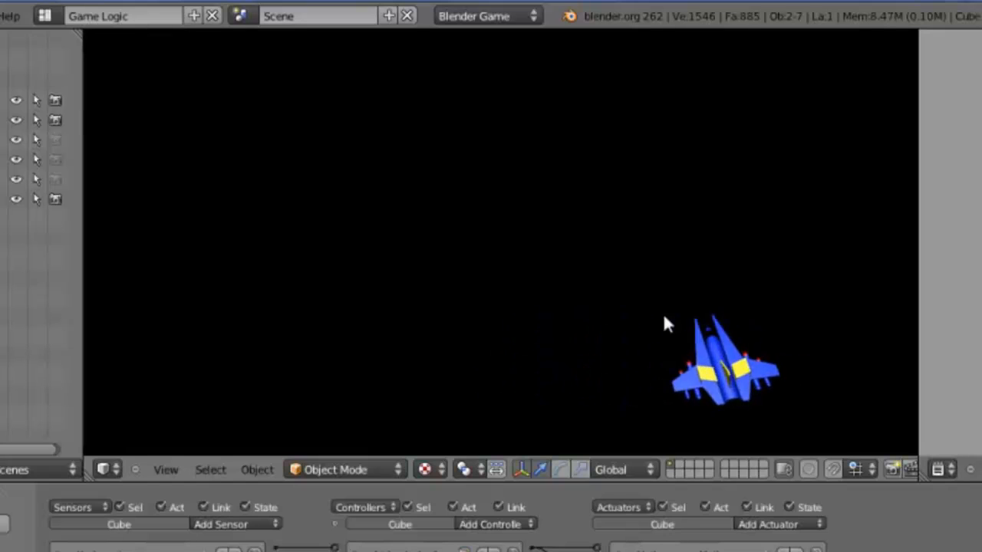
pyautogui.press('Left')
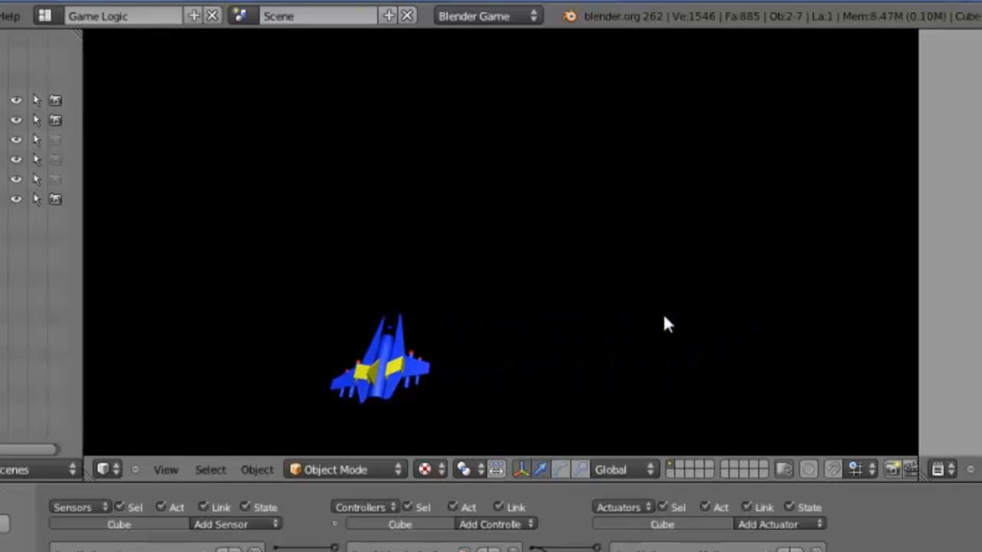
pyautogui.press('Escape')
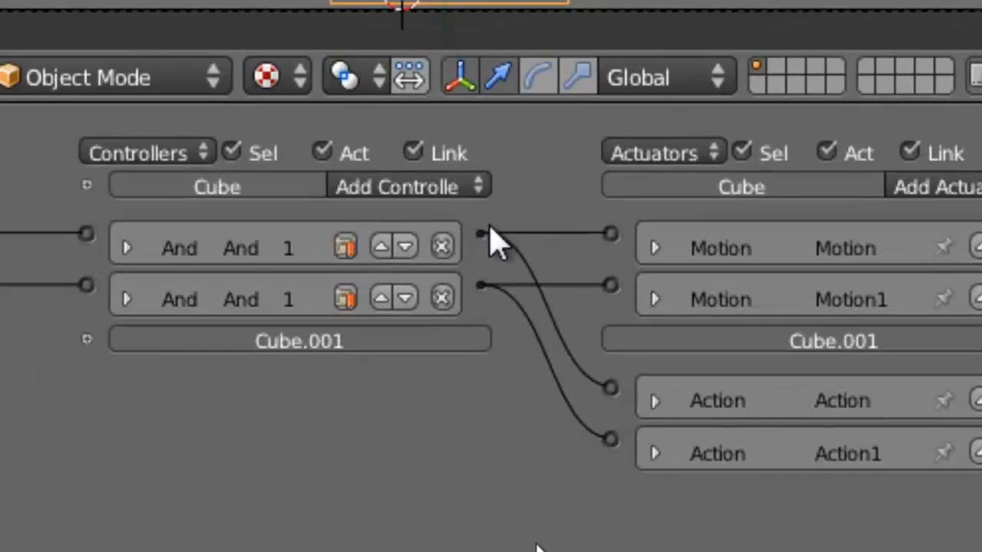
# - Cut both links to the Action actuators, and link the first And controller to Action1 and the second to Action
pyautogui.moveTo(489, 226); pyautogui.dragTo(604, 460)
pyautogui.keyDown('ctrl'); pyautogui.moveTo(559, 415); pyautogui.dragTo(584, 354); pyautogui.keyUp('ctrl')
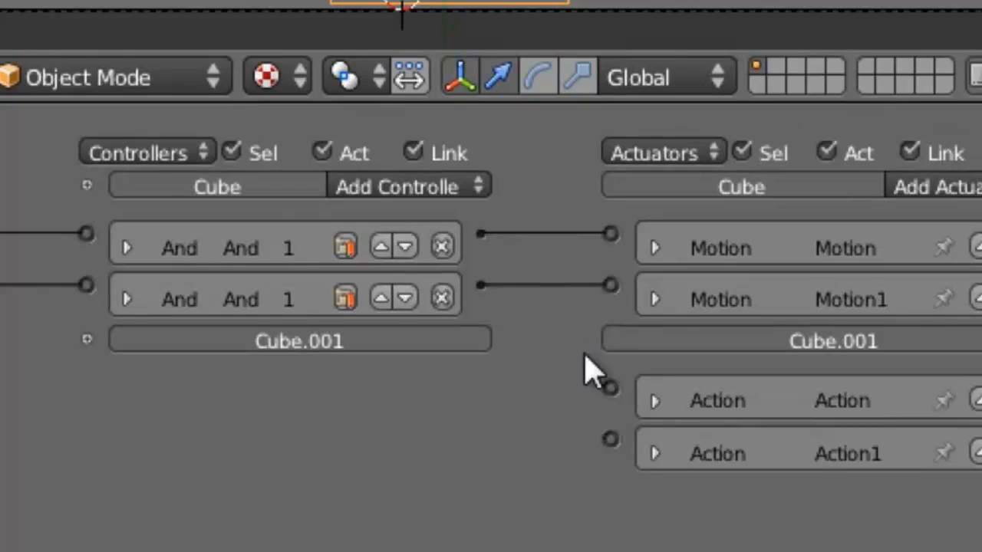
pyautogui.moveTo(481, 233); pyautogui.dragTo(612, 438)
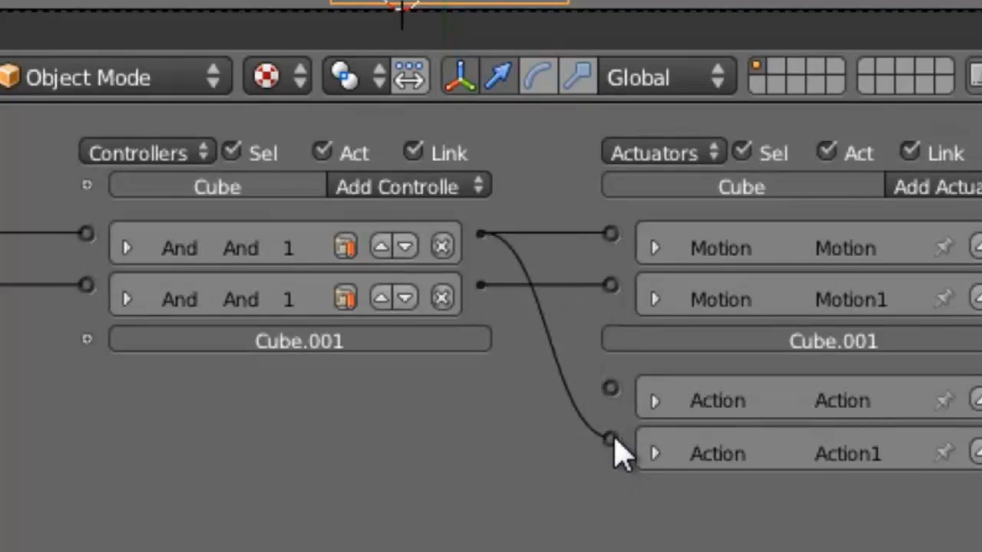
pyautogui.moveTo(610, 388); pyautogui.dragTo(488, 303)
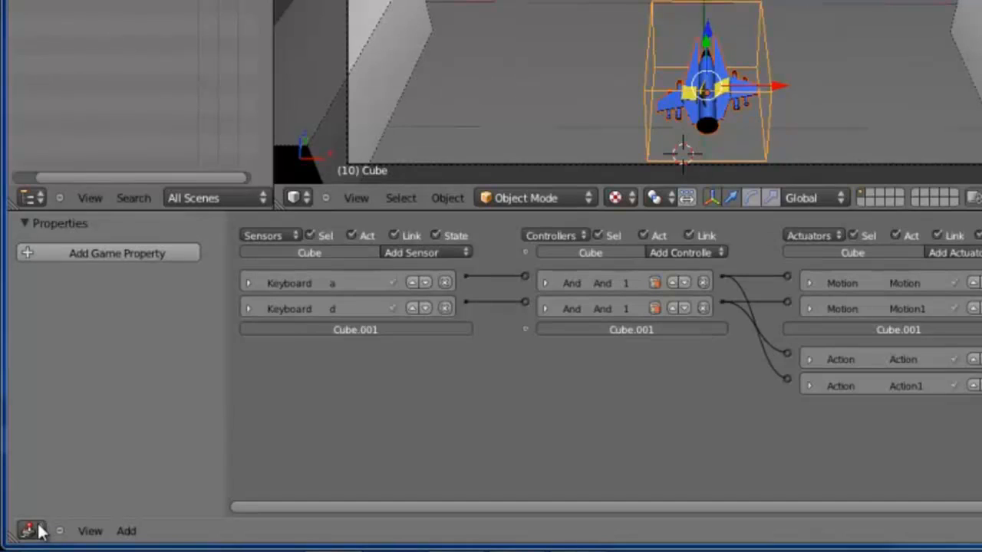
# - Switch the logic area to the Action Editor and scrub through the frames to preview the ship's tilt
pyautogui.click(34, 529)
pyautogui.click(61, 444)
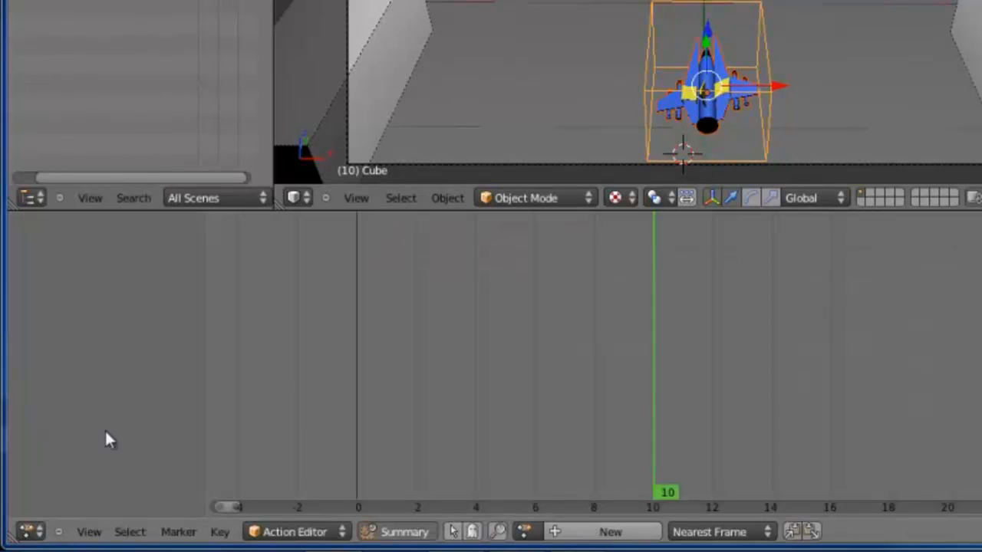
pyautogui.moveTo(601, 367); pyautogui.dragTo(366, 366)
pyautogui.moveTo(228, 378); pyautogui.dragTo(718, 398)
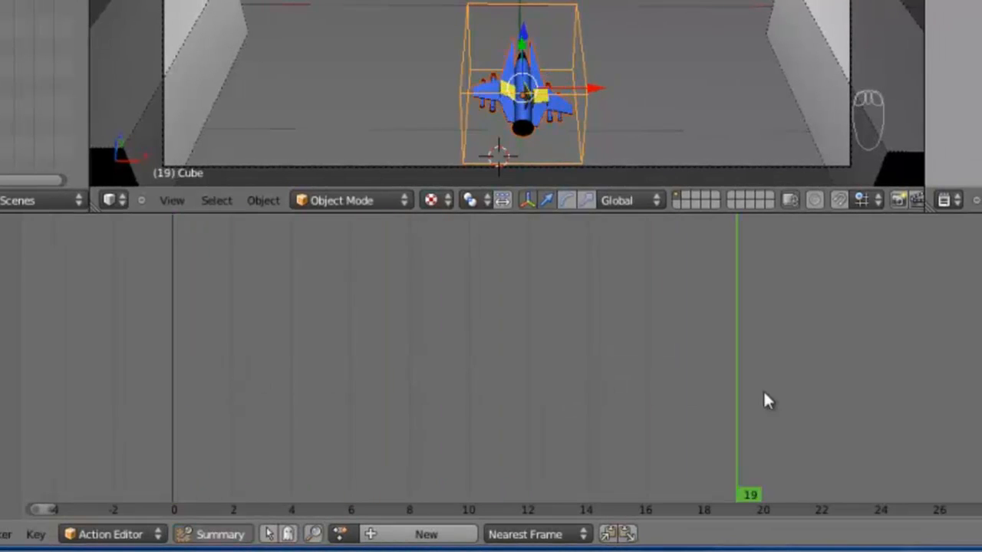
pyautogui.moveTo(620, 395); pyautogui.dragTo(449, 452)
# - Try assigning the nave action to the box Cube and scrub the frames to see its effect
pyautogui.click(342, 533)
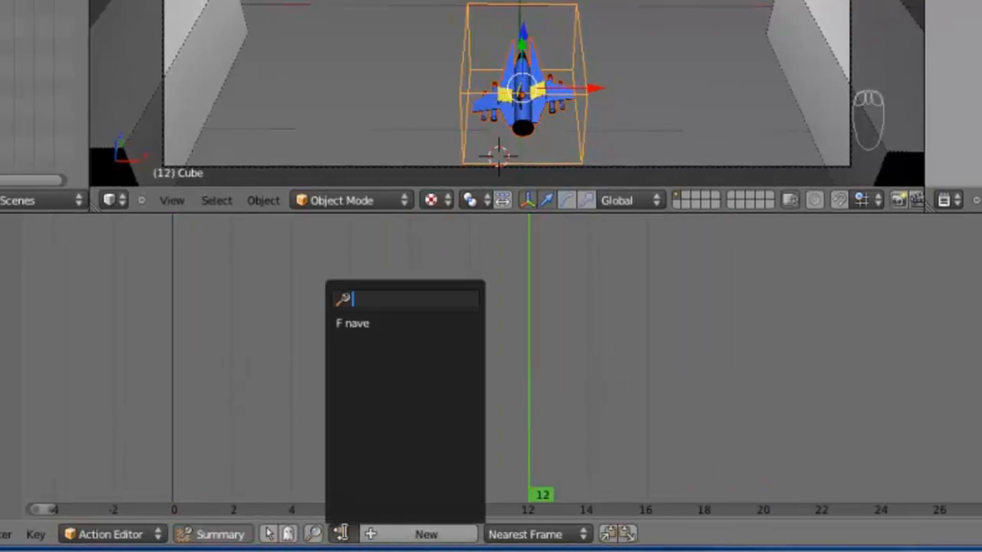
pyautogui.click(354, 323)
pyautogui.moveTo(373, 345); pyautogui.dragTo(453, 333)
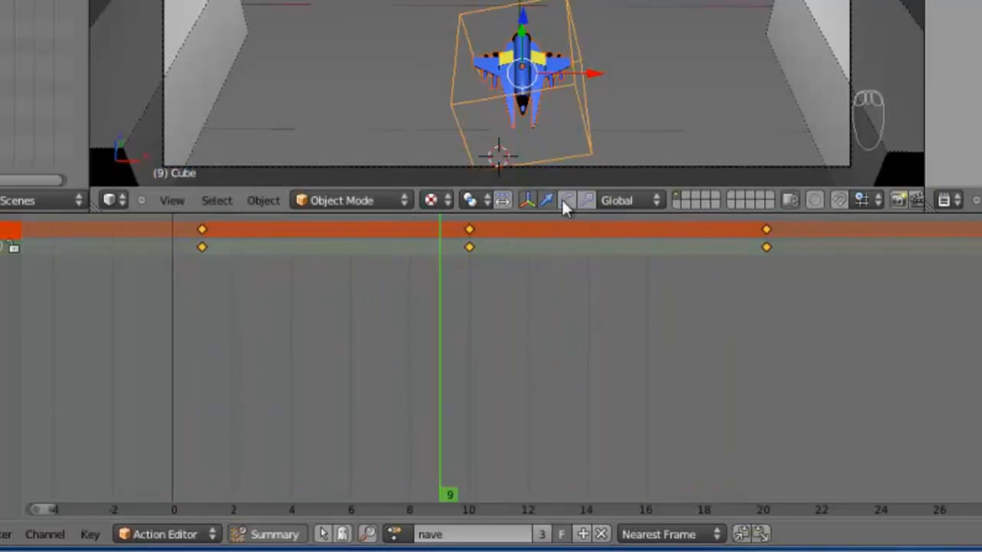
# - Unlink the nave action from the box, clear its rotation and scrub to frame 8
pyautogui.click(394, 534)
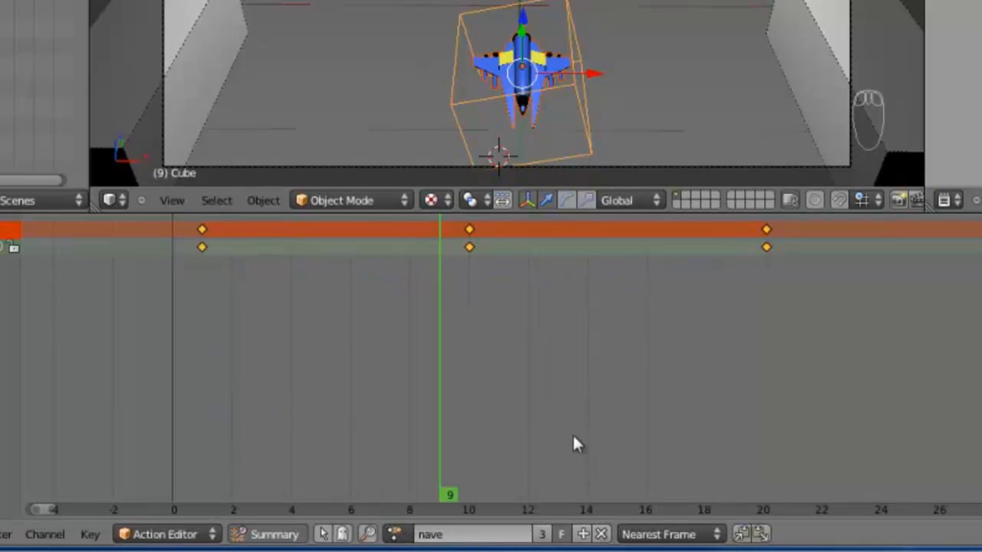
pyautogui.click(601, 535)
pyautogui.click(269, 286)
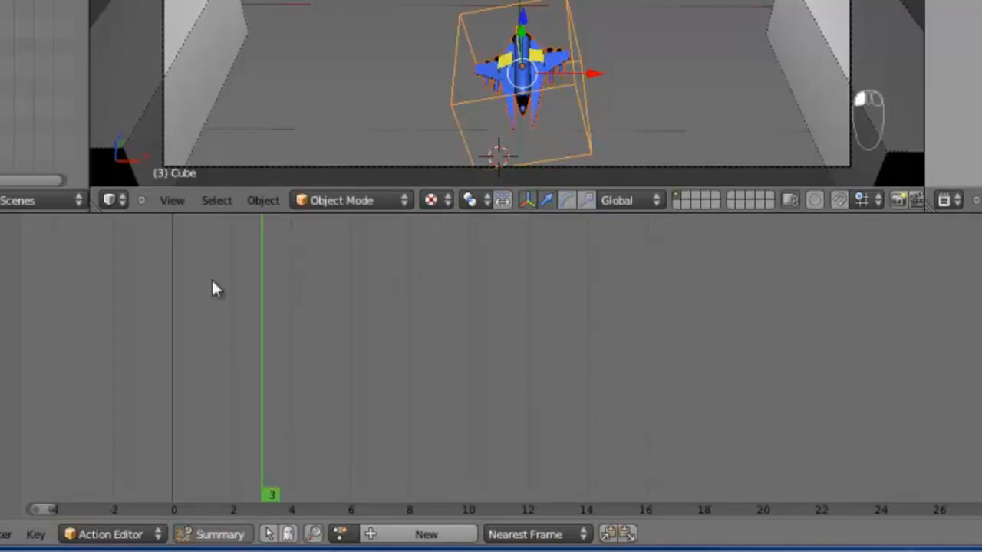
pyautogui.click(493, 287)
pyautogui.hotkey('alt', 'r')
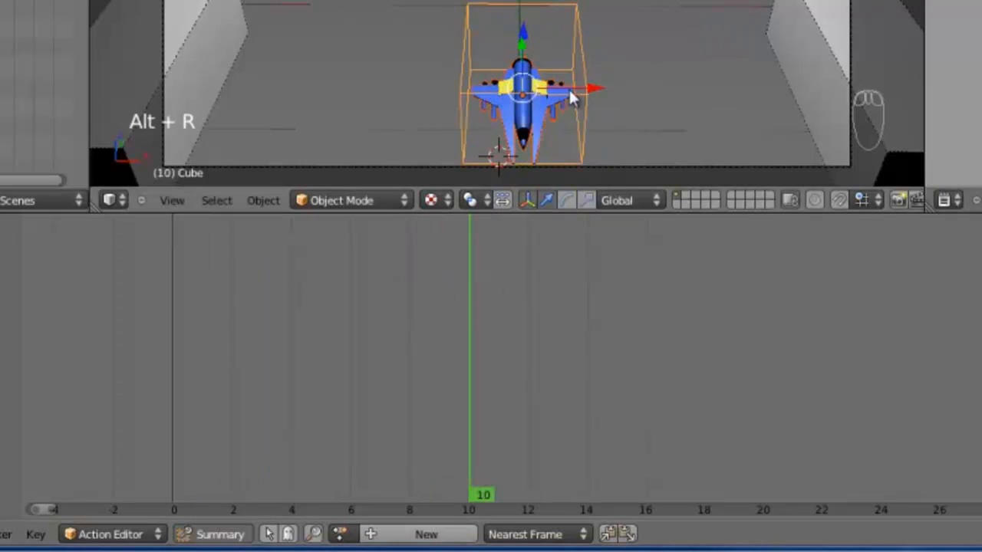
pyautogui.moveTo(414, 291)
pyautogui.mouseDown()
pyautogui.moveTo(338, 324)
pyautogui.moveTo(591, 320)
pyautogui.moveTo(406, 325)
pyautogui.moveTo(409, 307)
pyautogui.mouseUp()
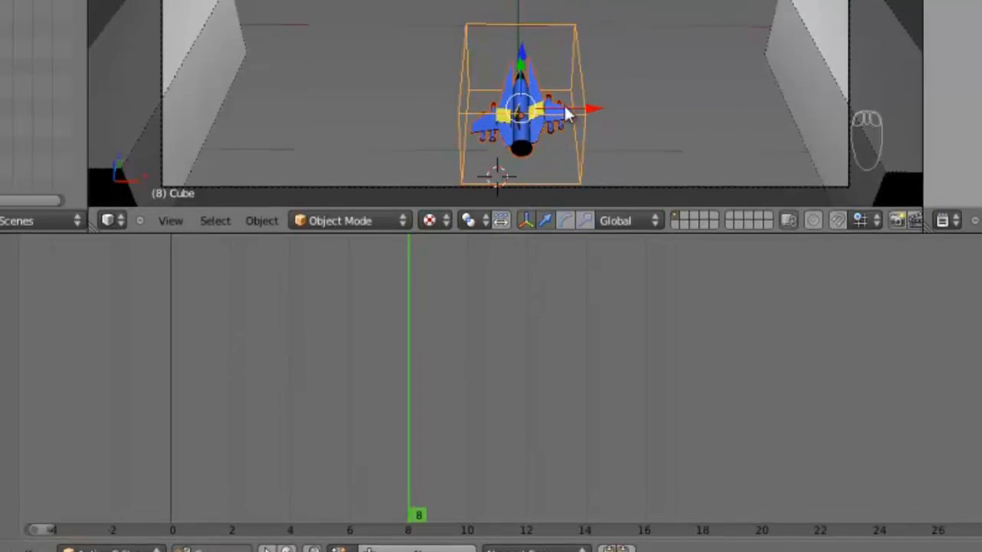
pyautogui.hotkey('alt', 'r')
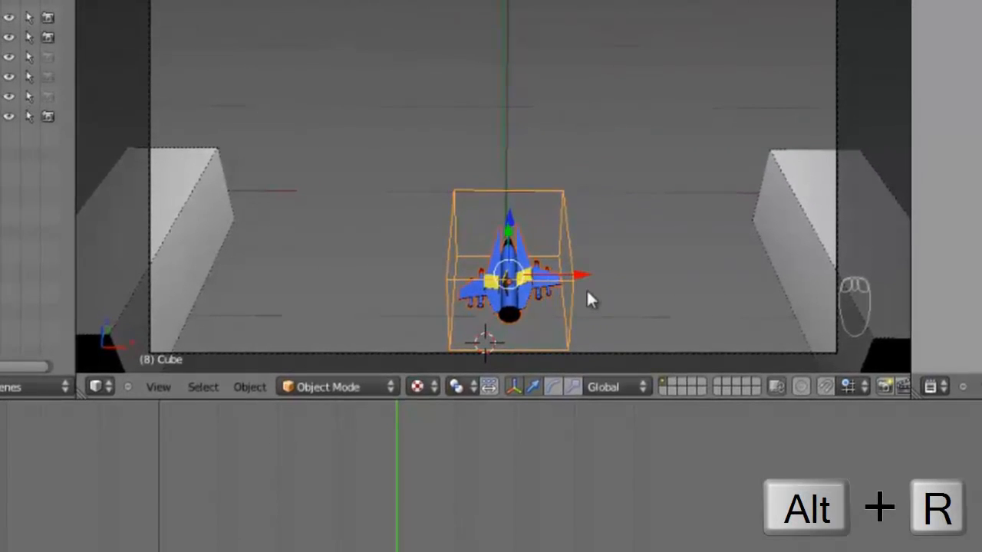
# - Compare the keyframes of the ship and its surrounding box, and check which actions are available for the box
pyautogui.rightClick(537, 290)
pyautogui.rightClick(533, 303)
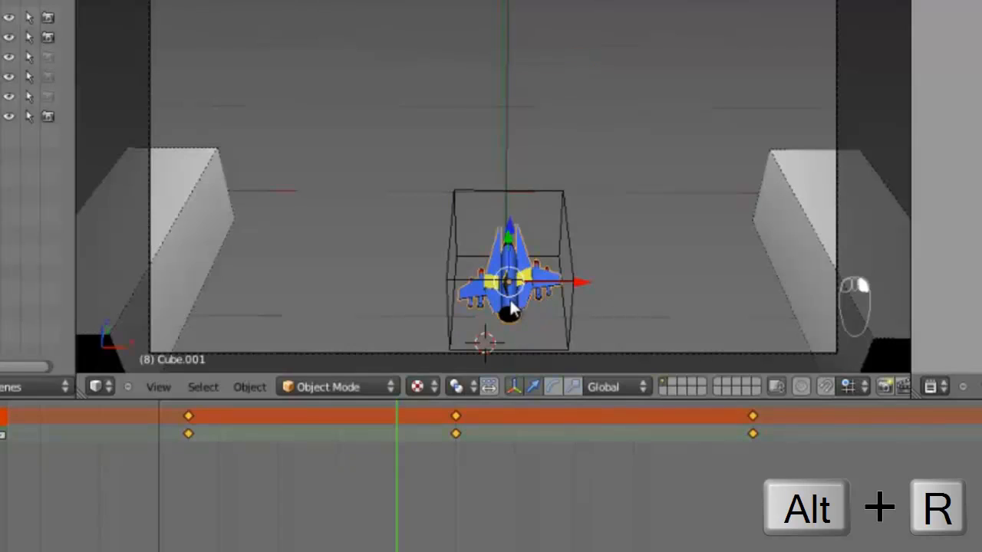
pyautogui.rightClick(571, 296)
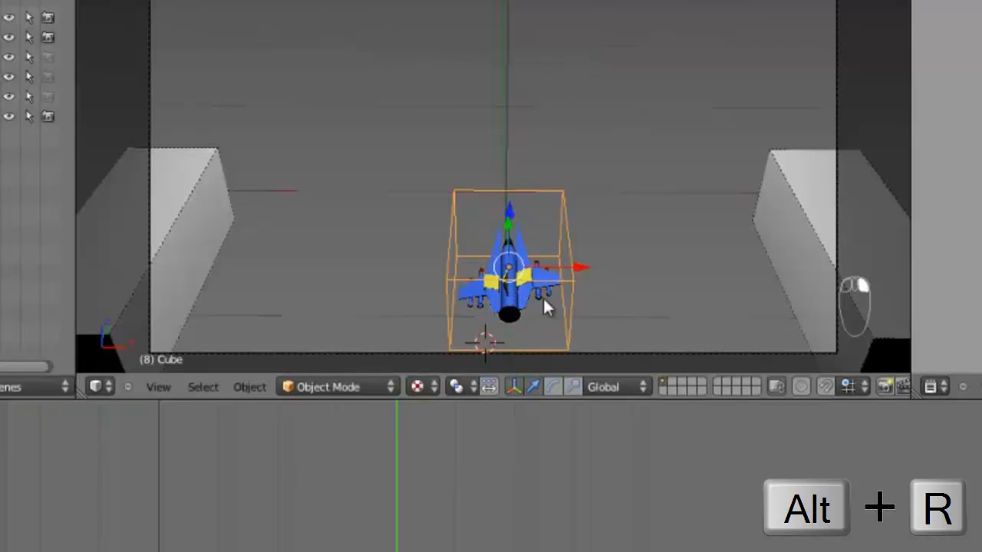
pyautogui.click(326, 551)
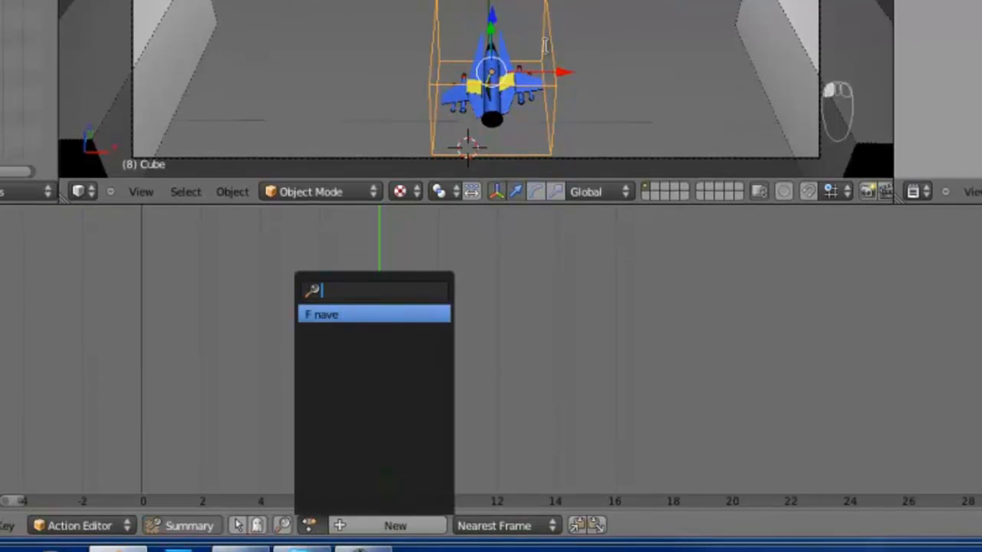
# - At frame 10, rotate the ship about 12.7° in the front orthographic view to level its wings and keyframe the rotation
pyautogui.rightClick(487, 104)
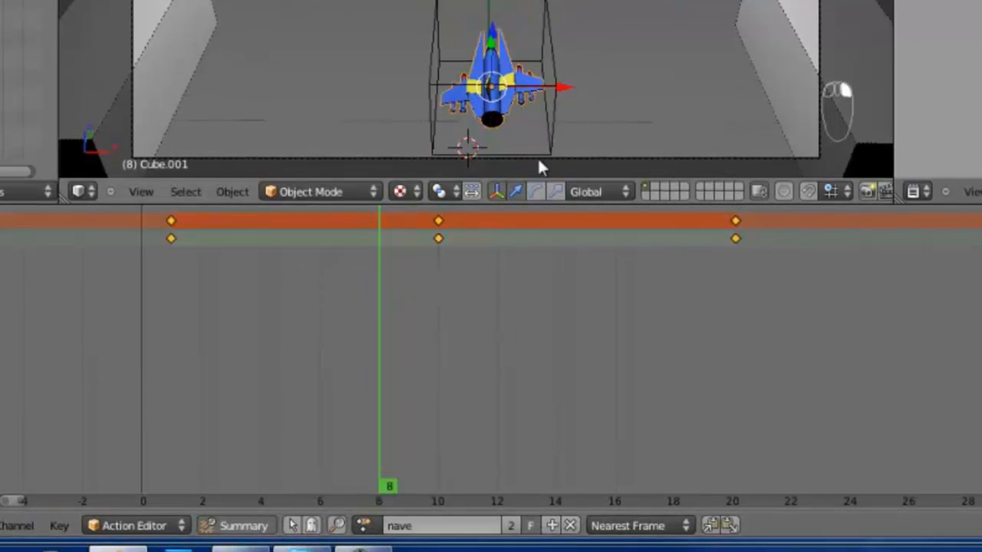
pyautogui.moveTo(401, 361); pyautogui.dragTo(425, 350)
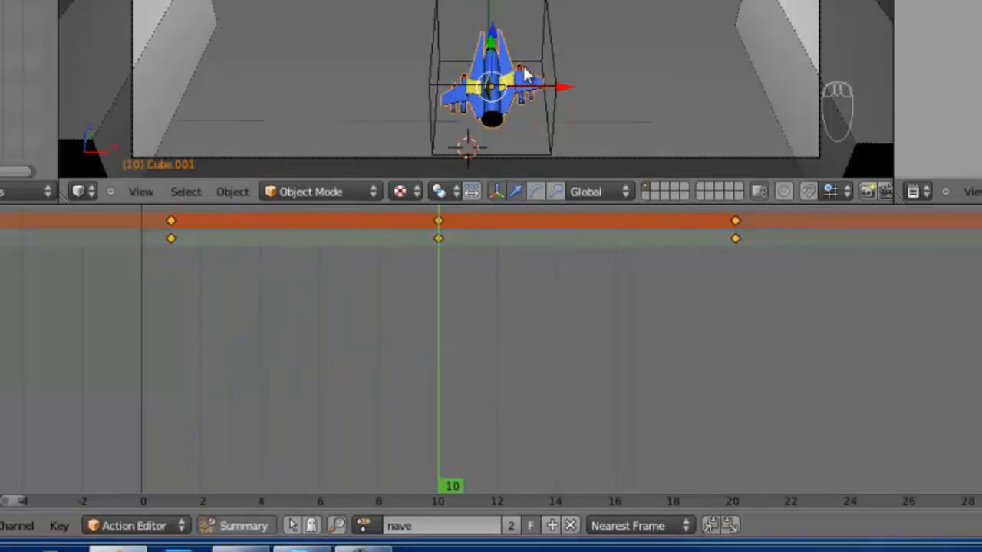
pyautogui.press('KP_1')
pyautogui.press('KP_5')
pyautogui.press('KP_5')
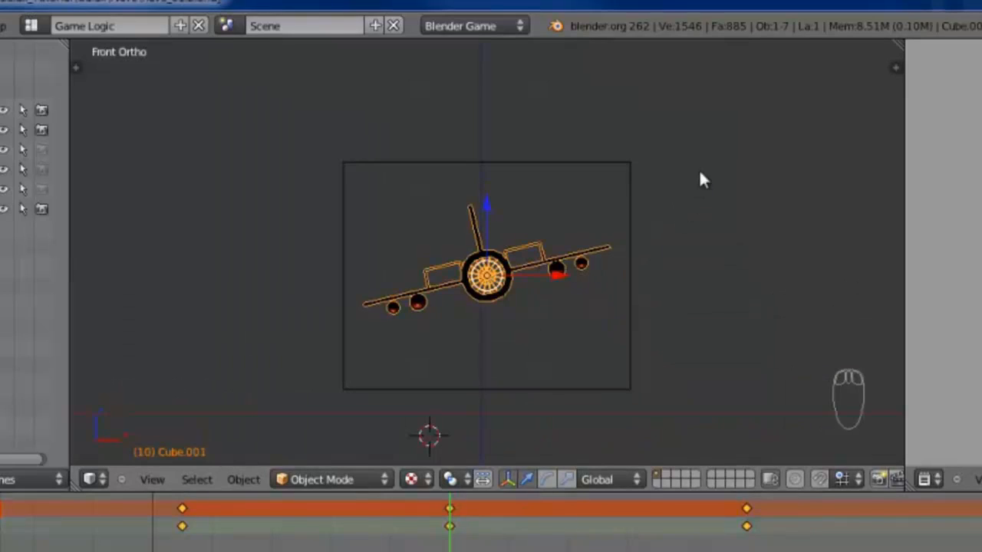
pyautogui.press('r')
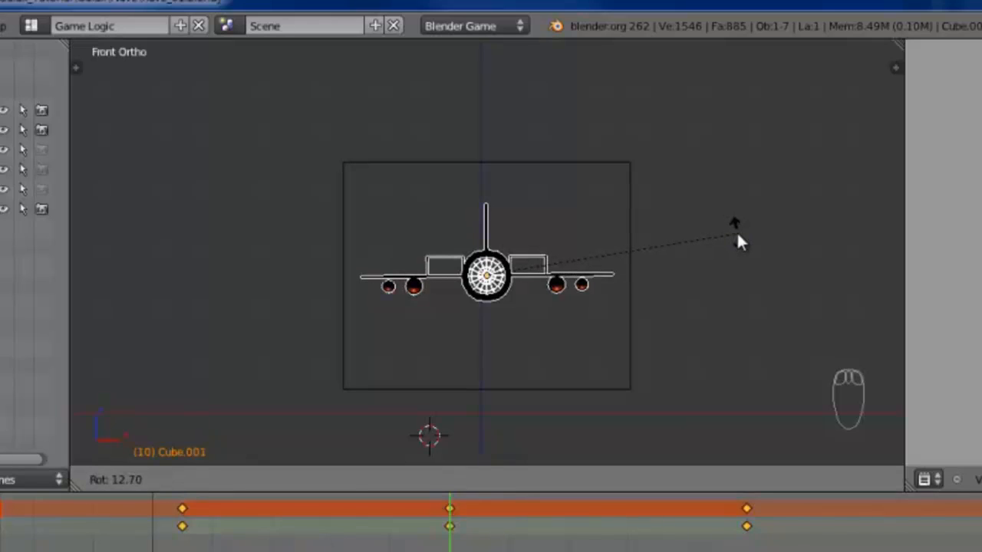
pyautogui.click(736, 235)
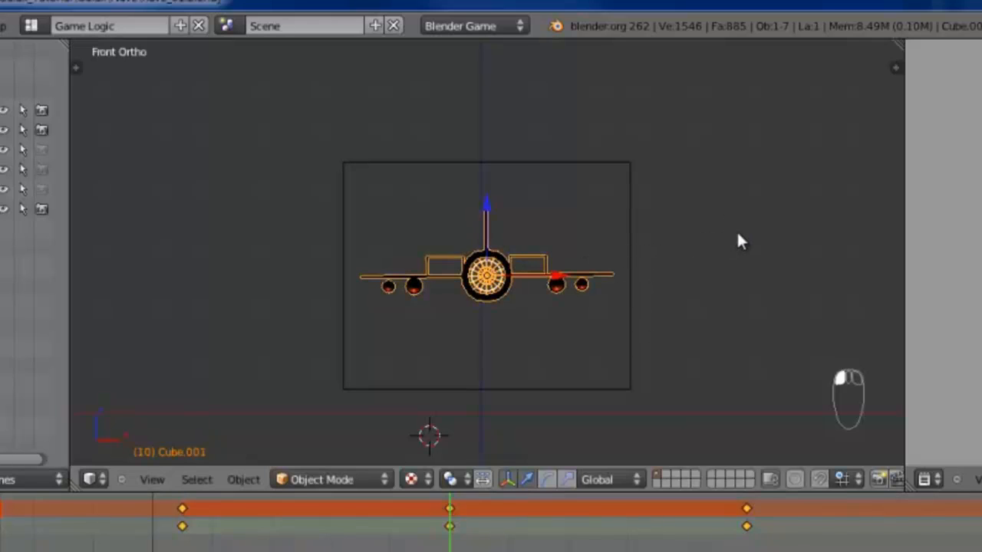
pyautogui.press('i')
pyautogui.click(734, 234)
# - At frame 1, rotate the ship about -15° in the front view and keyframe the tilted rotation
pyautogui.moveTo(417, 548); pyautogui.dragTo(183, 549)
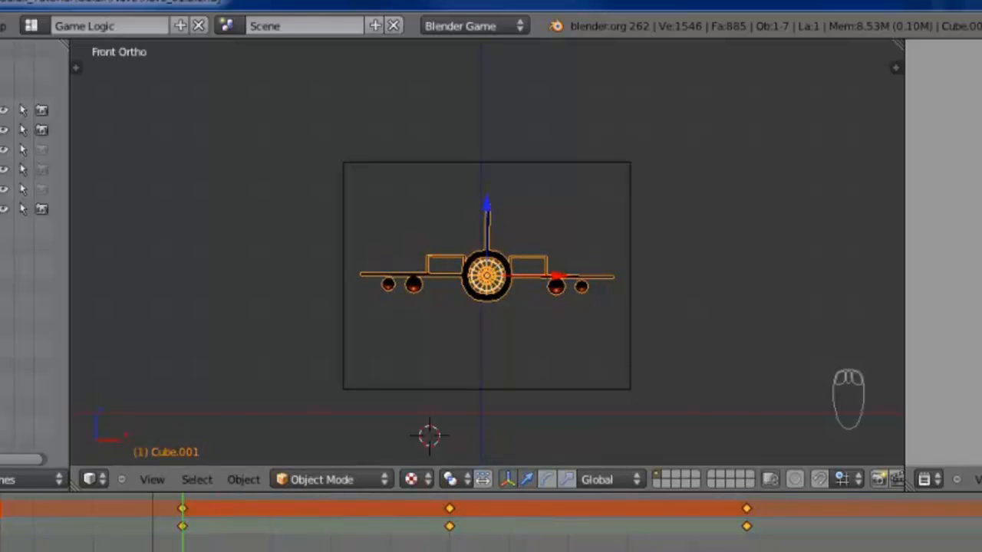
pyautogui.press('r')
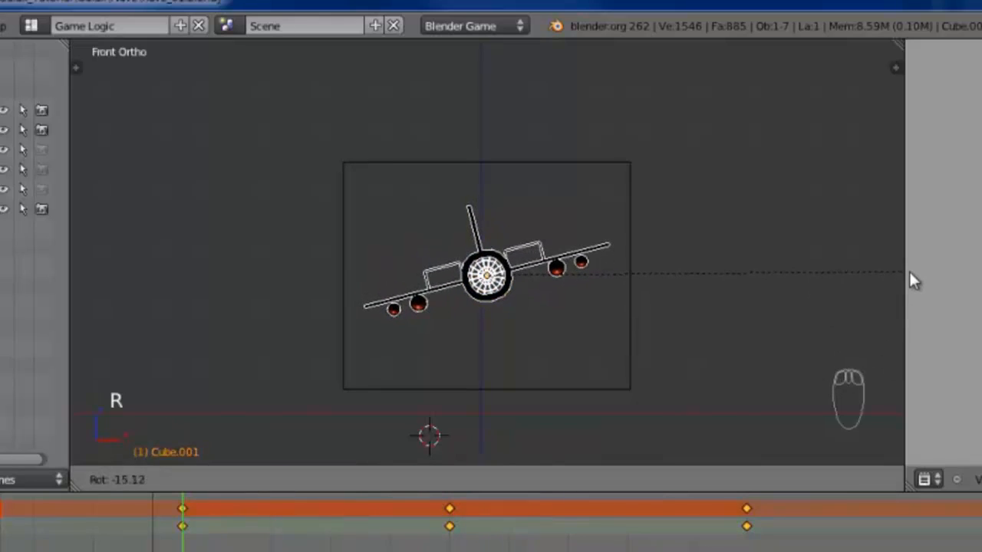
pyautogui.click(909, 270)
pyautogui.press('i')
pyautogui.click(651, 214)
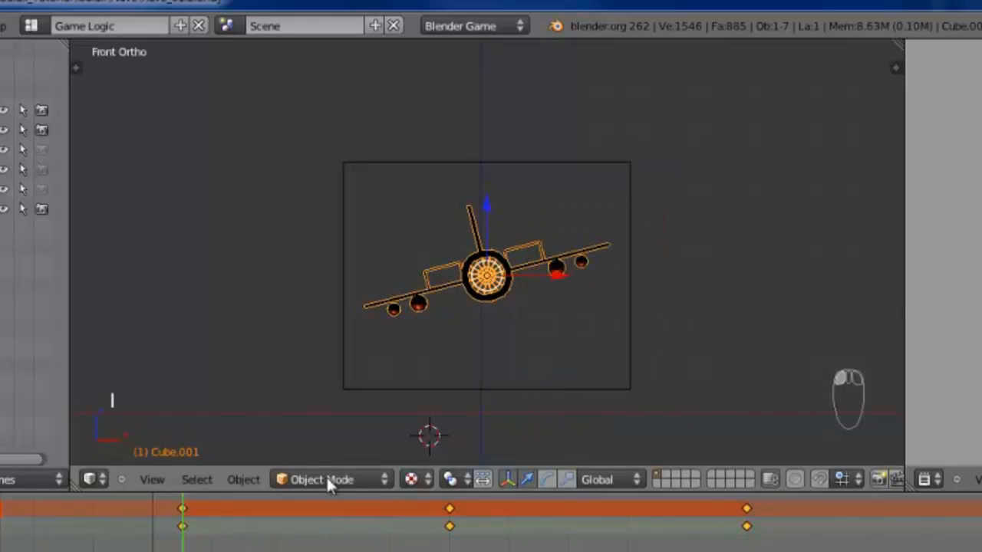
# - Preview the ship's tilt across the frames, return to frame 10 in the camera view and test the game
pyautogui.hotkey('alt', 'a')
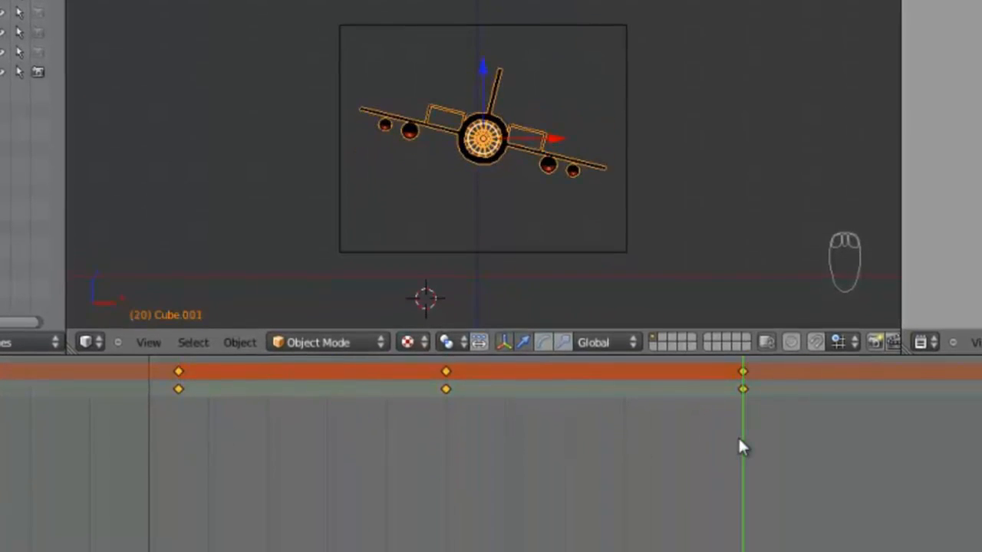
pyautogui.click(230, 449)
pyautogui.press('KP_0')
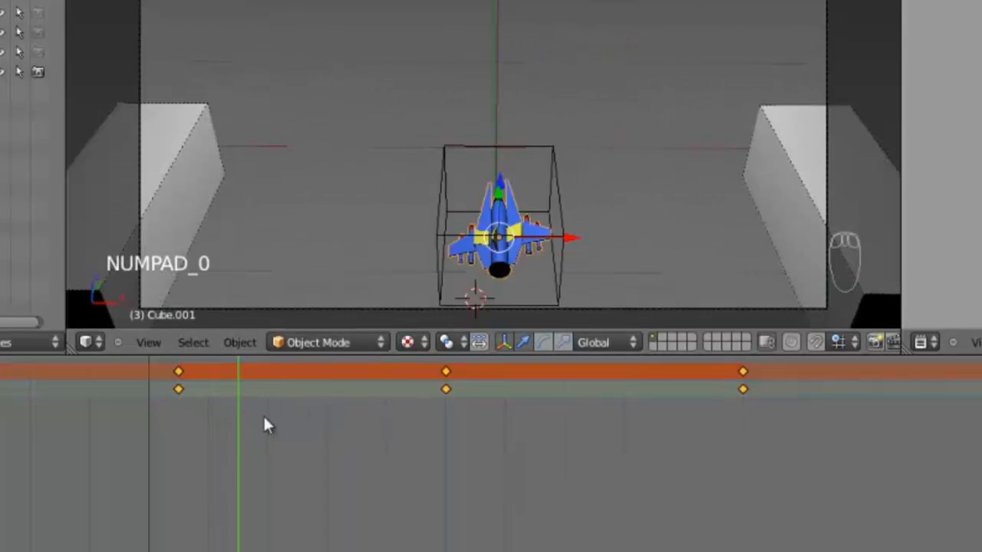
pyautogui.moveTo(264, 420); pyautogui.dragTo(446, 420)
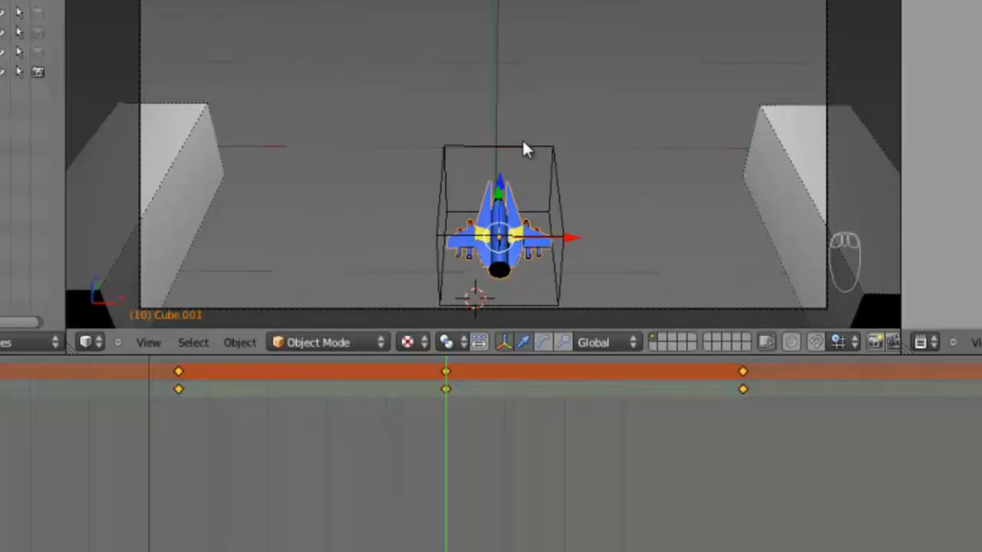
pyautogui.press('p')
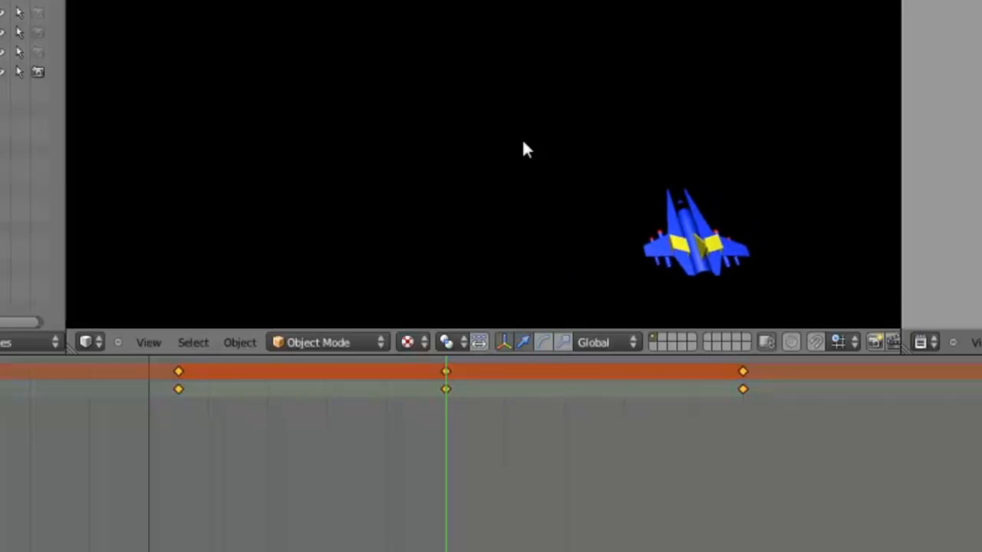
pyautogui.press('Escape')
# - Move the two limiting walls outward along X, away from the ship, and test the game with the wider range
pyautogui.rightClick(787, 198)
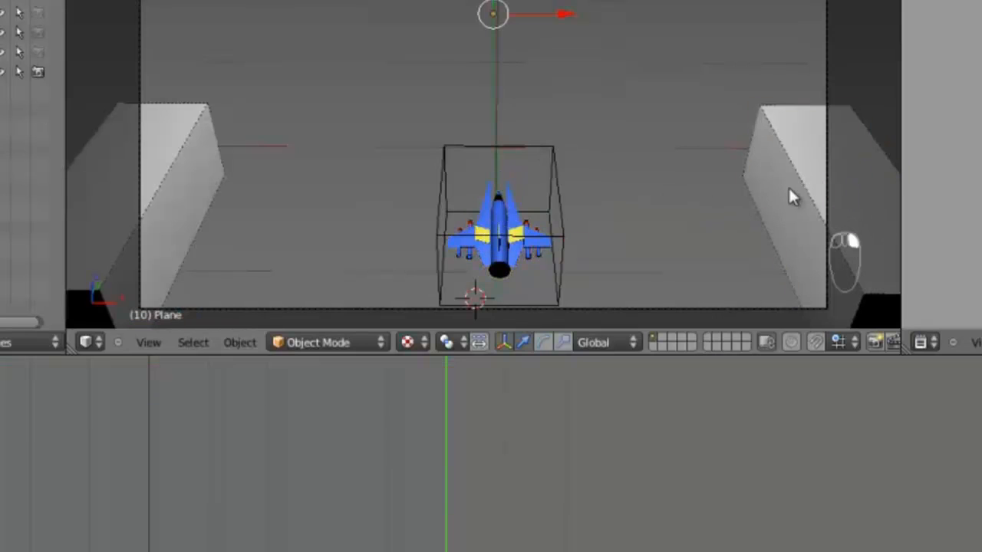
pyautogui.rightClick(792, 196)
pyautogui.moveTo(883, 217); pyautogui.dragTo(958, 230)
pyautogui.rightClick(224, 184)
pyautogui.moveTo(203, 218); pyautogui.dragTo(130, 220)
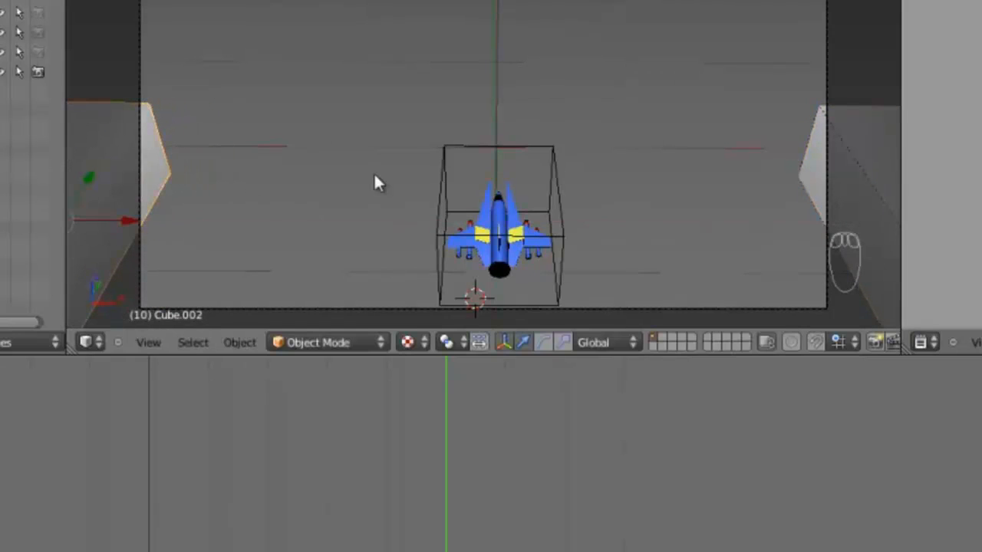
pyautogui.press('p')
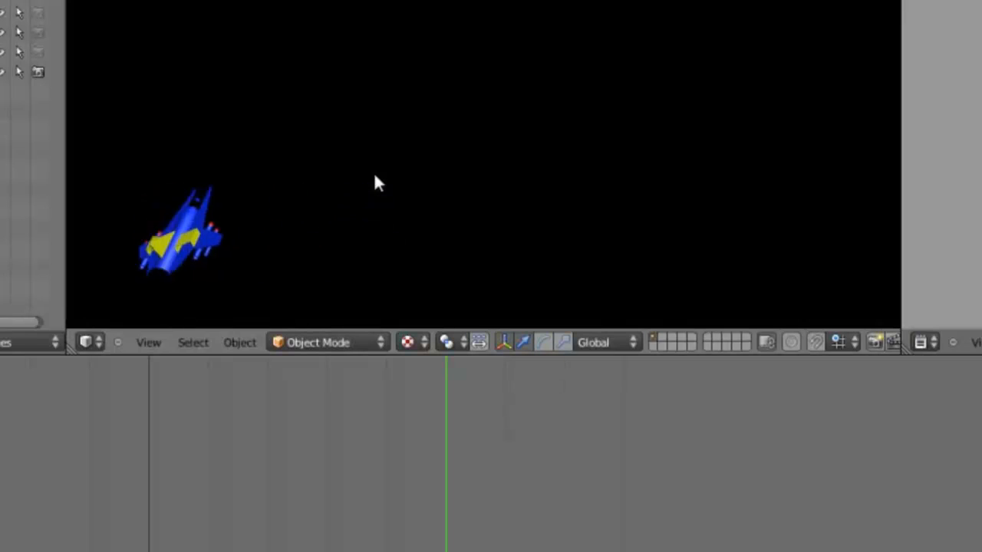
pyautogui.press('Escape')
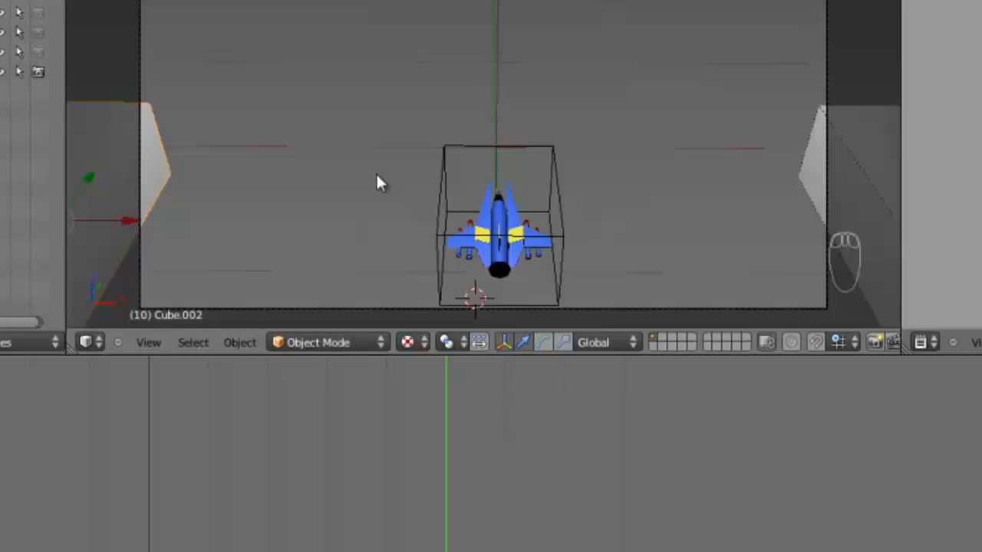
# - Nudge both limiting walls slightly back inward along X toward the ship
pyautogui.moveTo(119, 217); pyautogui.dragTo(142, 222)
pyautogui.rightClick(856, 215)
pyautogui.moveTo(858, 205); pyautogui.dragTo(866, 210, button='middle')
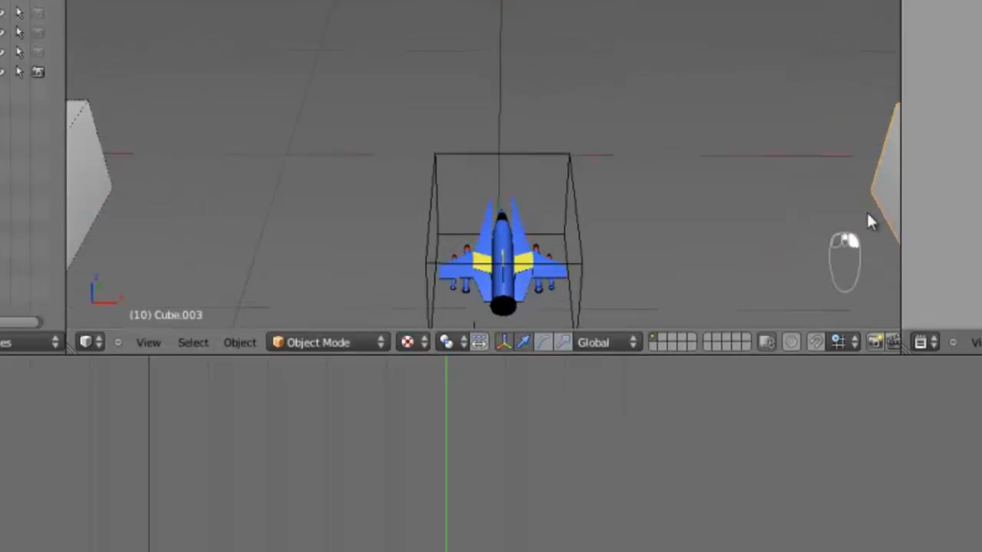
pyautogui.scroll(-1, 845, 225)
pyautogui.scroll(2, 844, 226)
pyautogui.scroll(-3, 850, 195)
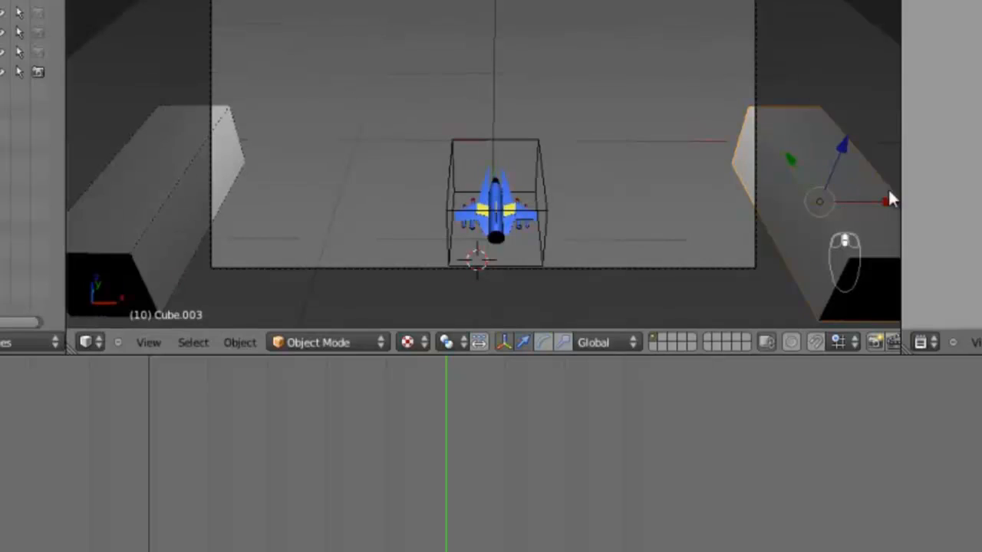
pyautogui.moveTo(885, 202); pyautogui.dragTo(873, 198)
pyautogui.scroll(-2, 435, 241)
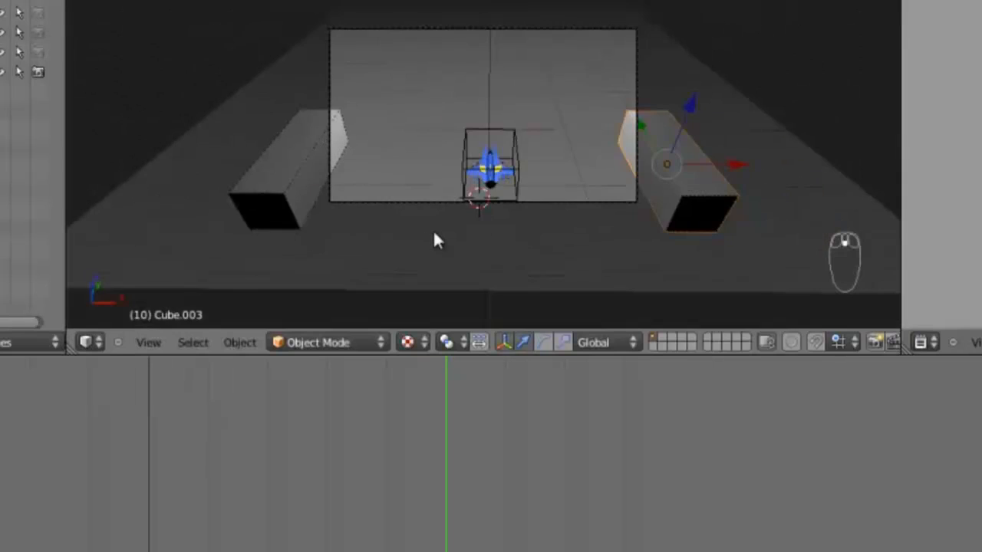
pyautogui.scroll(1, 434, 240)
pyautogui.scroll(-2, 435, 241)
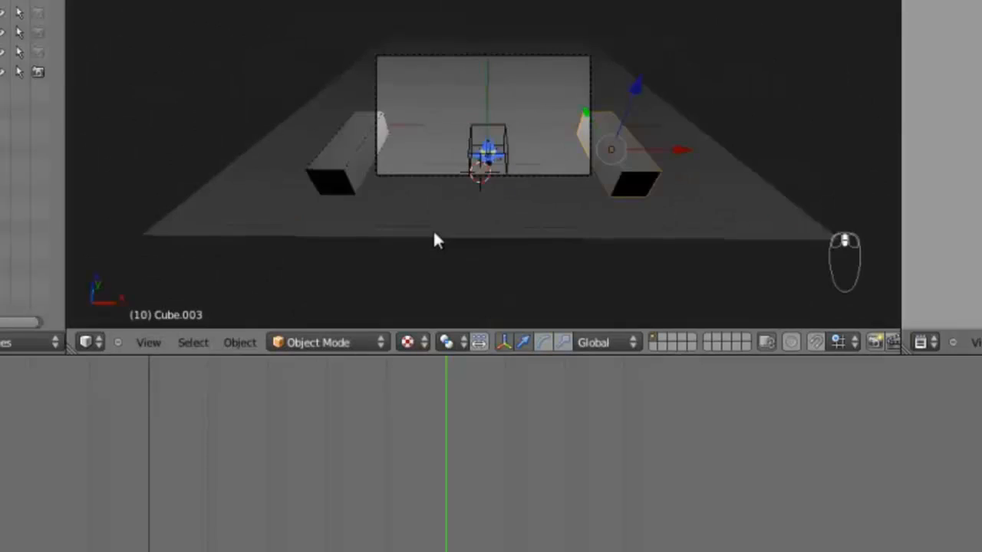
pyautogui.scroll(4, 434, 240)
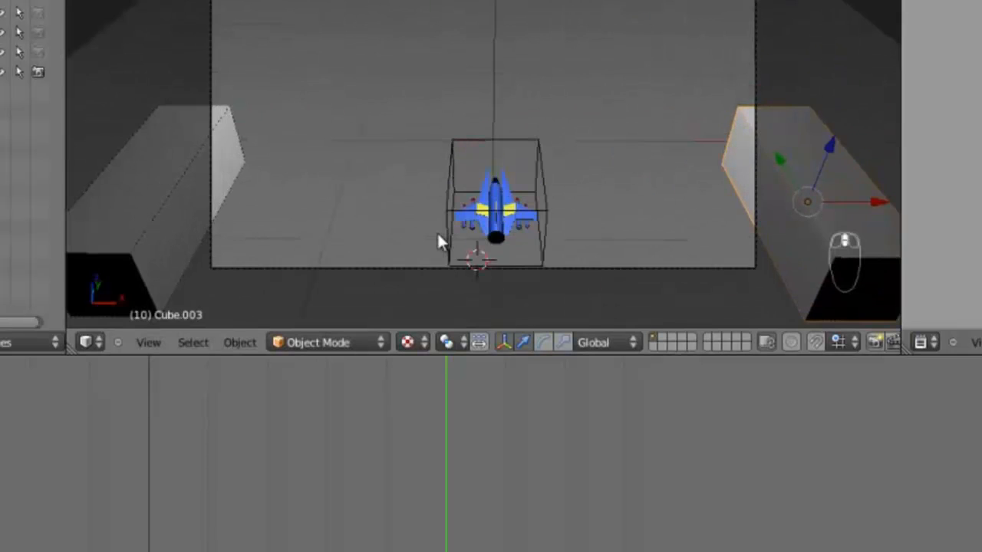
# - Run the game and steer the jet to both sides to test how far the side walls let it travel
pyautogui.scroll(-1, 438, 235)
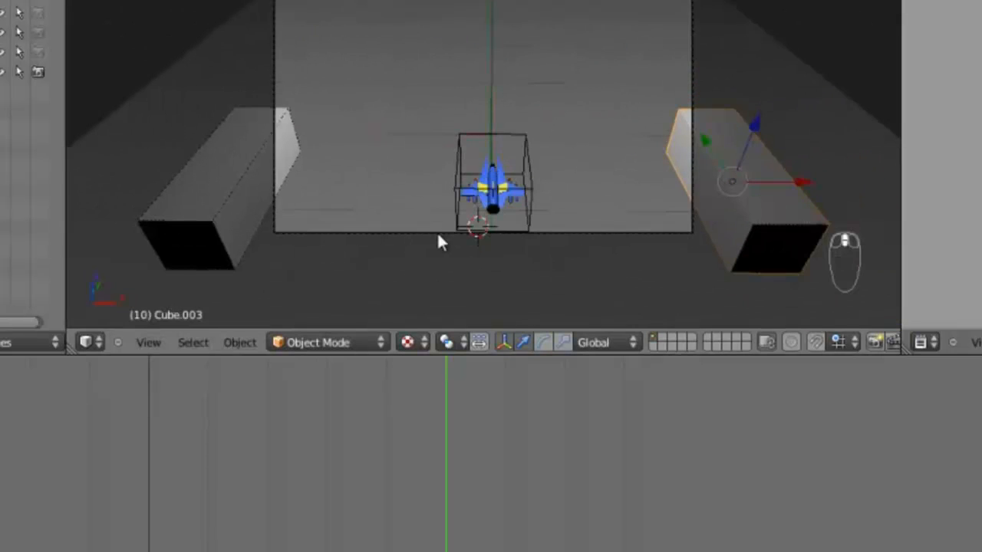
pyautogui.scroll(1, 438, 235)
pyautogui.press('p')
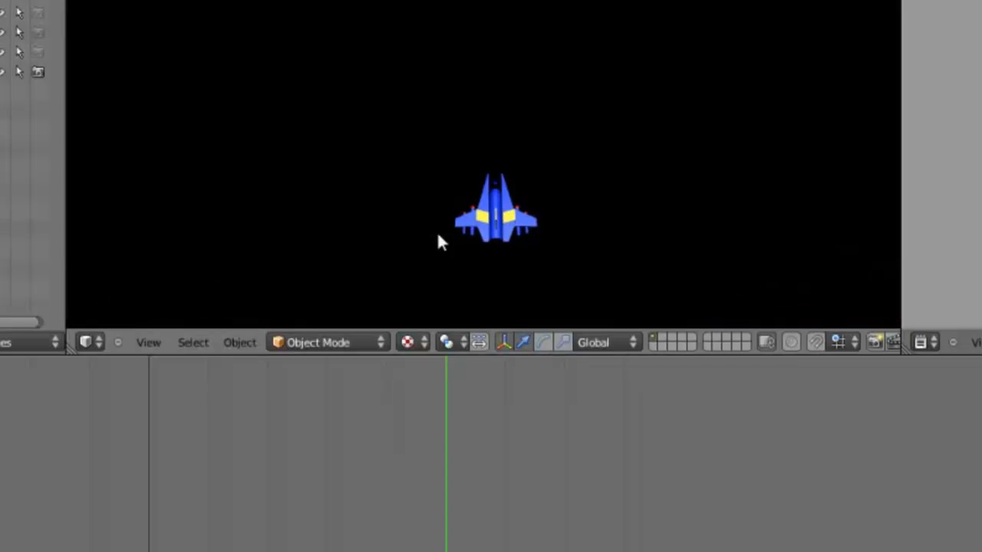
pyautogui.click(616, 383)
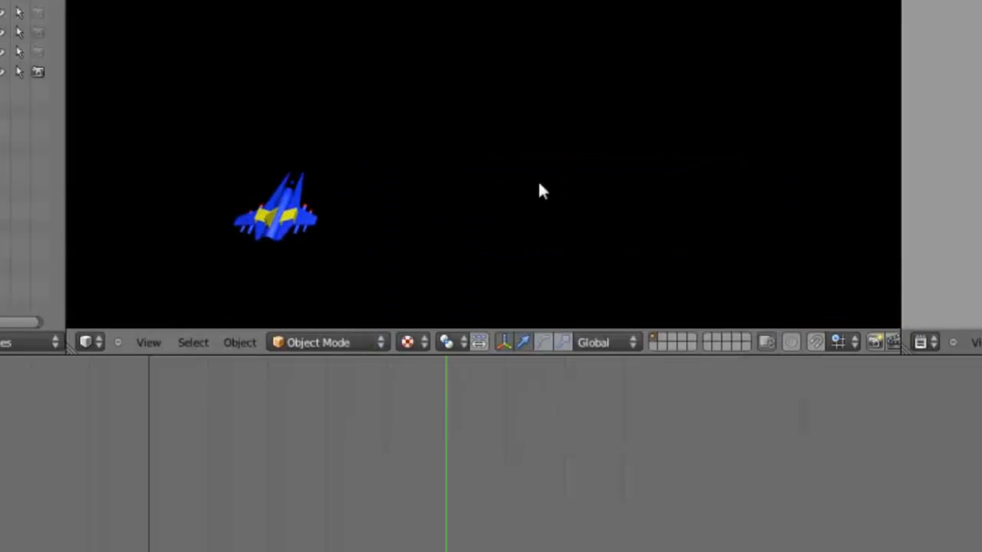
pyautogui.press('Left')
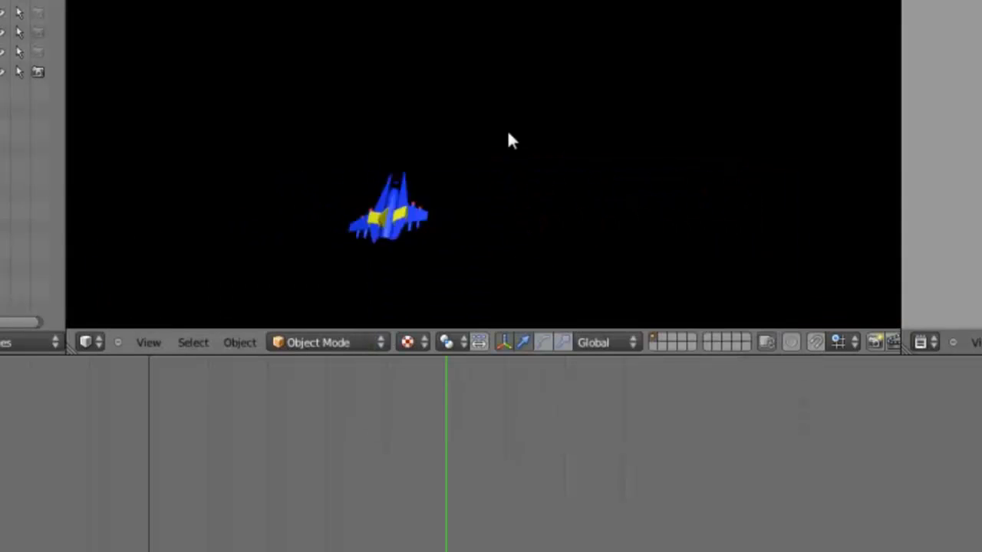
pyautogui.press('Right')
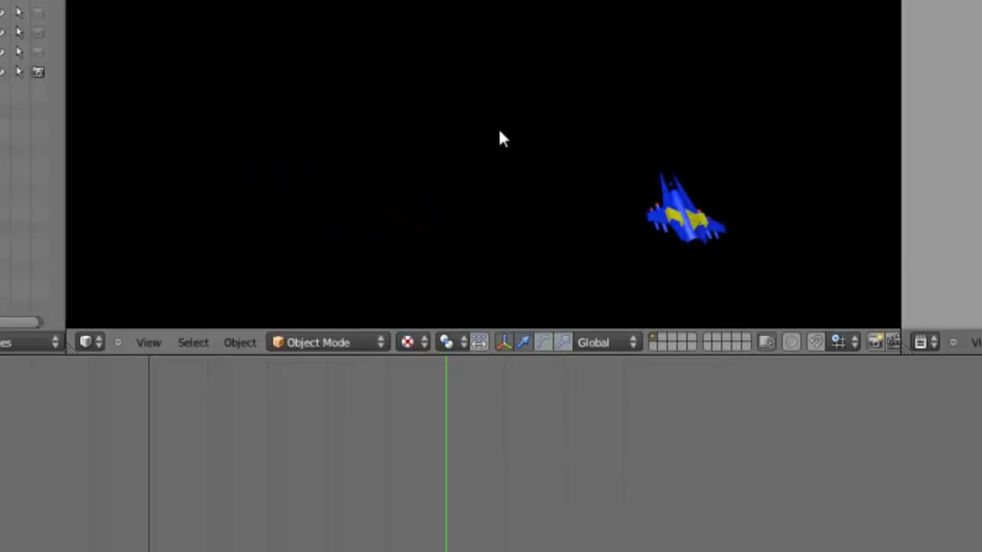
pyautogui.press('Escape')
# - Move both side wall blocks inward along X, closer to the jet
pyautogui.moveTo(867, 201); pyautogui.dragTo(821, 202)
pyautogui.rightClick(229, 182)
pyautogui.moveTo(228, 197); pyautogui.dragTo(268, 201)
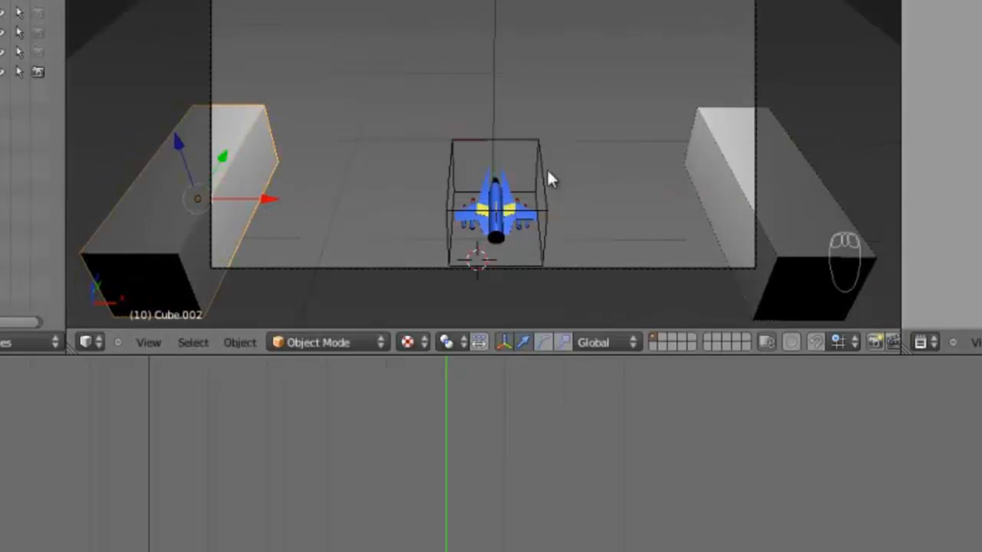
# - Run the game again and steer the jet repeatedly from side to side against the repositioned walls
pyautogui.press('p')
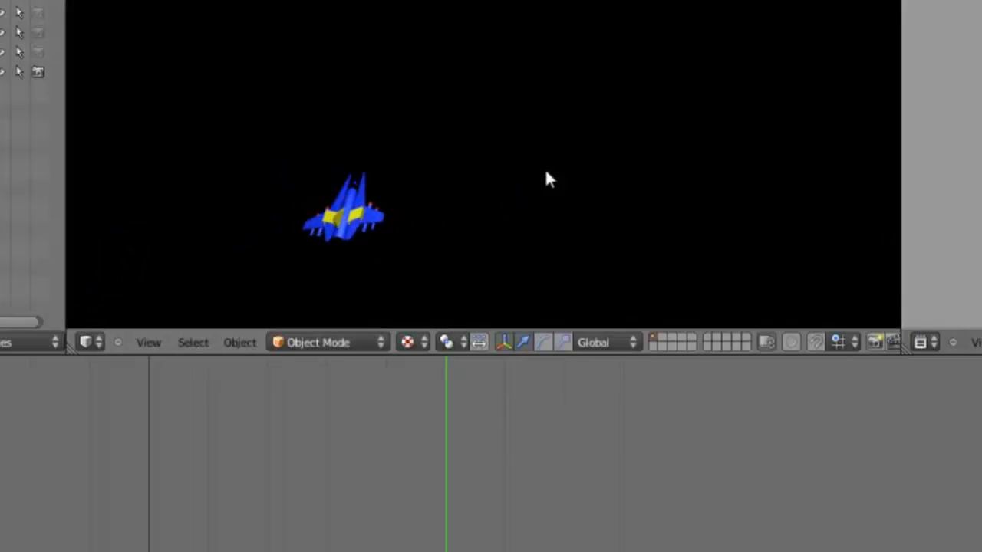
pyautogui.press('Right')
pyautogui.press('Left')
pyautogui.press('Right')
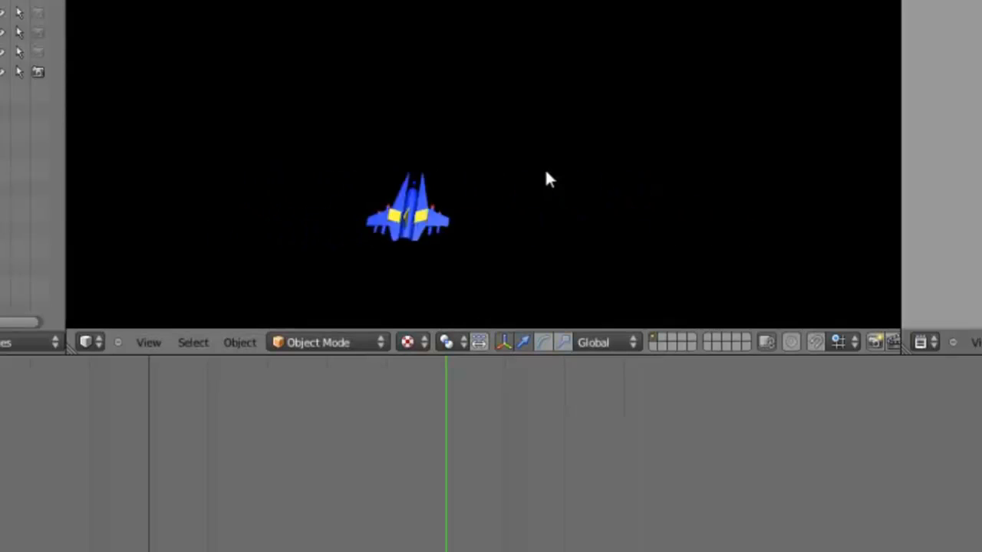
pyautogui.press('Right')
pyautogui.press('Left')
pyautogui.press('Right')
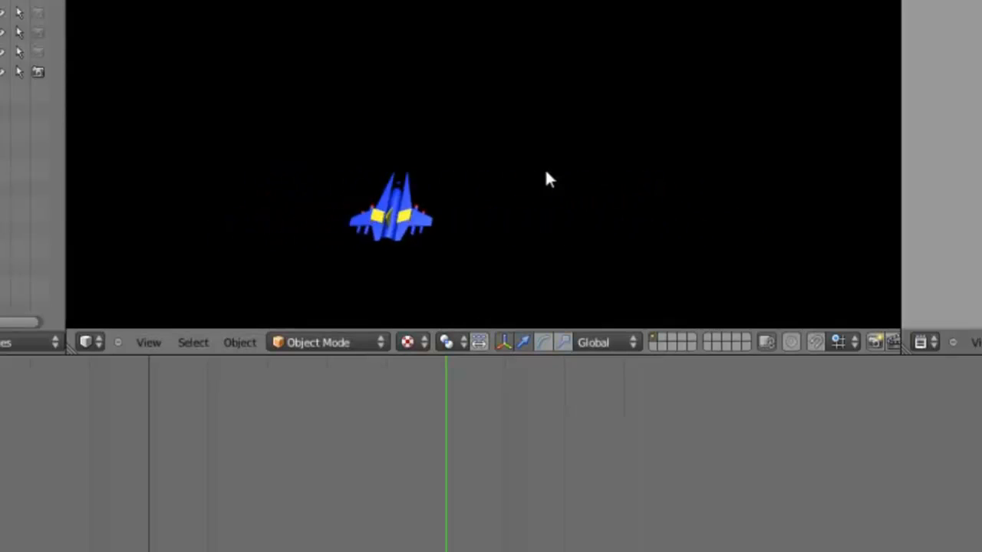
pyautogui.press('Right')
pyautogui.press('Left')
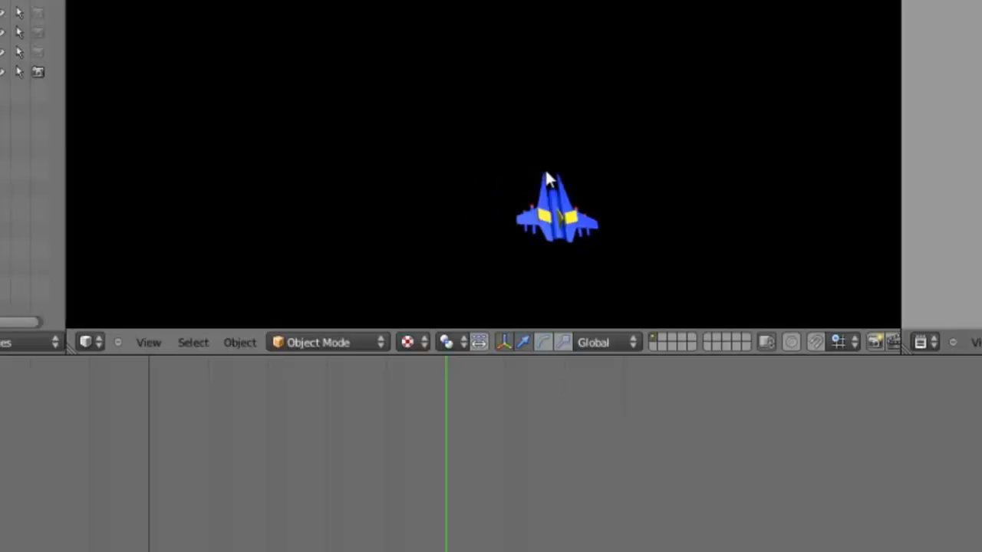
pyautogui.press('Right')
pyautogui.press('Left')
pyautogui.press('Right')
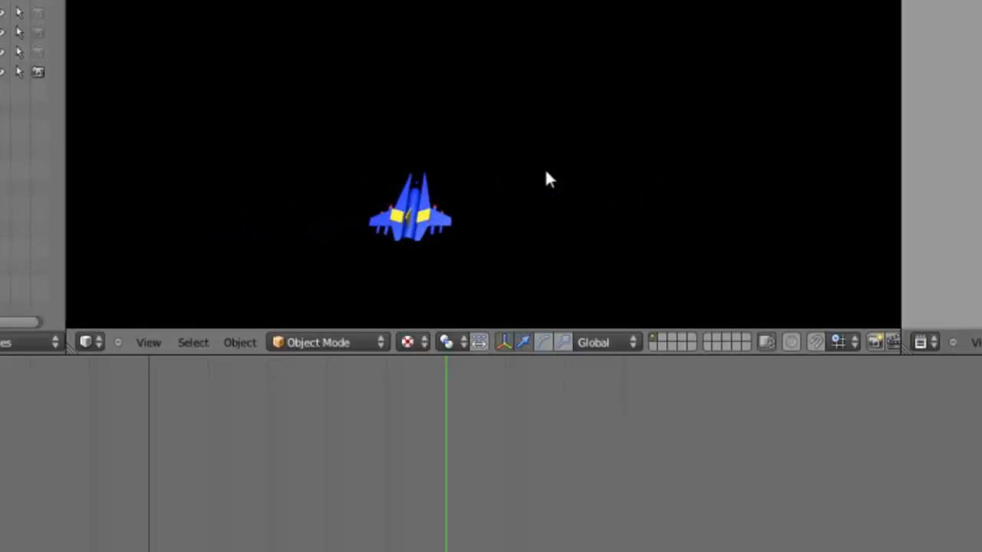
pyautogui.press('Escape')
# - Enlarge the 3D view and snap the 3D cursor to the jet's centre
pyautogui.moveTo(588, 355); pyautogui.dragTo(580, 415)
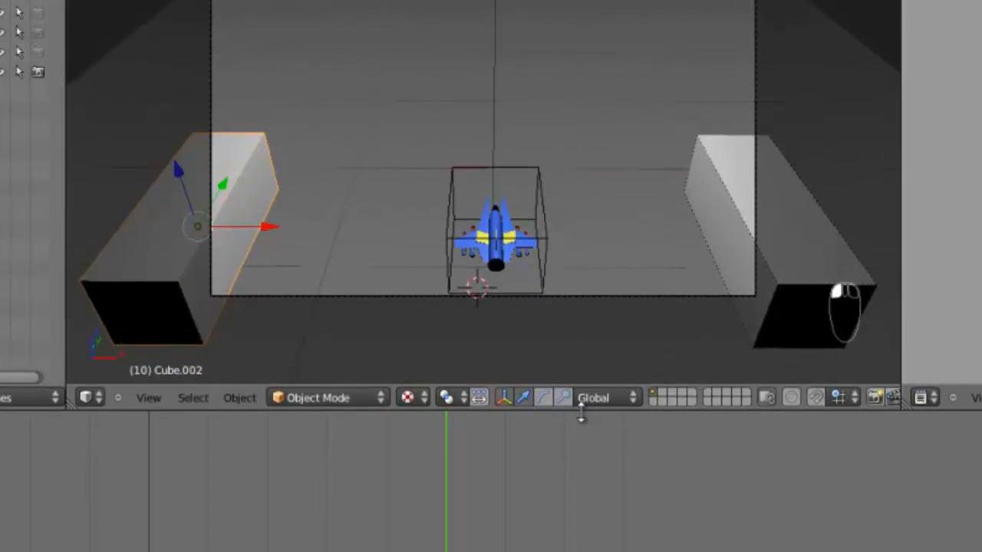
pyautogui.rightClick(493, 223)
pyautogui.press('KP_Decimal')
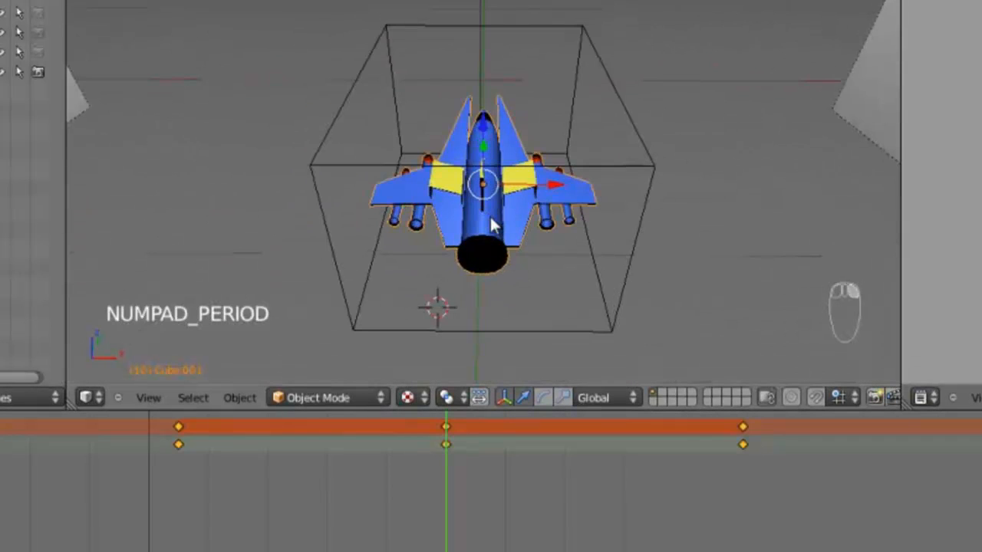
pyautogui.moveTo(674, 165); pyautogui.dragTo(514, 178, button='middle')
pyautogui.hotkey('shift', 's')
pyautogui.click(466, 167)
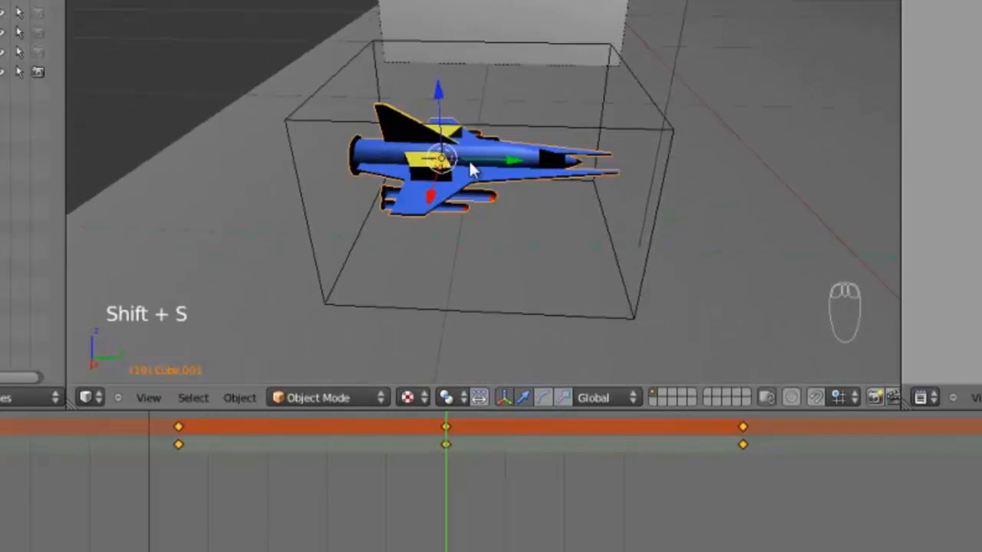
# - Add an Empty at the jet's centre and scale it down to a small marker
pyautogui.hotkey('shift', 'a')
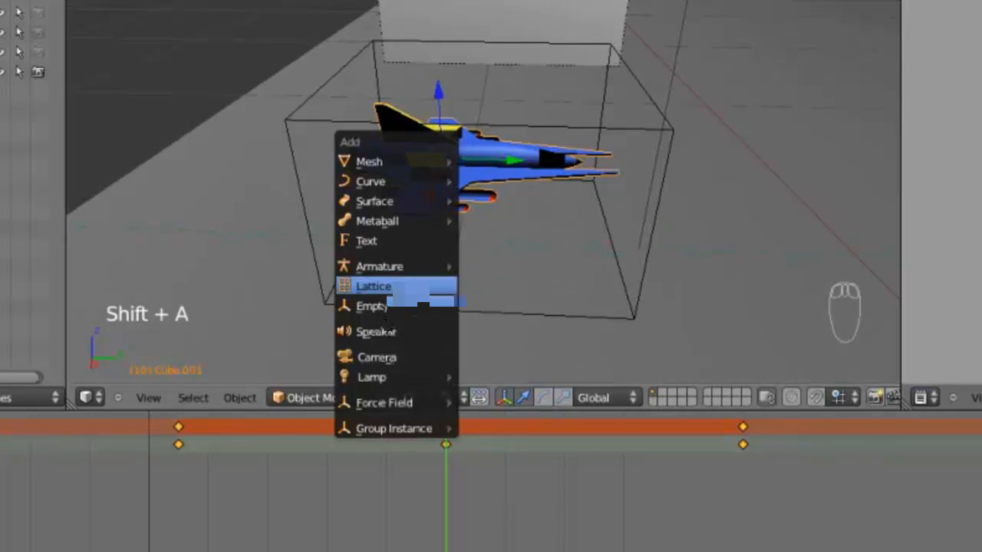
pyautogui.click(380, 306)
pyautogui.moveTo(380, 306); pyautogui.dragTo(598, 173, button='middle')
pyautogui.scroll(-3, 598, 173)
pyautogui.press('s')
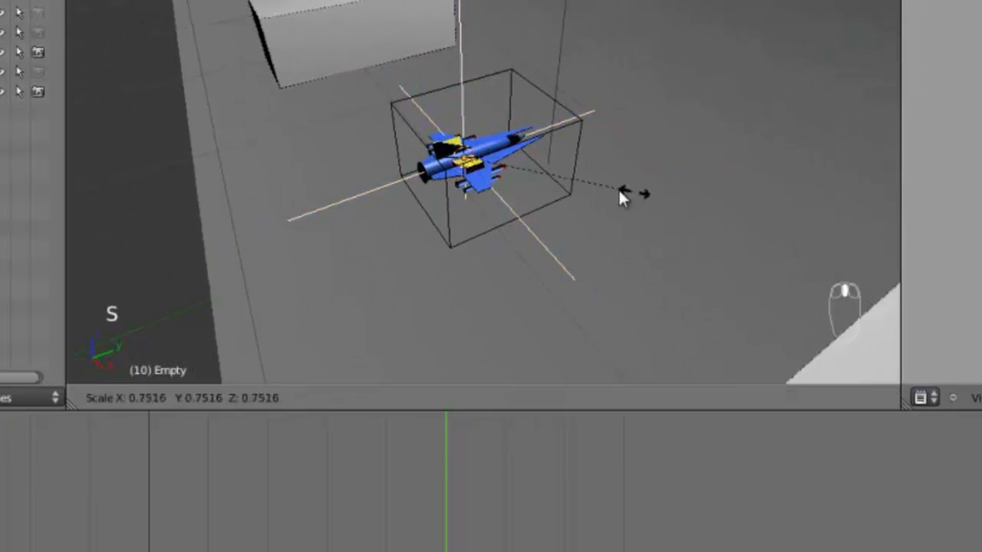
pyautogui.click(500, 175)
# - Move the Empty along the Y axis to a spot ahead of the jet's nose, outside its collision box
pyautogui.press('g')
pyautogui.press('y')
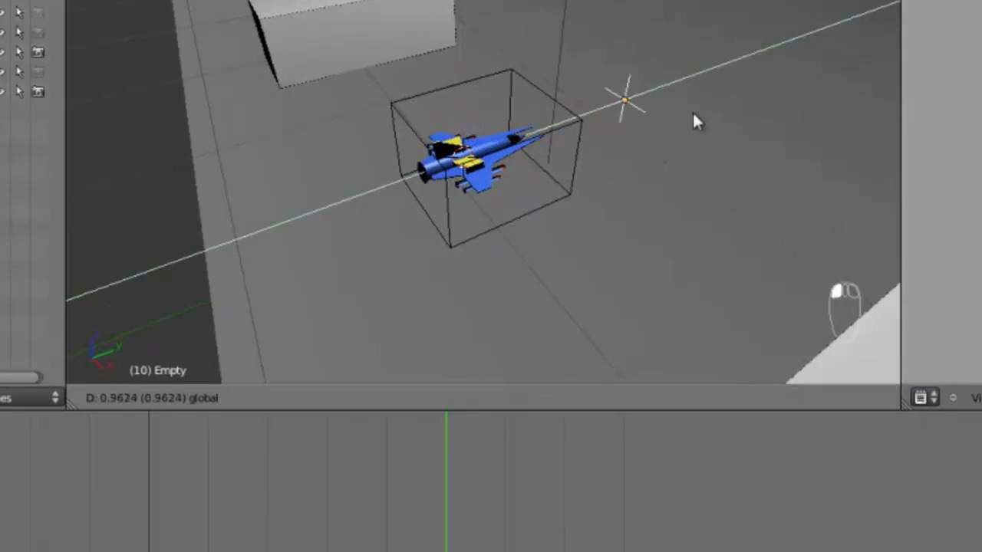
pyautogui.click(760, 90)
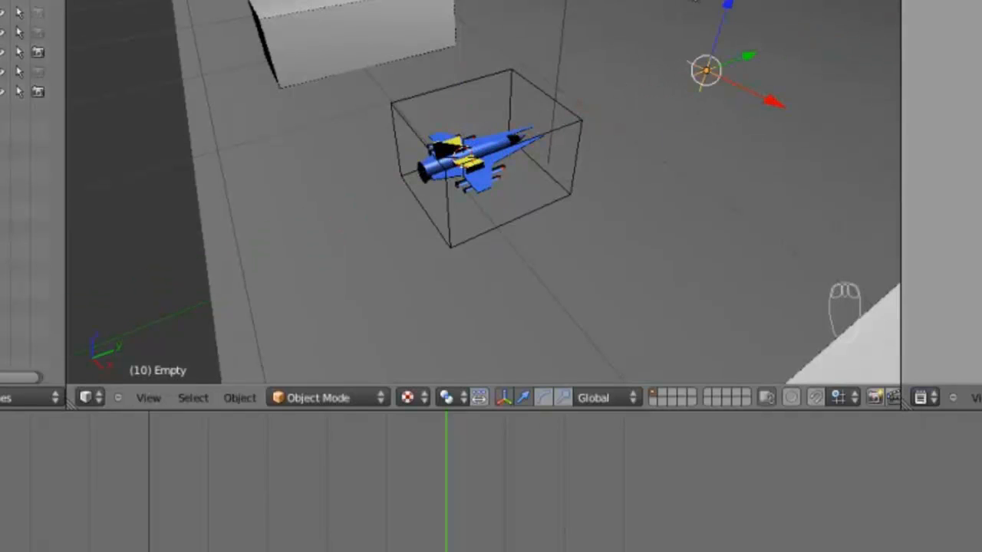
# - Parent the Empty to the jet using the Object parenting option
pyautogui.scroll(6, 638, 70)
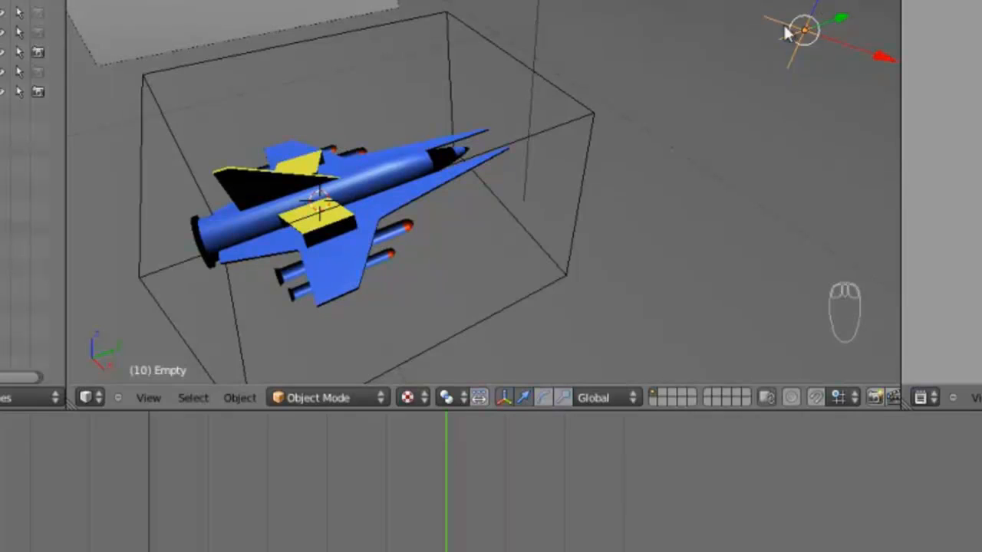
pyautogui.rightClick(381, 173)
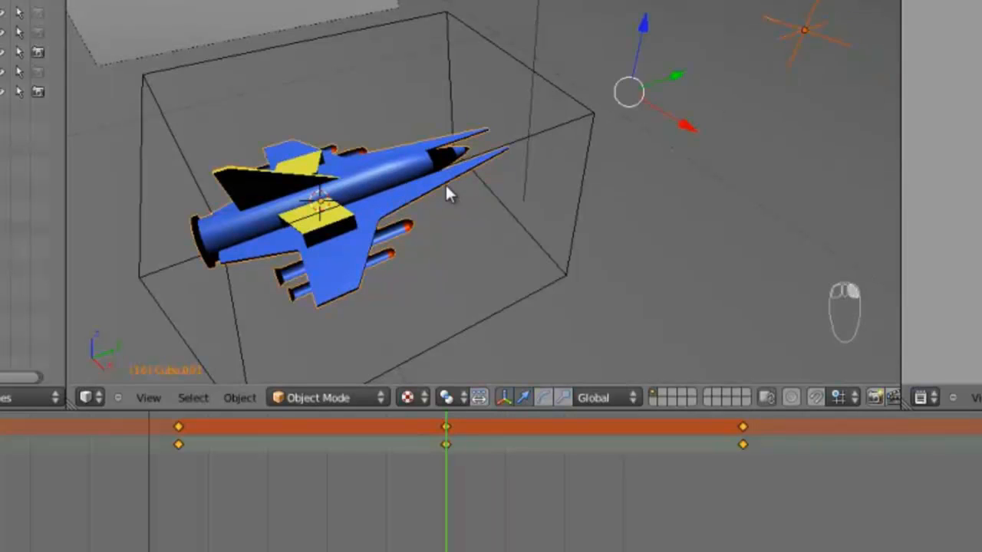
pyautogui.hotkey('ctrl', 'p')
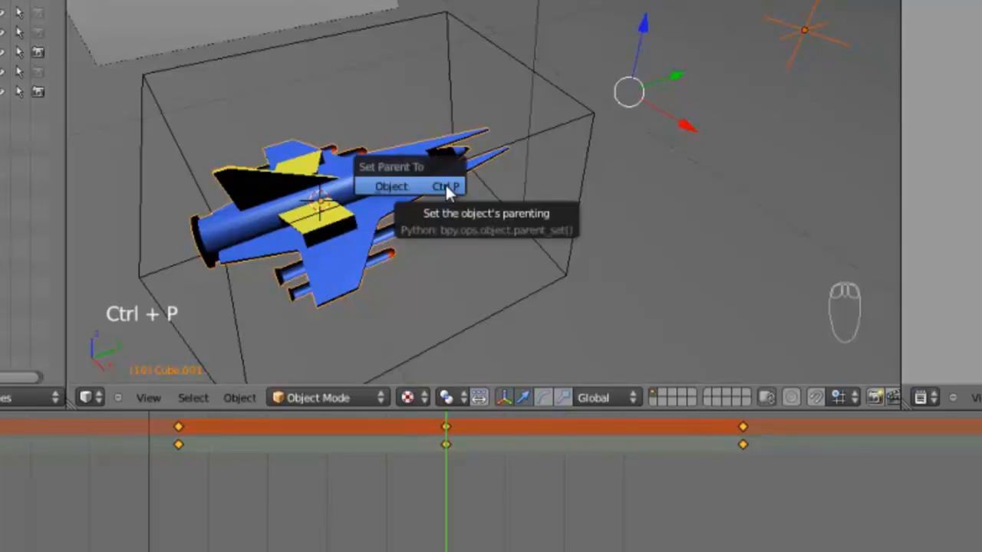
pyautogui.click(433, 190)
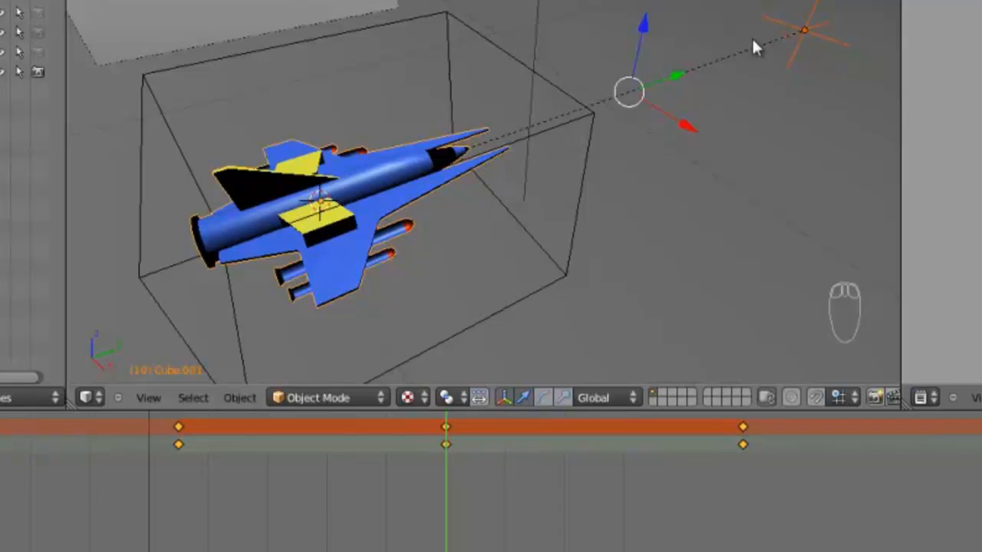
# - Switch the animation editor to the Logic Editor and select the Empty to show its logic bricks
pyautogui.moveTo(804, 31); pyautogui.dragTo(539, 153, button='middle')
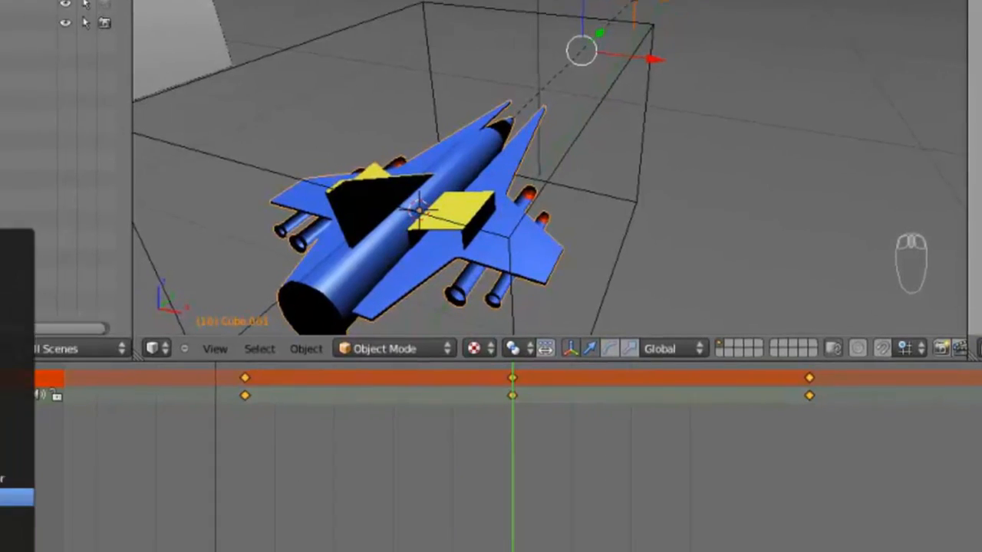
pyautogui.click(22, 526)
pyautogui.click(70, 297)
pyautogui.rightClick(777, 16)
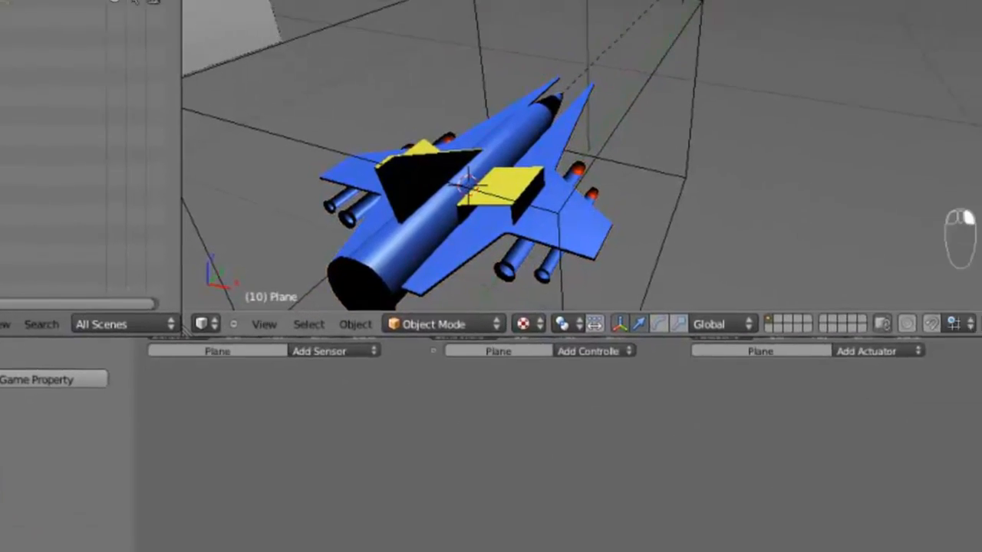
pyautogui.rightClick(563, 75)
pyautogui.moveTo(791, 361); pyautogui.dragTo(742, 406, button='middle')
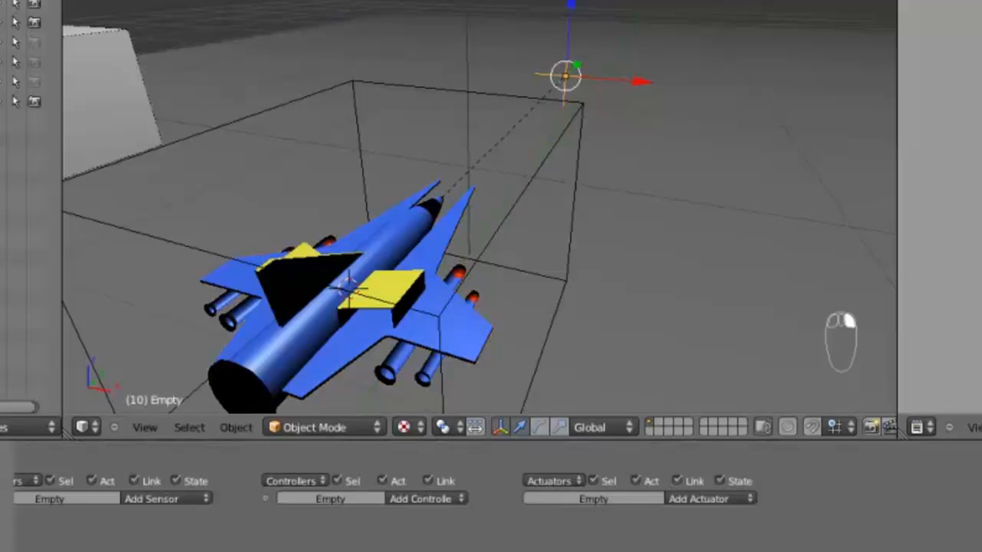
pyautogui.scroll(-4, 533, 507)
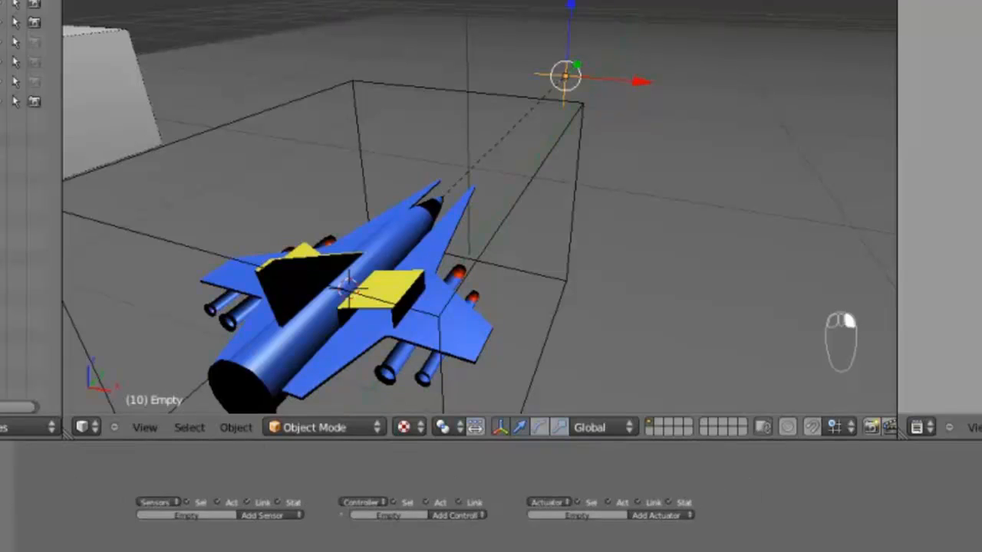
pyautogui.scroll(4, 534, 507)
pyautogui.moveTo(692, 465); pyautogui.dragTo(670, 527, button='middle')
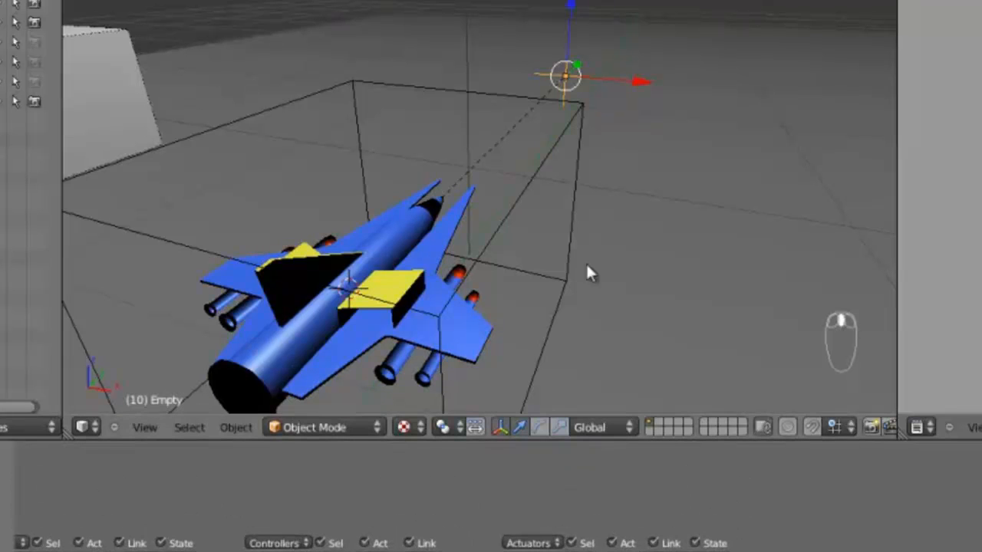
# - Add a mesh plane and move it along Y until it is centred on the Empty ahead of the jet
pyautogui.moveTo(585, 262); pyautogui.dragTo(628, 254, button='middle')
pyautogui.moveTo(607, 221); pyautogui.dragTo(484, 269, button='middle')
pyautogui.hotkey('shift', 'a')
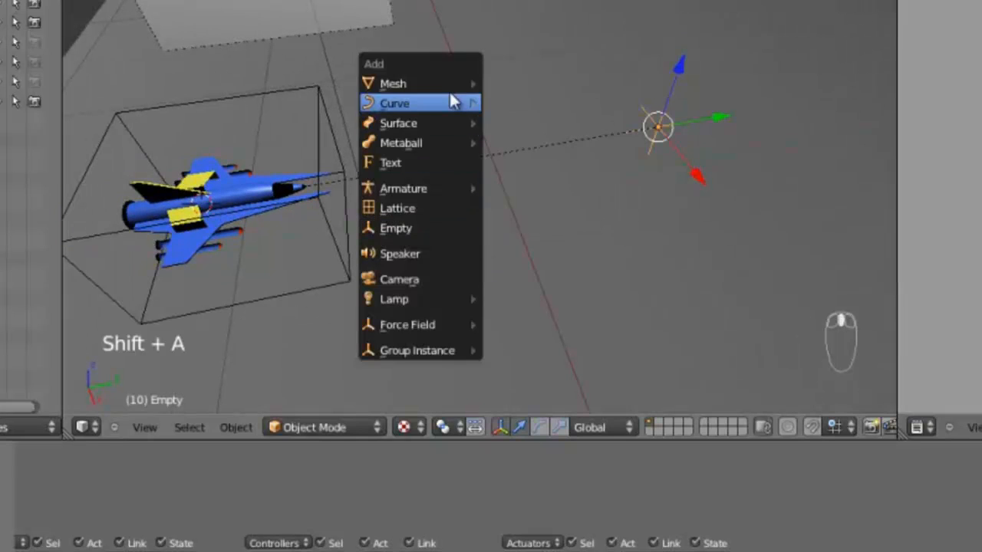
pyautogui.moveTo(460, 82)
pyautogui.click(510, 80)
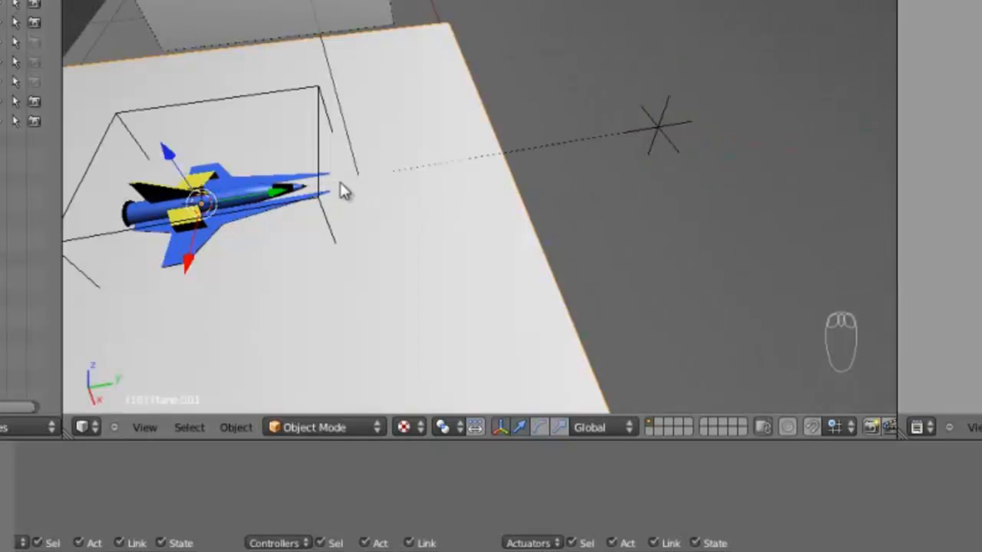
pyautogui.moveTo(270, 191); pyautogui.dragTo(736, 201)
# - Scale the plane down across its width along X into a long, narrow strip pointing forward from the jet
pyautogui.press('s')
pyautogui.press('y')
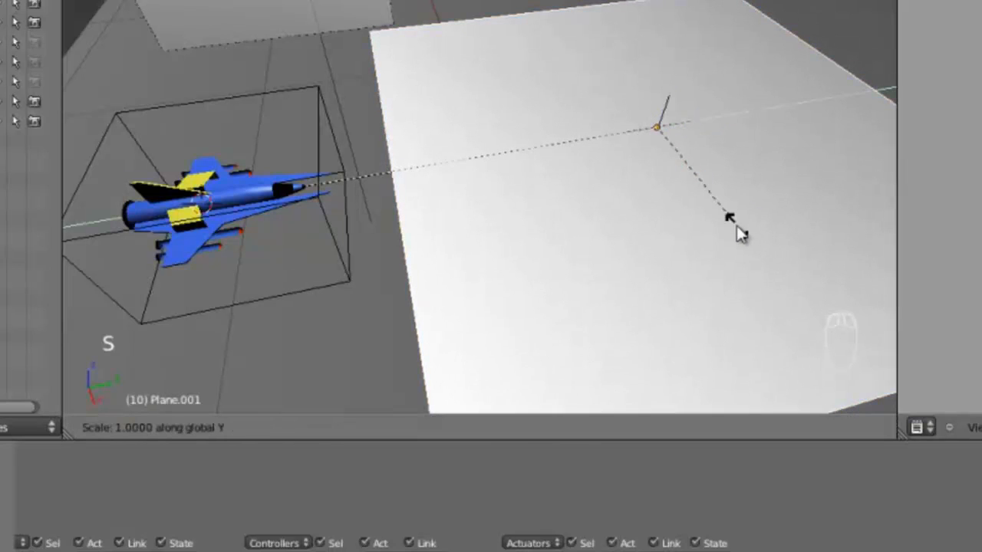
pyautogui.click(679, 145)
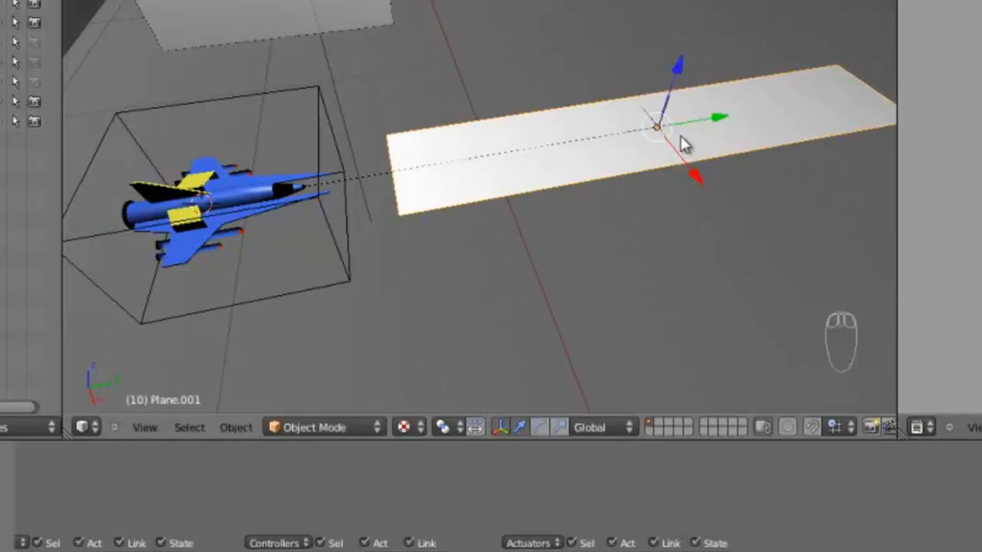
pyautogui.press('s')
pyautogui.press('x')
pyautogui.click(674, 148)
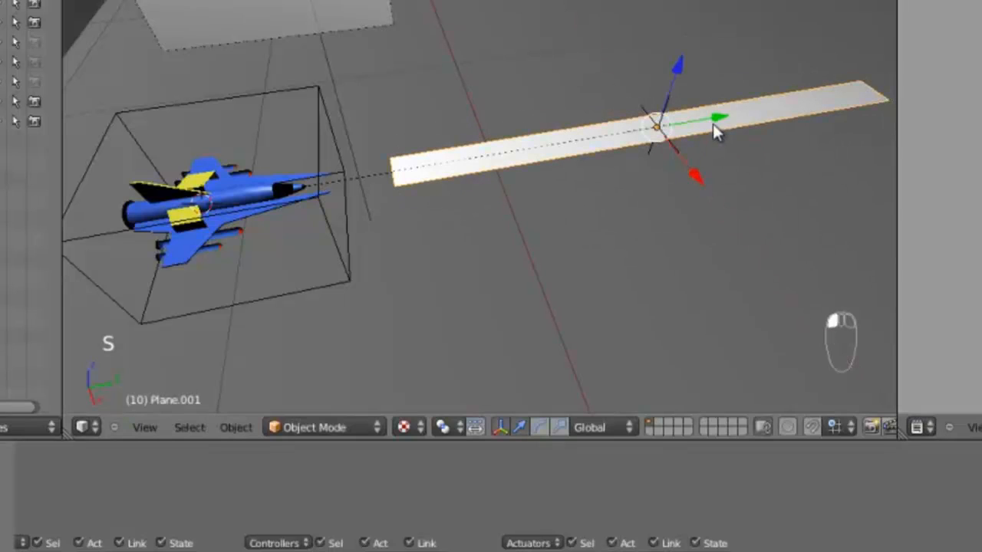
# - Apply the scale transform to the narrow strip plane
pyautogui.press('Tab')
pyautogui.press('Tab')
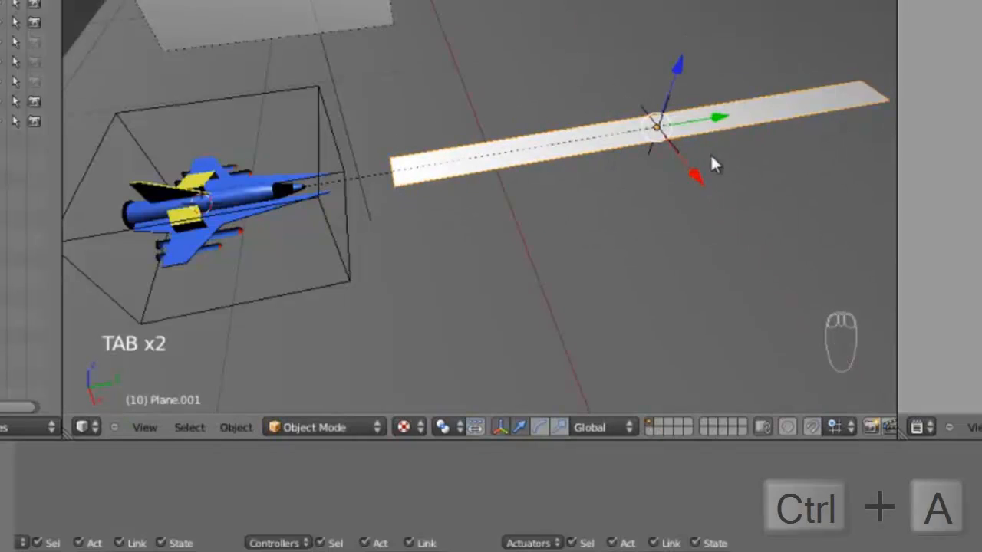
pyautogui.hotkey('ctrl', 'a')
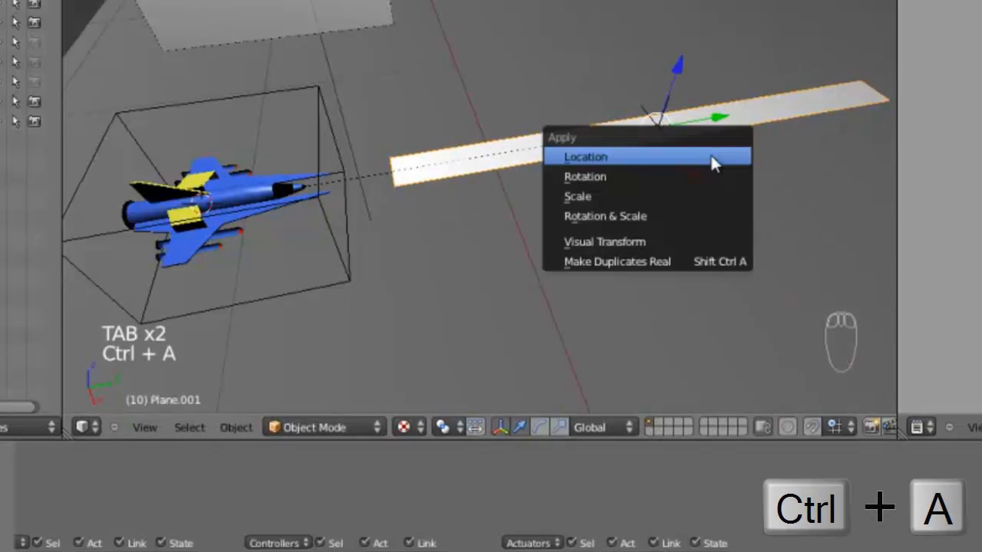
pyautogui.click(587, 195)
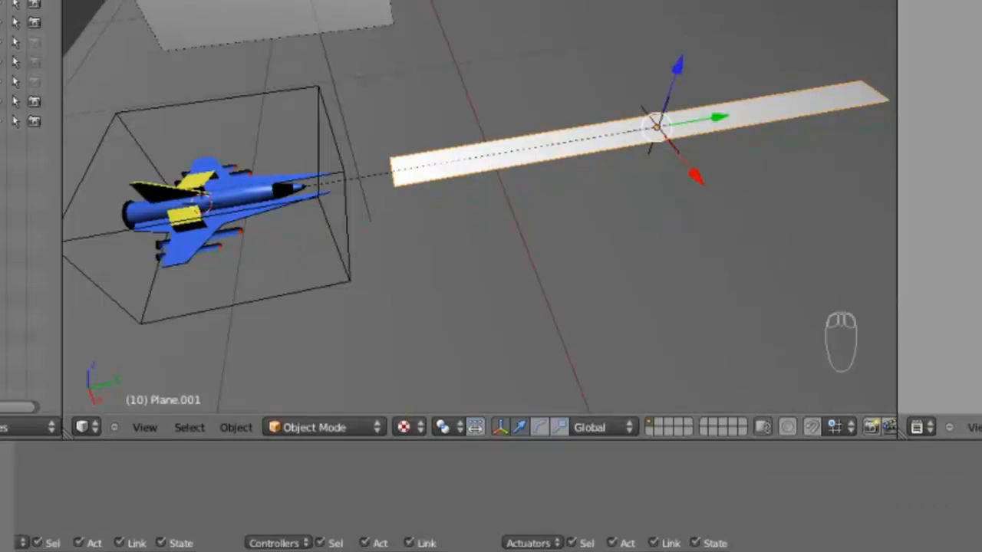
# - Switch the text editor area to the UV/Image Editor and open laser.png from the Galax project's Texturas folder
pyautogui.click(918, 427)
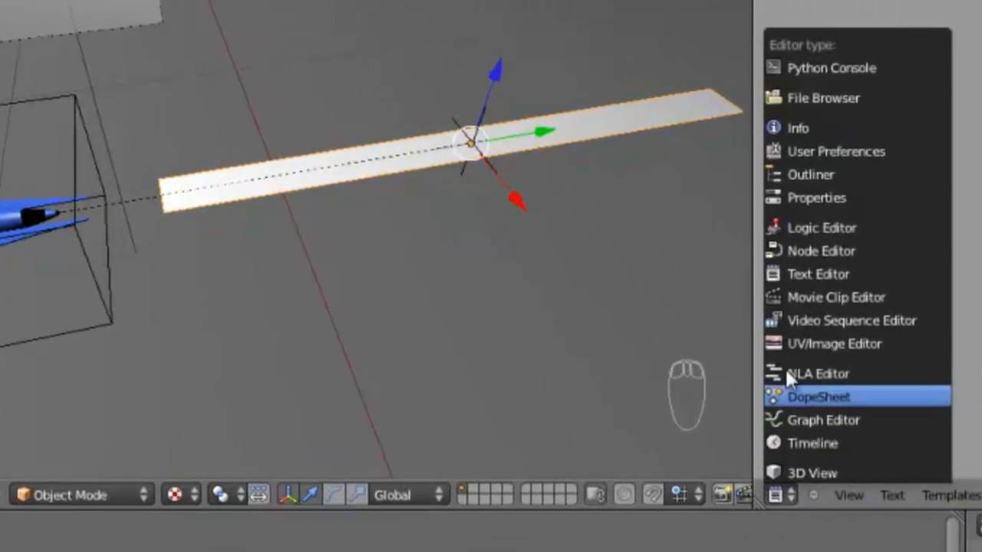
pyautogui.click(930, 304)
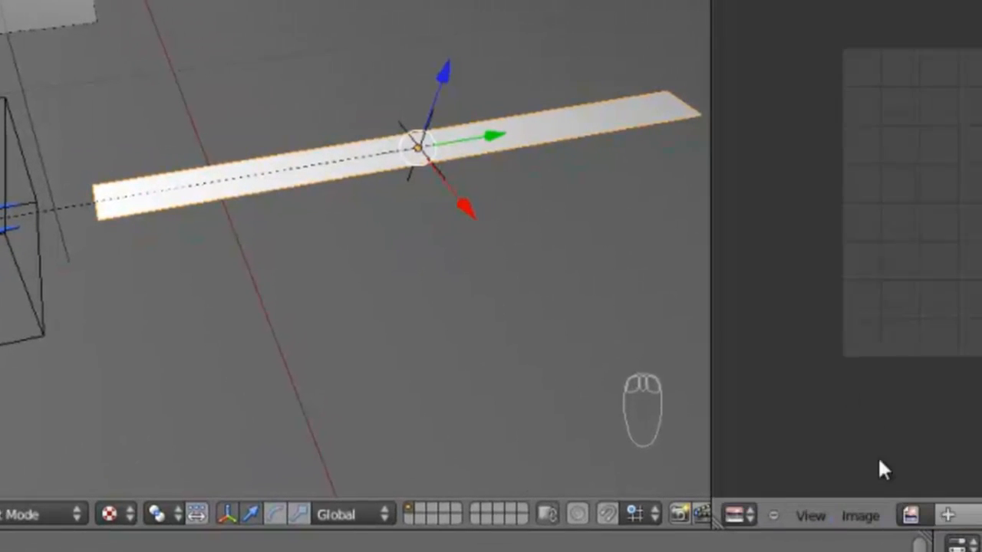
pyautogui.click(860, 515)
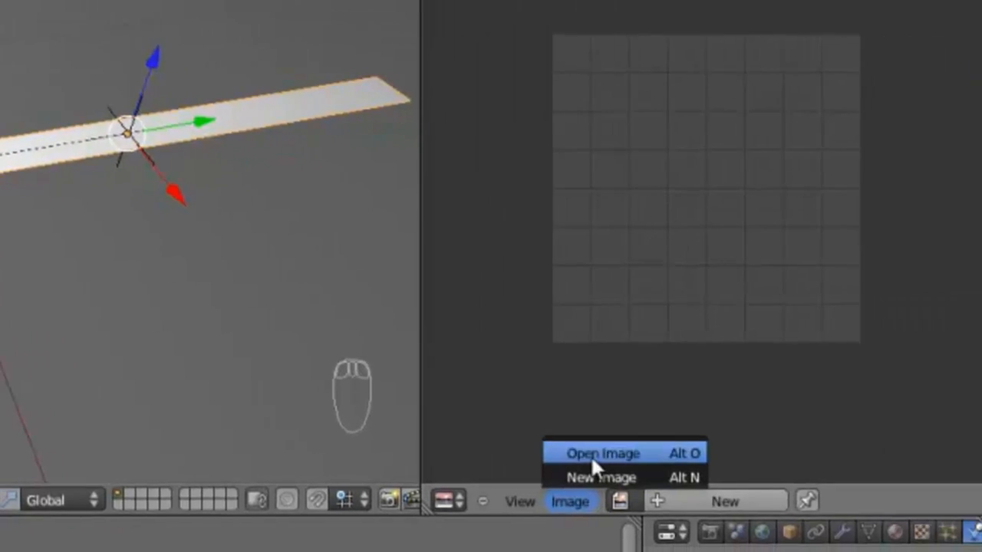
pyautogui.click(888, 468)
pyautogui.click(39, 251)
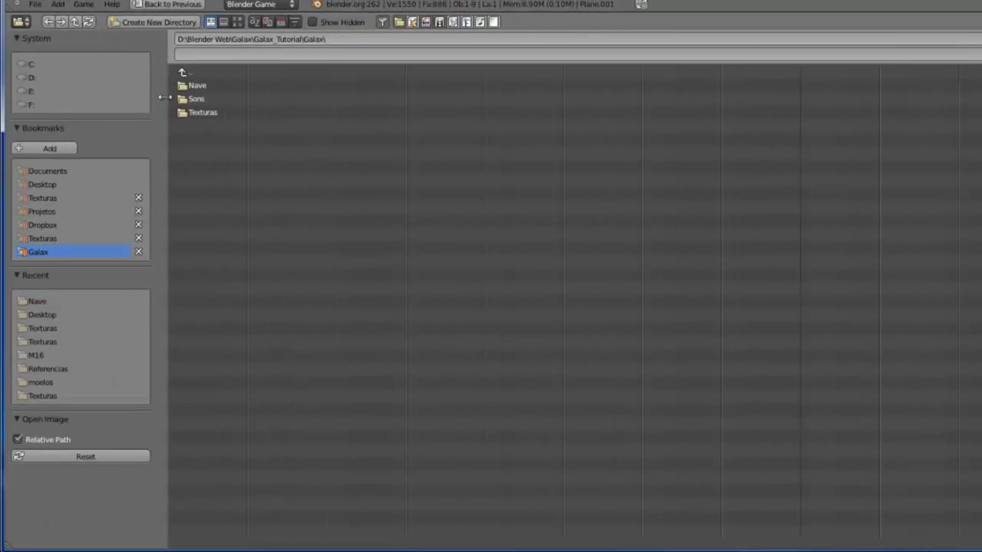
pyautogui.click(204, 111)
pyautogui.click(237, 22)
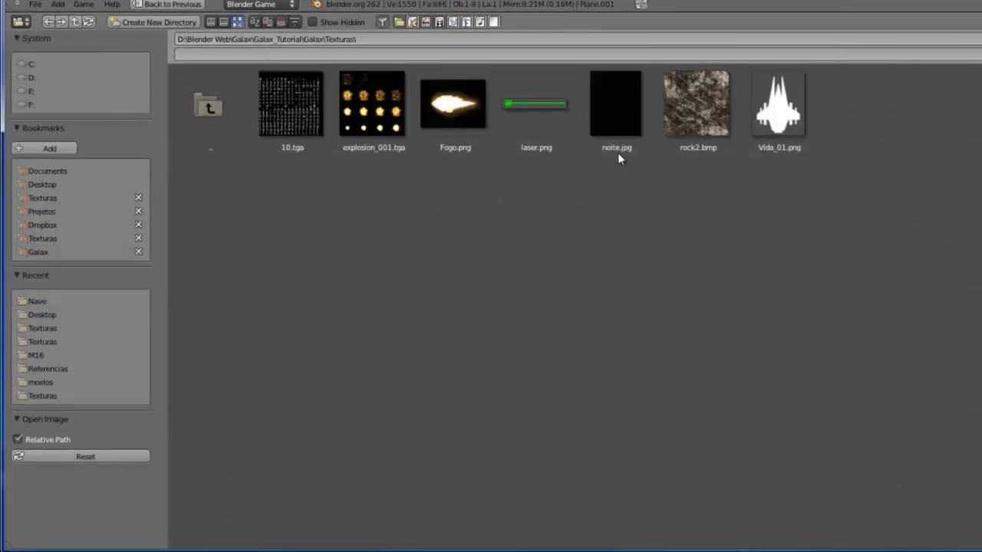
pyautogui.click(541, 123)
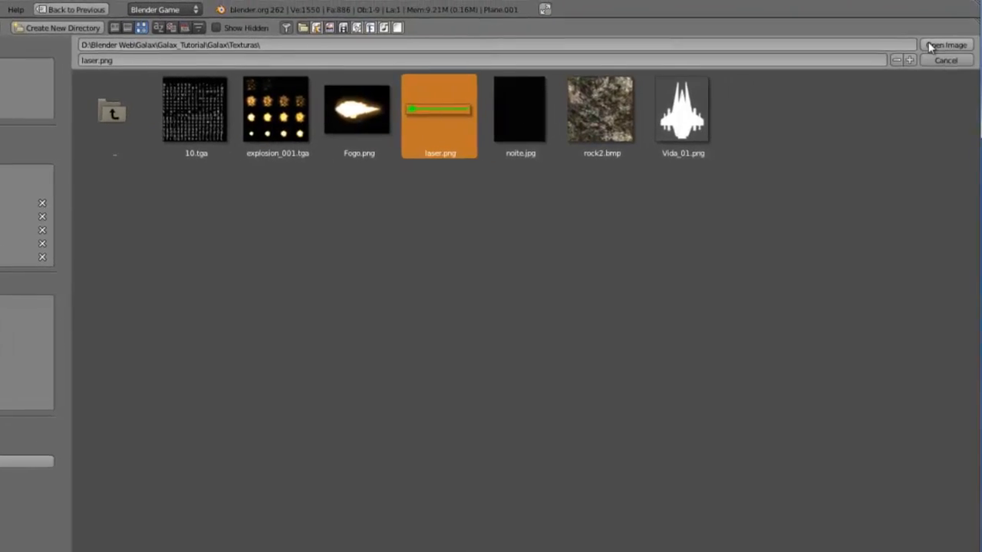
pyautogui.click(928, 41)
# - Unwrap the strip plane in Edit Mode from the top orthographic view using Project from View (Bounds)
pyautogui.moveTo(809, 218); pyautogui.dragTo(625, 233, button='middle')
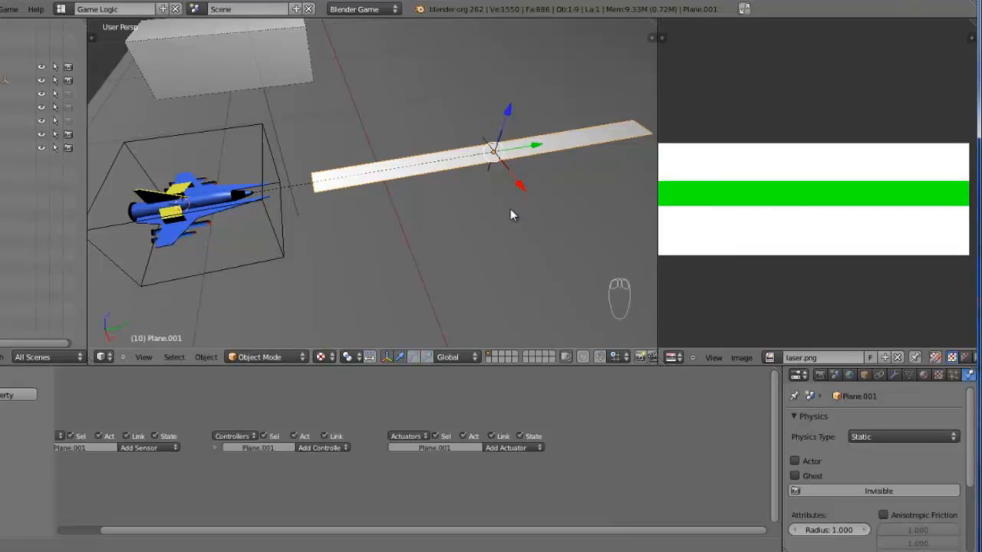
pyautogui.press('KP_7')
pyautogui.press('KP_5')
pyautogui.press('Tab')
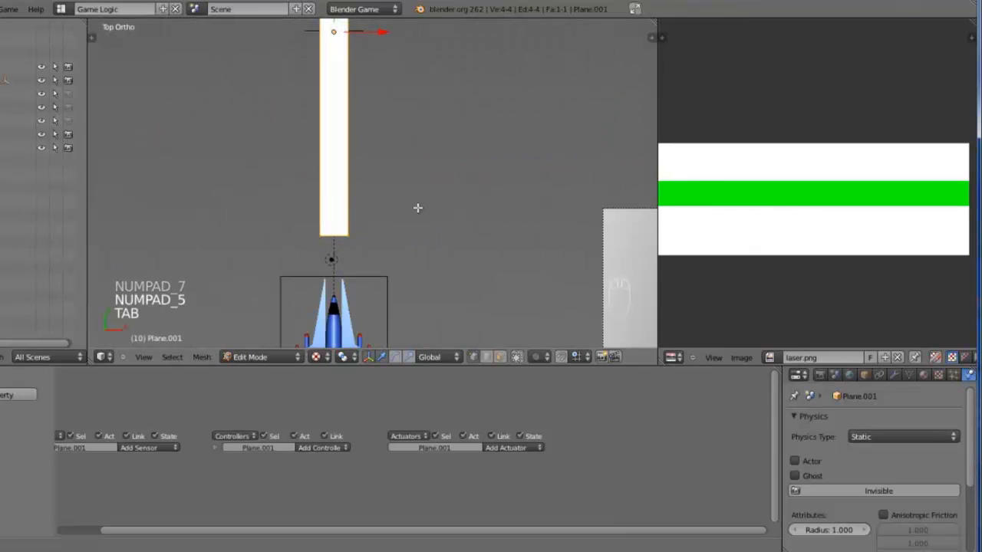
pyautogui.press('u')
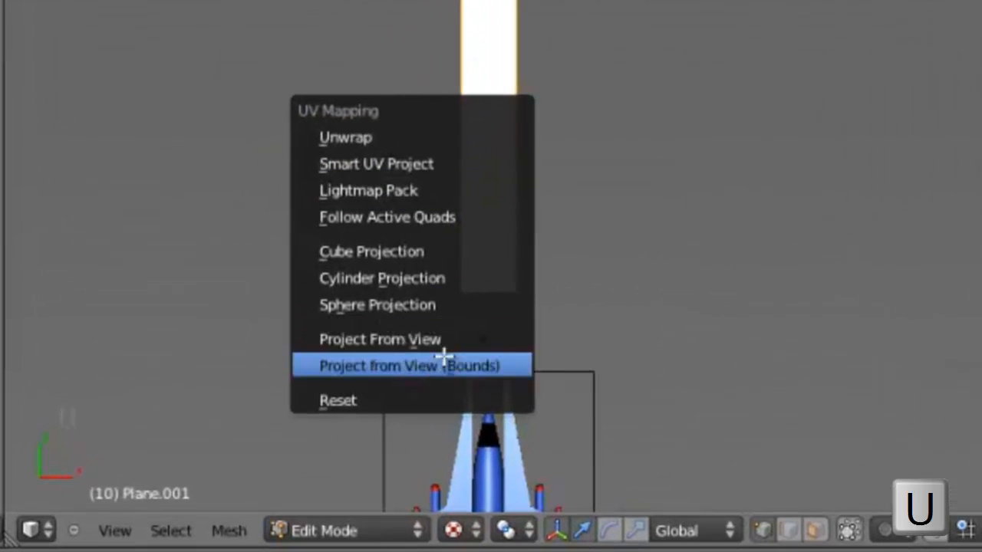
pyautogui.click(442, 362)
# - Enlarge the UV/Image Editor area and rotate the plane's UVs by 90 degrees
pyautogui.moveTo(384, 244); pyautogui.dragTo(324, 97, button='middle')
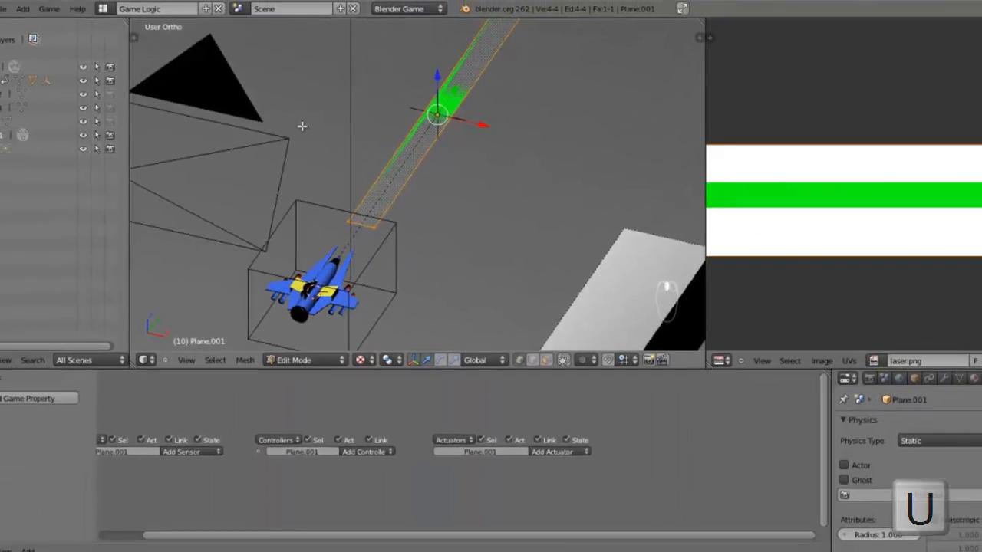
pyautogui.press('KP_5')
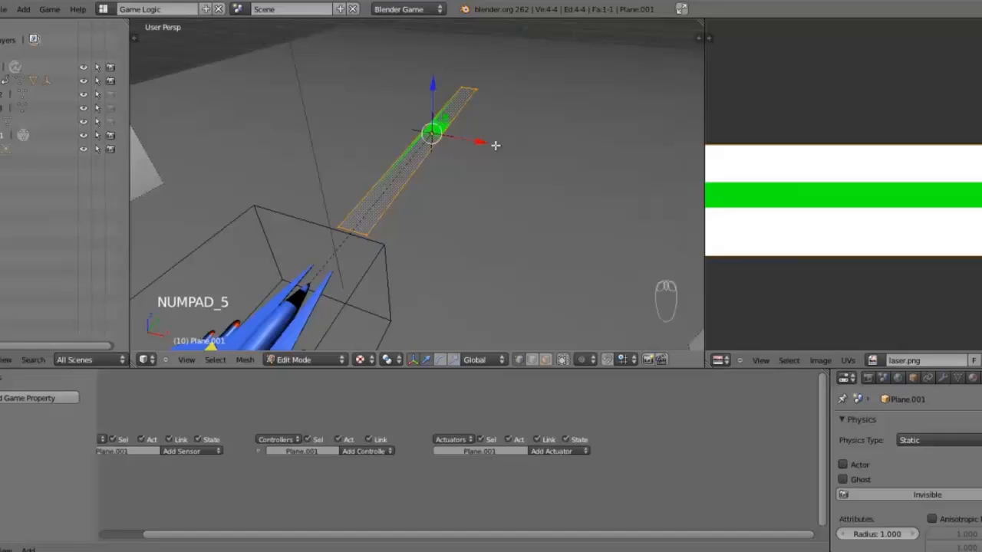
pyautogui.moveTo(495, 145); pyautogui.dragTo(586, 248, button='middle')
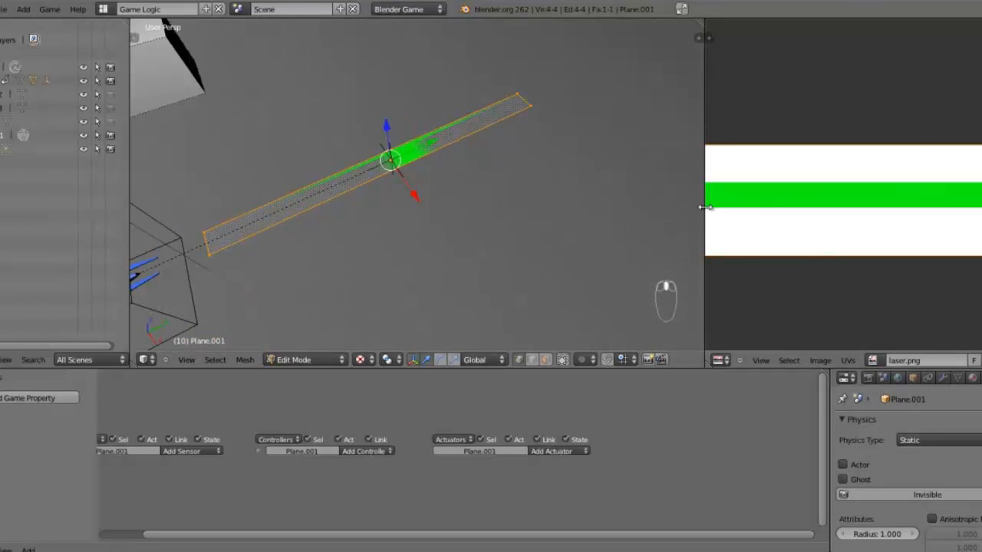
pyautogui.moveTo(703, 207); pyautogui.dragTo(483, 207)
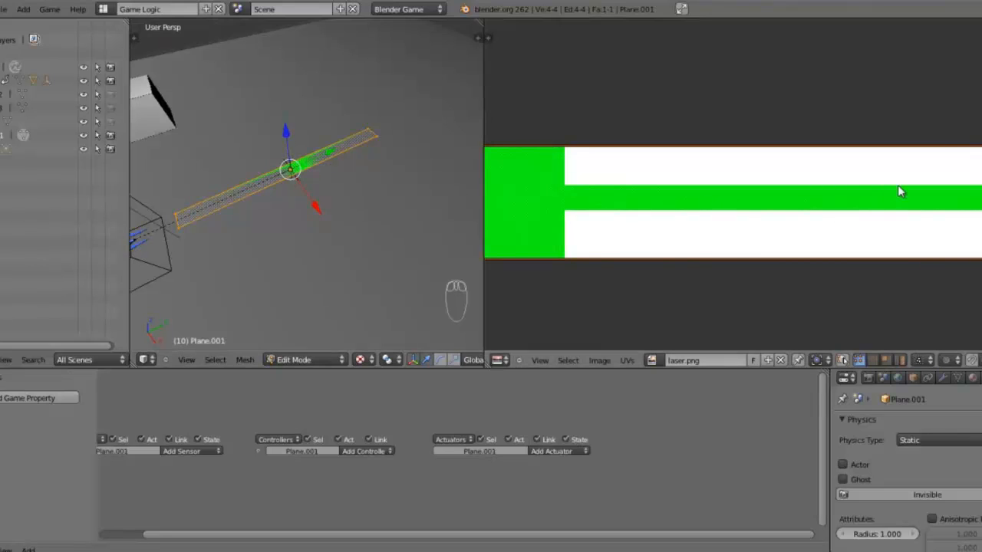
pyautogui.write('r90')
pyautogui.press('Return')
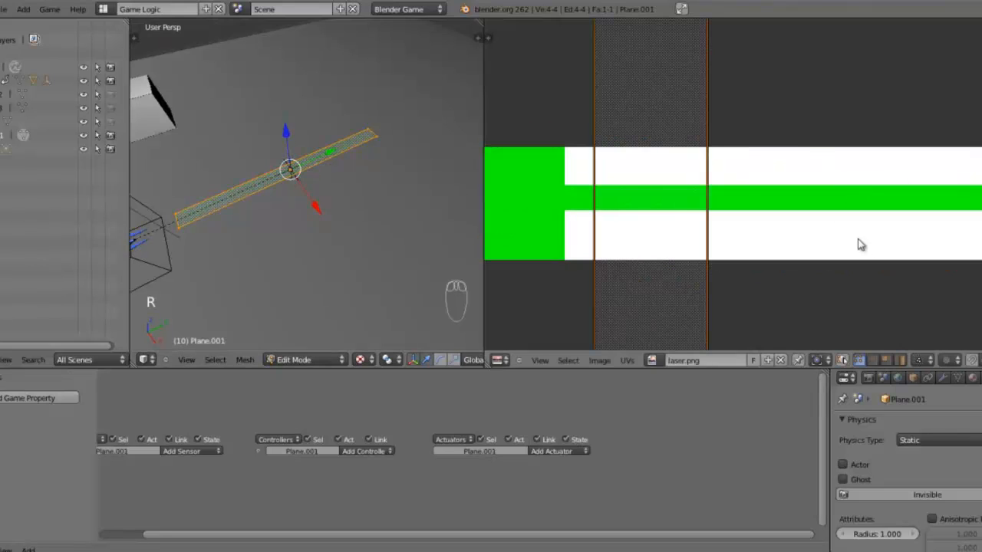
# - Scale the plane's UVs down to the laser image's height, and stretch them along X over the green beam
pyautogui.press('s')
pyautogui.click(691, 220)
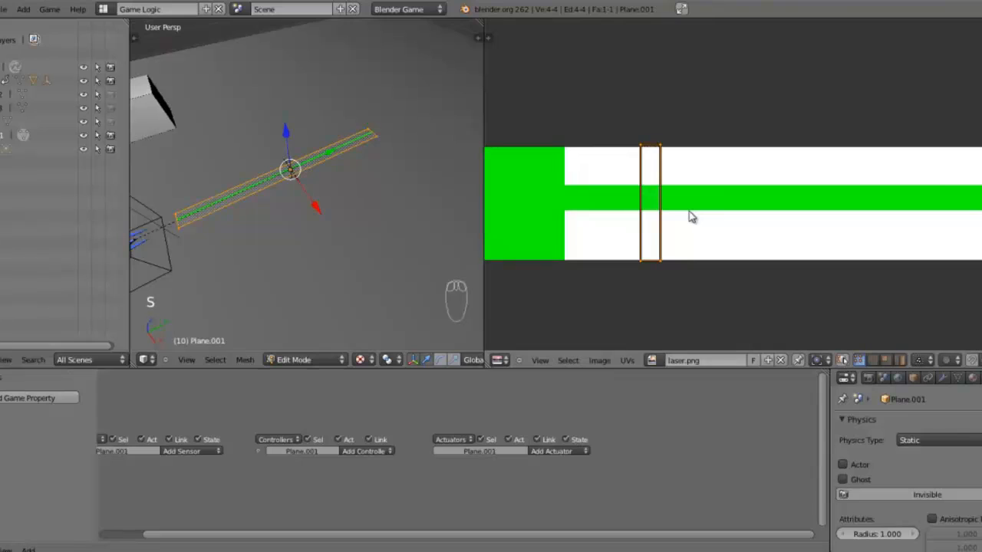
pyautogui.press('s')
pyautogui.press('x')
pyautogui.click(710, 214)
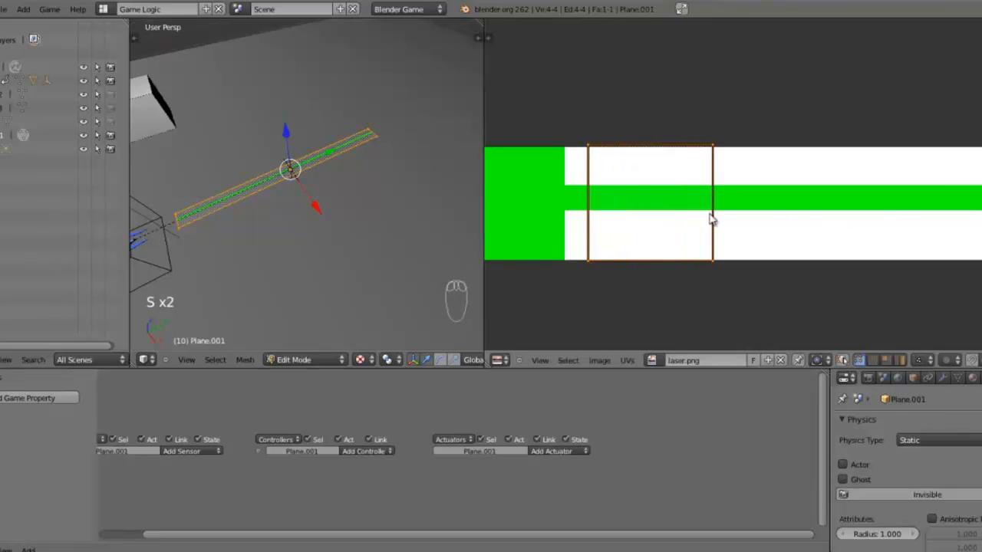
pyautogui.press('s')
pyautogui.press('x')
pyautogui.click(793, 220)
# - Move and scale the UVs to align them along the laser image, and return to Object Mode
pyautogui.press('g')
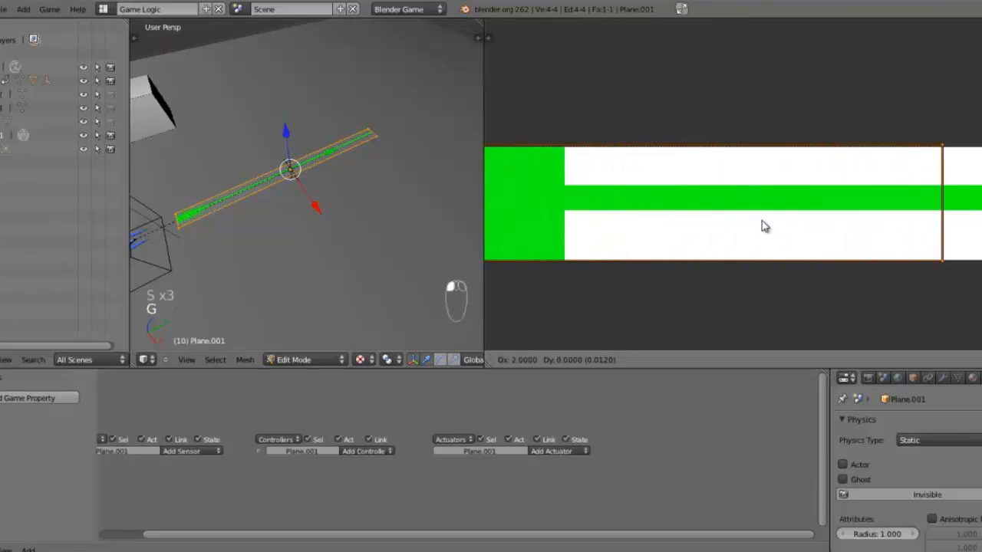
pyautogui.click(820, 223)
pyautogui.press('s')
pyautogui.click(801, 212)
pyautogui.press('g')
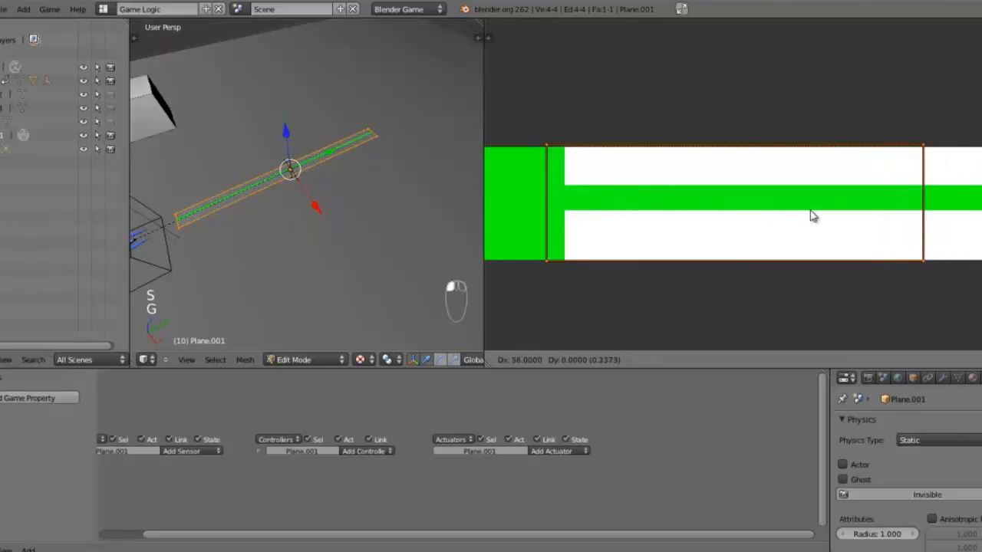
pyautogui.click(869, 211)
pyautogui.press('Tab')
# - Examine the laser texture on the plane ahead of the jet, both deselected and with the plane selected
pyautogui.moveTo(414, 191); pyautogui.dragTo(392, 188, button='middle')
pyautogui.press('a')
pyautogui.press('a')
pyautogui.moveTo(305, 282); pyautogui.dragTo(335, 80, button='middle')
pyautogui.keyDown('shift'); pyautogui.moveTo(285, 200); pyautogui.dragTo(332, 236, button='middle'); pyautogui.keyUp('shift')
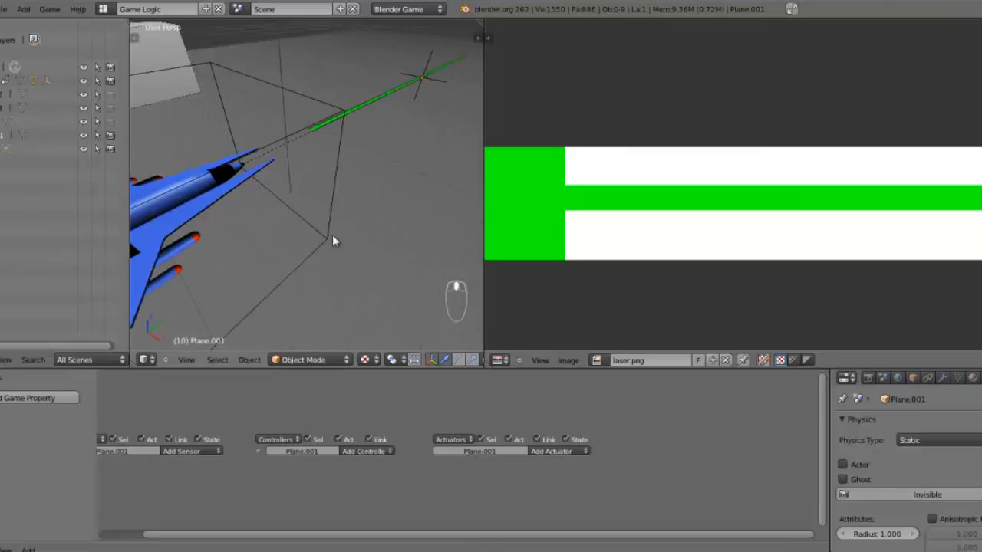
pyautogui.rightClick(363, 103)
pyautogui.rightClick(364, 105)
pyautogui.rightClick(360, 108)
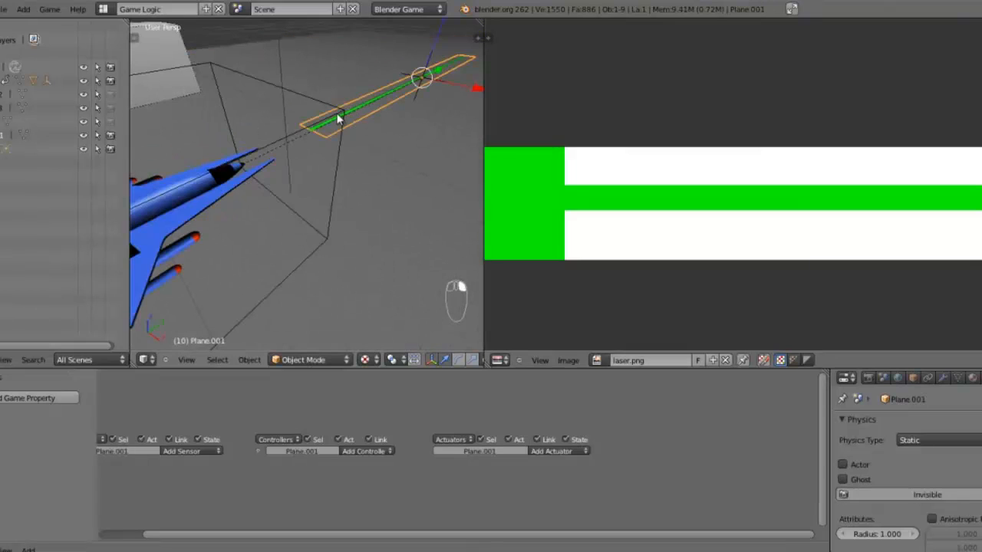
pyautogui.scroll(2, 390, 122)
pyautogui.keyDown('shift'); pyautogui.moveTo(388, 130); pyautogui.dragTo(319, 185, button='middle'); pyautogui.keyUp('shift')
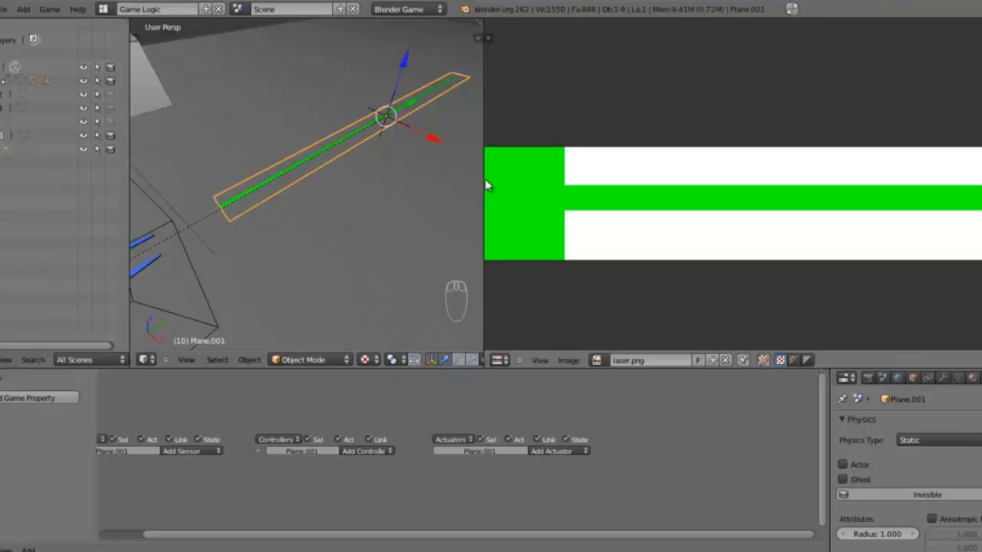
# - Widen the 3D viewport again and rename the strip plane as laser
pyautogui.moveTo(485, 179); pyautogui.dragTo(694, 187)
pyautogui.moveTo(382, 170); pyautogui.dragTo(386, 160, button='middle')
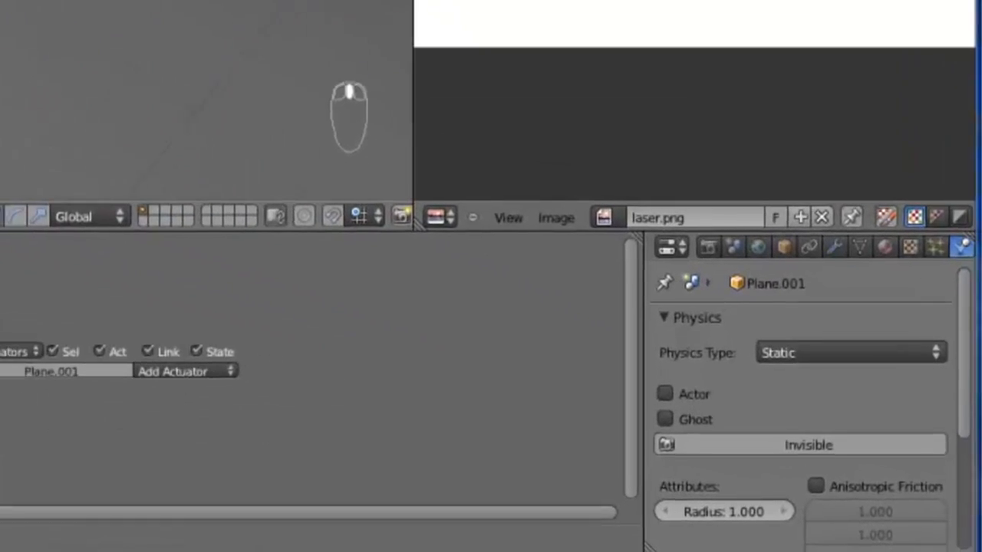
pyautogui.click(781, 244)
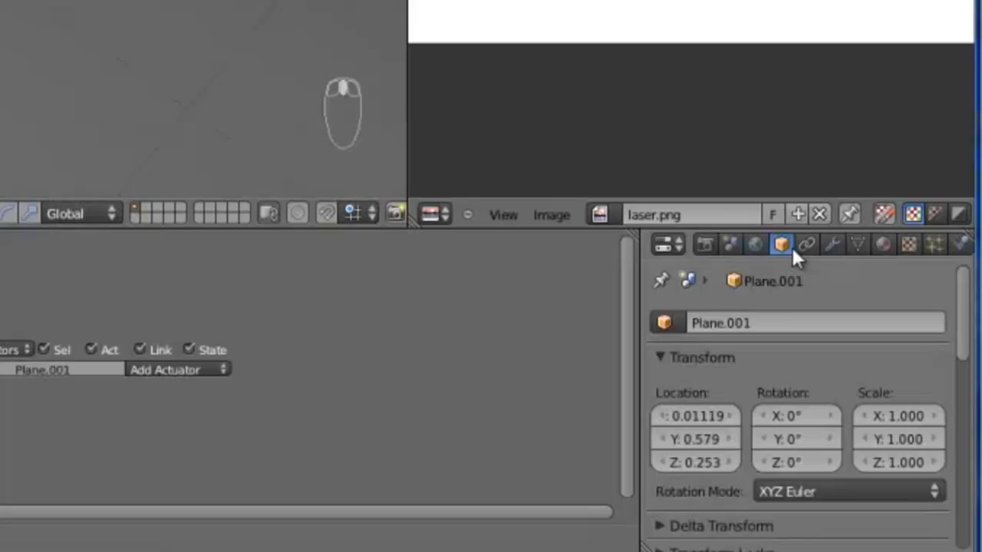
pyautogui.click(771, 322)
pyautogui.write('laser')
pyautogui.press('Return')
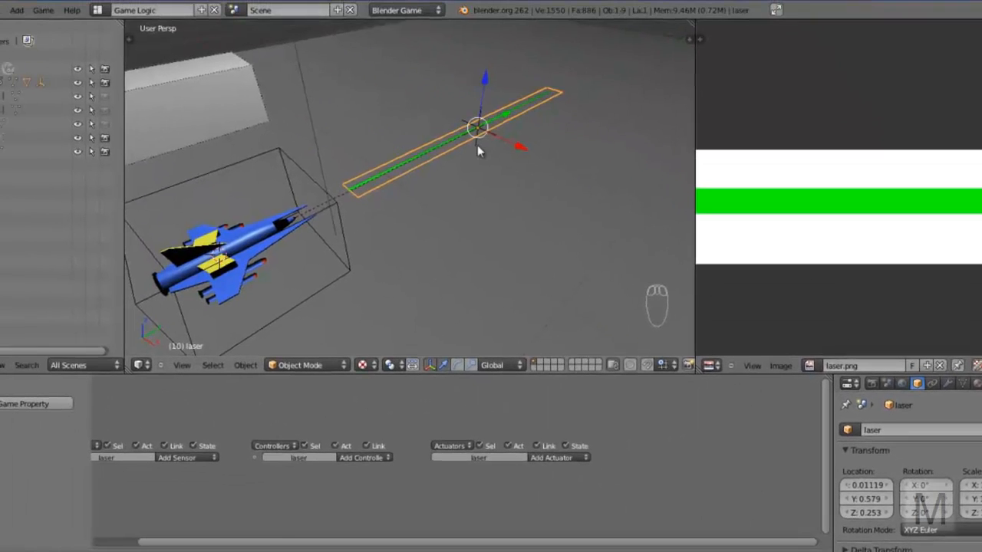
# - Move the laser plane to layer 2, check that layer, and go back to layer 1
pyautogui.press('m')
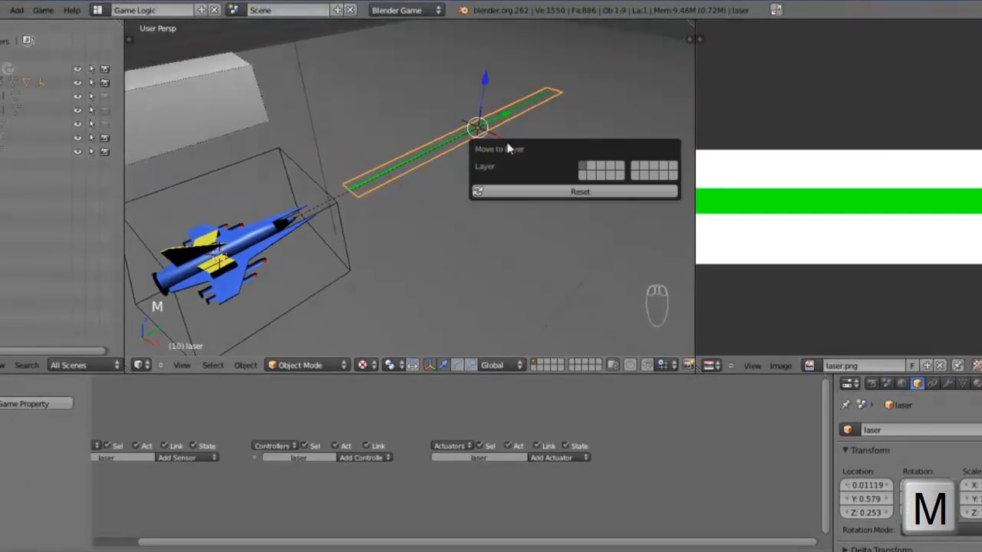
pyautogui.click(589, 166)
pyautogui.click(539, 365)
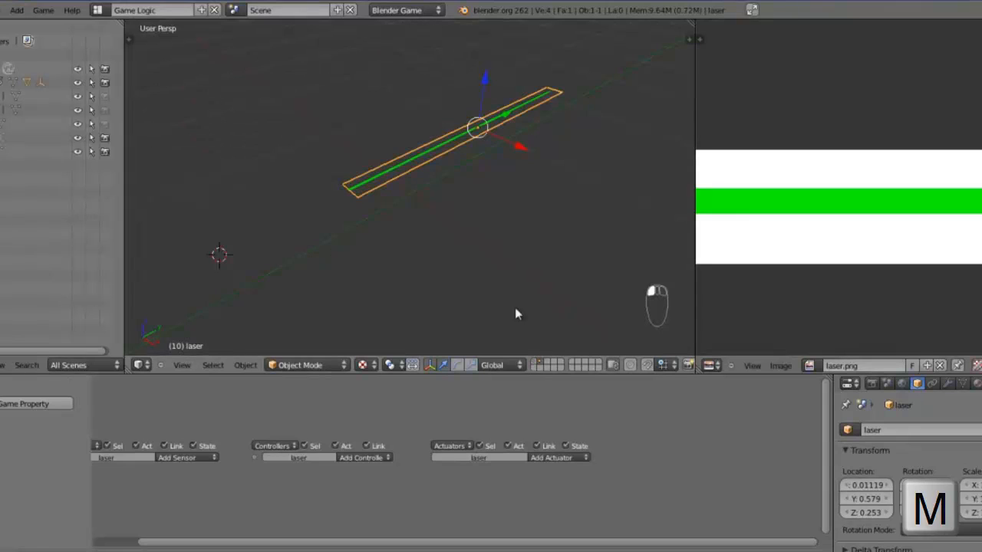
pyautogui.click(536, 366)
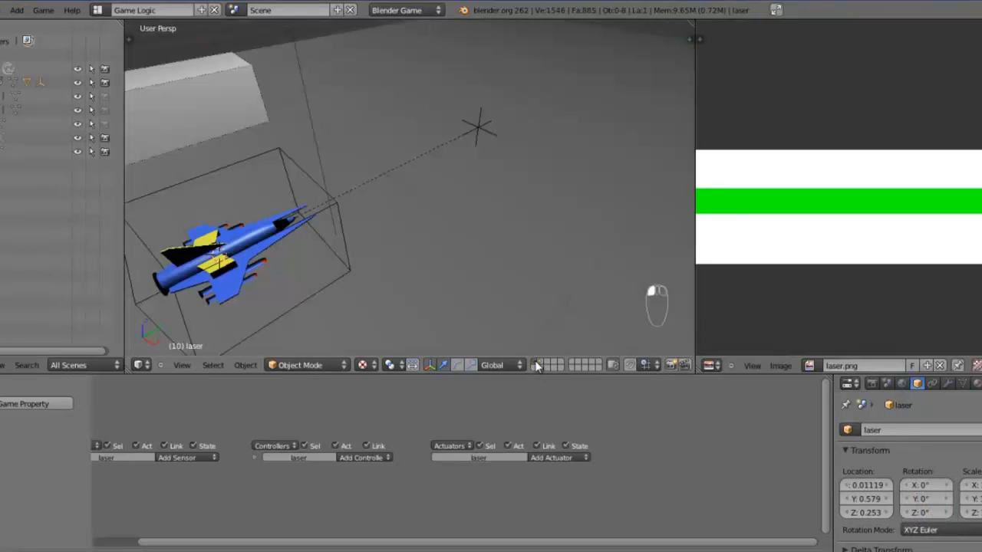
# - Select the Empty ahead of the jet and give it an Edit Object actuator
pyautogui.hotkey('shift', 'a')
pyautogui.click(476, 127)
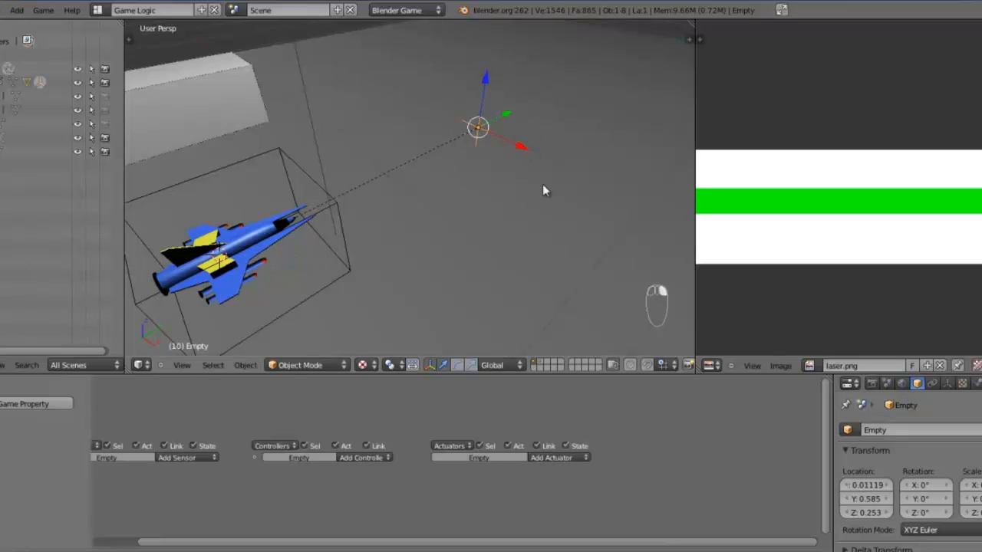
pyautogui.moveTo(562, 462); pyautogui.dragTo(582, 455, button='middle')
pyautogui.scroll(4, 582, 448)
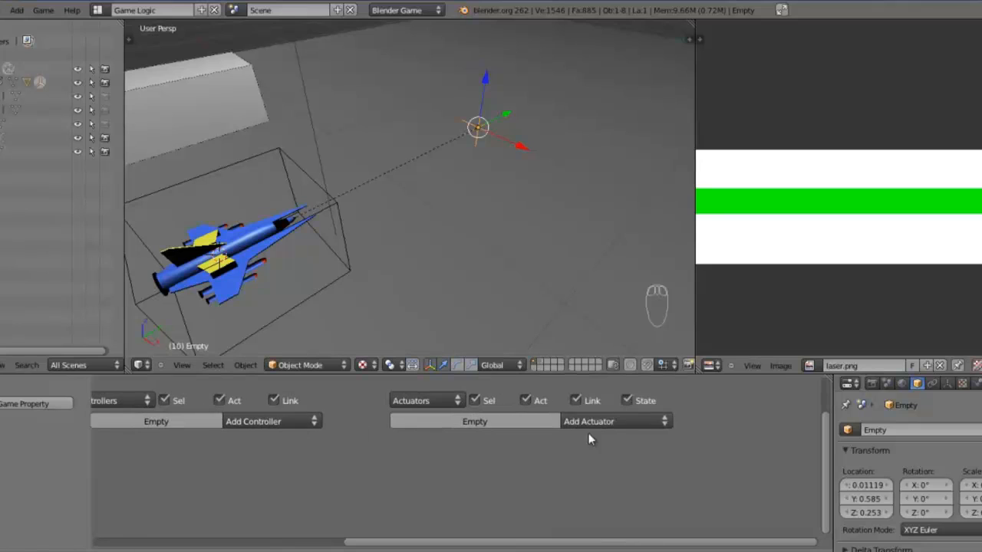
pyautogui.click(600, 429)
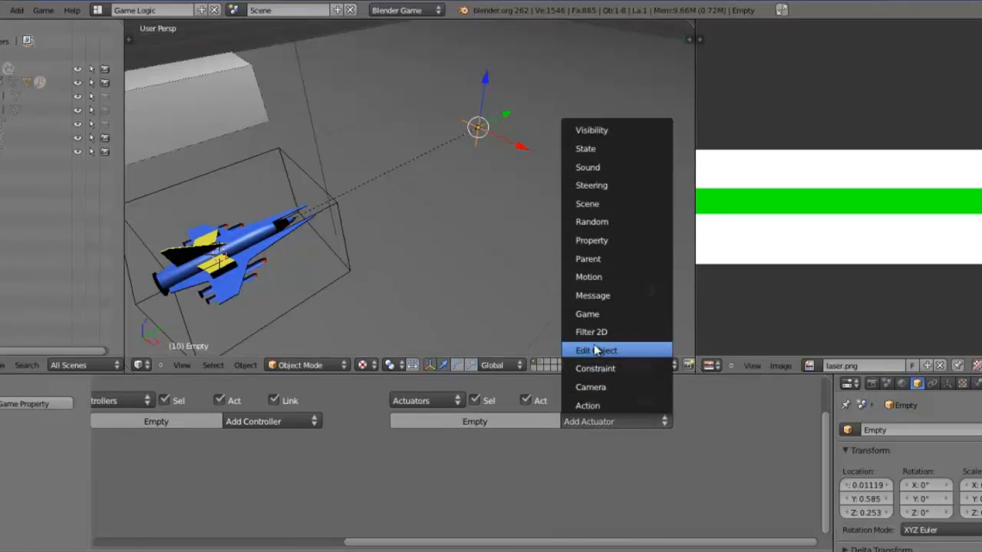
pyautogui.click(627, 350)
# - Set the Add Object actuator to spawn the laser object with a time of 5
pyautogui.scroll(-2, 537, 453)
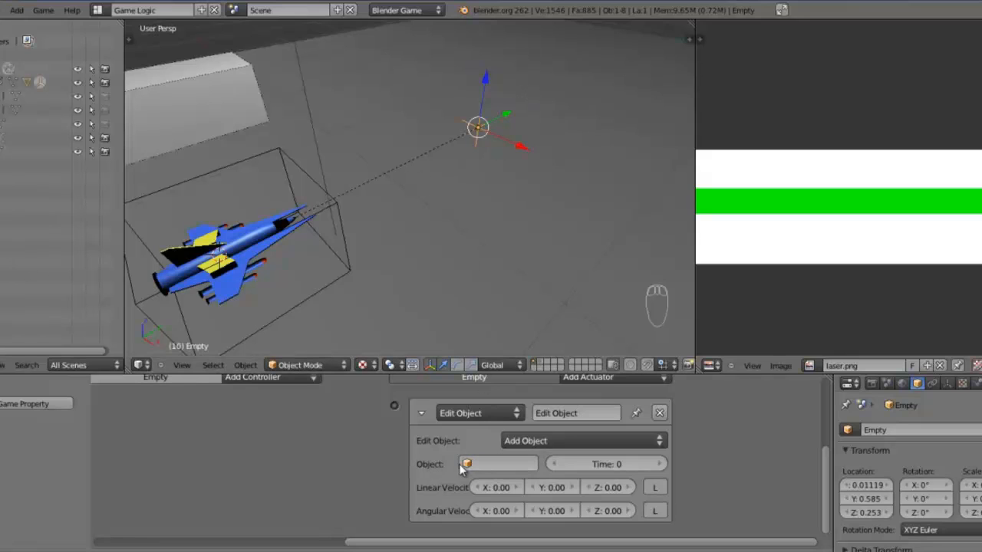
pyautogui.click(506, 464)
pyautogui.click(487, 391)
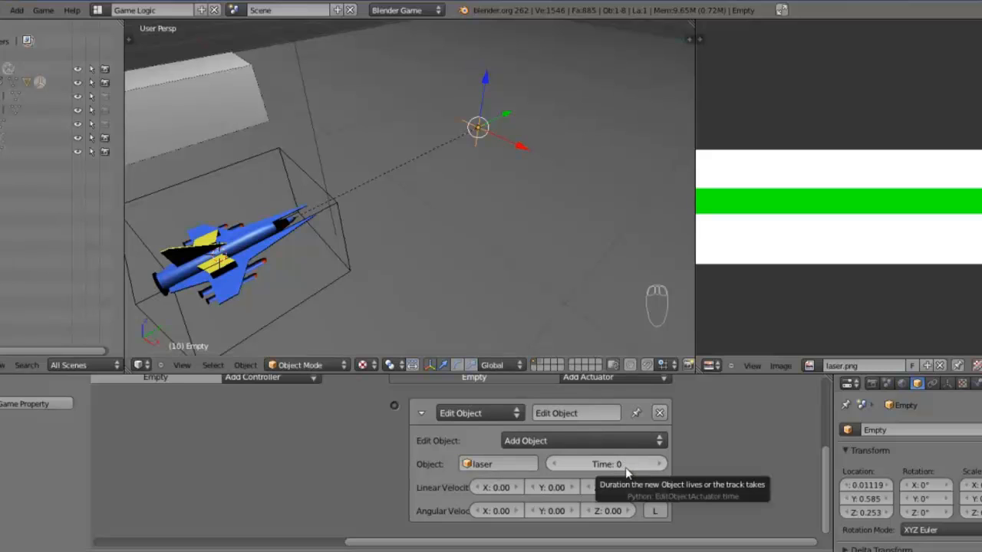
pyautogui.click(624, 464)
pyautogui.write('5')
pyautogui.press('Return')
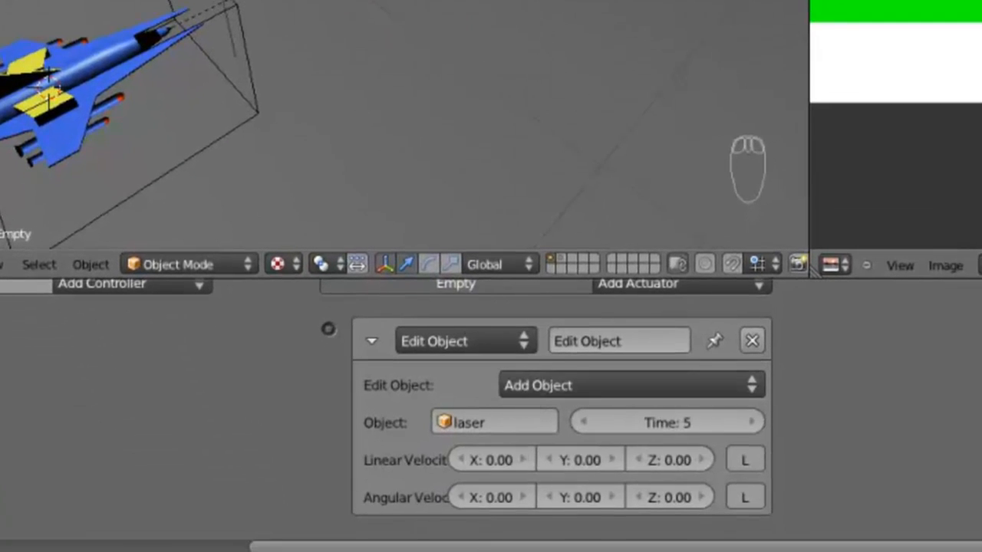
pyautogui.moveTo(539, 458); pyautogui.dragTo(636, 473, button='middle')
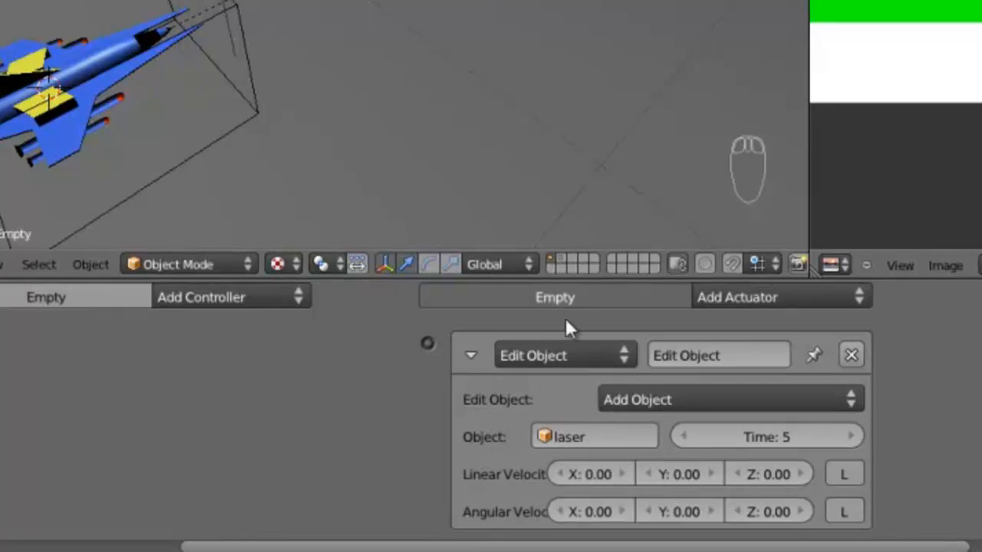
pyautogui.moveTo(565, 328); pyautogui.dragTo(702, 290, button='middle')
pyautogui.moveTo(517, 399); pyautogui.dragTo(460, 313, button='middle')
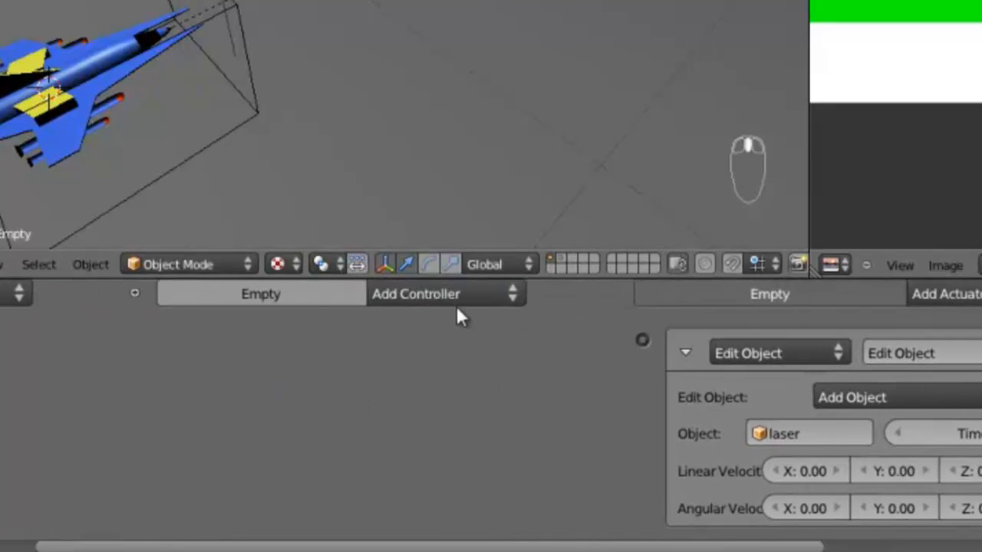
# - Add an And controller to the Empty and connect it to the Edit Object actuator
pyautogui.click(450, 291)
pyautogui.click(424, 322)
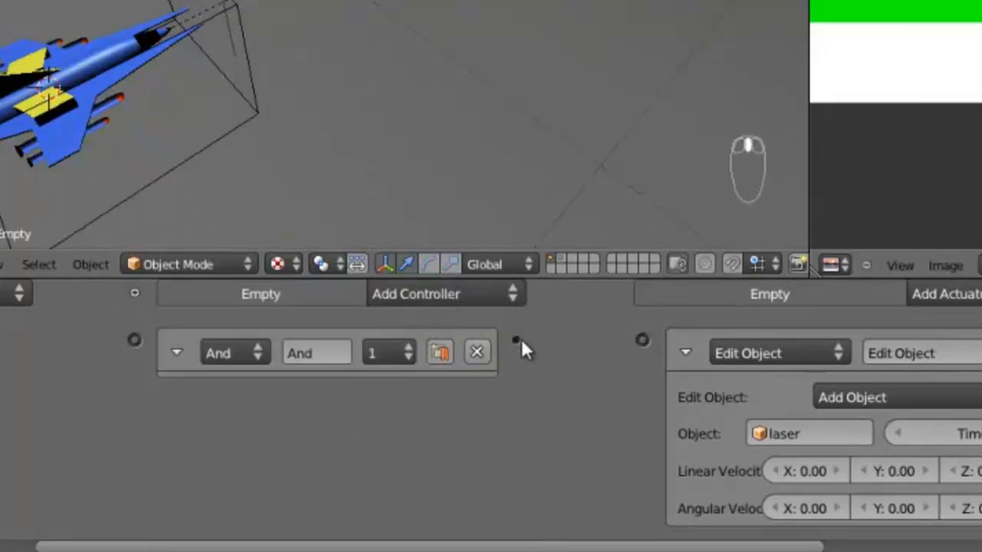
pyautogui.moveTo(630, 344); pyautogui.dragTo(642, 340)
pyautogui.moveTo(458, 387); pyautogui.dragTo(555, 335, button='middle')
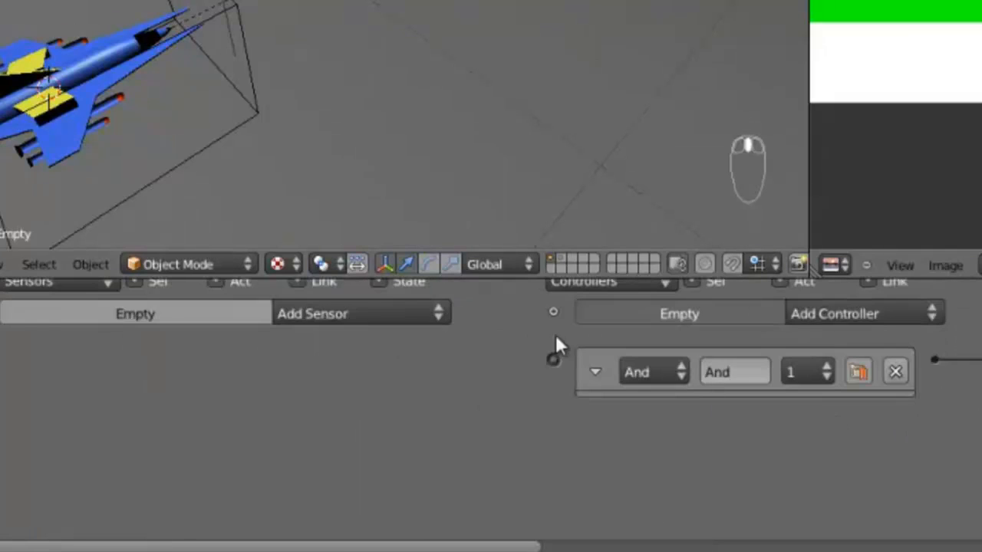
# - Add a Mouse sensor with the Left Button event to the Empty and connect it to the And controller
pyautogui.click(403, 307)
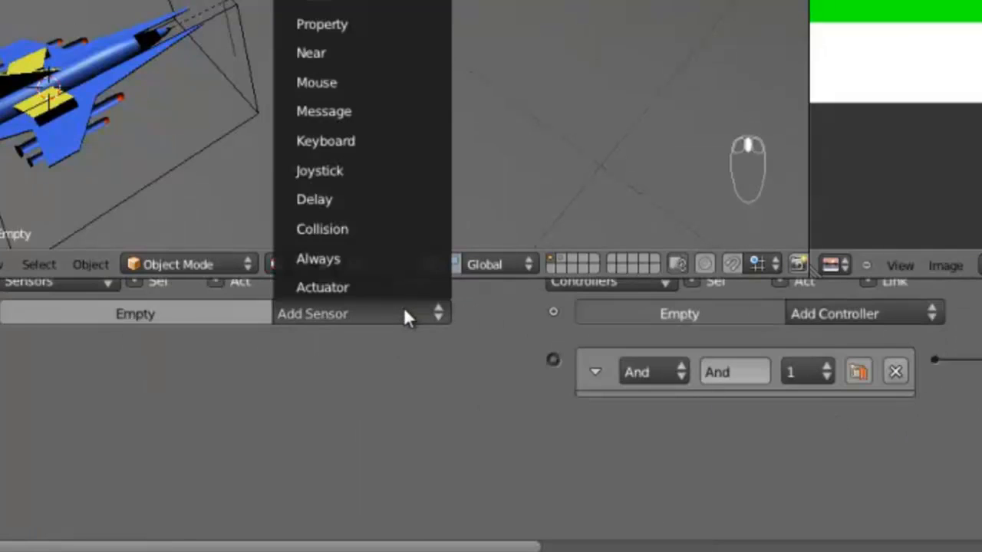
pyautogui.click(358, 81)
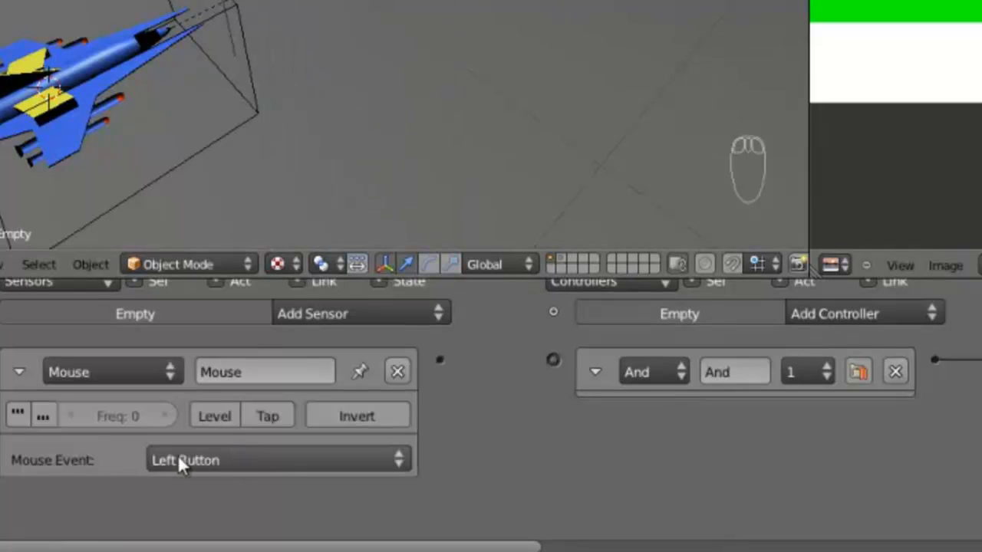
pyautogui.click(222, 468)
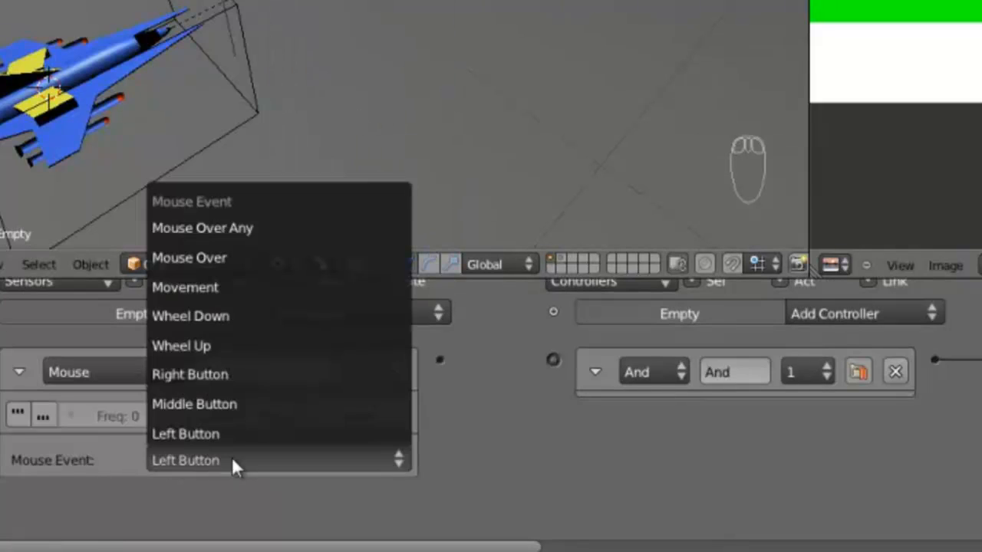
pyautogui.click(224, 434)
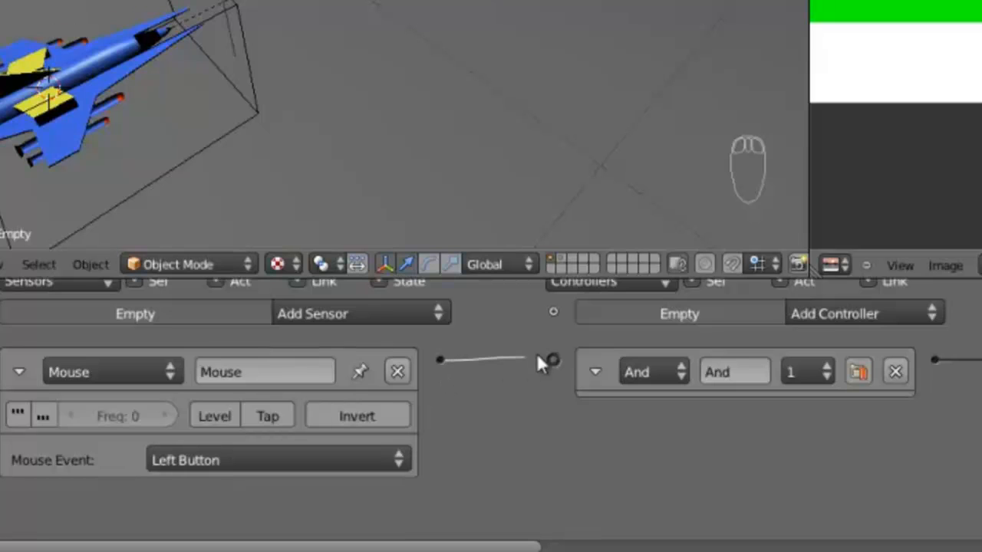
pyautogui.moveTo(537, 355); pyautogui.dragTo(558, 360)
pyautogui.moveTo(530, 422); pyautogui.dragTo(0, 420, button='middle')
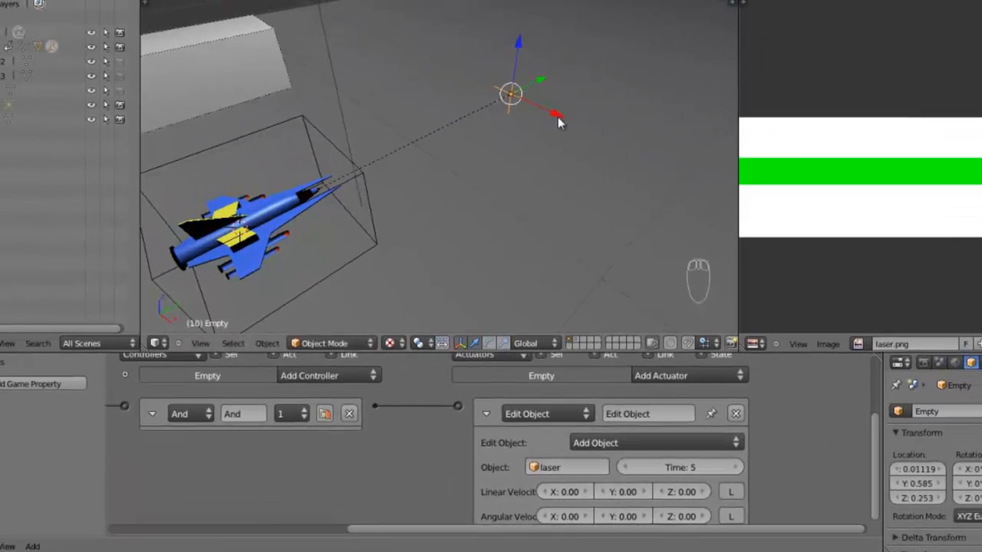
# - Save the file as nave_01.blend and switch the 3D viewport to the camera view
pyautogui.hotkey('ctrl', 'shift', 's')
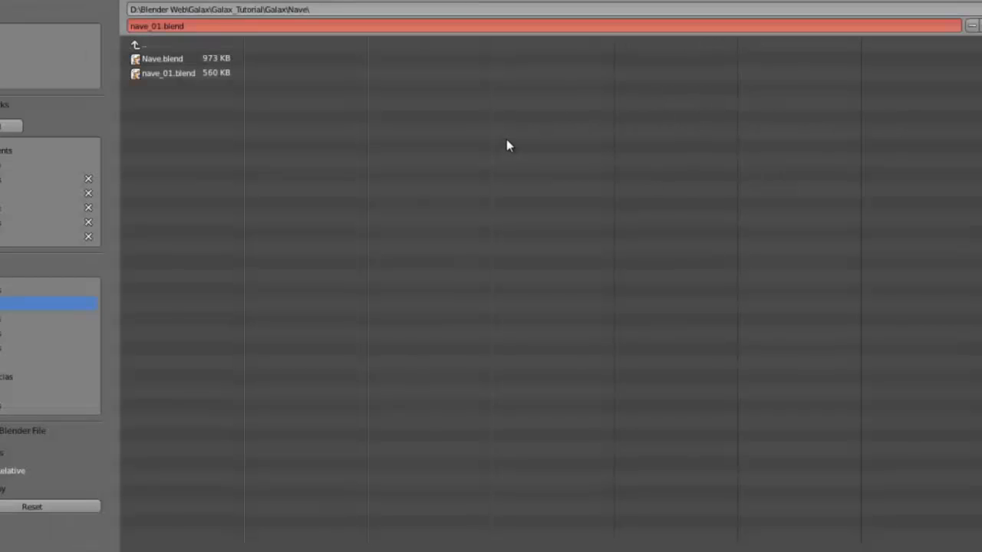
pyautogui.click(848, 109)
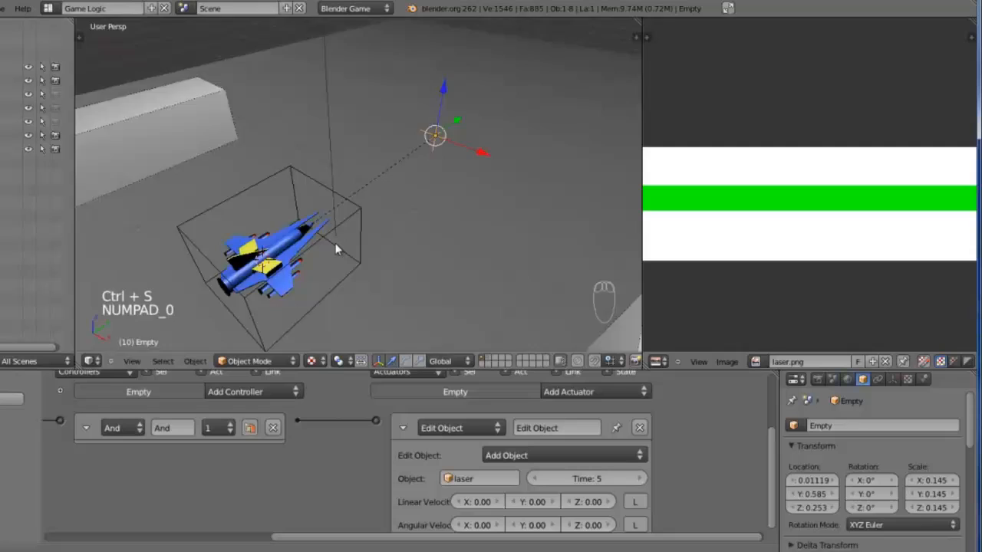
pyautogui.press('KP_0')
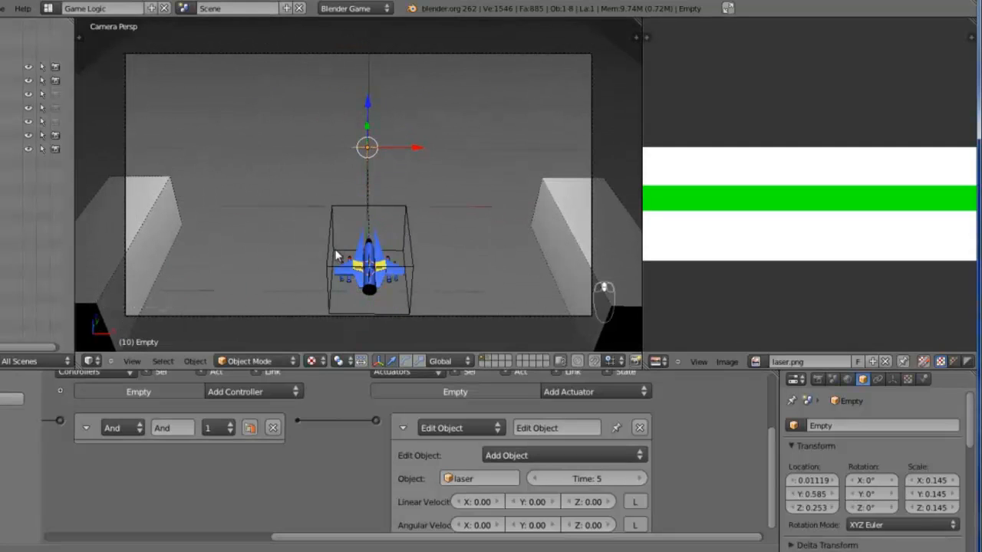
# - Run the game to test steering the jet from side to side while firing the laser, and stop it
pyautogui.press('p')
pyautogui.press('Left')
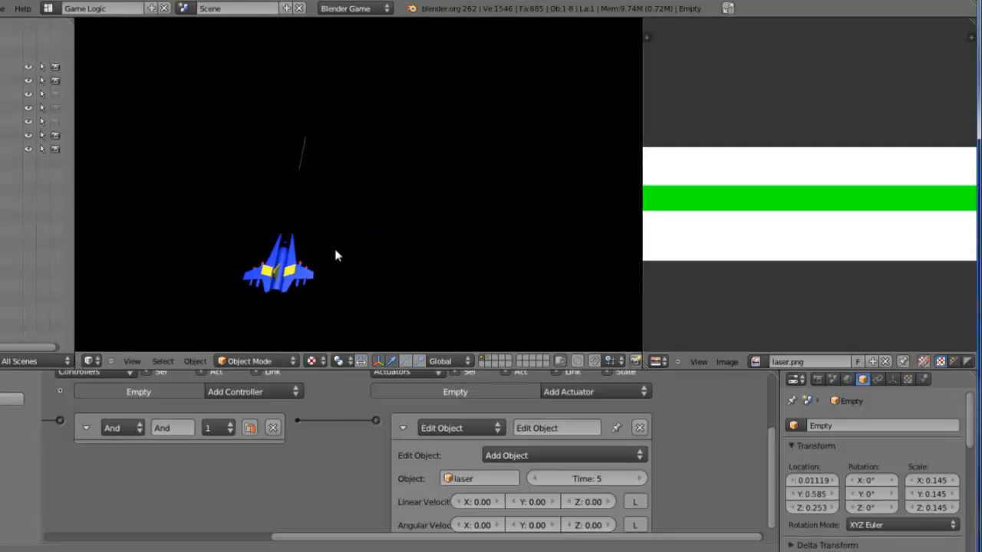
pyautogui.press('Right')
pyautogui.press('Left')
pyautogui.press('Right')
pyautogui.press('Left')
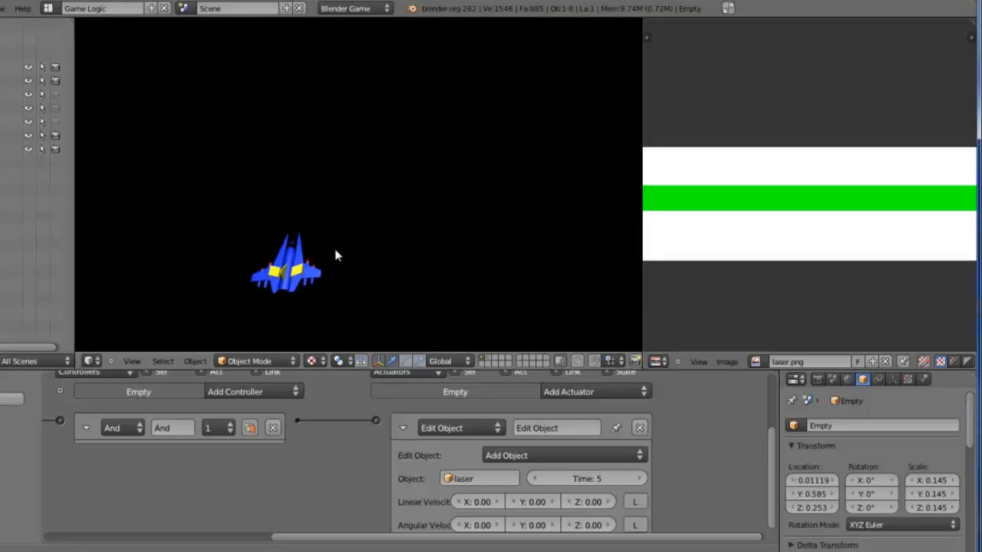
pyautogui.press('Right')
pyautogui.press('Left')
pyautogui.press('Right')
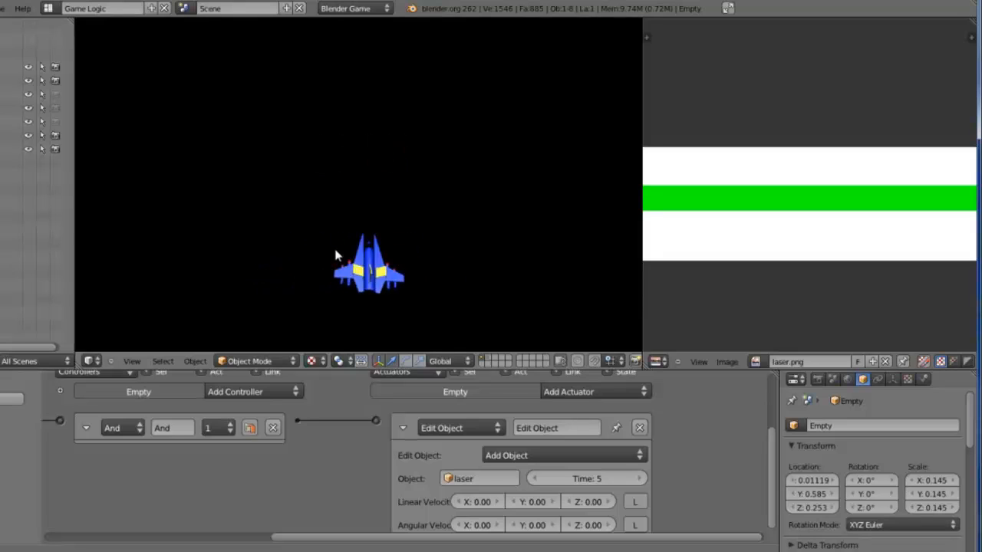
pyautogui.press('Left')
pyautogui.press('Right')
pyautogui.press('Left')
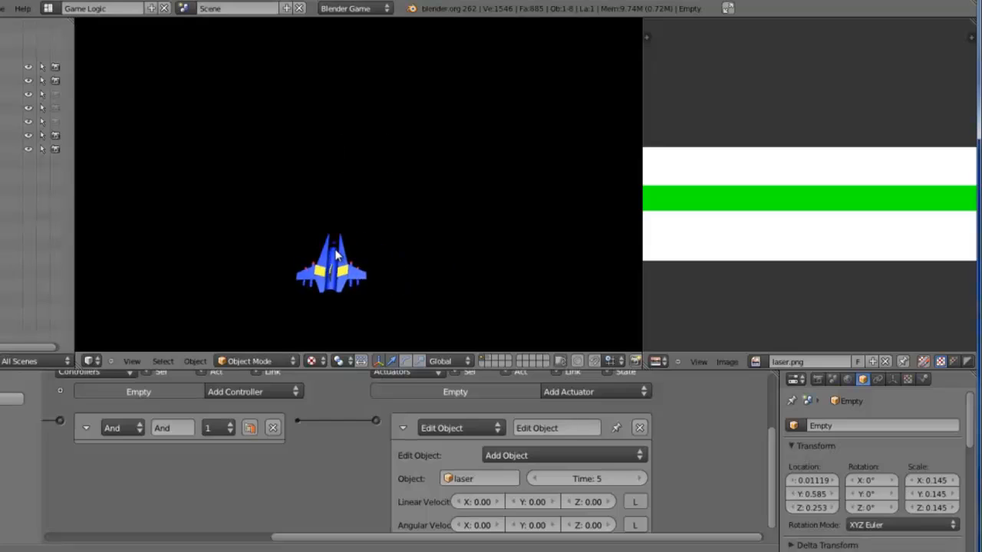
pyautogui.press('Right')
pyautogui.press('Right')
pyautogui.press('Left')
pyautogui.press('Left')
pyautogui.press('Left')
pyautogui.press('Right')
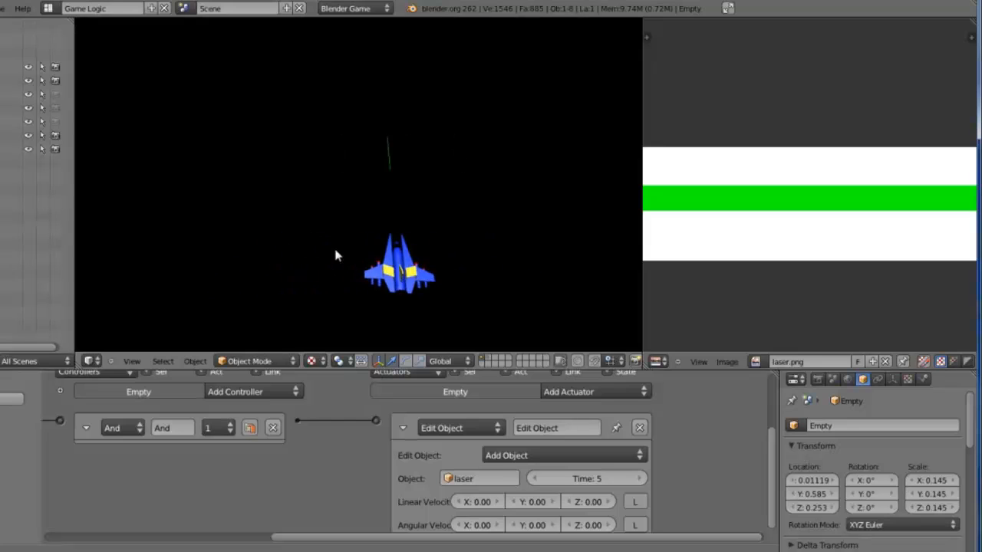
pyautogui.press('Left')
pyautogui.press('Right')
pyautogui.press('Escape')
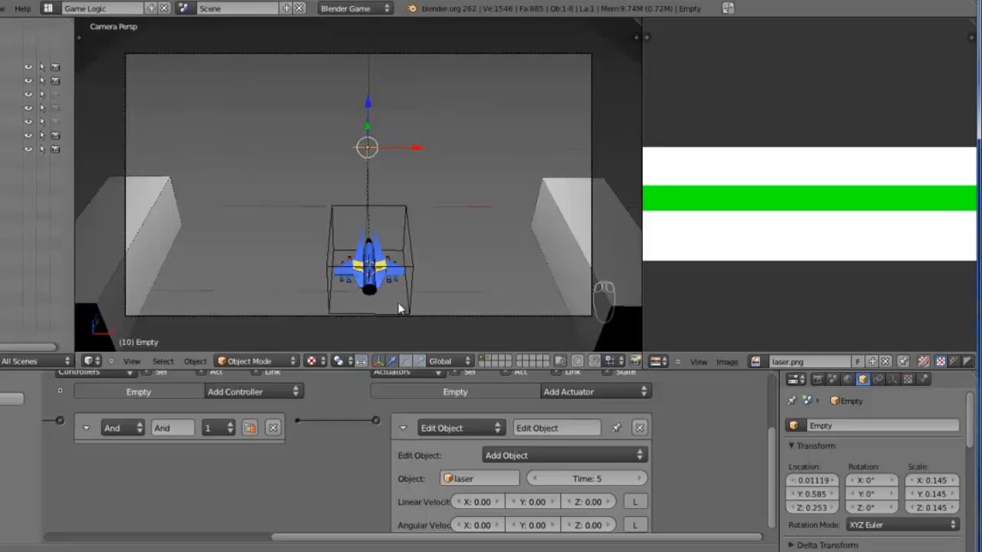
# - Scale up the laser plane on layer 2 by about 2.66, apply its scale, and return to layer 1
pyautogui.click(491, 358)
pyautogui.rightClick(376, 154)
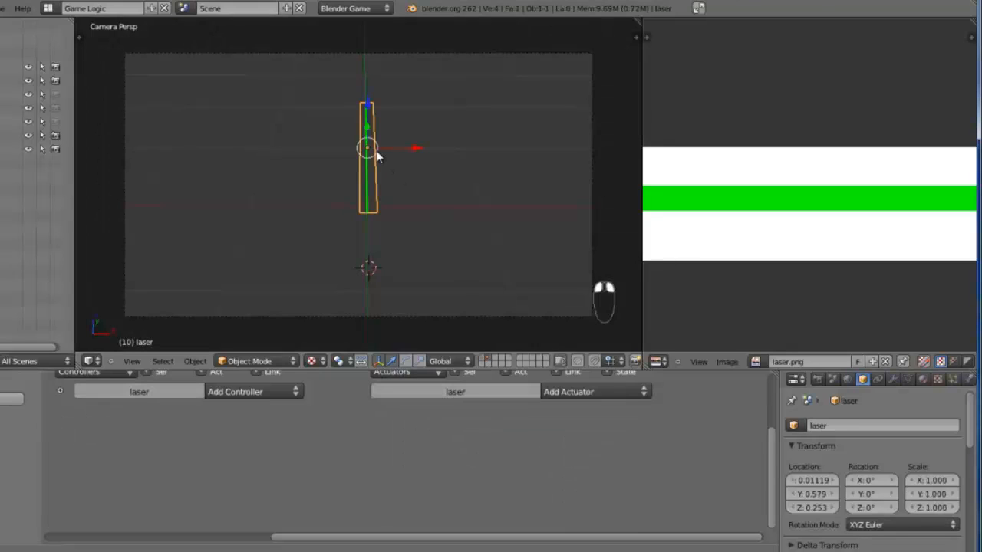
pyautogui.press('s')
pyautogui.click(491, 151)
pyautogui.hotkey('ctrl', 'a')
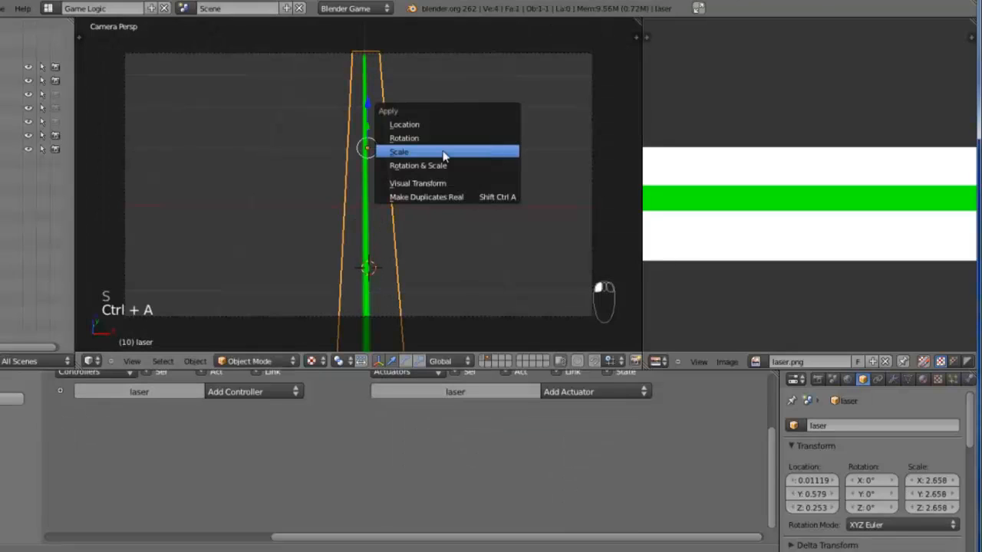
pyautogui.click(491, 154)
pyautogui.click(481, 362)
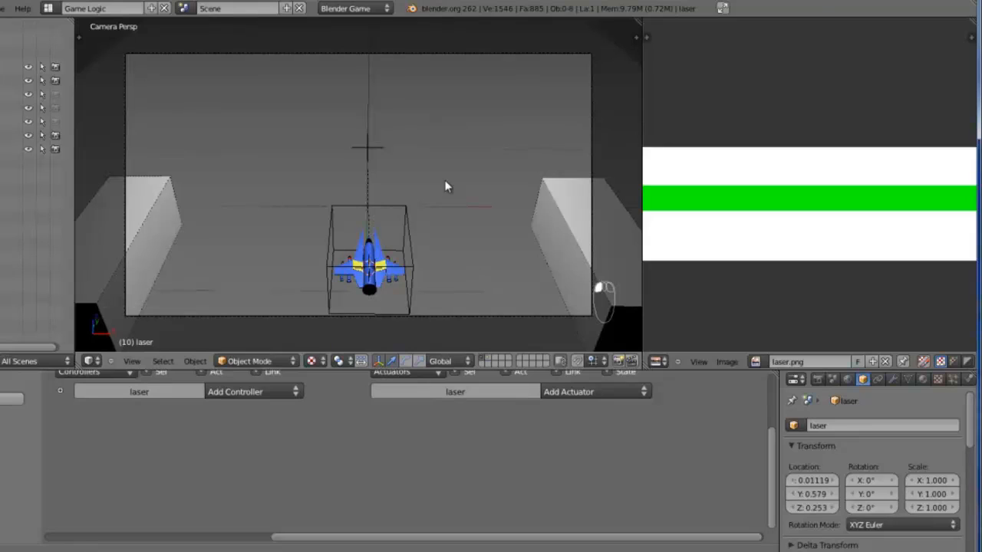
# - Test the enlarged laser in the running game while moving the jet left and right, and exit the game
pyautogui.press('p')
pyautogui.press('space')
pyautogui.press('Left')
pyautogui.press('Right')
pyautogui.press('space')
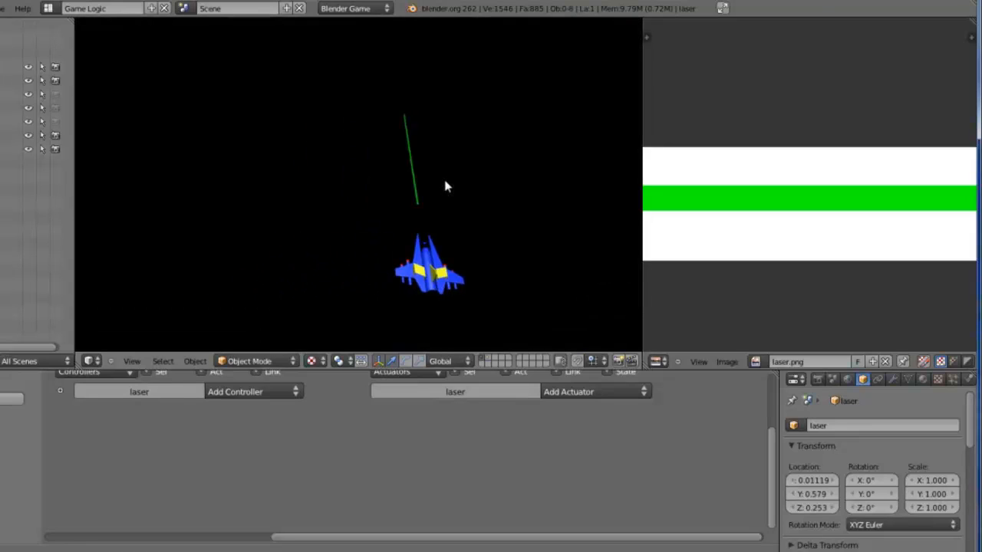
pyautogui.press('Left')
pyautogui.press('space')
pyautogui.press('Right')
pyautogui.press('space')
pyautogui.press('Left')
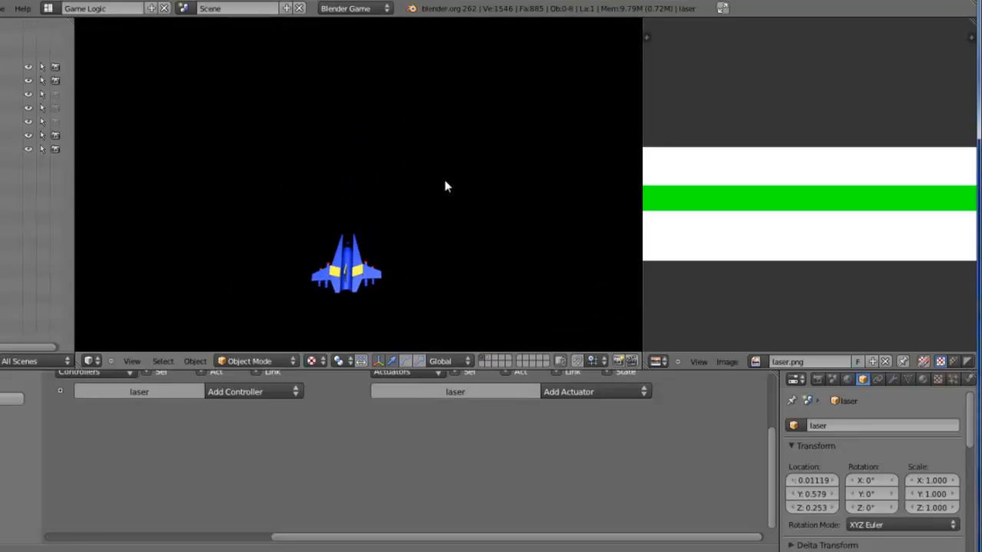
pyautogui.press('Right')
pyautogui.press('space')
pyautogui.press('Left')
pyautogui.press('Escape')
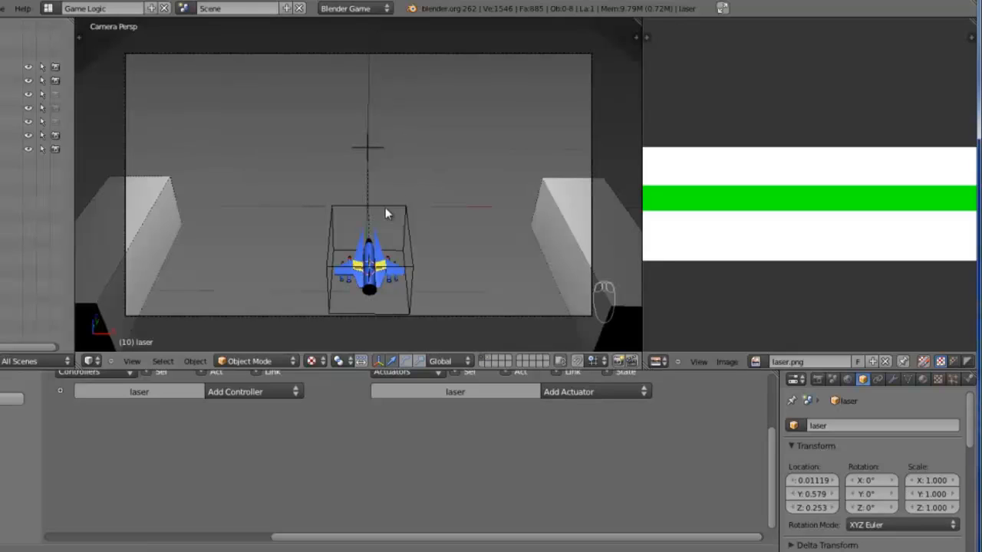
pyautogui.press('Home')
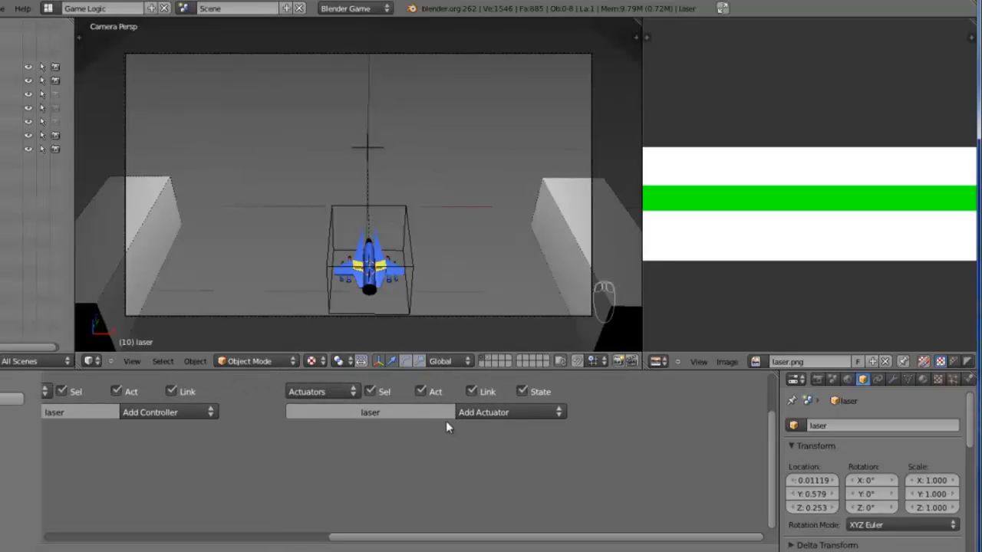
pyautogui.click(536, 413)
pyautogui.click(490, 359)
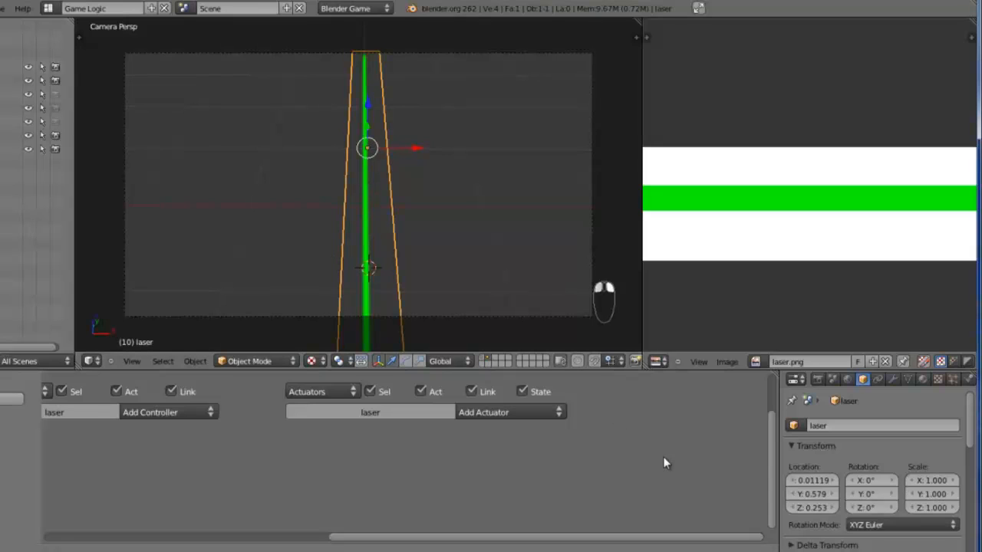
pyautogui.click(484, 360)
# - Collapse the Empty's Edit Object actuator, add a Sound actuator, and connect it to the And controller
pyautogui.rightClick(360, 148)
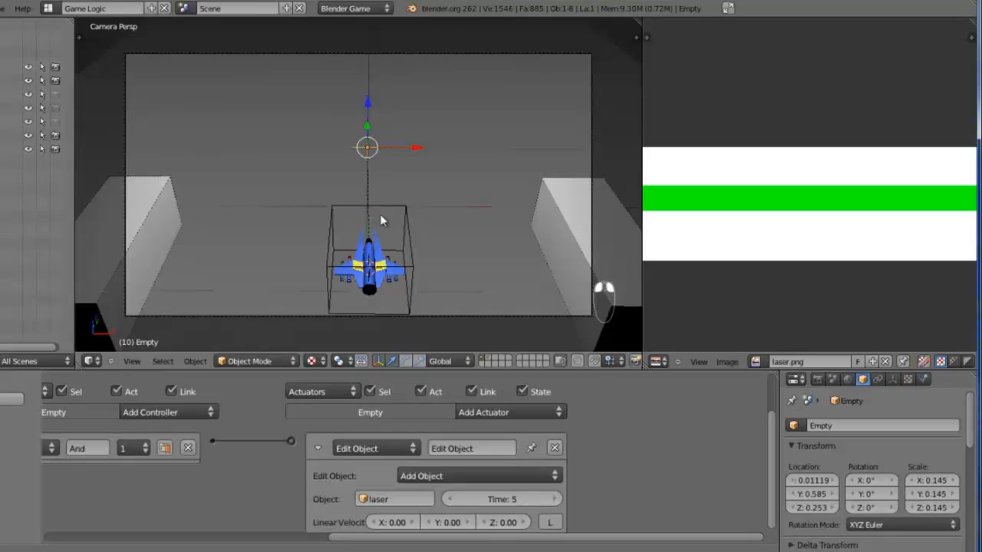
pyautogui.click(320, 449)
pyautogui.moveTo(398, 443); pyautogui.dragTo(497, 428, button='middle')
pyautogui.click(601, 392)
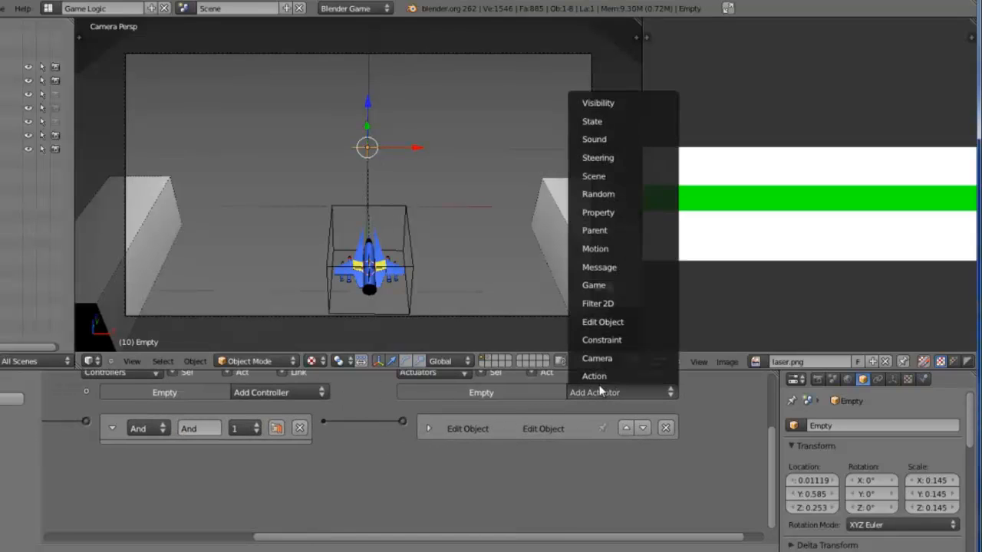
pyautogui.click(615, 141)
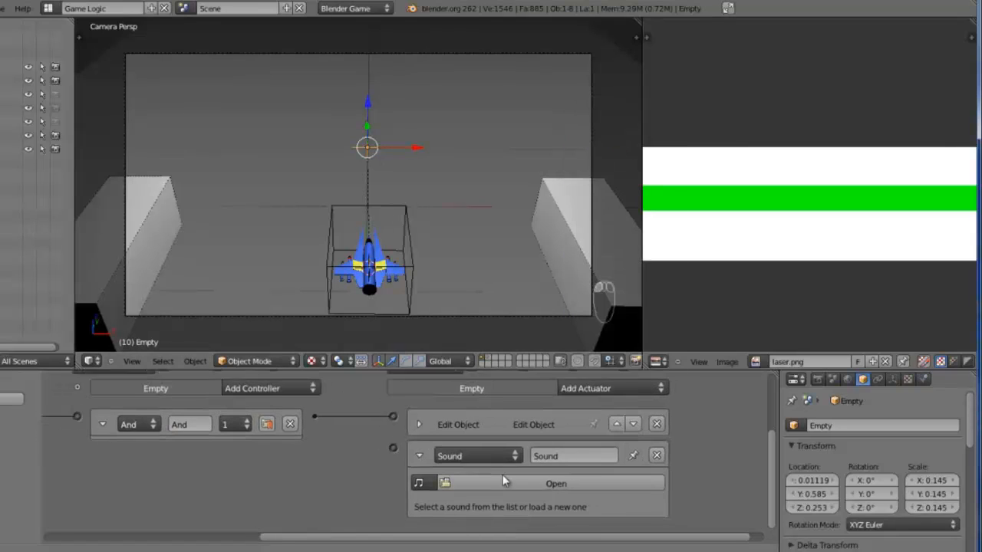
pyautogui.moveTo(342, 444); pyautogui.dragTo(462, 450, button='middle')
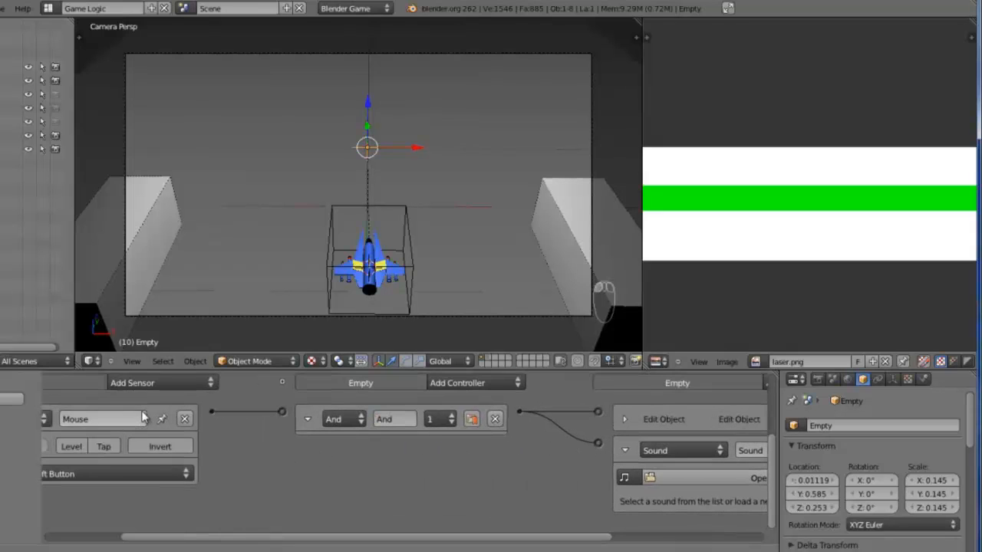
# - Load Laser.wav from the Galax bookmark's Sons folder into the Sound actuator
pyautogui.keyDown('ctrl'); pyautogui.hscroll(5, 230, 417); pyautogui.keyUp('ctrl')
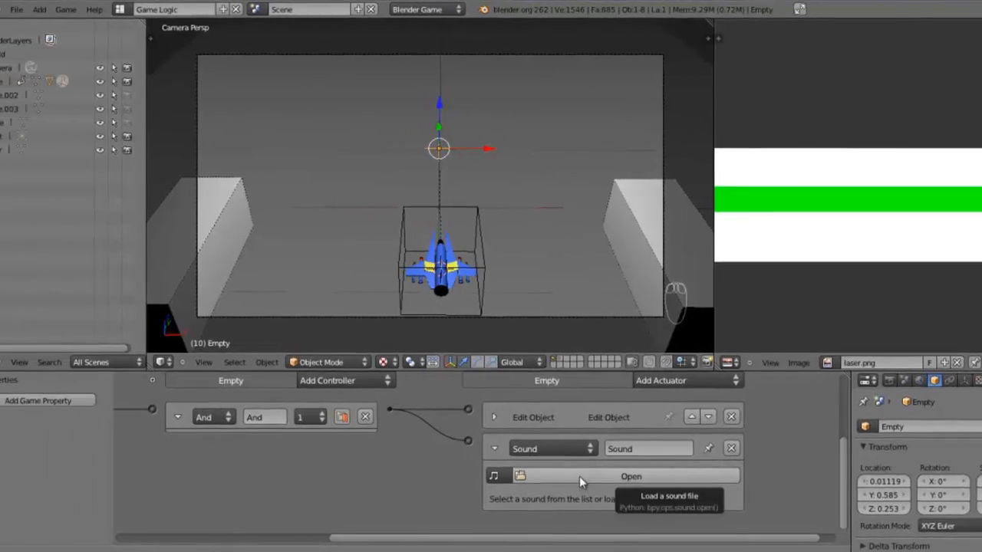
pyautogui.click(514, 475)
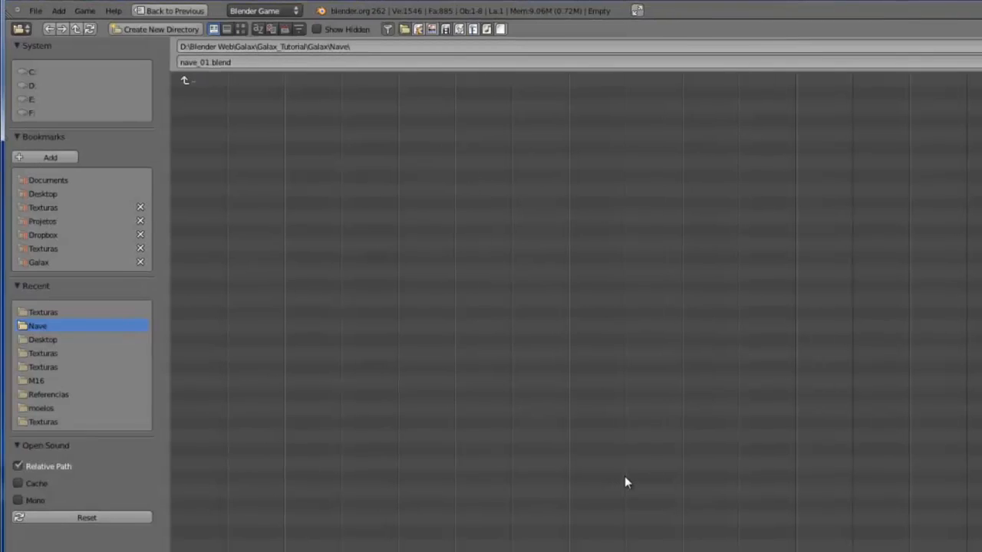
pyautogui.click(40, 262)
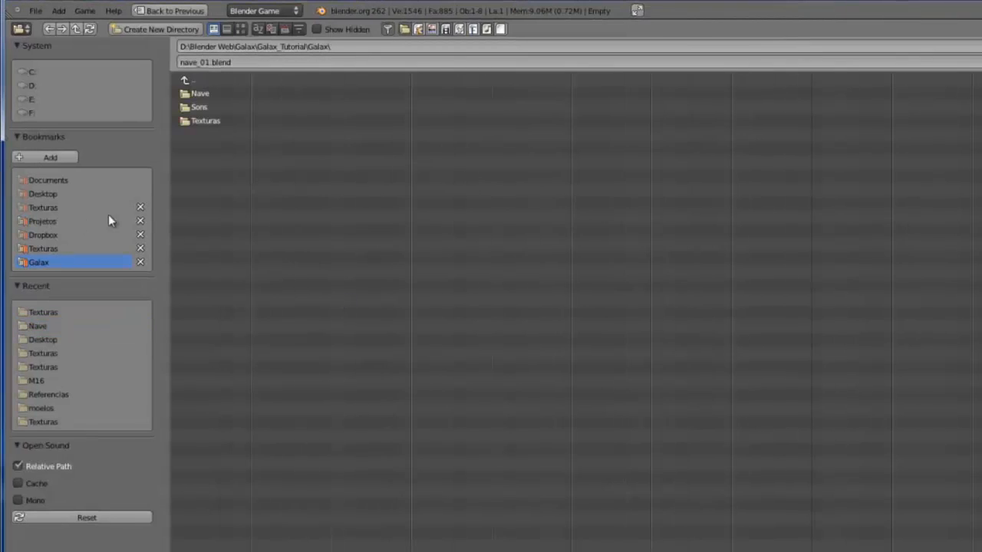
pyautogui.click(220, 109)
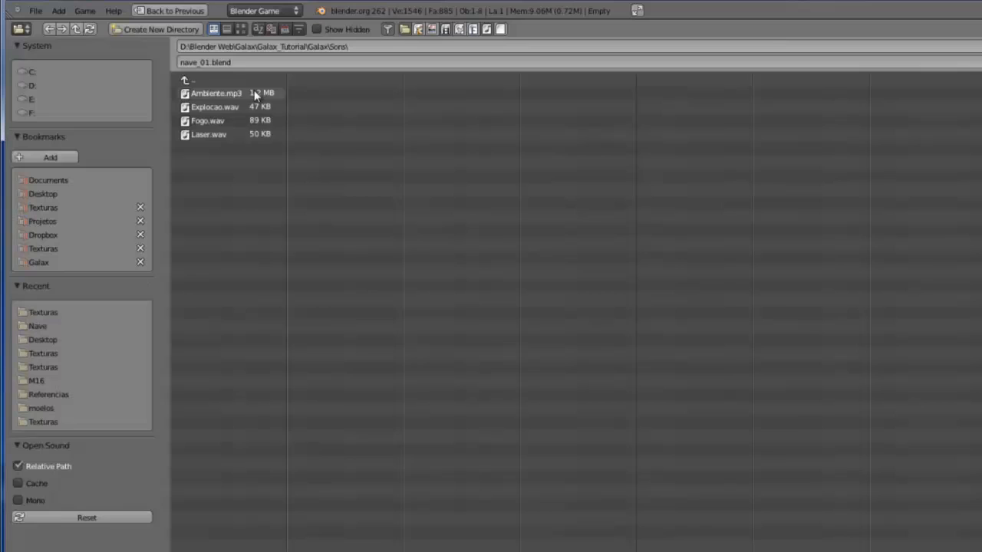
pyautogui.click(230, 135)
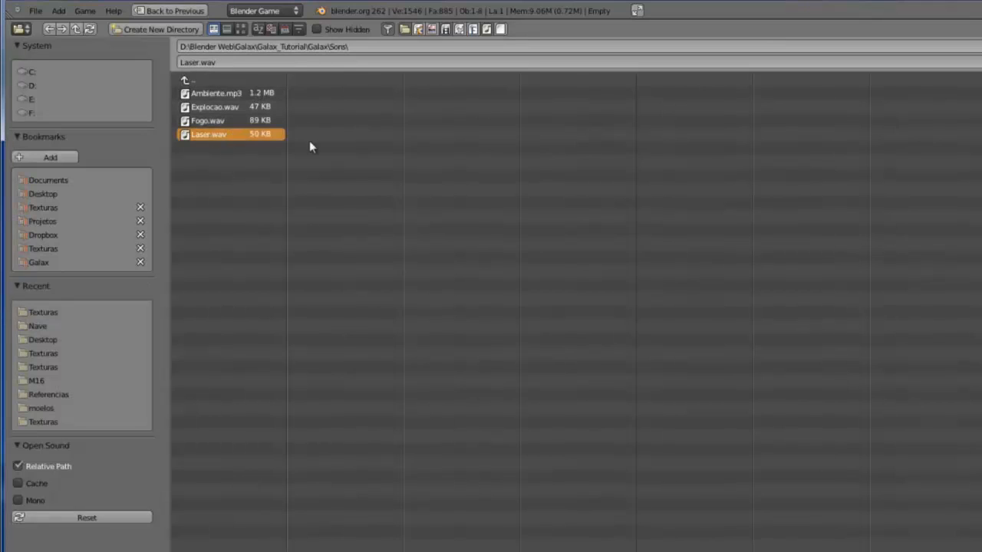
pyautogui.press('Return')
pyautogui.moveTo(633, 505); pyautogui.dragTo(610, 468, button='middle')
pyautogui.scroll(-2, 608, 469)
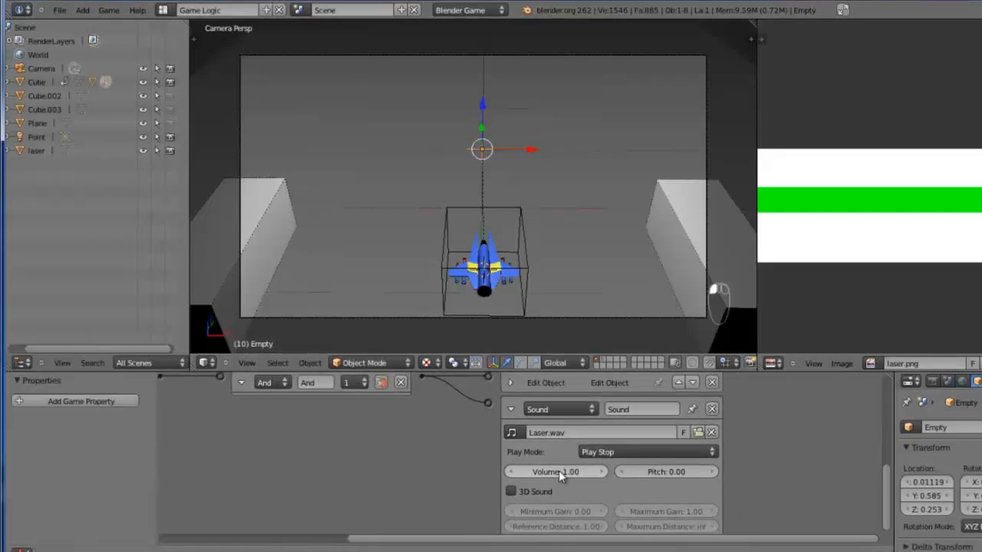
pyautogui.scroll(2, 631, 465)
pyautogui.moveTo(631, 466); pyautogui.dragTo(623, 454, button='middle')
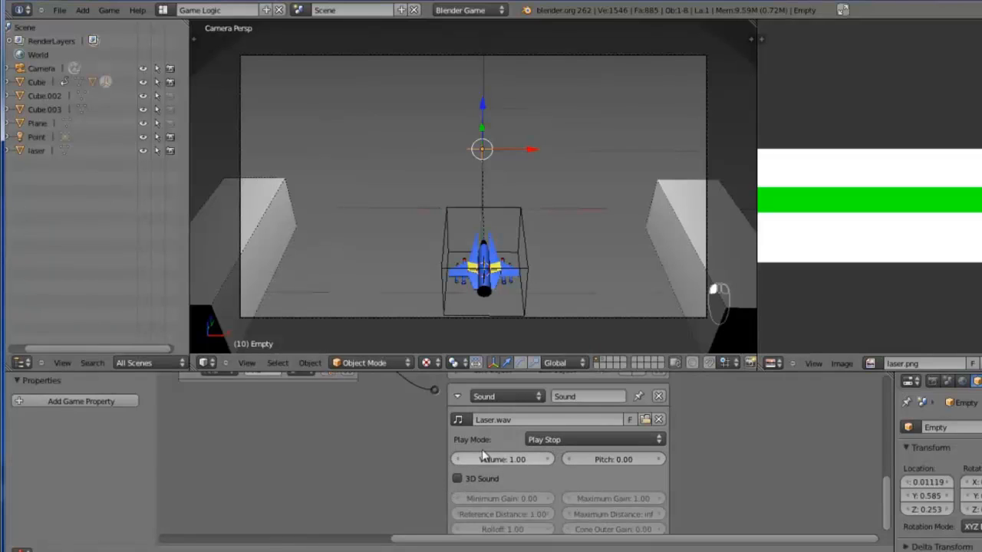
# - Set the play mode of the Empty's Sound actuator to Play End
pyautogui.click(594, 440)
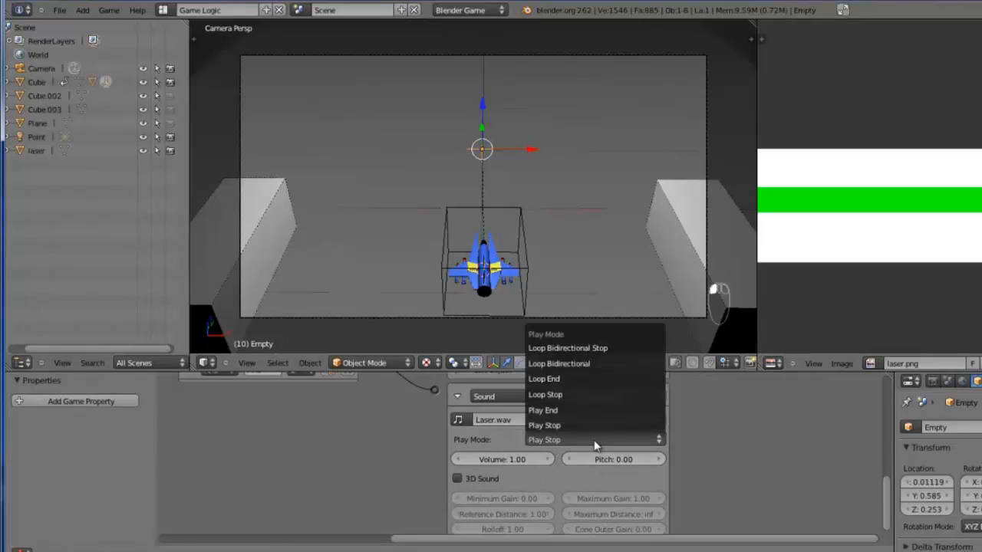
pyautogui.click(596, 443)
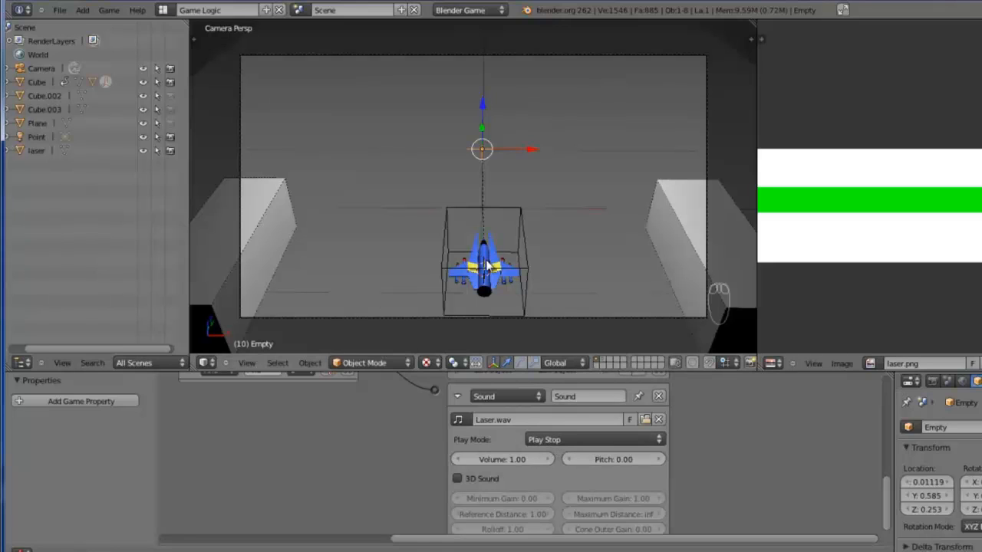
pyautogui.click(595, 436)
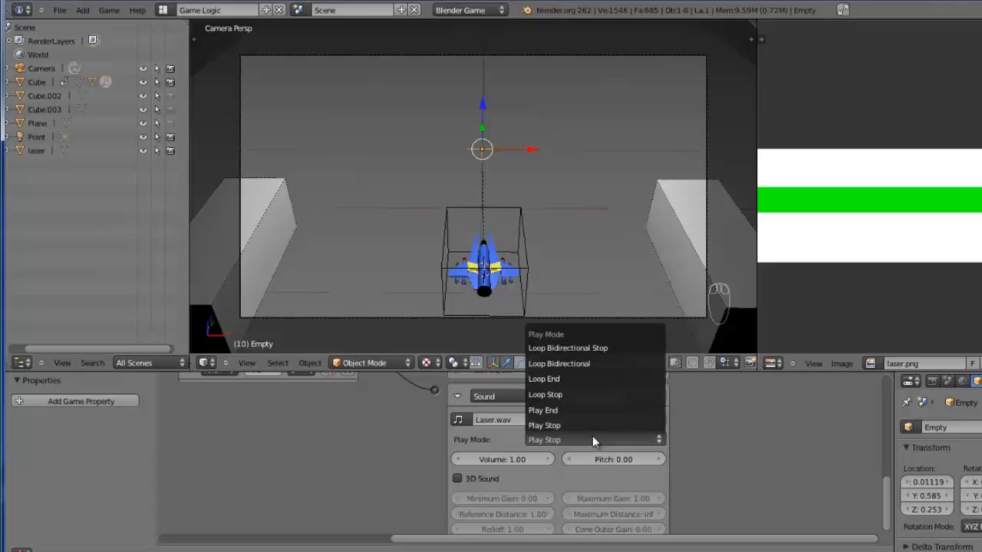
pyautogui.click(552, 412)
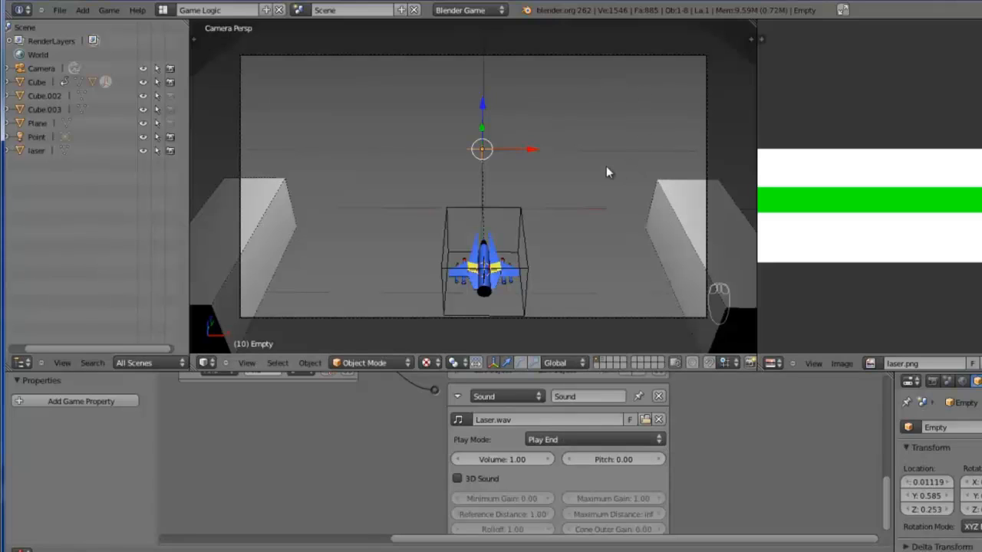
# - Test the laser's firing sound in the running game while moving the jet left and right, and exit the game
pyautogui.press('p')
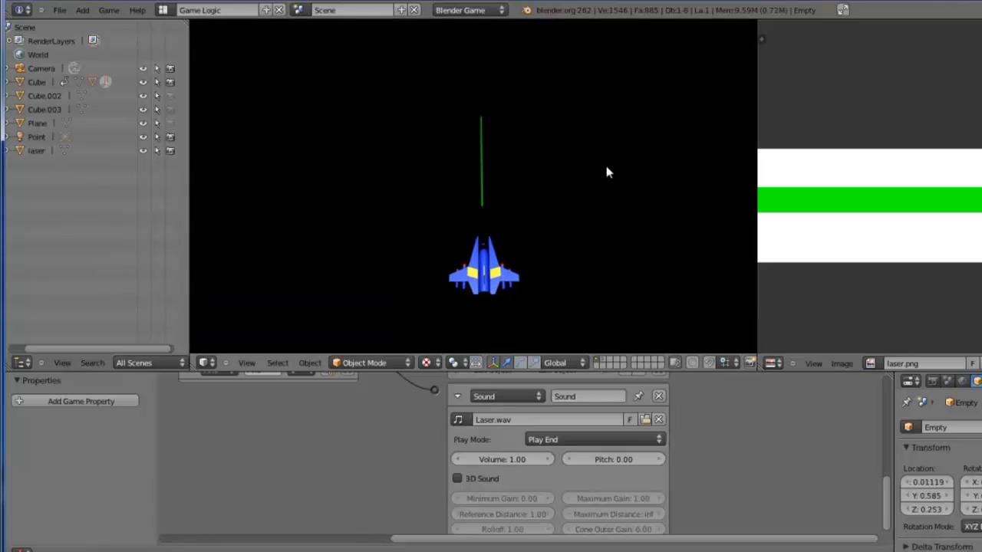
pyautogui.press('Left')
pyautogui.press('Right')
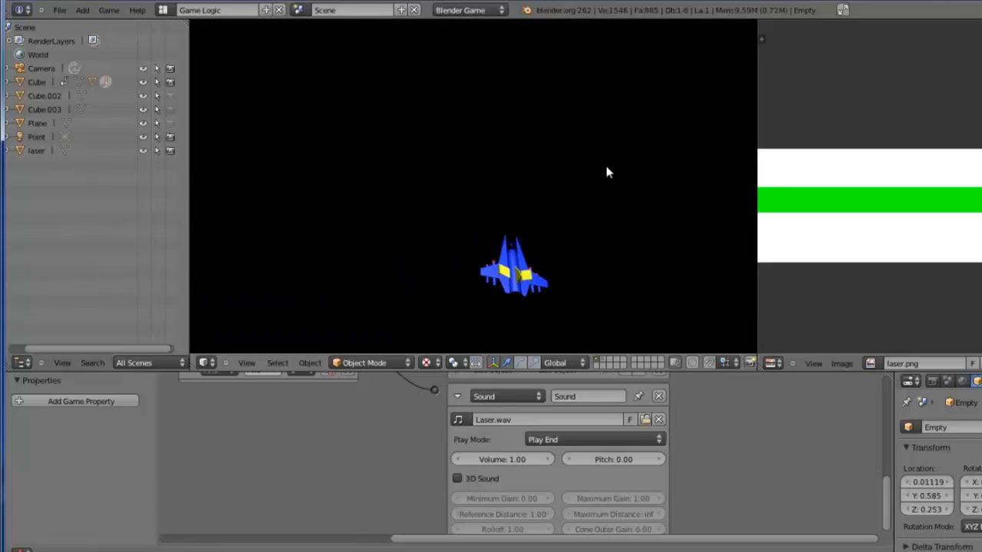
pyautogui.press('space')
pyautogui.press('Right')
pyautogui.press('Left')
pyautogui.press('space')
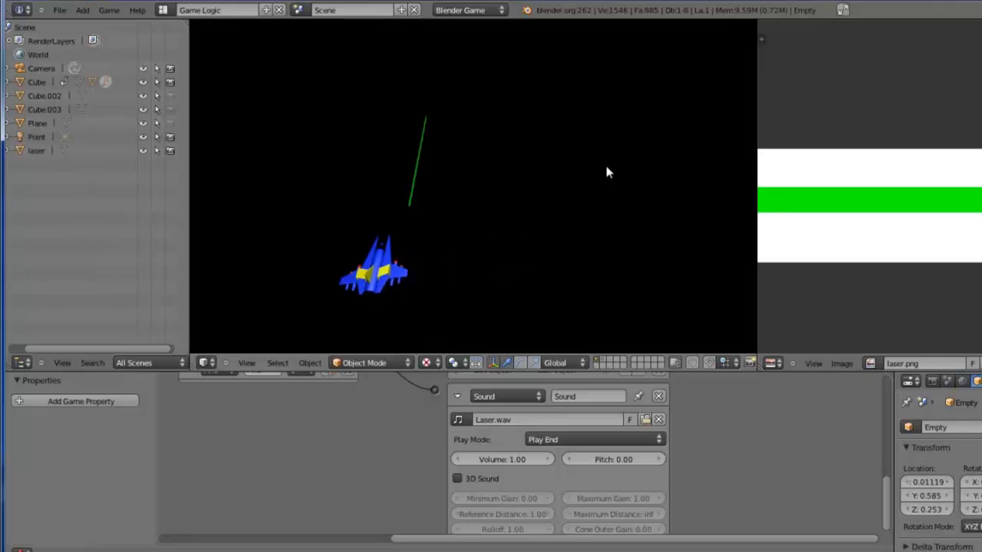
pyautogui.press('Right')
pyautogui.press('Left')
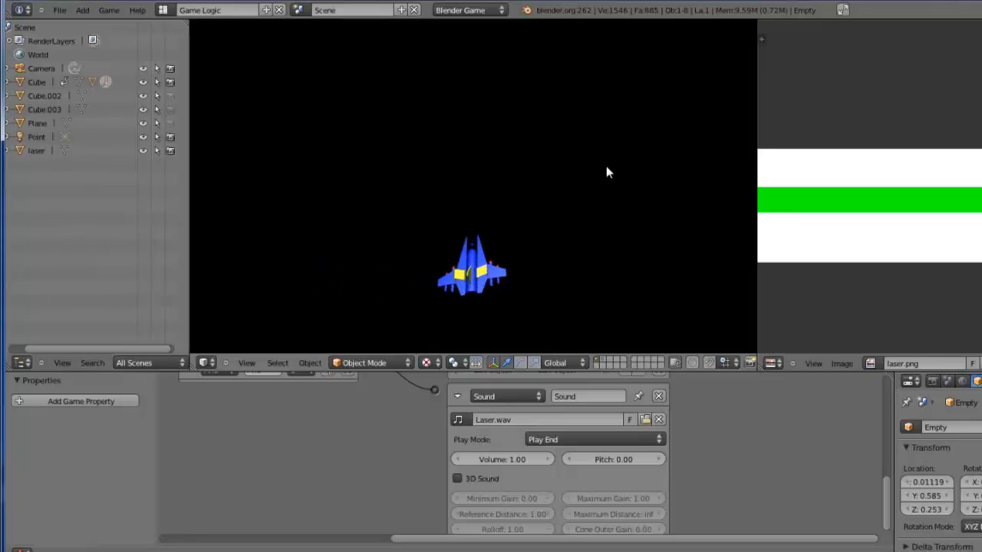
pyautogui.press('space')
pyautogui.press('Left')
pyautogui.press('space')
pyautogui.press('Right')
pyautogui.press('Left')
pyautogui.press('space')
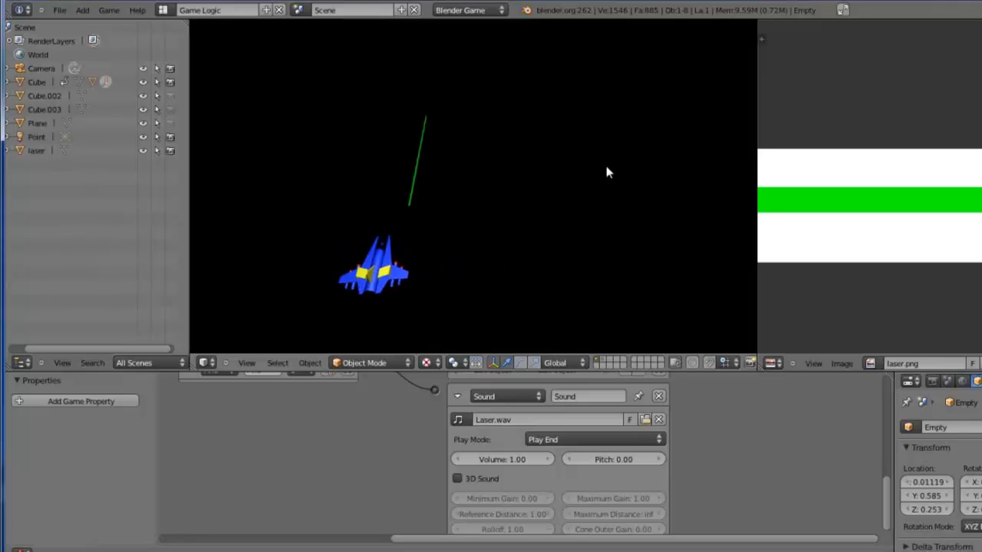
pyautogui.press('Right')
pyautogui.press('Left')
pyautogui.press('Right')
pyautogui.press('space')
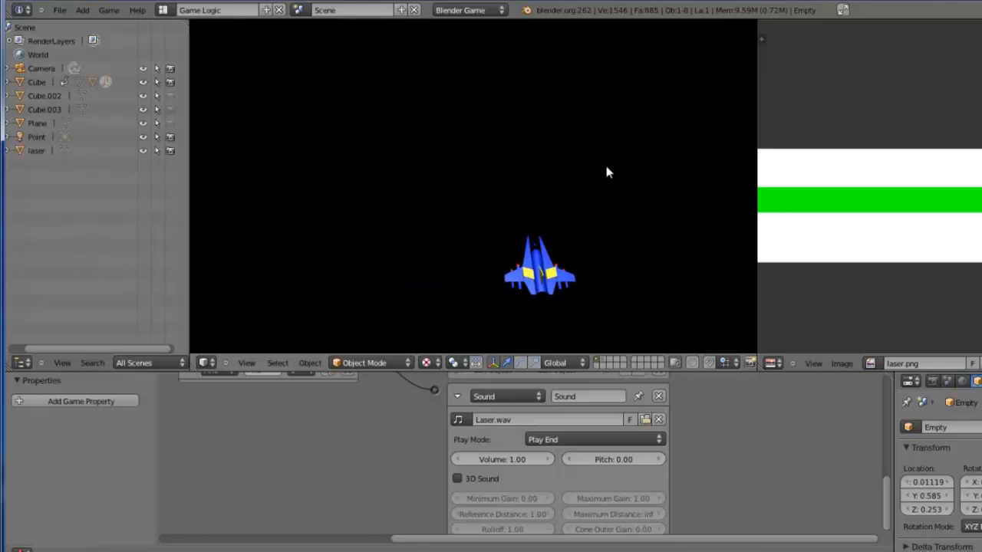
pyautogui.press('space')
pyautogui.press('Left')
pyautogui.press('Escape')
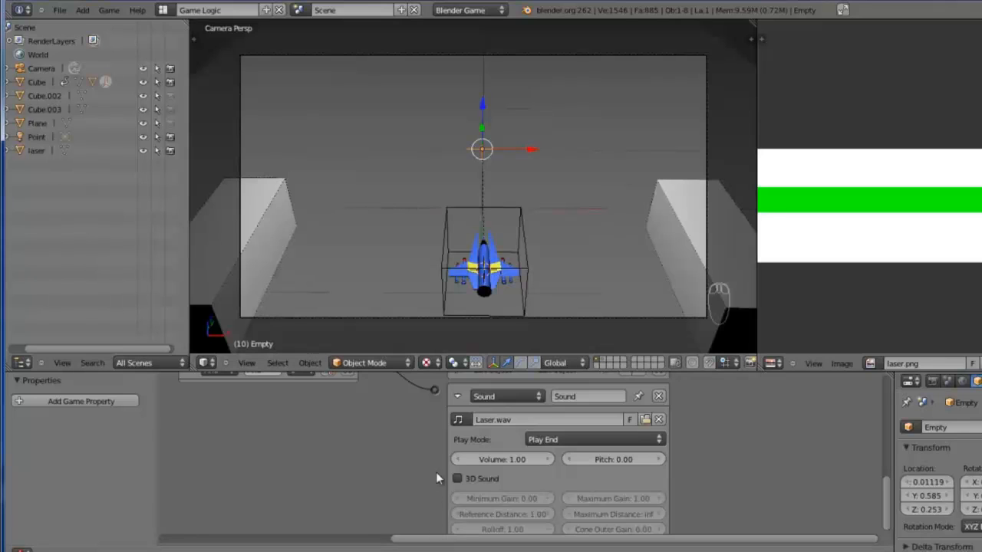
# - Collapse the Empty's expanded logic bricks and select the blue jet model in the viewport
pyautogui.moveTo(462, 405); pyautogui.dragTo(680, 426, button='middle')
pyautogui.click(521, 438)
pyautogui.click(505, 416)
pyautogui.click(203, 415)
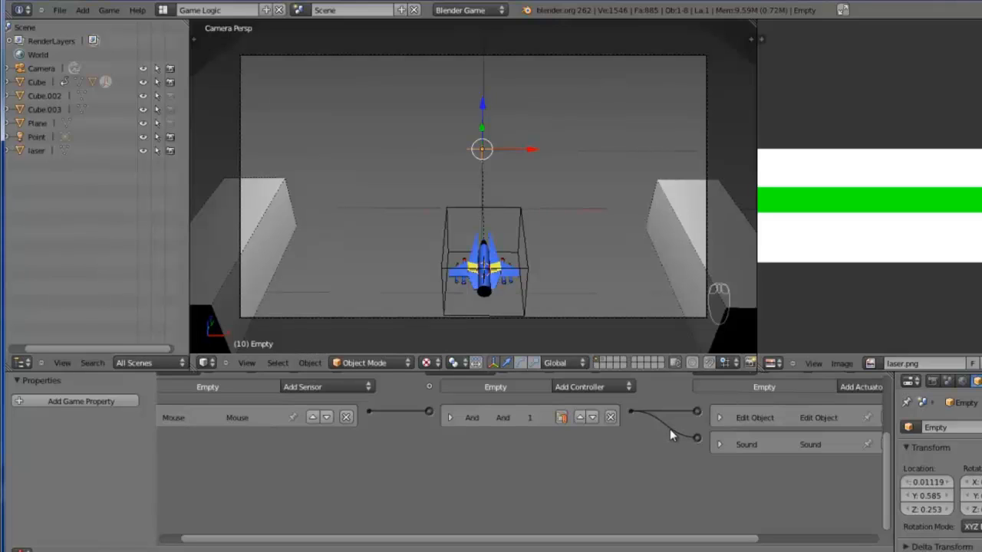
pyautogui.rightClick(484, 266)
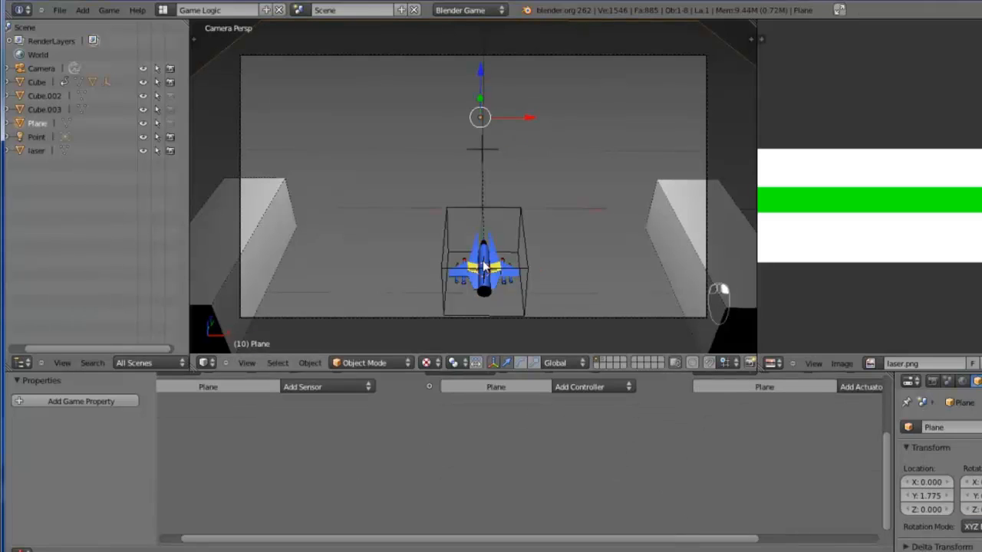
pyautogui.rightClick(485, 271)
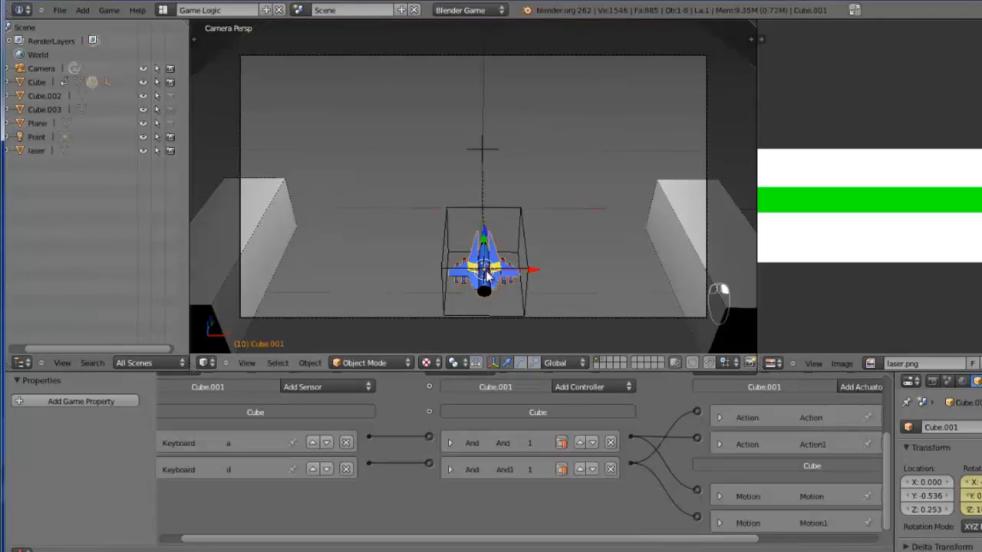
pyautogui.rightClick(485, 272)
# - Switch to layer 2, recentre the 3D cursor at the origin, and add a plane there beside the laser
pyautogui.click(603, 361)
pyautogui.moveTo(599, 332); pyautogui.dragTo(487, 215, button='middle')
pyautogui.rightClick(549, 235)
pyautogui.moveTo(668, 223); pyautogui.dragTo(497, 120, button='middle')
pyautogui.keyDown('shift'); pyautogui.moveTo(535, 274); pyautogui.dragTo(492, 242, button='middle'); pyautogui.keyUp('shift')
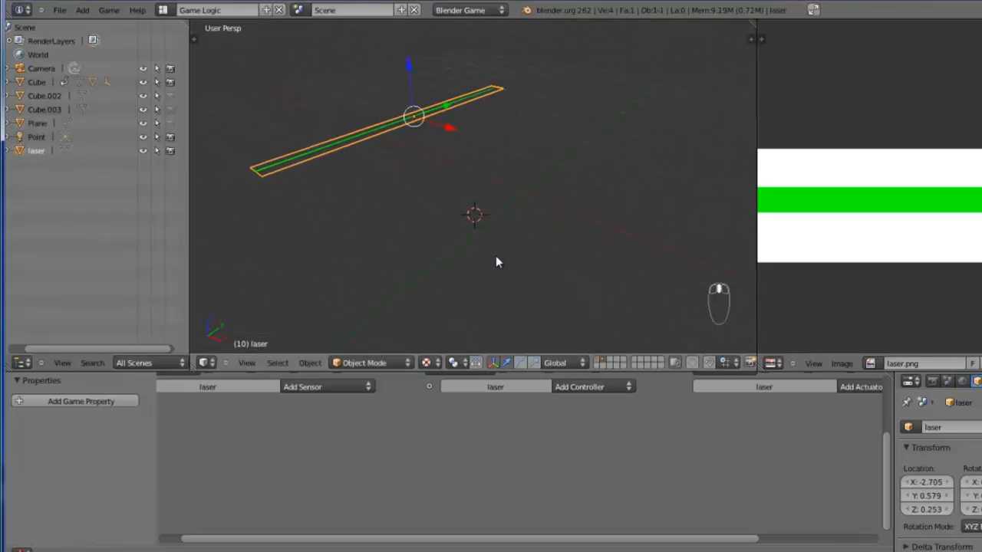
pyautogui.hotkey('shift', 'c')
pyautogui.hotkey('shift', 'a')
pyautogui.moveTo(414, 204)
pyautogui.click(456, 204)
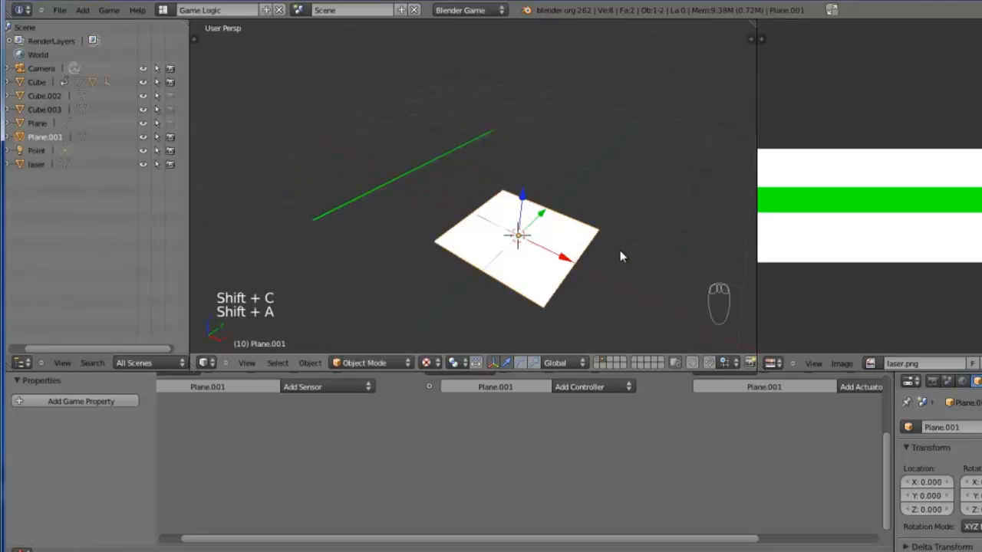
# - Widen the image editor and load explosion_001.tga from the Texturas folder into it, browsing the files as thumbnails
pyautogui.press('KP_Decimal')
pyautogui.moveTo(619, 250); pyautogui.dragTo(527, 220, button='middle')
pyautogui.moveTo(448, 220); pyautogui.dragTo(544, 263, button='middle')
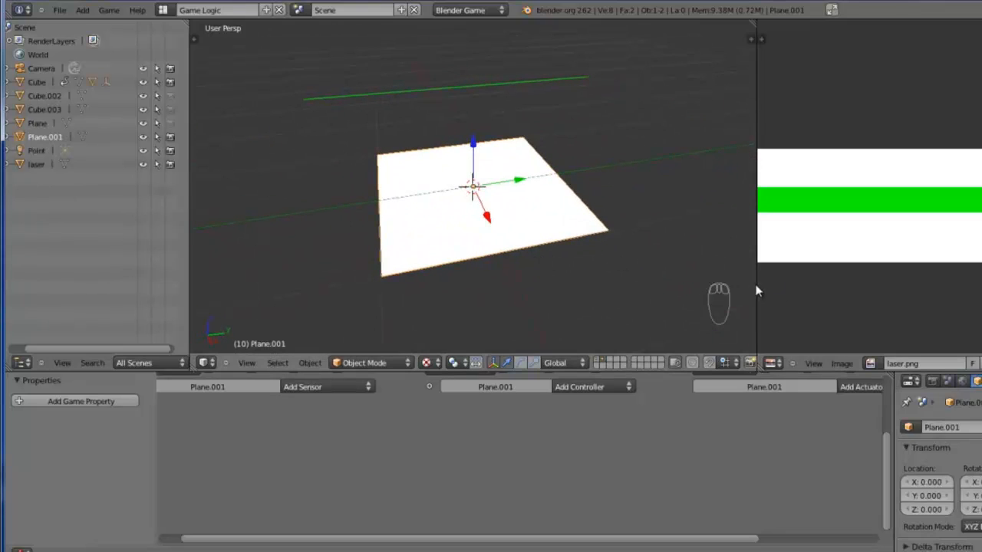
pyautogui.moveTo(752, 289); pyautogui.dragTo(704, 289)
pyautogui.click(789, 363)
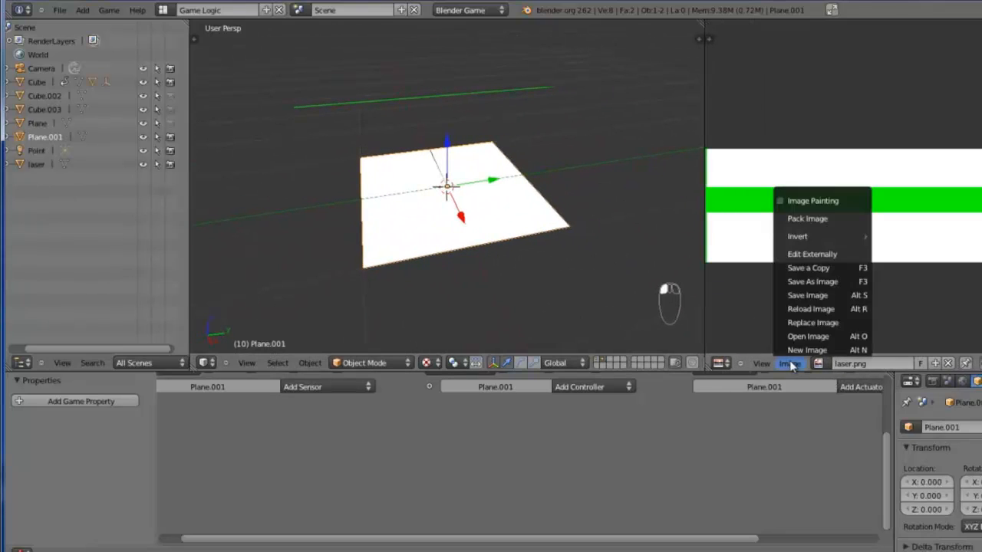
pyautogui.click(801, 335)
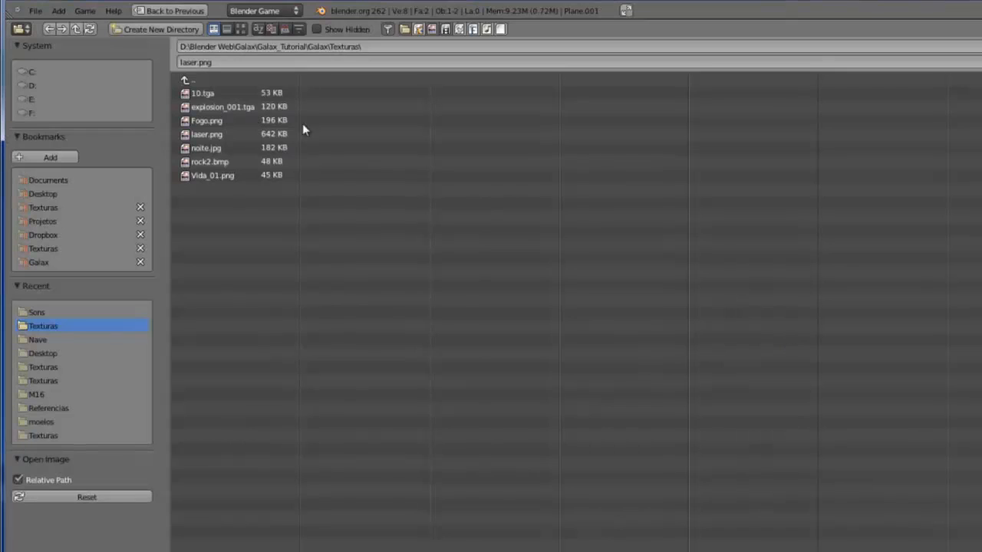
pyautogui.click(240, 28)
pyautogui.click(406, 121)
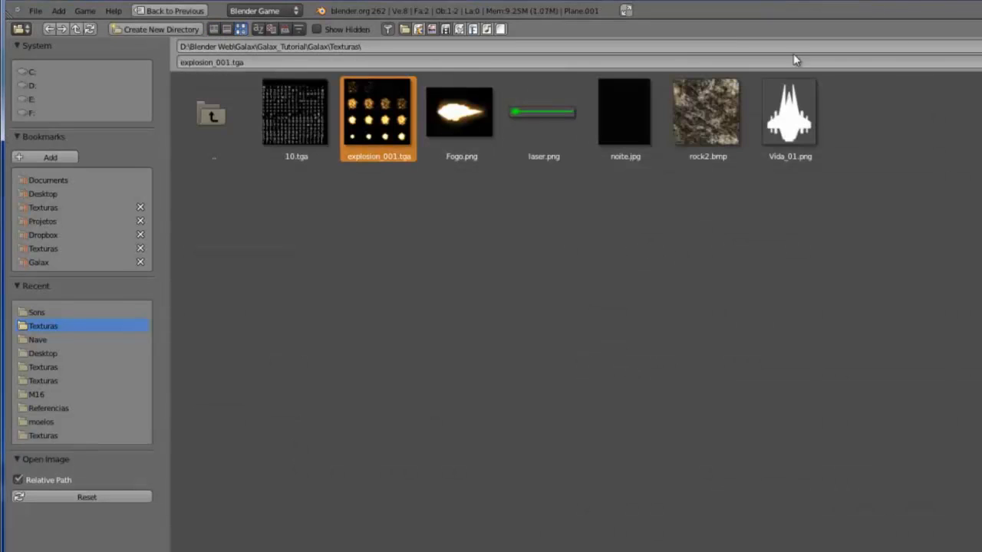
pyautogui.press('Return')
# - Unwrap the new plane onto the explosion image and scale its UV square down to nearly the size of one sprite
pyautogui.press('Tab')
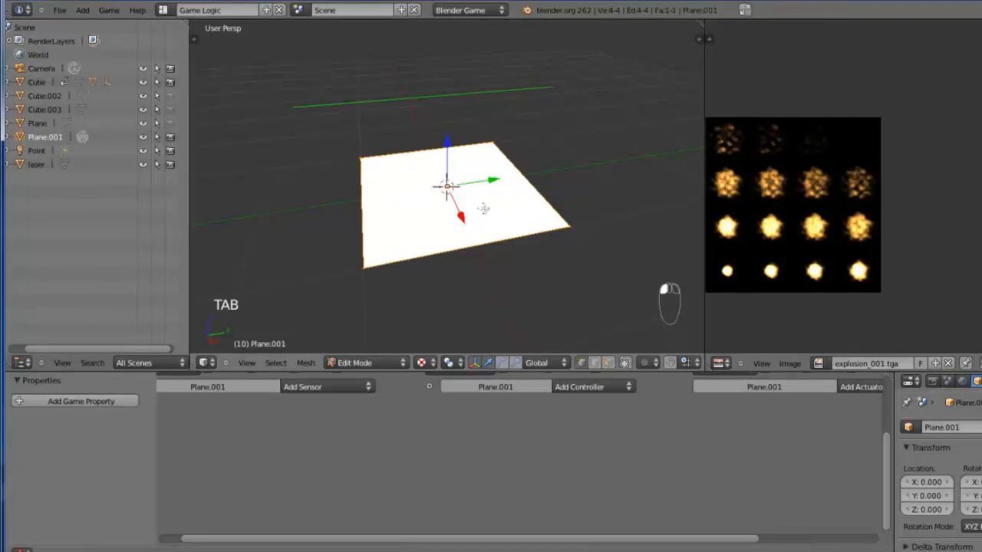
pyautogui.press('u')
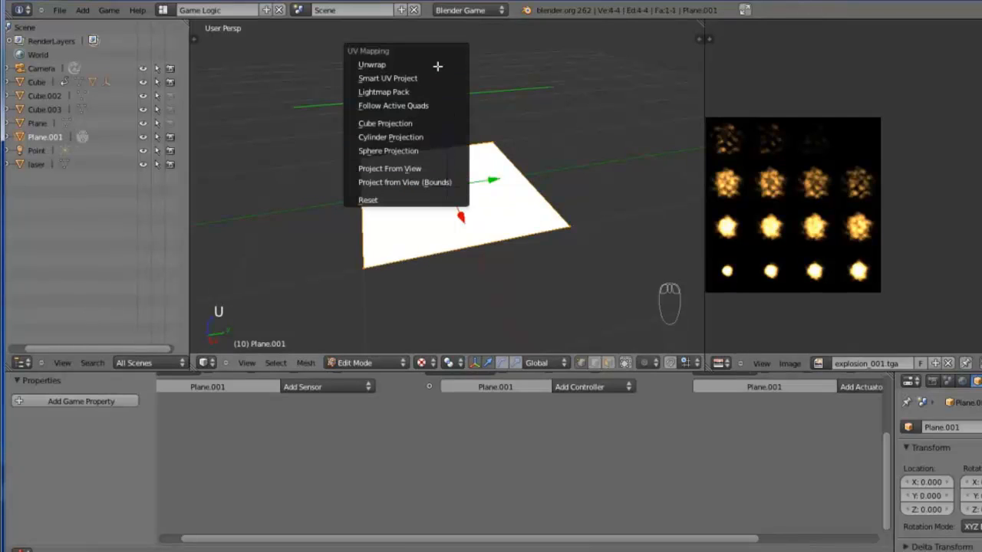
pyautogui.press('u')
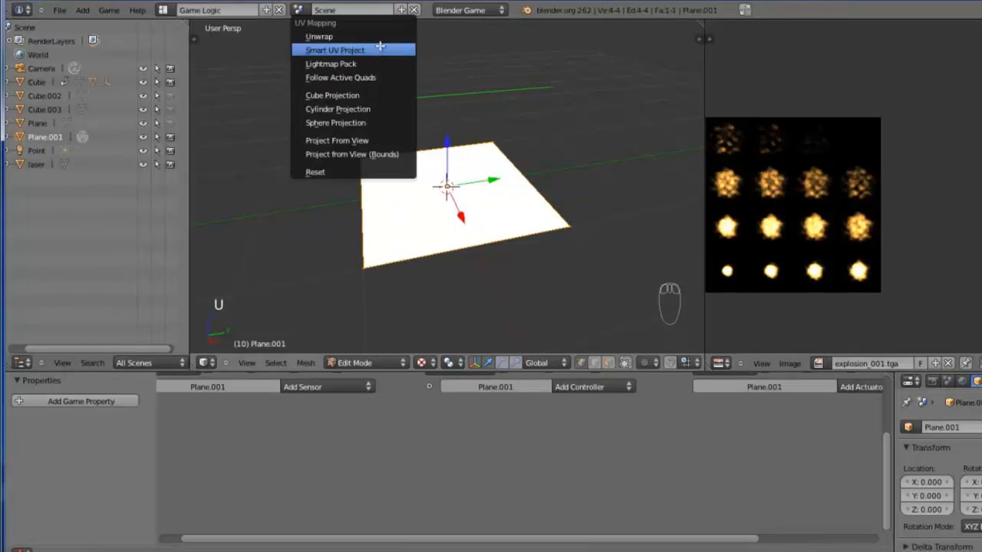
pyautogui.click(384, 37)
pyautogui.press('s')
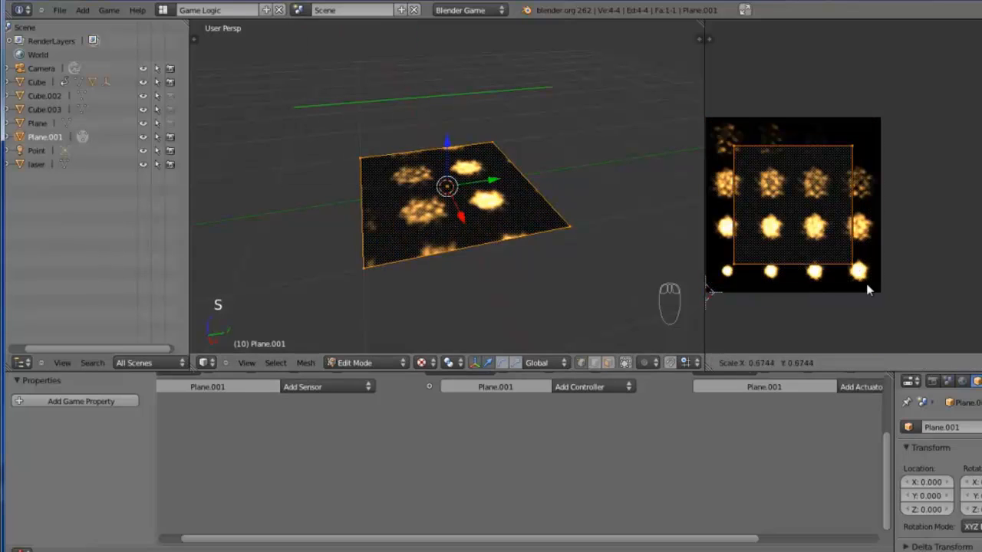
pyautogui.click(827, 256)
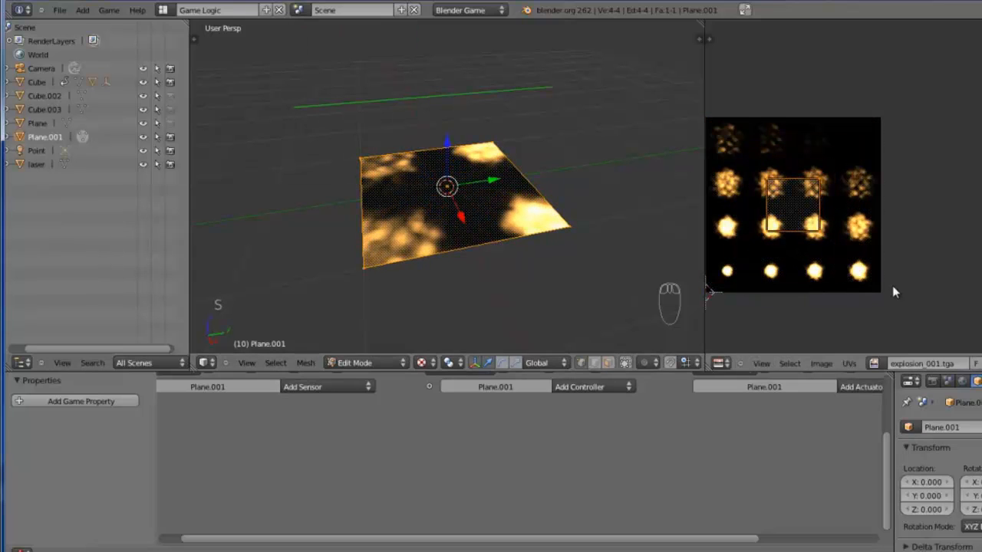
# - Fit the UV square around the second explosion sprite in the second row from the bottom, and leave Edit Mode
pyautogui.press('g')
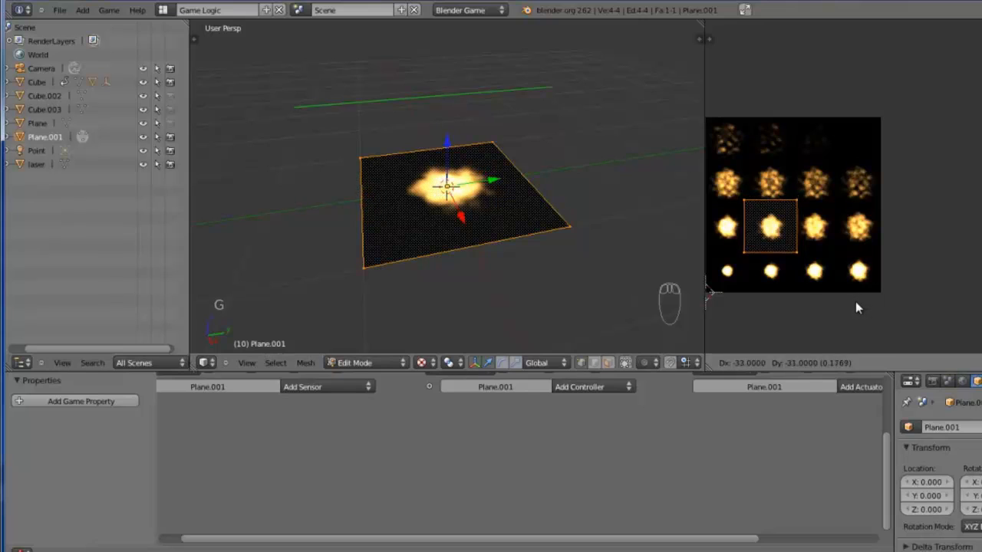
pyautogui.click(855, 302)
pyautogui.press('s')
pyautogui.click(847, 298)
pyautogui.press('g')
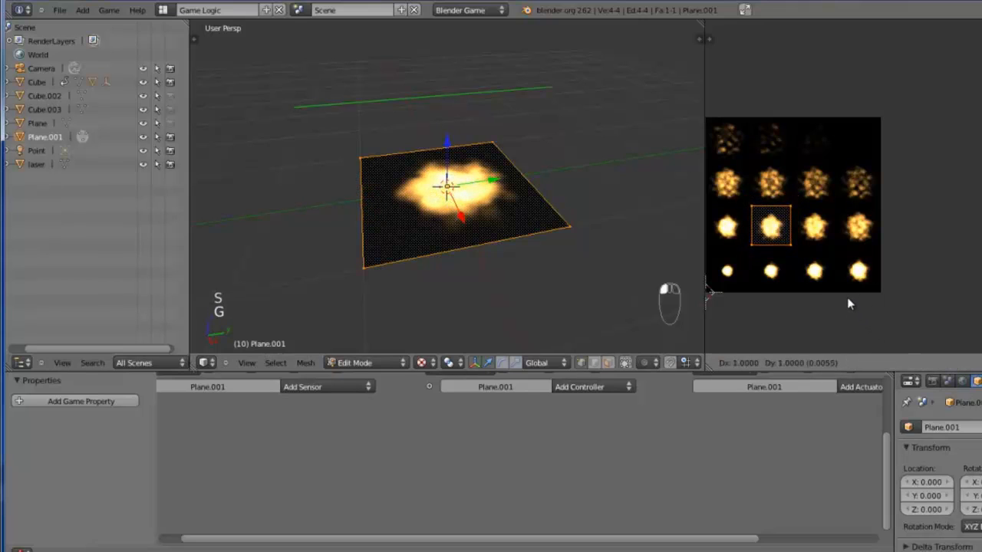
pyautogui.click(847, 299)
pyautogui.press('Tab')
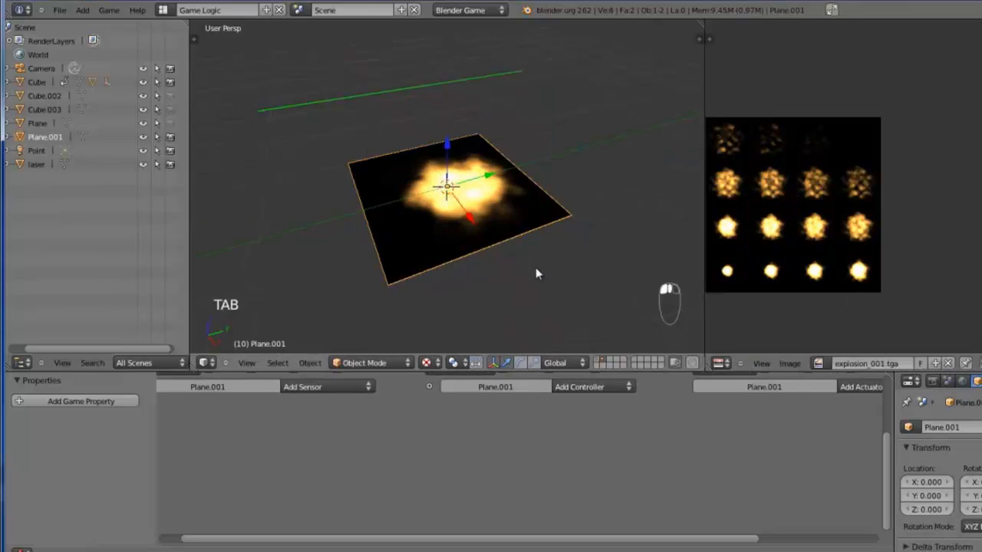
# - Reopen the plane in Edit Mode, nudge its UV square over the explosion sprite, and return to Object Mode
pyautogui.moveTo(536, 267); pyautogui.dragTo(583, 270, button='middle')
pyautogui.press('Tab')
pyautogui.press('g')
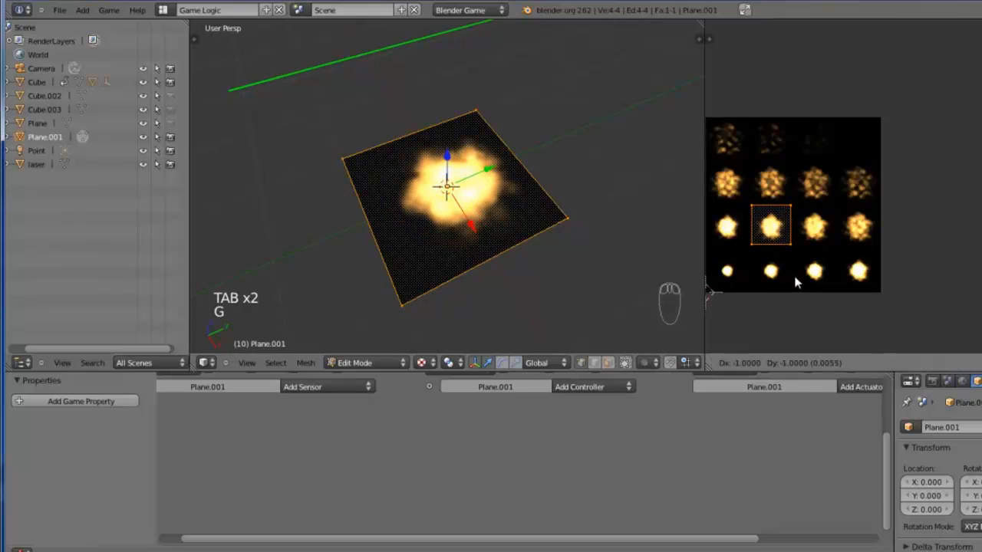
pyautogui.click(796, 281)
pyautogui.press('Tab')
# - Give the explosion plane a new material and set its Alpha Blend game setting to Add
pyautogui.moveTo(428, 248); pyautogui.dragTo(476, 136, button='middle')
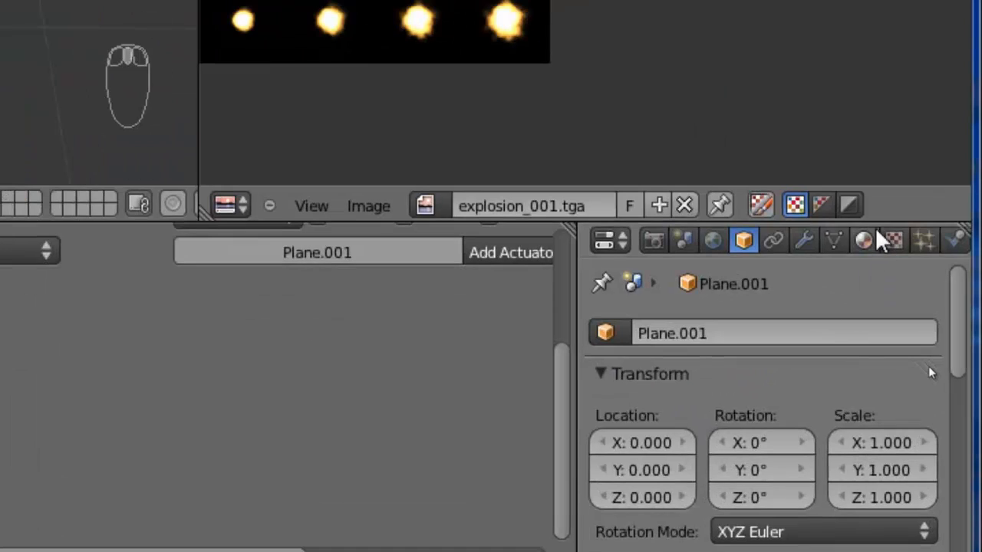
pyautogui.click(867, 205)
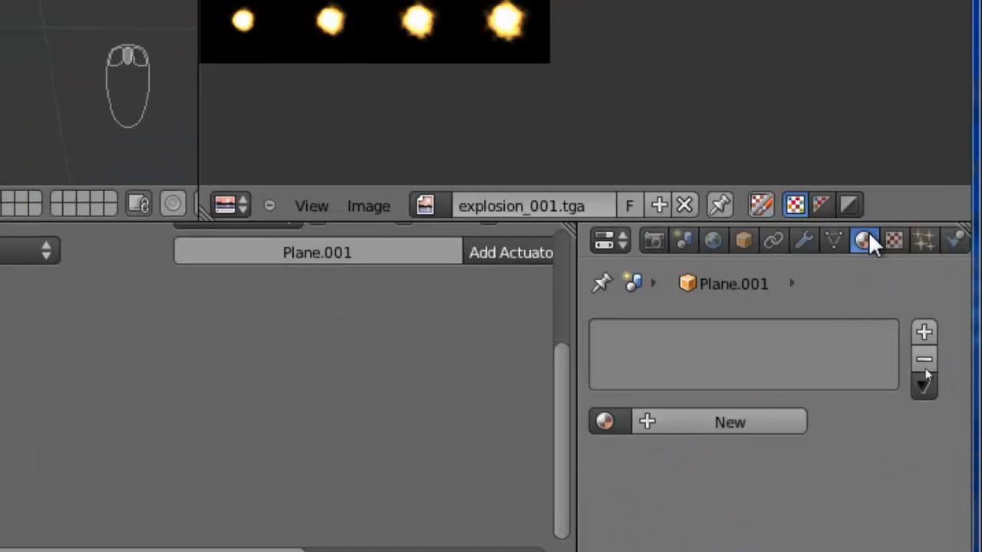
pyautogui.click(753, 421)
pyautogui.scroll(-15, 859, 453)
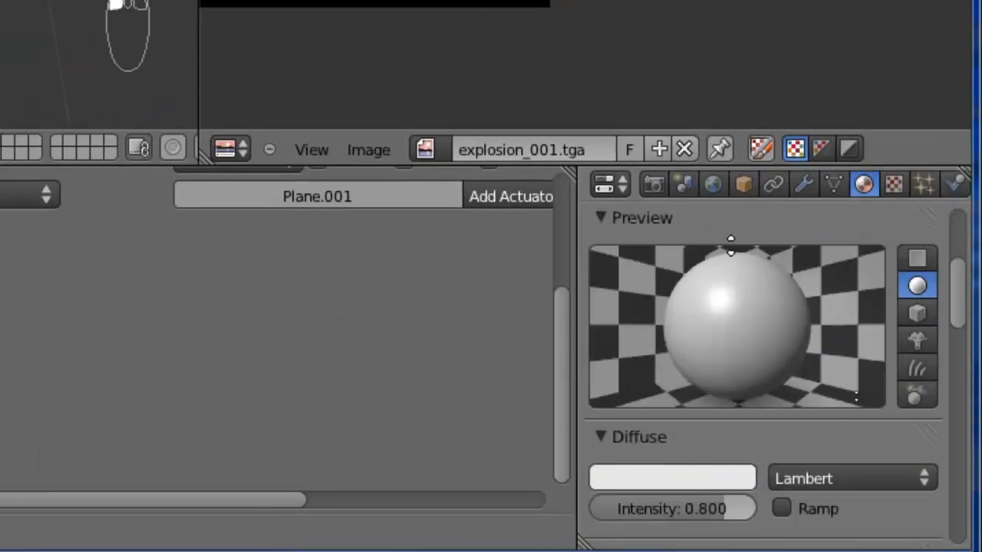
pyautogui.scroll(-4, 823, 331)
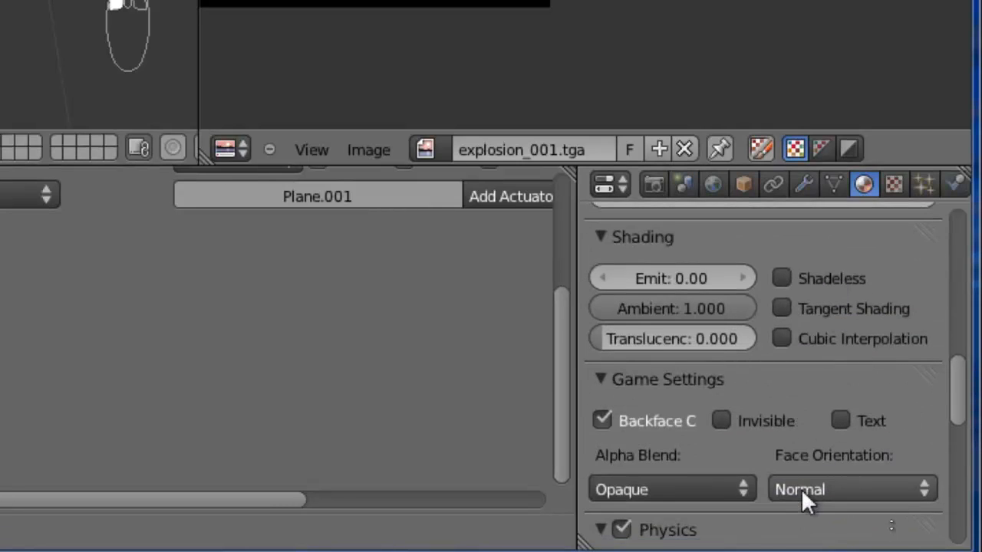
pyautogui.scroll(-2, 802, 460)
pyautogui.click(691, 427)
pyautogui.click(683, 371)
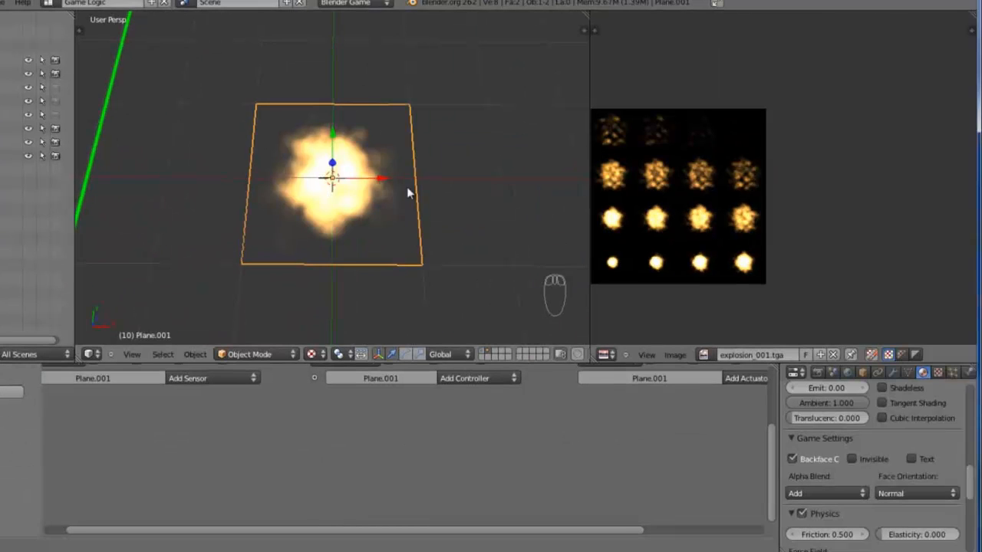
pyautogui.moveTo(406, 186); pyautogui.dragTo(360, 121, button='middle')
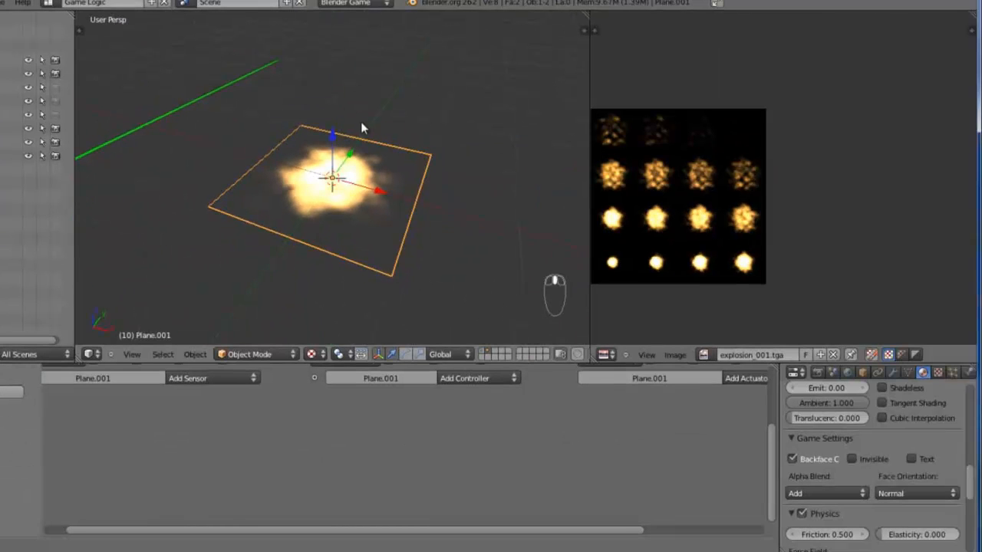
# - Test-run the game to preview the additive explosion plane from two viewing angles
pyautogui.press('p')
pyautogui.press('Escape')
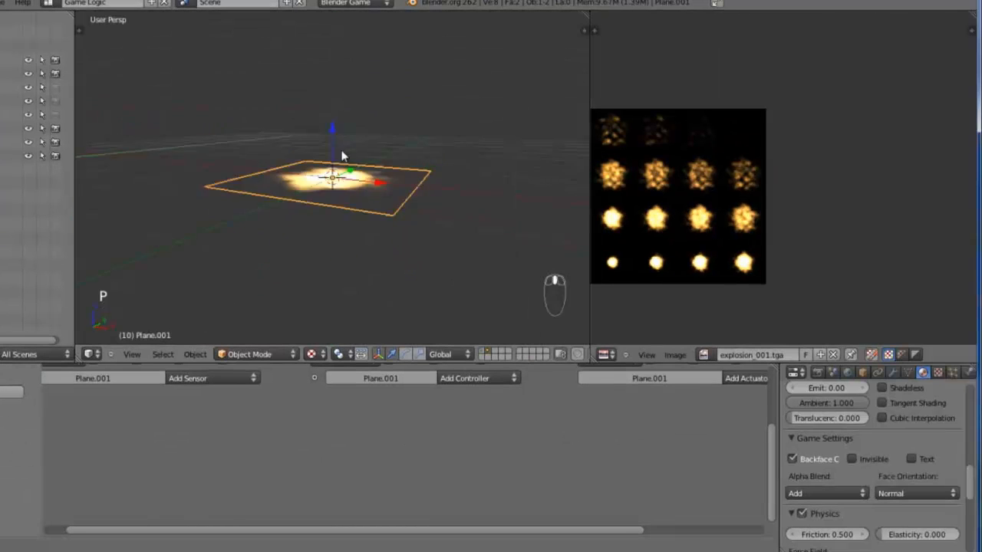
pyautogui.moveTo(349, 192); pyautogui.dragTo(335, 257, button='middle')
pyautogui.press('p')
pyautogui.press('Escape')
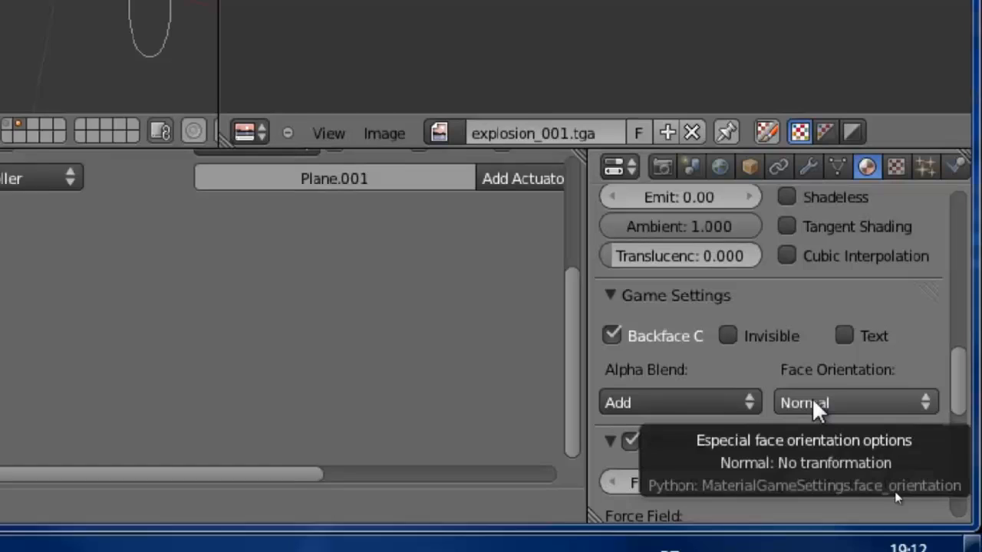
# - Set the explosion material's Face Orientation to Halo and test-run the game from two viewing angles
pyautogui.click(894, 493)
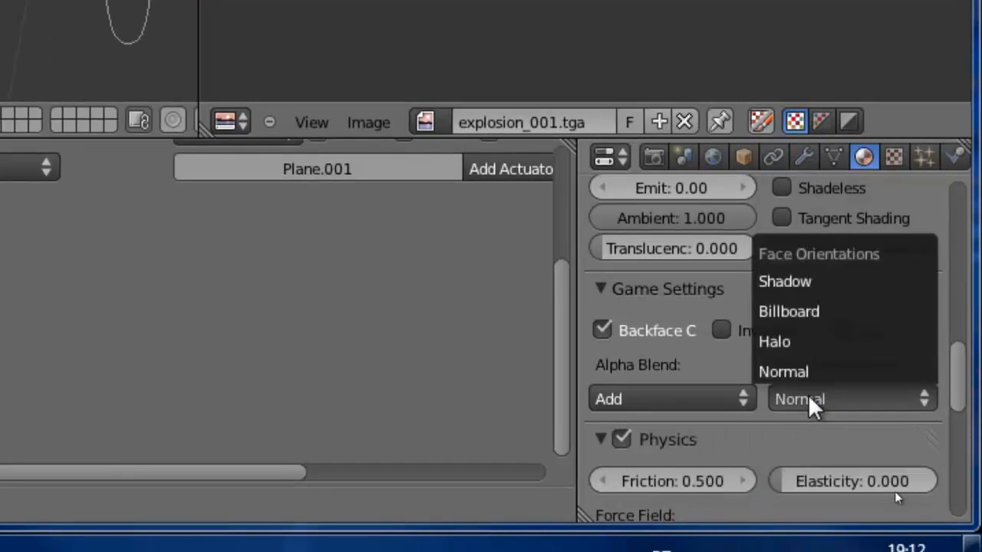
pyautogui.click(782, 345)
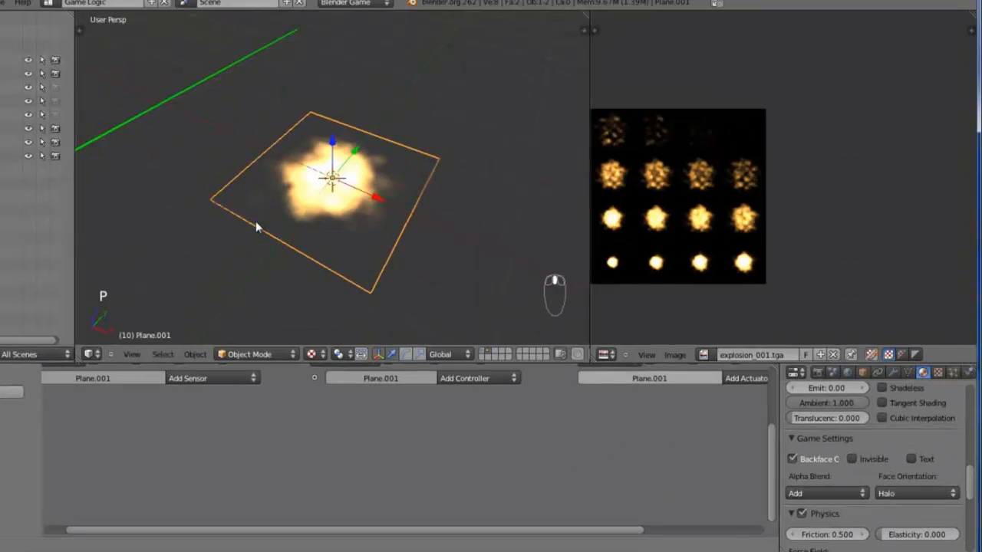
pyautogui.press('p')
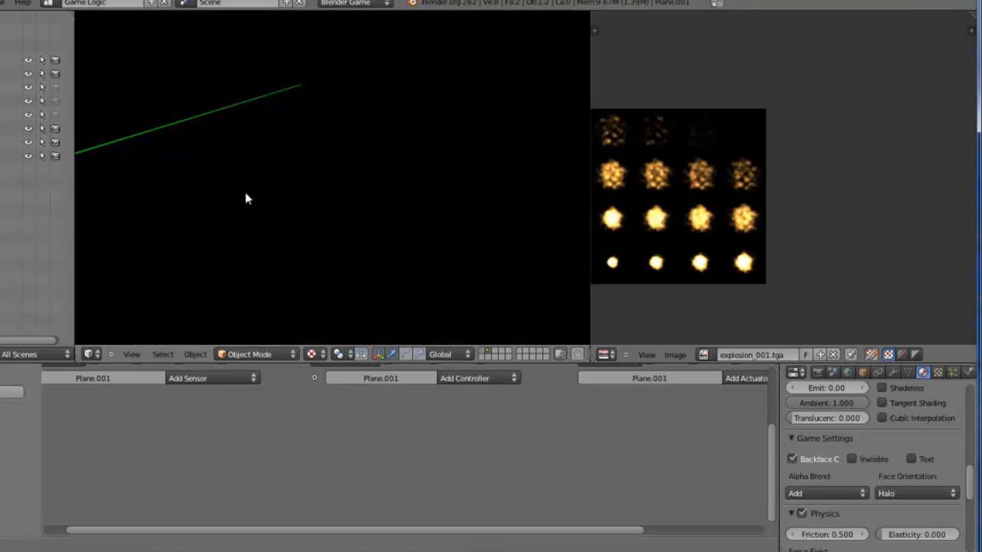
pyautogui.press('Escape')
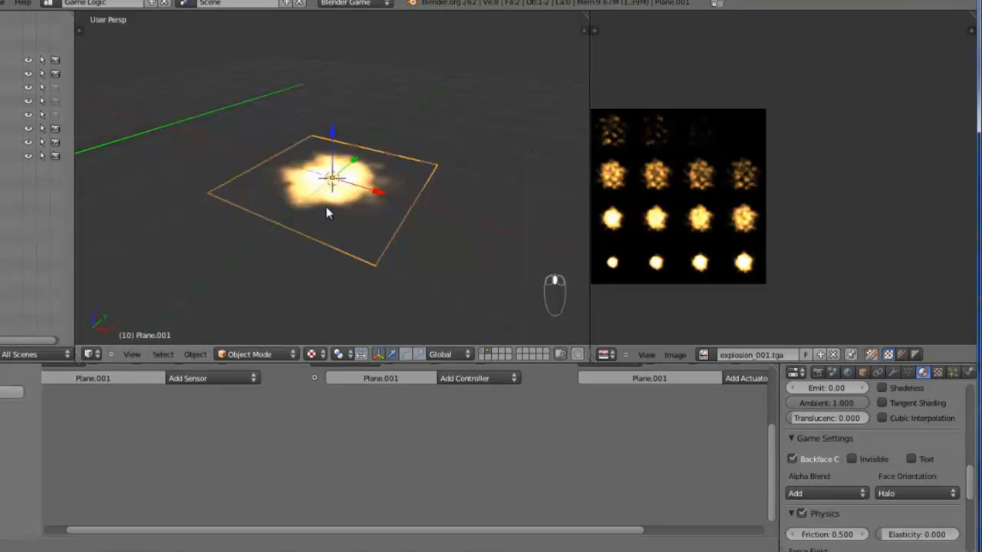
pyautogui.moveTo(326, 207); pyautogui.dragTo(303, 85, button='middle')
pyautogui.press('p')
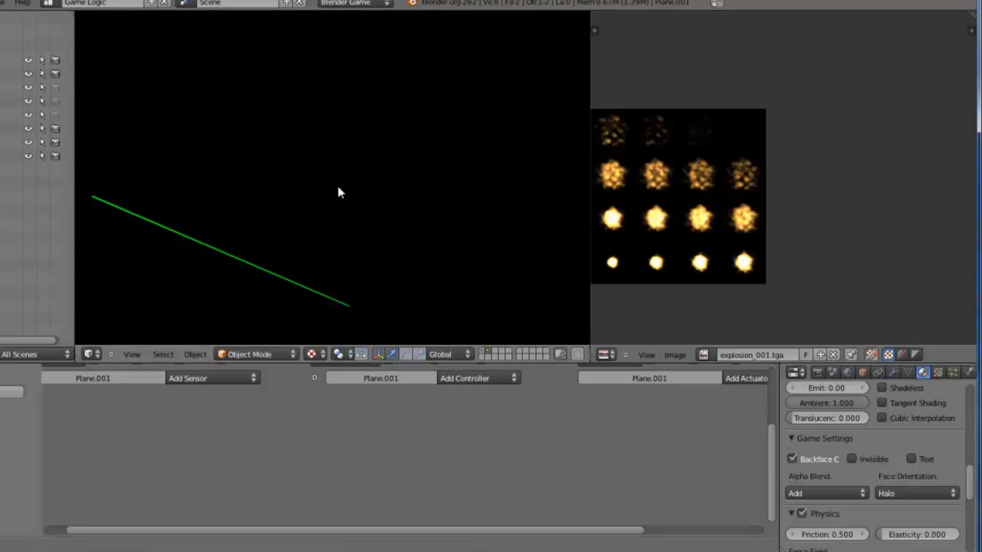
pyautogui.press('Escape')
# - Rotate the explosion plane's mesh -90 degrees about the Y axis in Edit Mode, and return to Object Mode
pyautogui.moveTo(184, 197); pyautogui.dragTo(272, 152, button='middle')
pyautogui.press('Tab')
pyautogui.write('r')
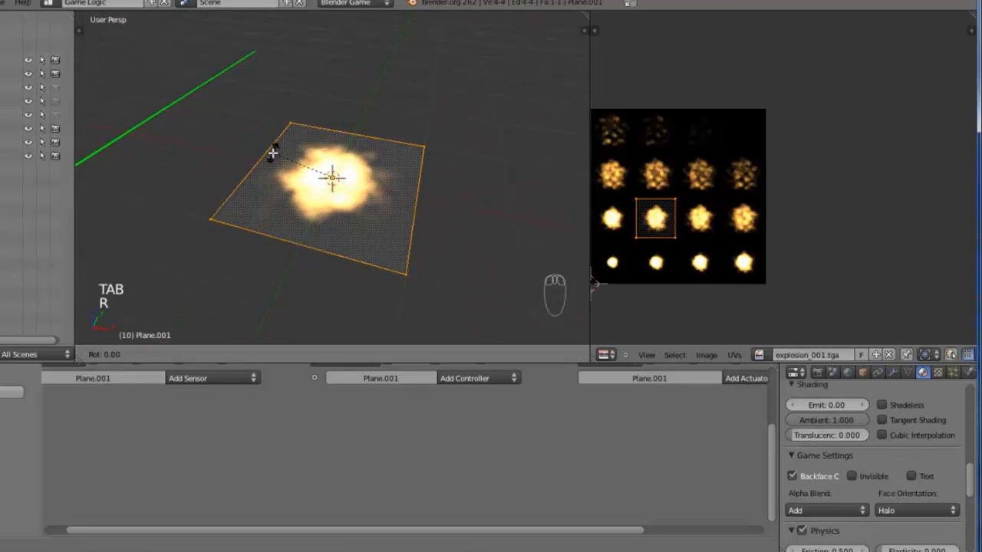
pyautogui.write('y-90')
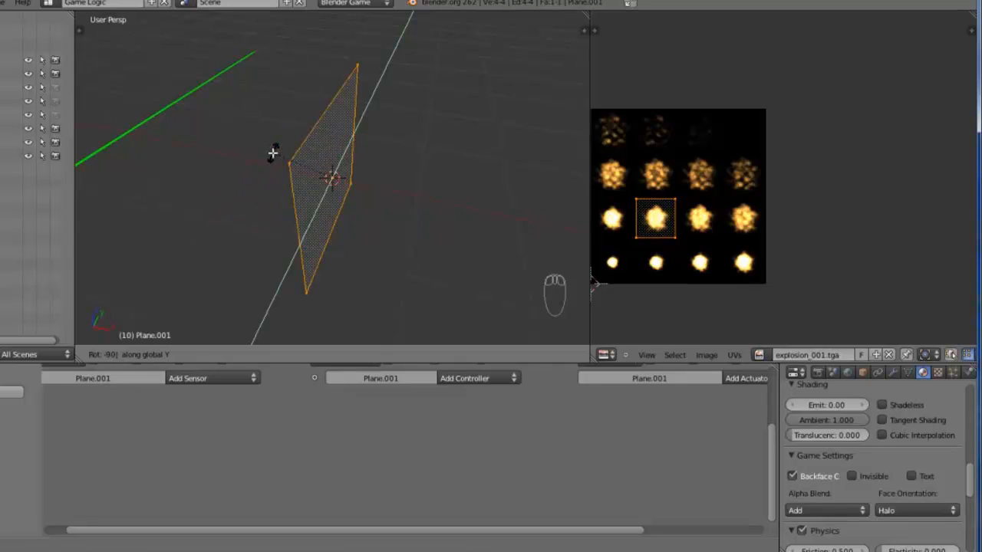
pyautogui.press('Return')
pyautogui.press('Tab')
# - Test-run the game repeatedly from several viewing angles to check how the upright explosion plane faces the view
pyautogui.moveTo(271, 204); pyautogui.dragTo(298, 208, button='middle')
pyautogui.press('p')
pyautogui.press('Escape')
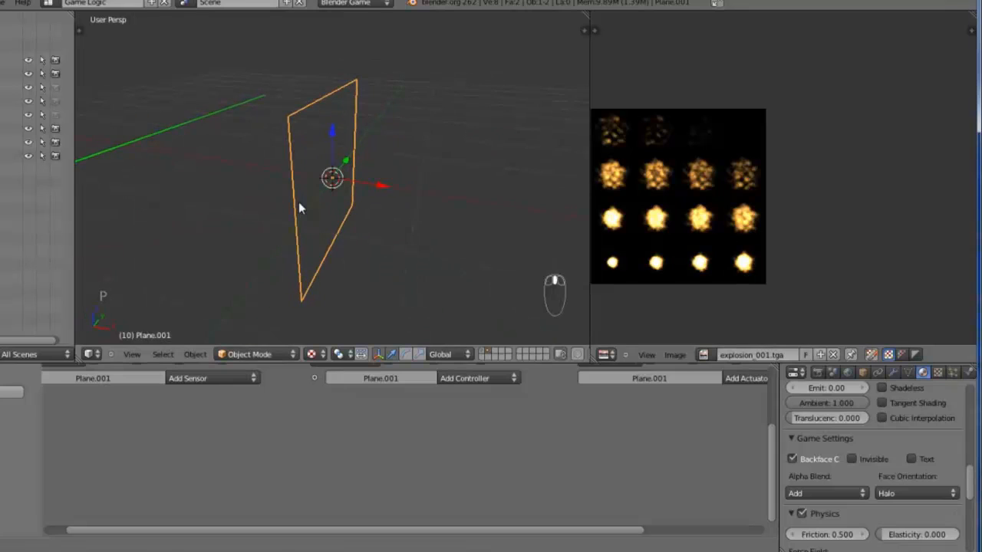
pyautogui.press('p')
pyautogui.press('Escape')
pyautogui.moveTo(379, 213); pyautogui.dragTo(319, 207, button='middle')
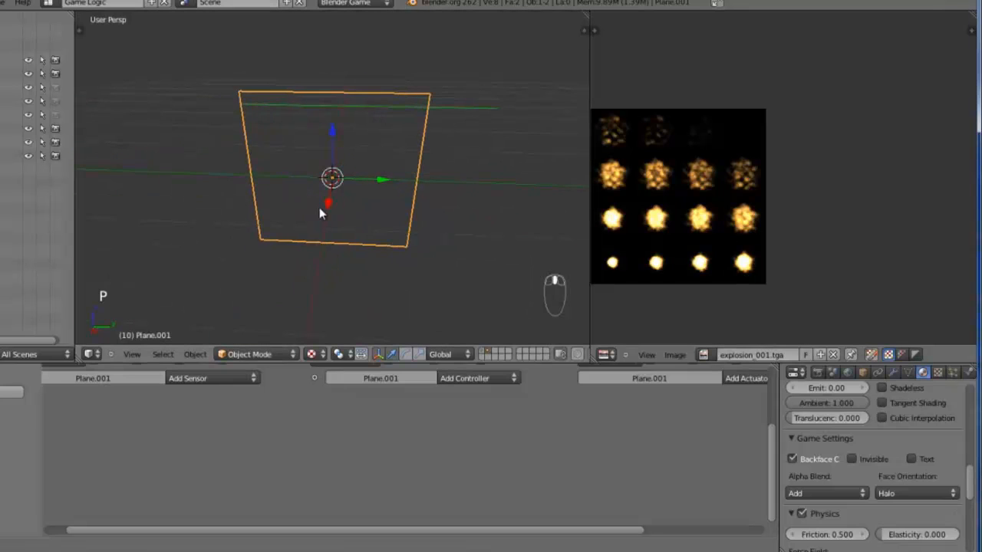
pyautogui.press('p')
pyautogui.press('Escape')
pyautogui.moveTo(263, 218); pyautogui.dragTo(439, 219, button='middle')
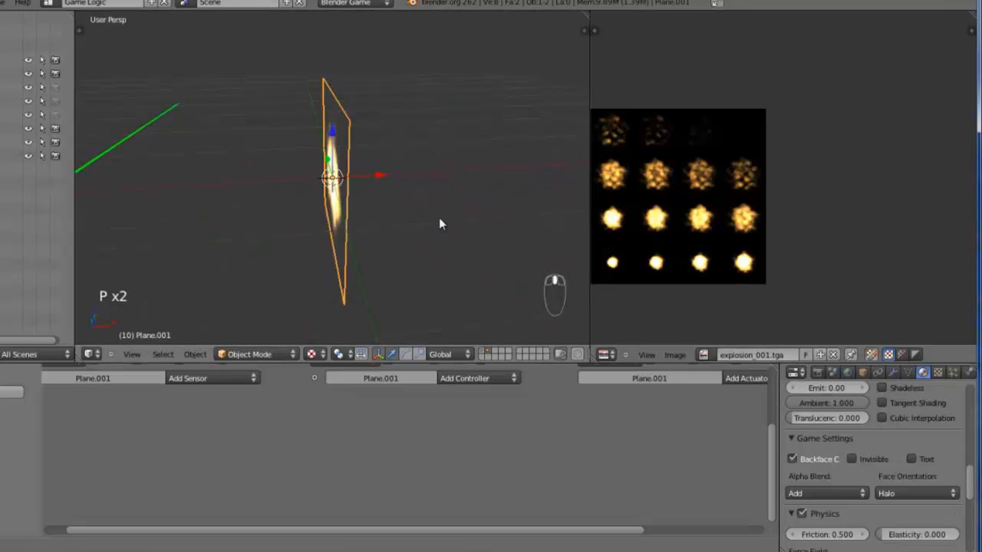
# - Rename the explosion plane object as fogo
pyautogui.click(862, 372)
pyautogui.click(900, 417)
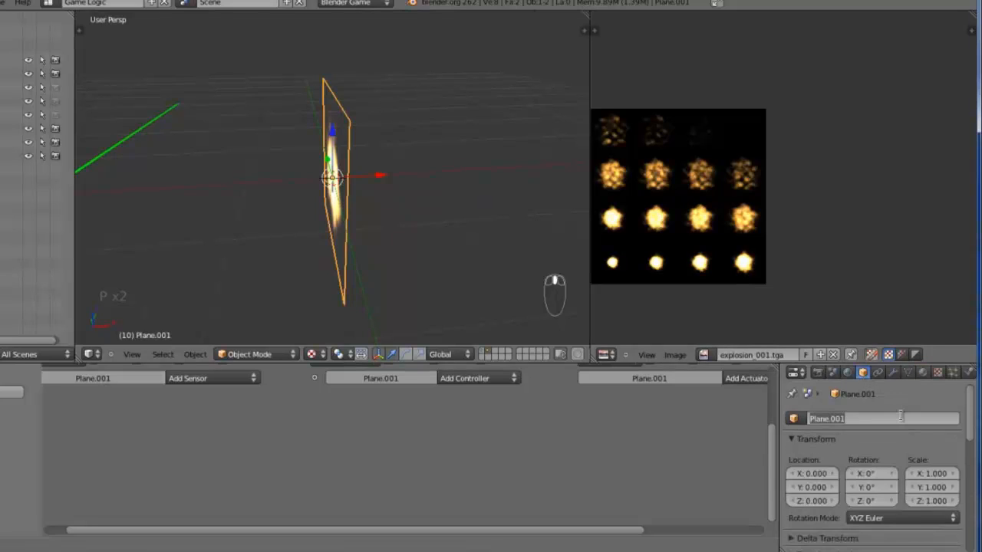
pyautogui.press('BackSpace')
pyautogui.write('fogo')
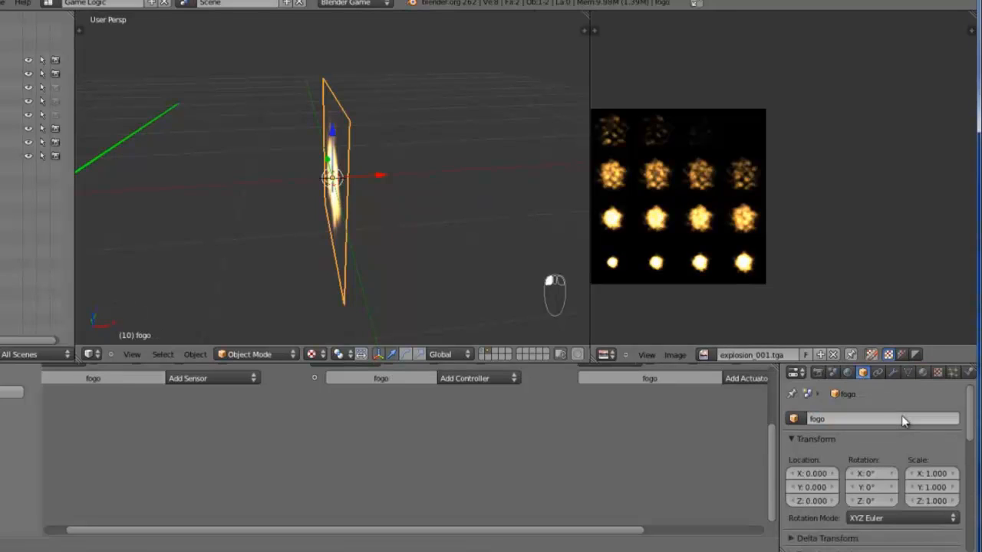
pyautogui.press('Return')
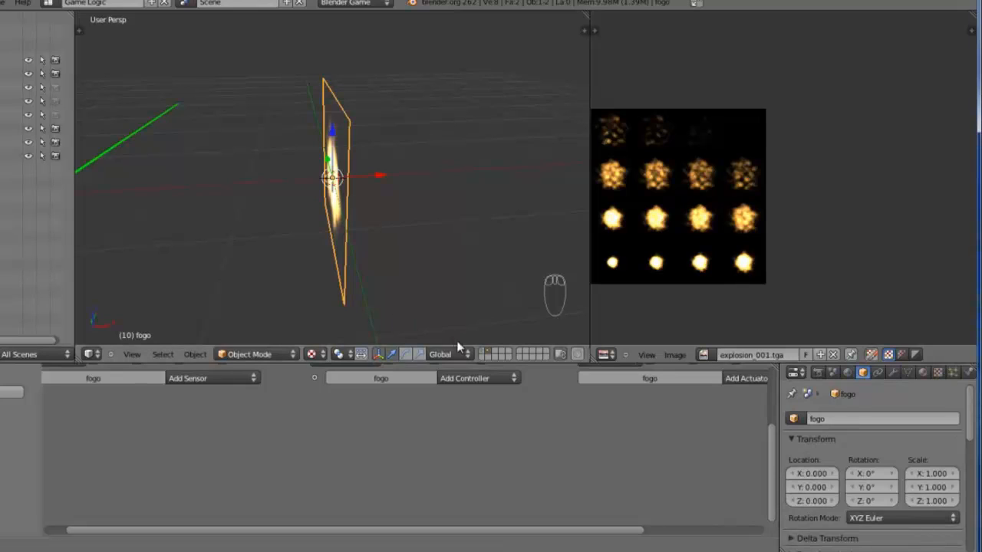
# - Show layer 1, select the box around the jet, and enlarge the logic area to display its actuators
pyautogui.press('1')
pyautogui.moveTo(460, 203); pyautogui.dragTo(381, 234, button='middle')
pyautogui.scroll(4, 397, 263)
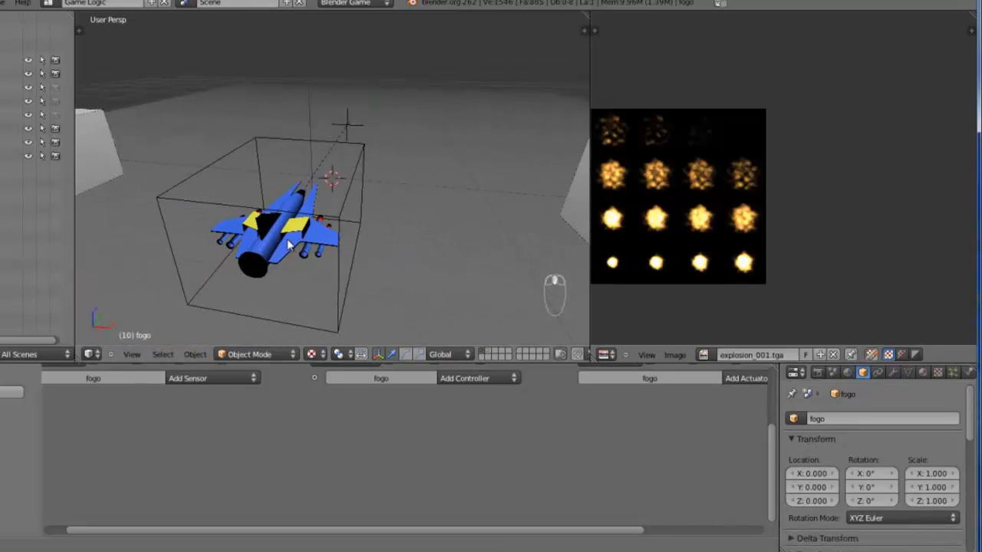
pyautogui.rightClick(338, 214)
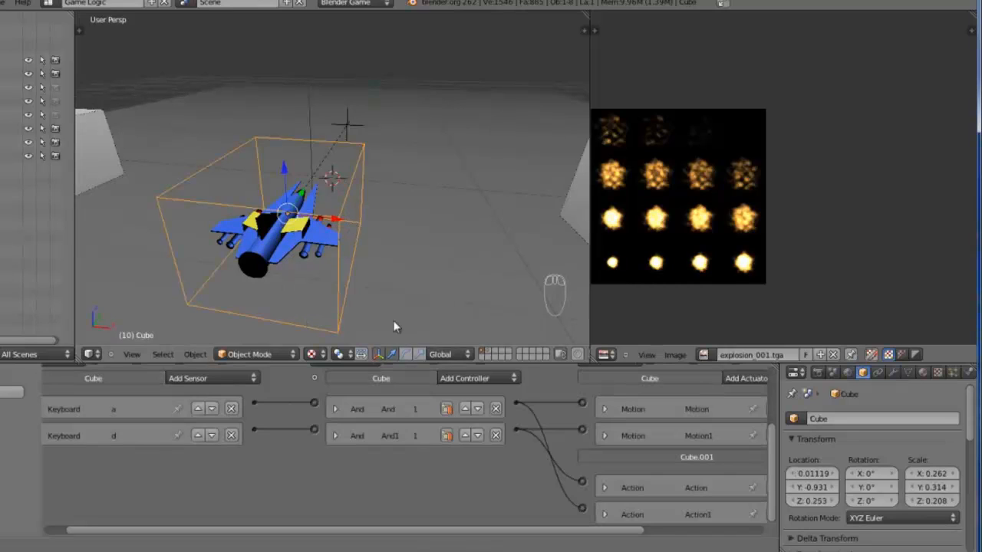
pyautogui.moveTo(591, 354); pyautogui.dragTo(589, 253)
pyautogui.moveTo(604, 348); pyautogui.dragTo(501, 329, button='middle')
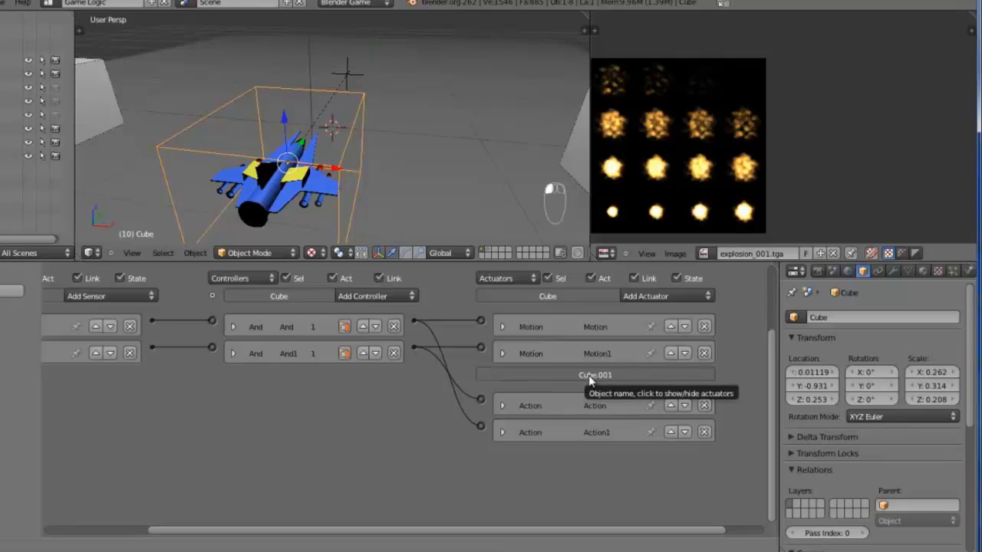
# - Rename the jet mesh inside the box as nave
pyautogui.rightClick(268, 197)
pyautogui.click(856, 312)
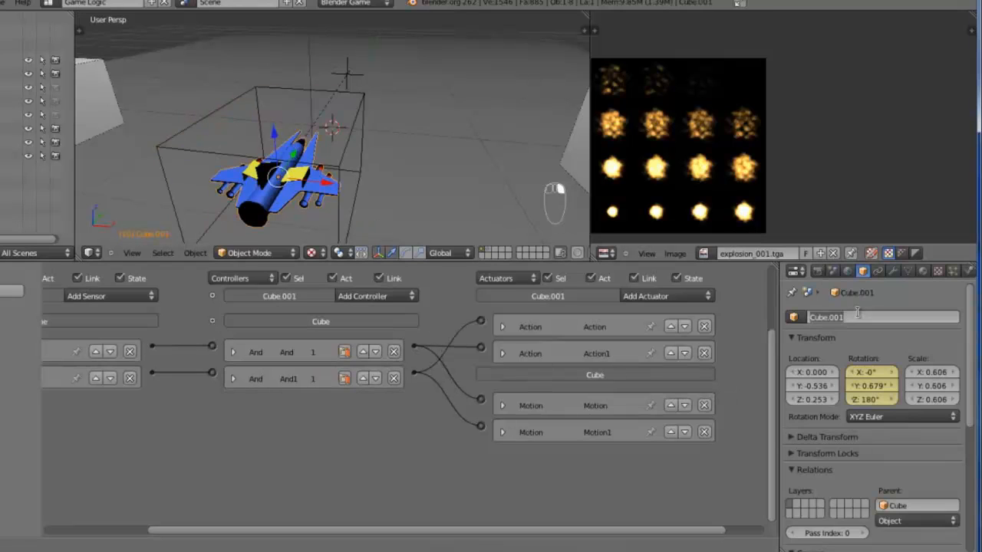
pyautogui.write('nave')
pyautogui.press('Return')
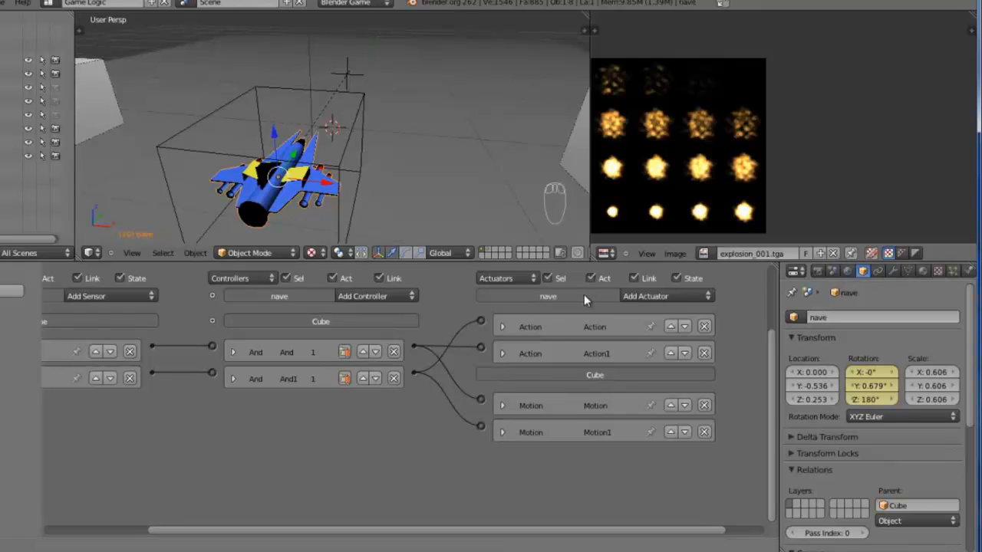
# - Add an Edit Object actuator to the jet's enclosing cube and set its mode to End Object
pyautogui.rightClick(338, 153)
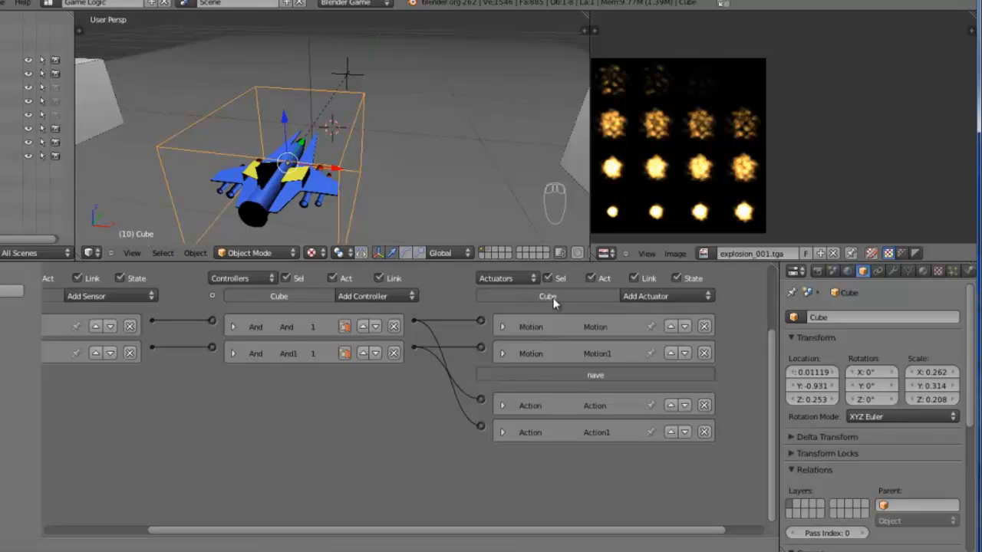
pyautogui.click(692, 297)
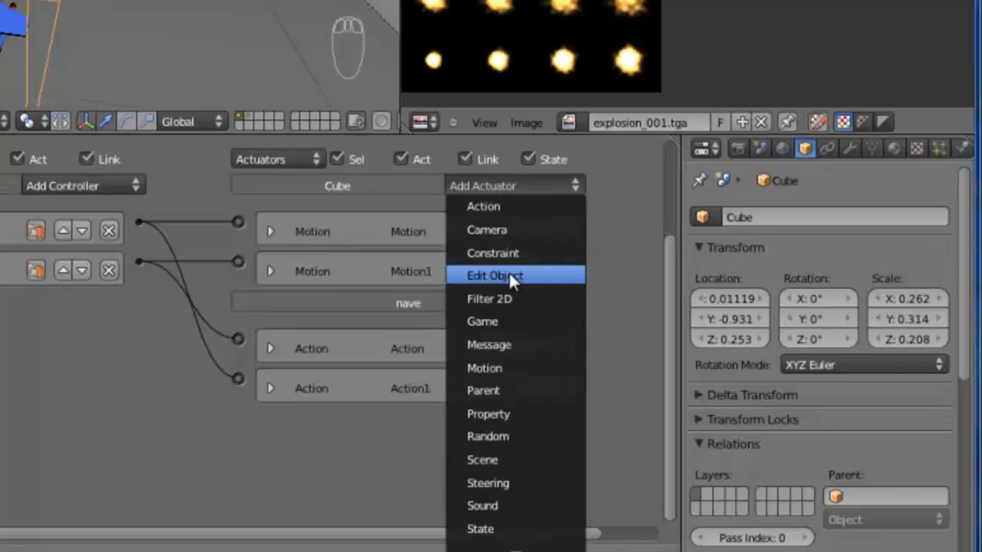
pyautogui.click(663, 356)
pyautogui.moveTo(397, 339); pyautogui.dragTo(322, 307, button='middle')
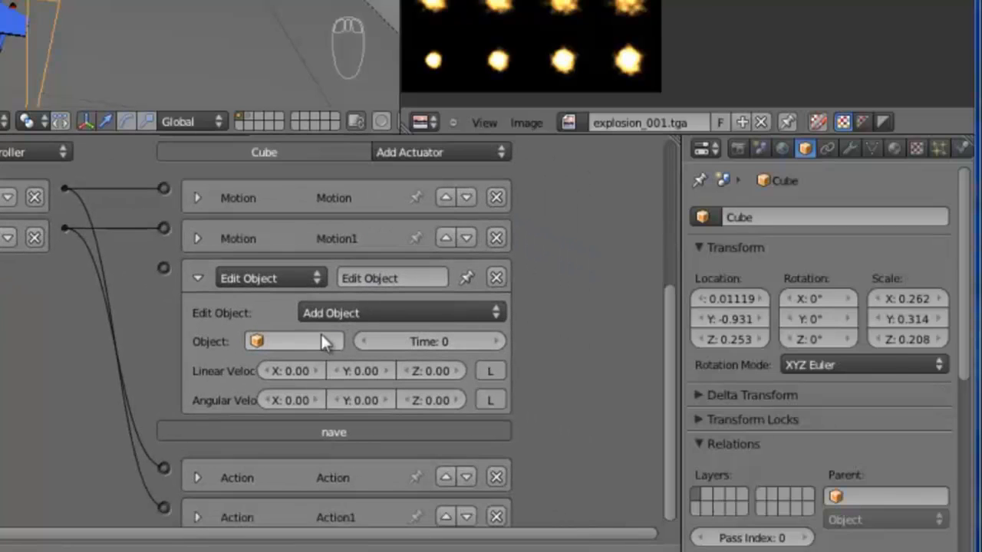
pyautogui.click(363, 310)
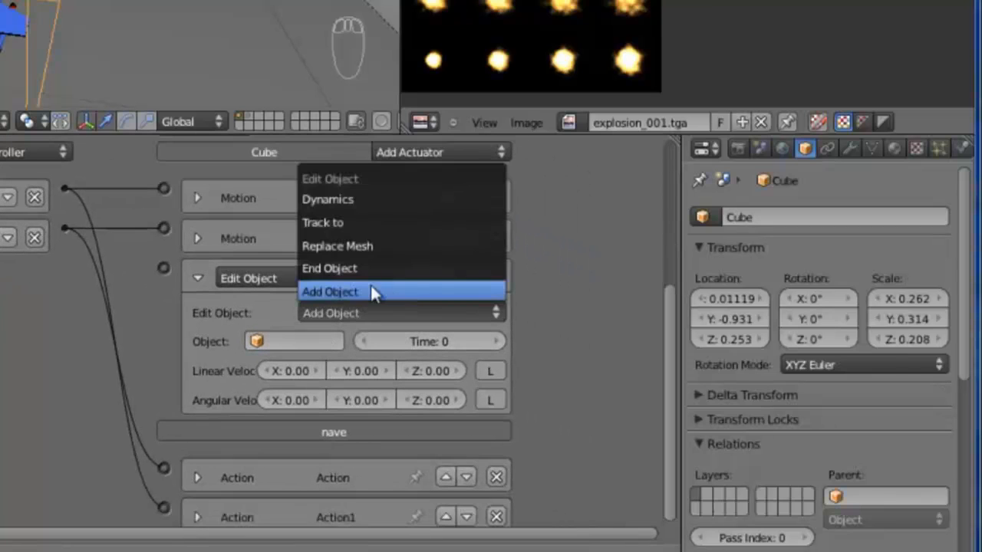
pyautogui.click(377, 267)
pyautogui.moveTo(376, 306); pyautogui.dragTo(473, 311, button='middle')
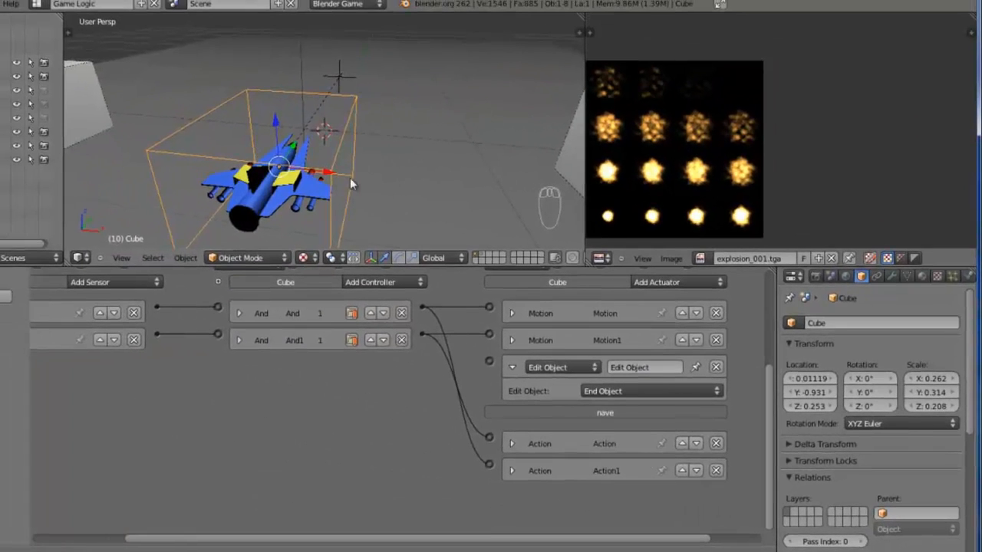
# - Add an And controller to the cube, link it to the Edit Object actuator, and collapse both bricks
pyautogui.moveTo(413, 368); pyautogui.dragTo(396, 368, button='middle')
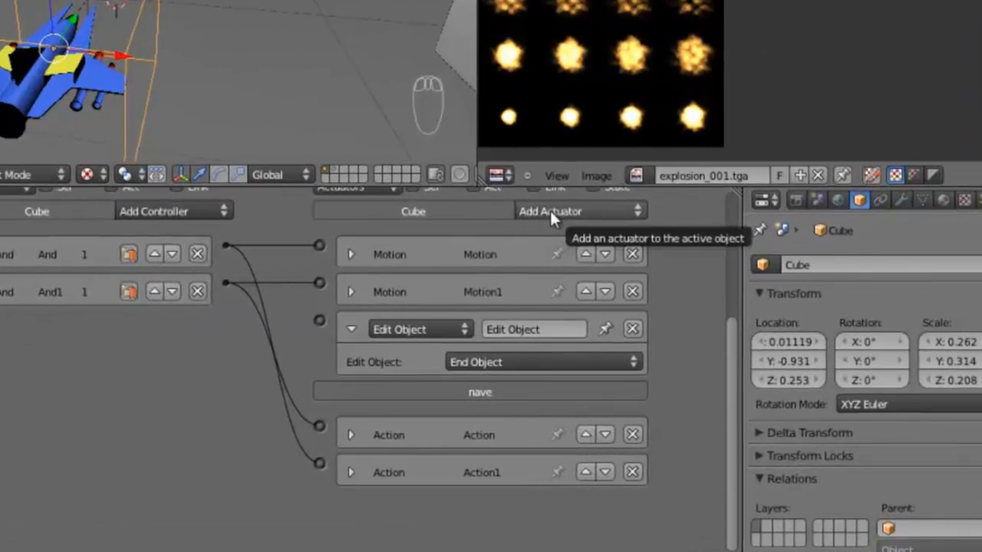
pyautogui.click(620, 270)
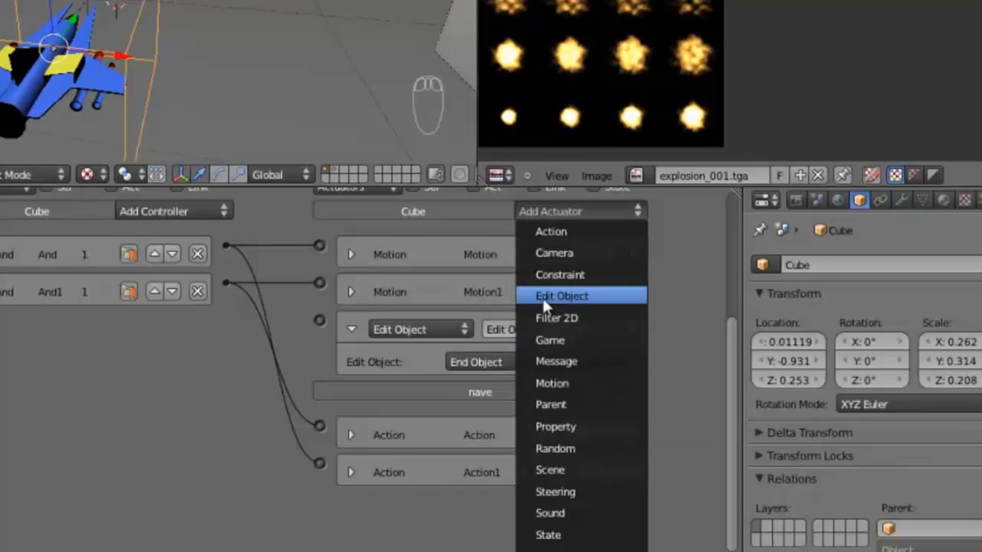
pyautogui.moveTo(297, 336); pyautogui.dragTo(411, 338, button='middle')
pyautogui.click(470, 331)
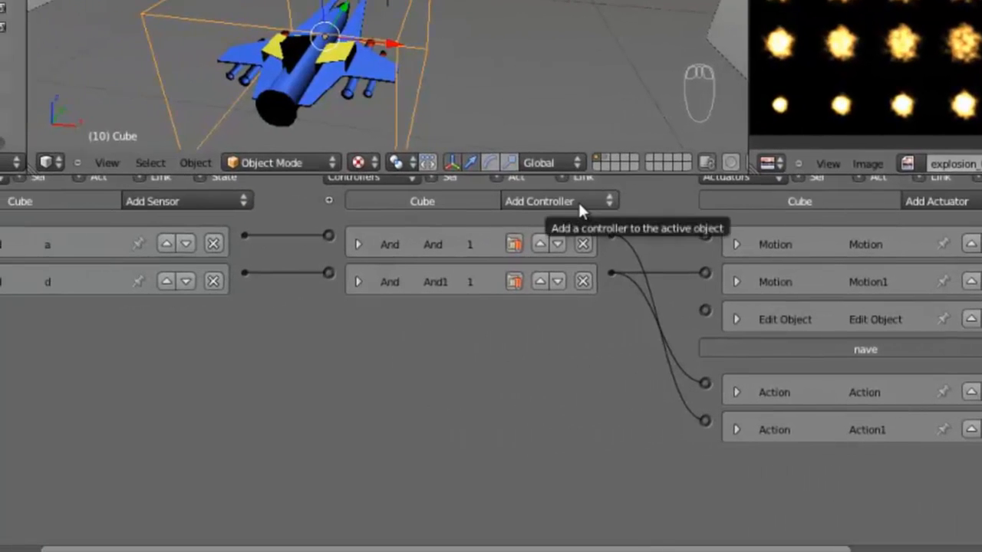
pyautogui.click(577, 200)
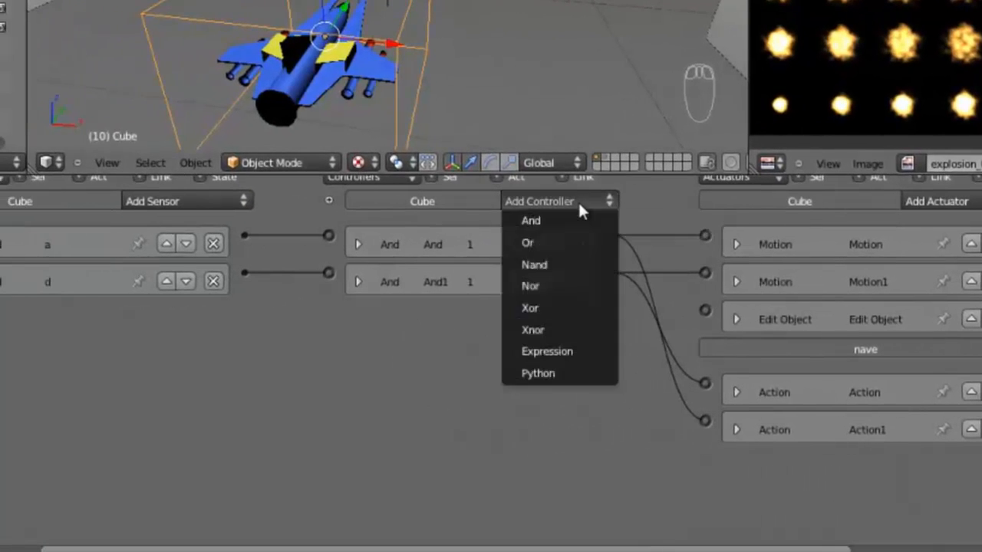
pyautogui.click(569, 221)
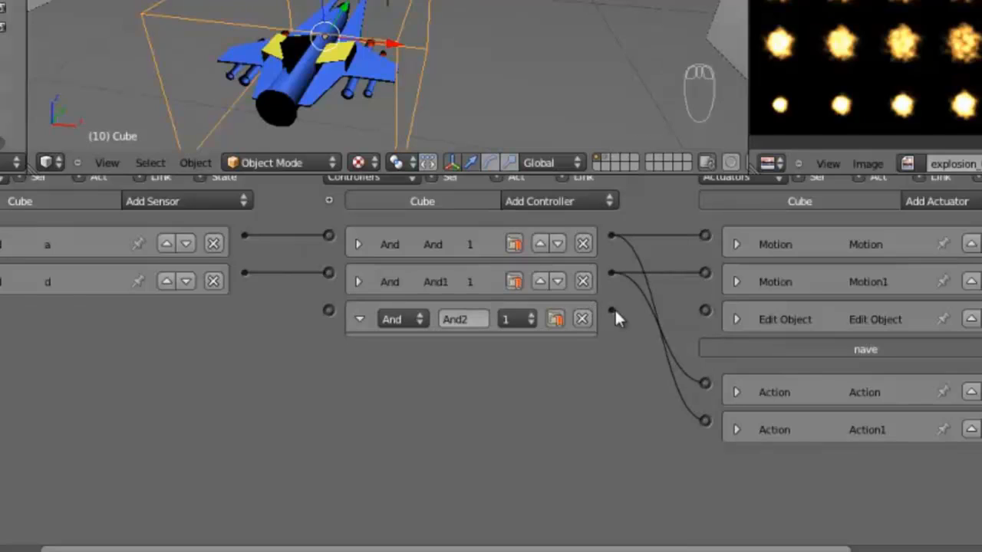
pyautogui.moveTo(611, 310); pyautogui.dragTo(705, 310)
pyautogui.click(359, 319)
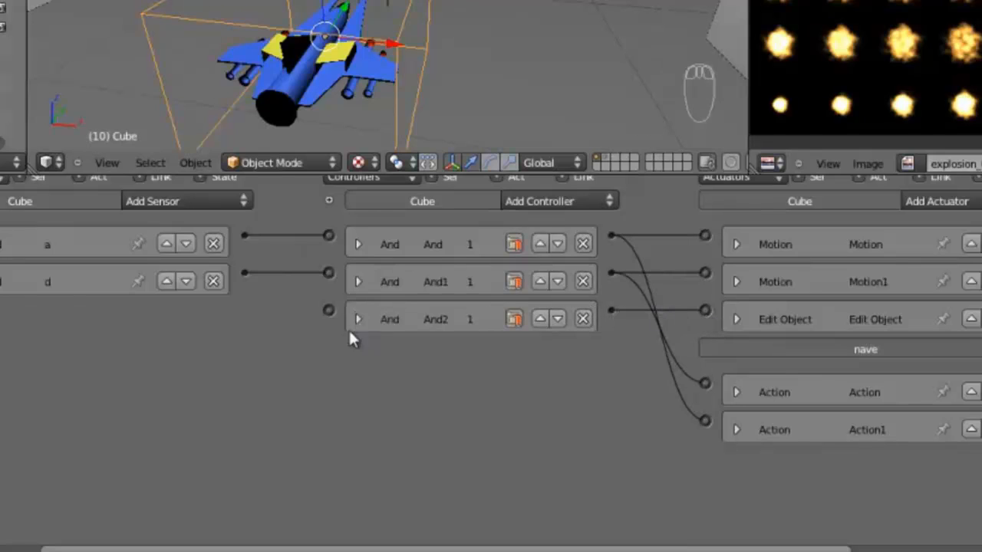
# - Add a Message sensor with the subject explocao to the cube and link it to the new And controller
pyautogui.moveTo(351, 335); pyautogui.dragTo(510, 333, button='middle')
pyautogui.click(362, 208)
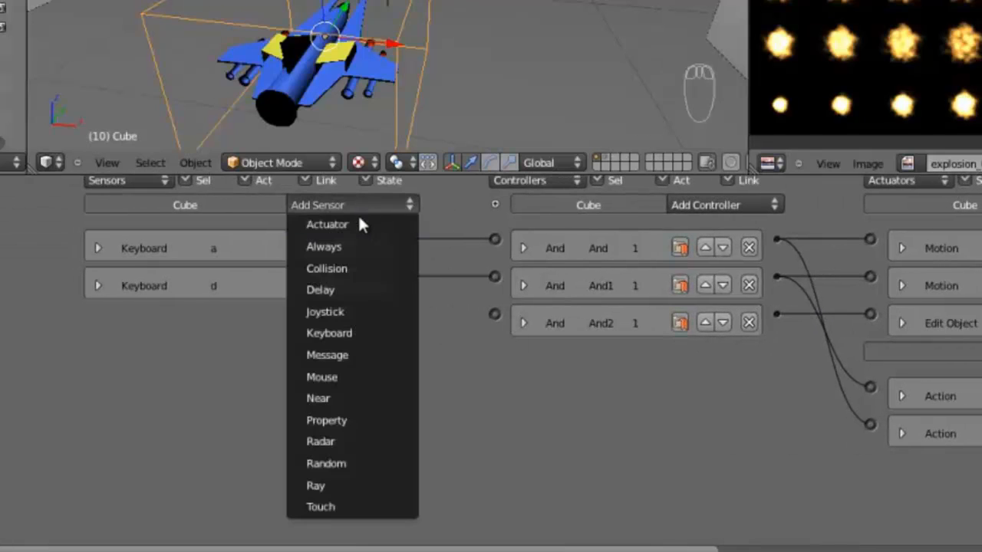
pyautogui.click(339, 350)
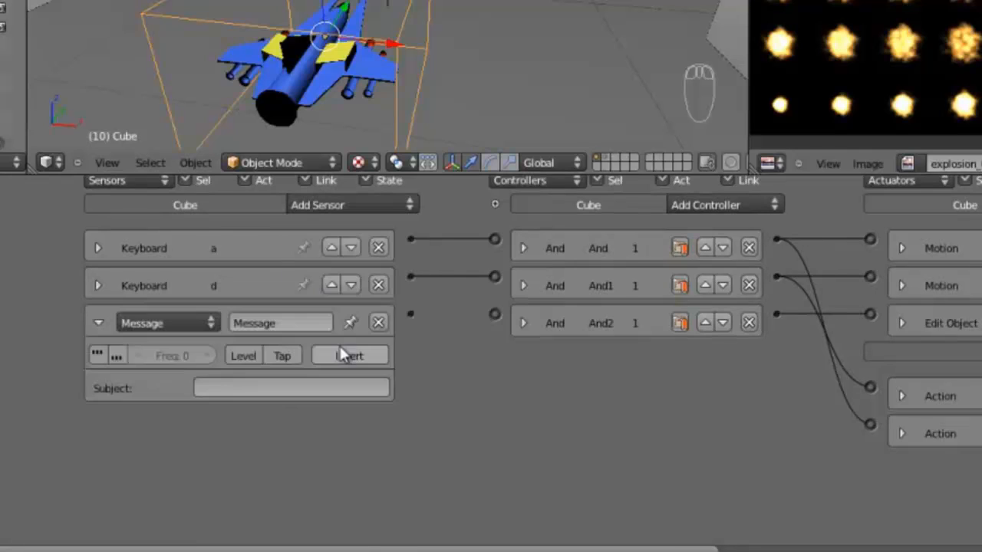
pyautogui.moveTo(490, 310); pyautogui.dragTo(493, 313)
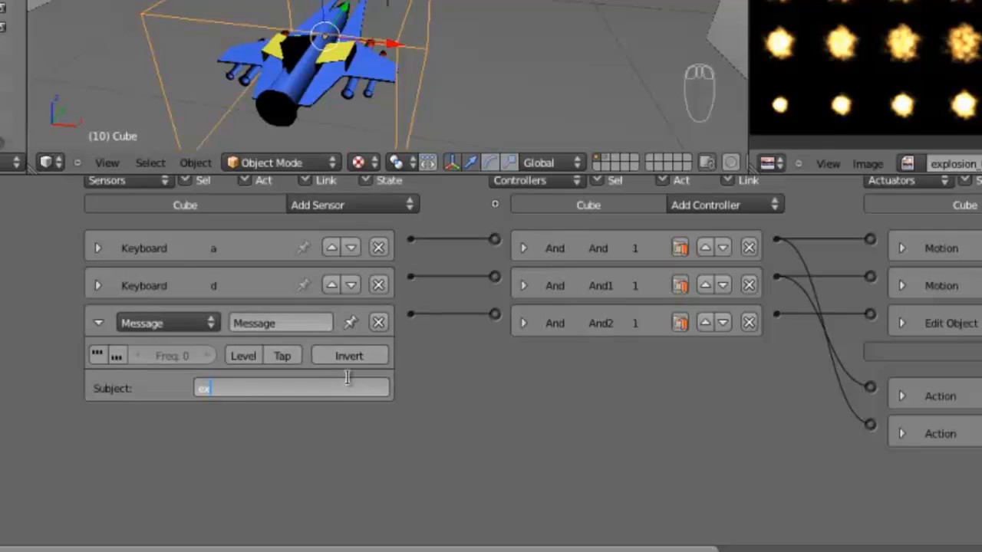
pyautogui.write('oca')
pyautogui.press('Return')
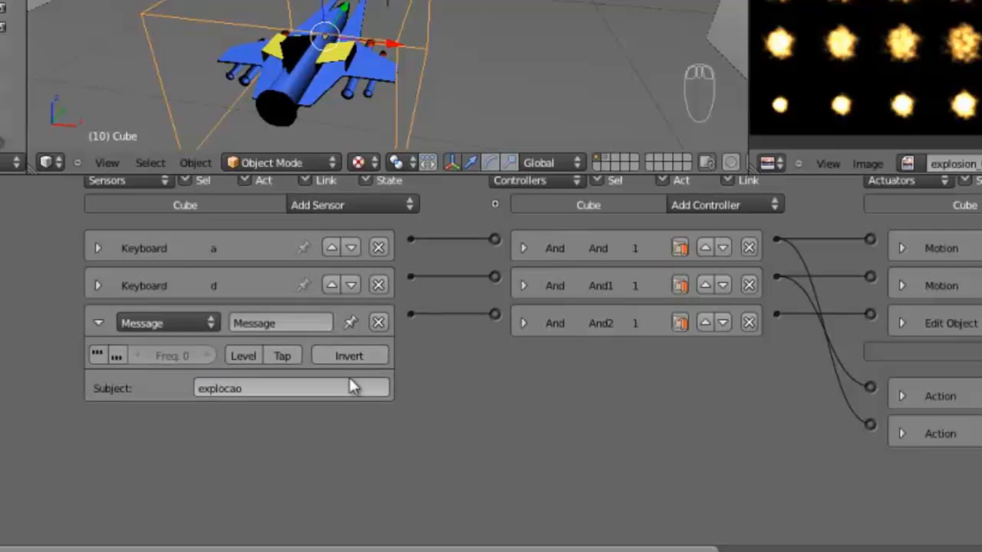
# - Collapse the cube's Message sensor with the explocao subject
pyautogui.moveTo(857, 381); pyautogui.dragTo(770, 384, button='middle')
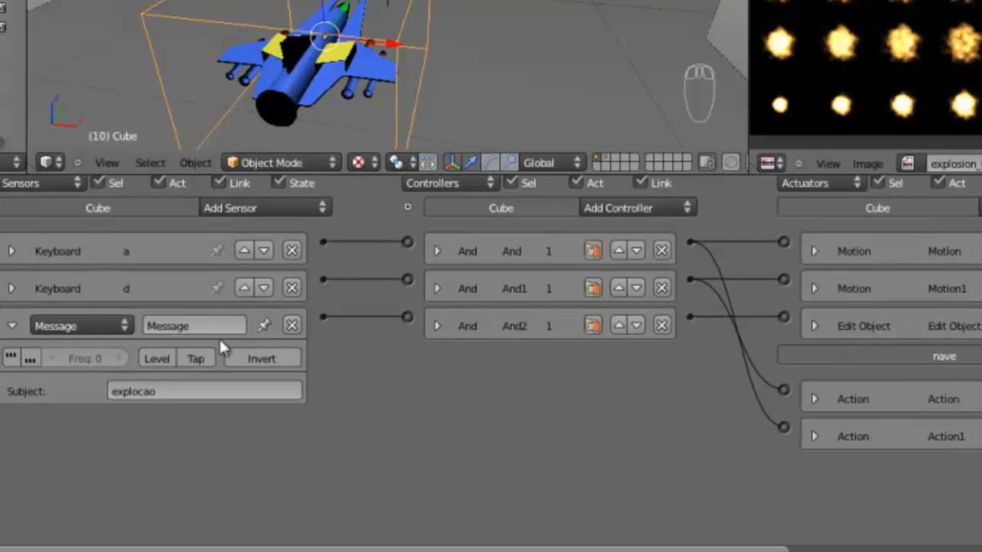
pyautogui.click(34, 326)
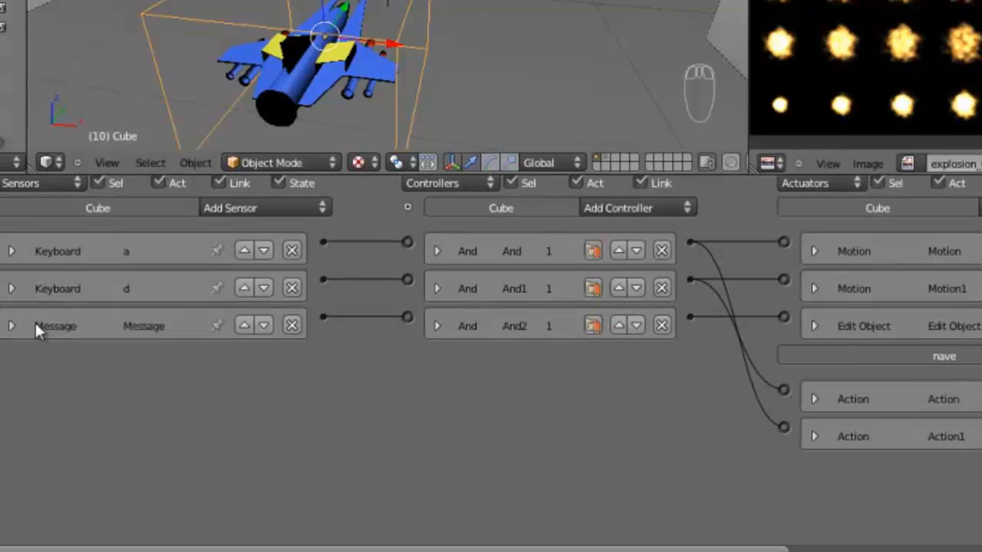
pyautogui.moveTo(755, 362); pyautogui.dragTo(732, 401, button='middle')
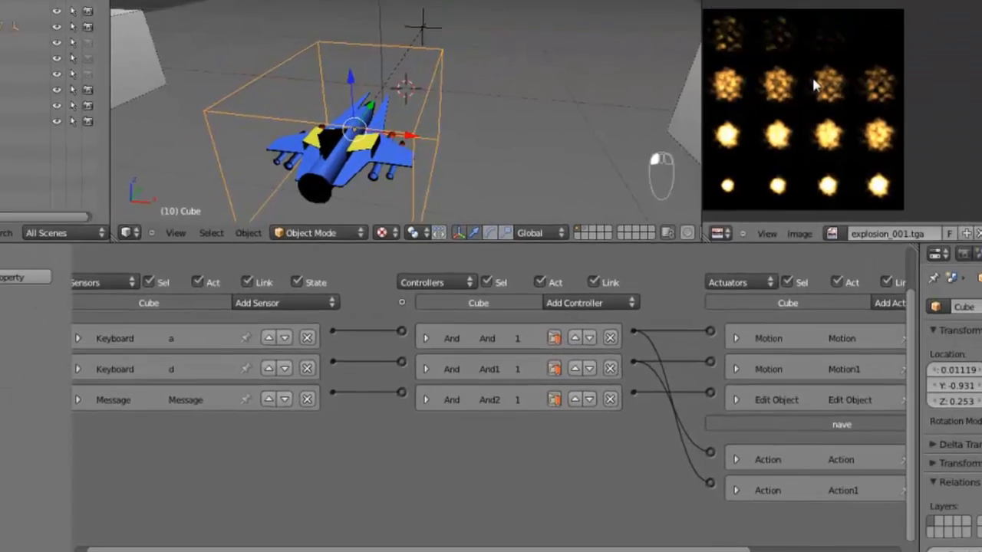
pyautogui.moveTo(798, 112); pyautogui.dragTo(887, 139, button='middle')
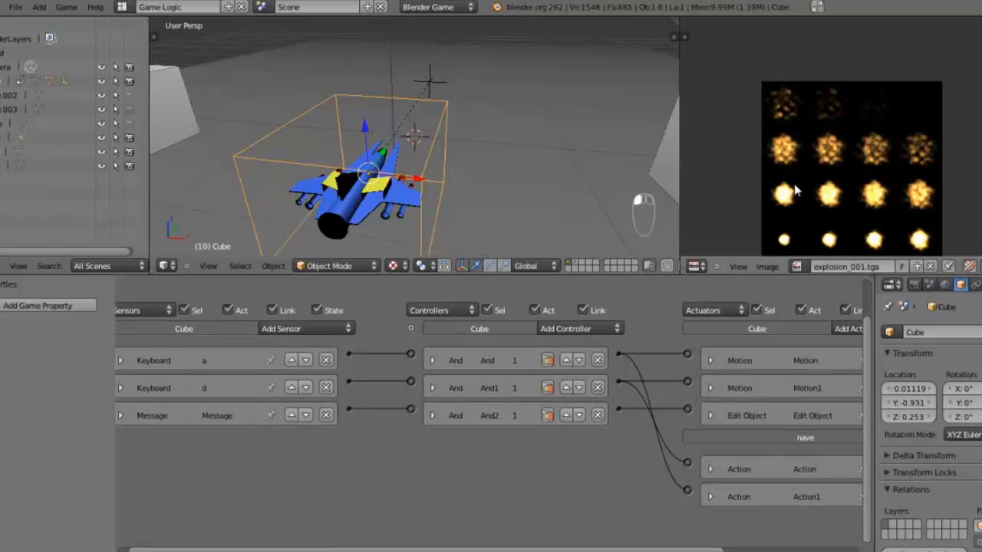
# - Switch to an empty layer and add an icosphere at the 3D cursor
pyautogui.moveTo(476, 125); pyautogui.dragTo(476, 226, button='middle')
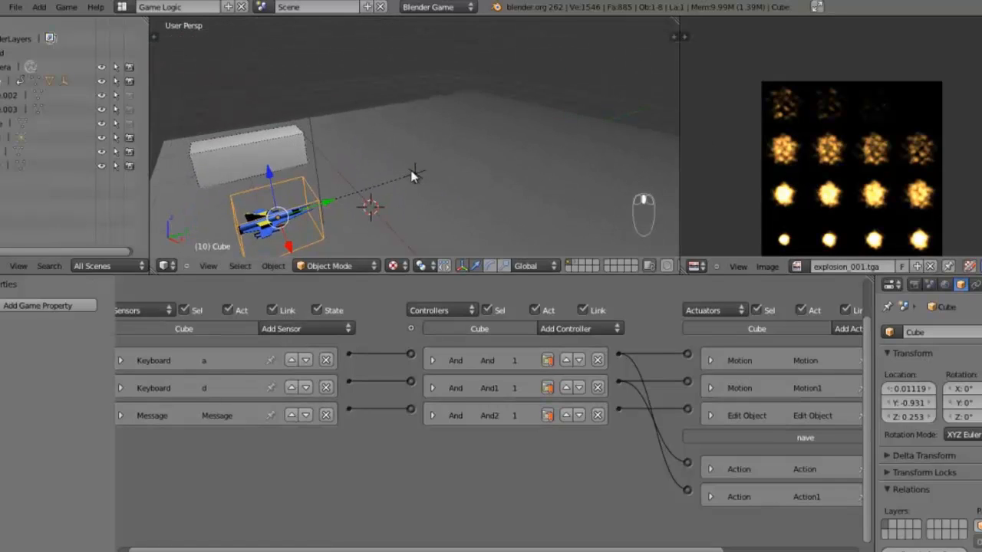
pyautogui.click(576, 265)
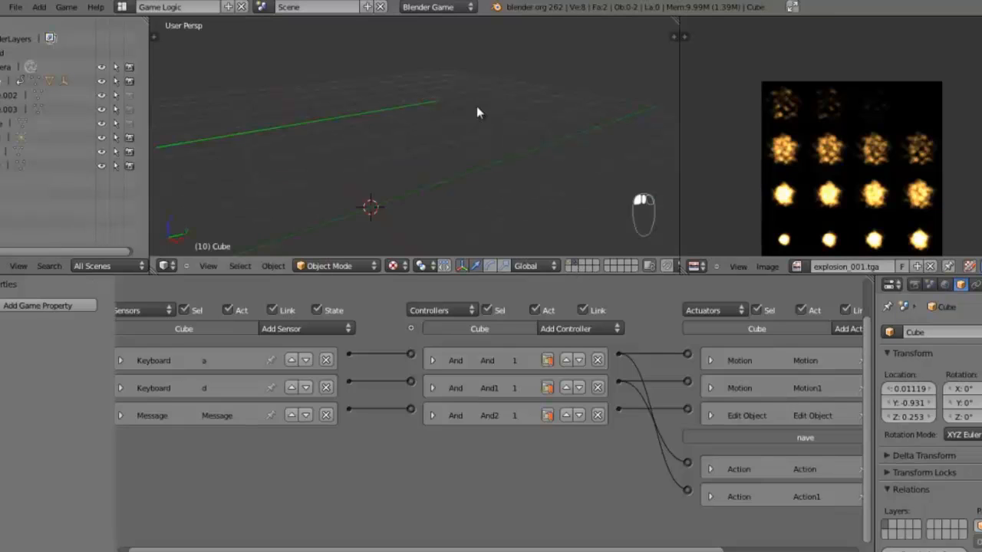
pyautogui.moveTo(476, 106); pyautogui.dragTo(500, 82, button='middle')
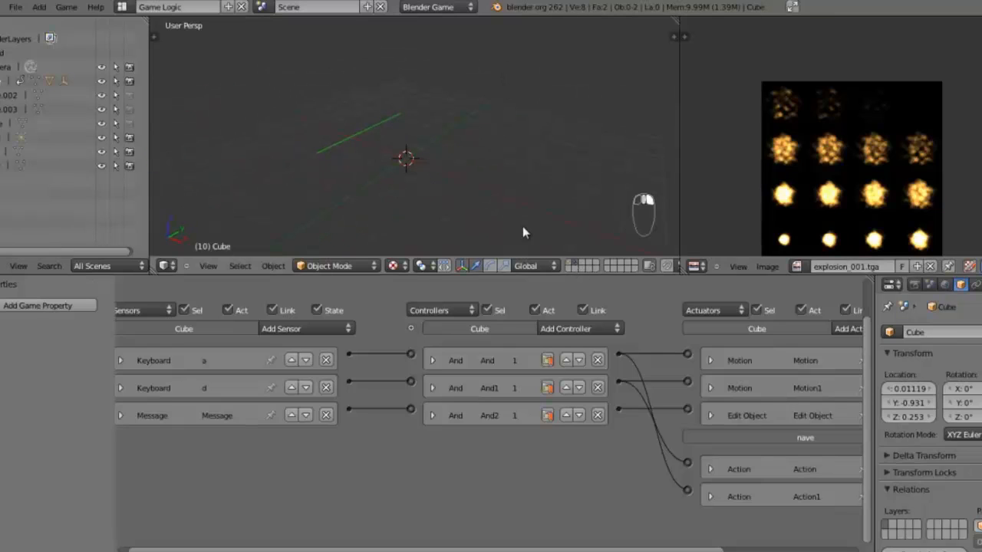
pyautogui.click(582, 262)
pyautogui.hotkey('shift', 'a')
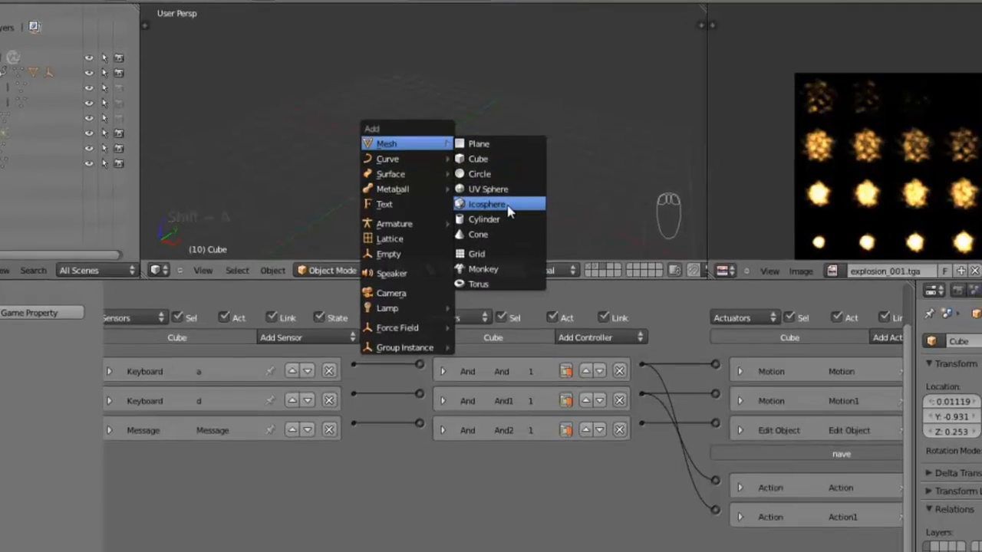
pyautogui.click(516, 206)
pyautogui.scroll(4, 546, 224)
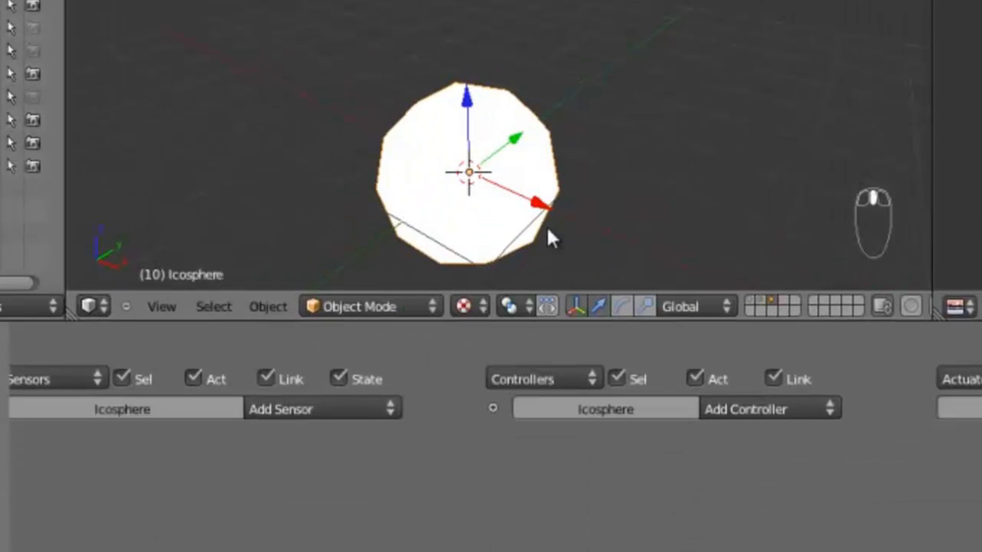
pyautogui.scroll(-2, 530, 138)
# - Enter Edit Mode on the icosphere, limit selection to visible geometry, and switch to edge selection with nothing selected
pyautogui.press('Tab')
pyautogui.scroll(-2, 535, 103)
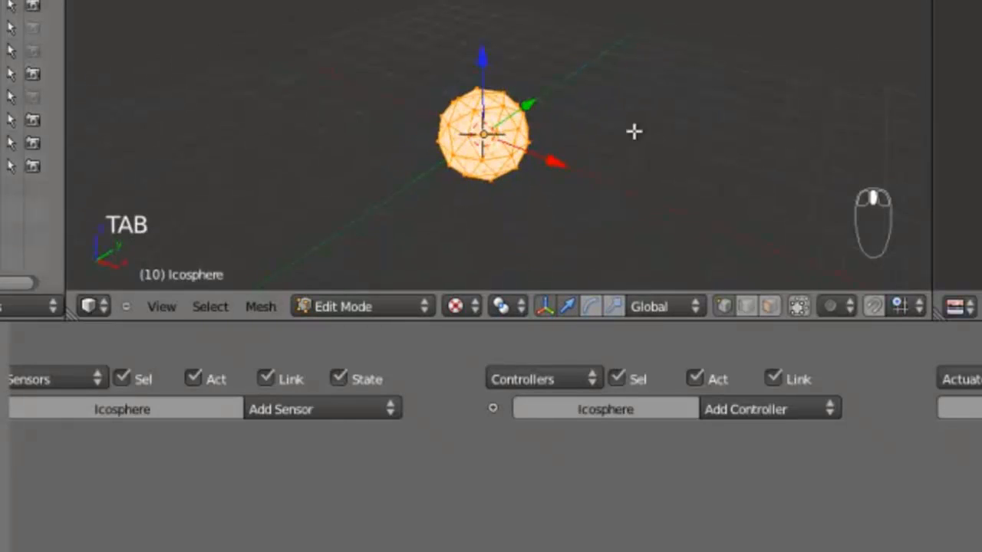
pyautogui.scroll(-3, 567, 166)
pyautogui.scroll(5, 585, 143)
pyautogui.moveTo(585, 142); pyautogui.dragTo(572, 154, button='middle')
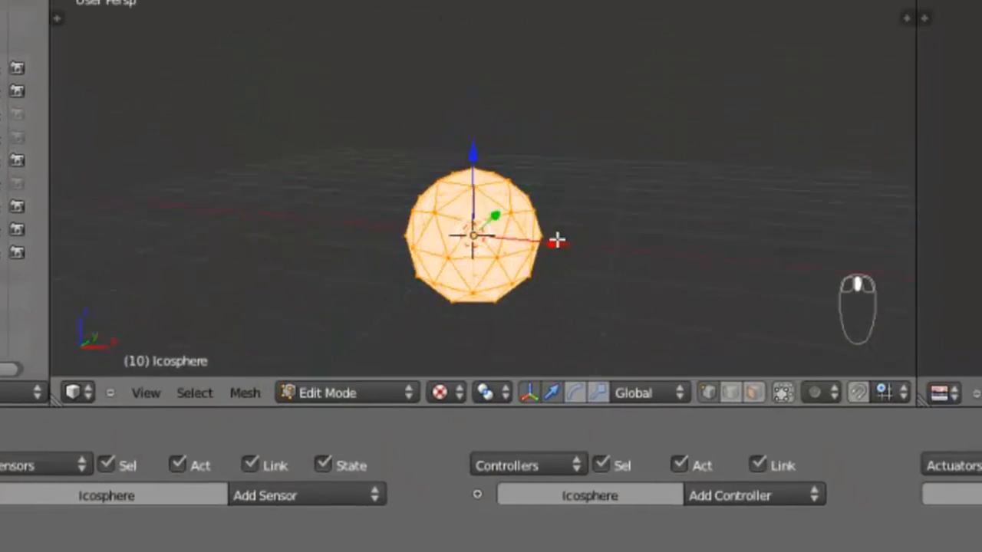
pyautogui.keyDown('shift'); pyautogui.moveTo(557, 239); pyautogui.dragTo(559, 324, button='middle'); pyautogui.keyUp('shift')
pyautogui.scroll(4, 562, 151)
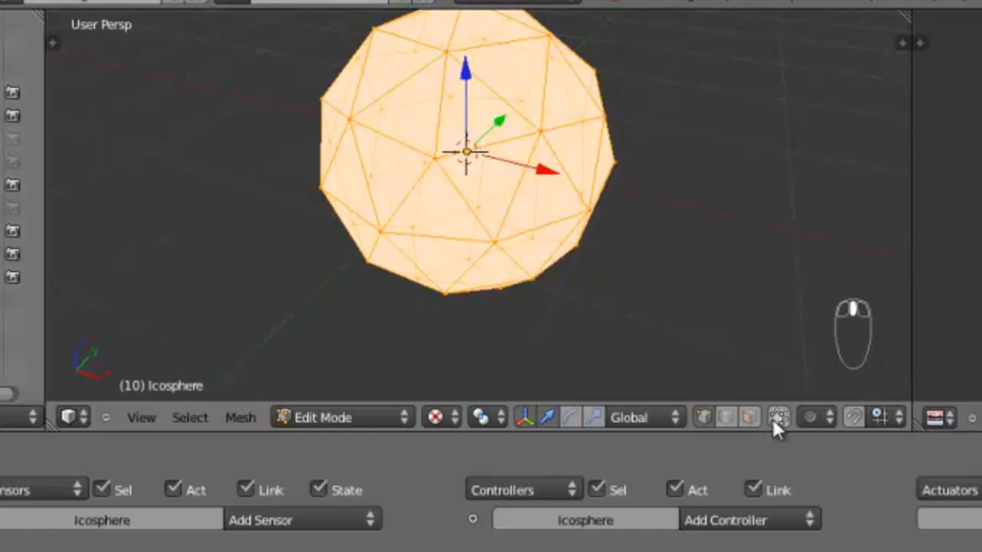
pyautogui.click(773, 419)
pyautogui.moveTo(690, 300); pyautogui.dragTo(624, 292, button='middle')
pyautogui.keyDown('shift'); pyautogui.moveTo(591, 223); pyautogui.dragTo(582, 262, button='middle'); pyautogui.keyUp('shift')
pyautogui.rightClick(552, 212)
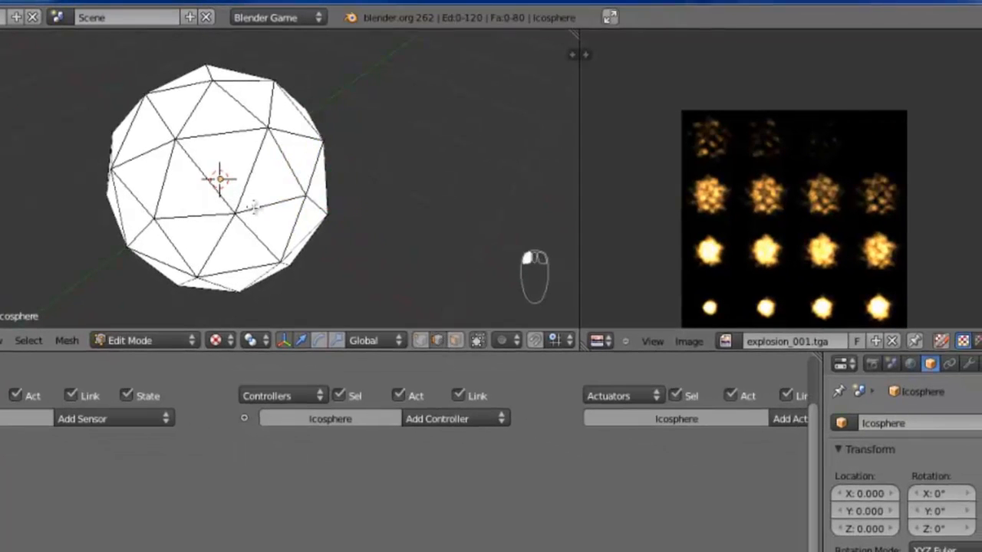
# - Select a connected run of edges across the icosphere's middle and mark them as a seam
pyautogui.rightClick(254, 208)
pyautogui.keyDown('shift'); pyautogui.rightClick(201, 215); pyautogui.keyUp('shift')
pyautogui.keyDown('shift'); pyautogui.rightClick(145, 210); pyautogui.keyUp('shift')
pyautogui.moveTo(145, 211); pyautogui.dragTo(198, 150, button='middle')
pyautogui.keyDown('shift'); pyautogui.rightClick(193, 208); pyautogui.keyUp('shift')
pyautogui.keyDown('shift'); pyautogui.rightClick(192, 187); pyautogui.keyUp('shift')
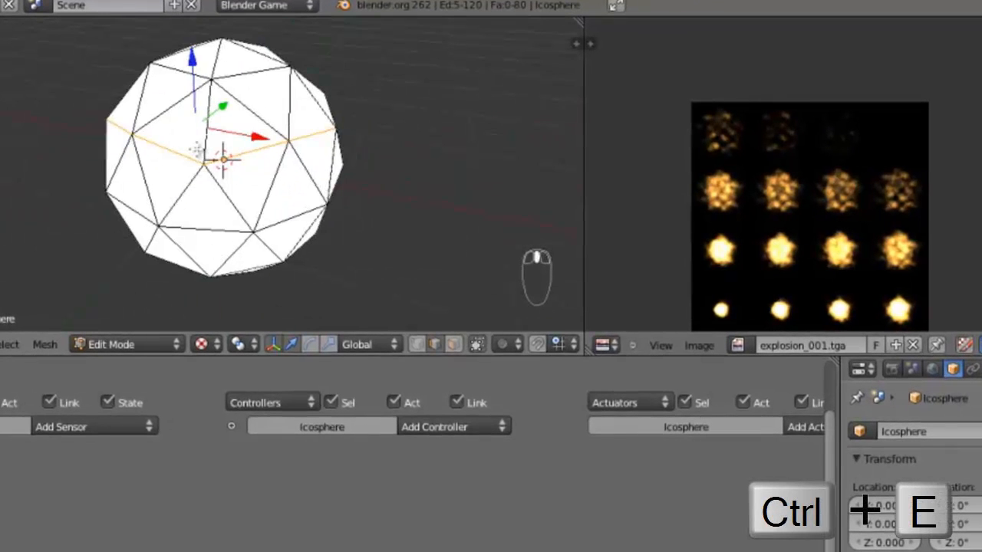
pyautogui.hotkey('ctrl', 'e')
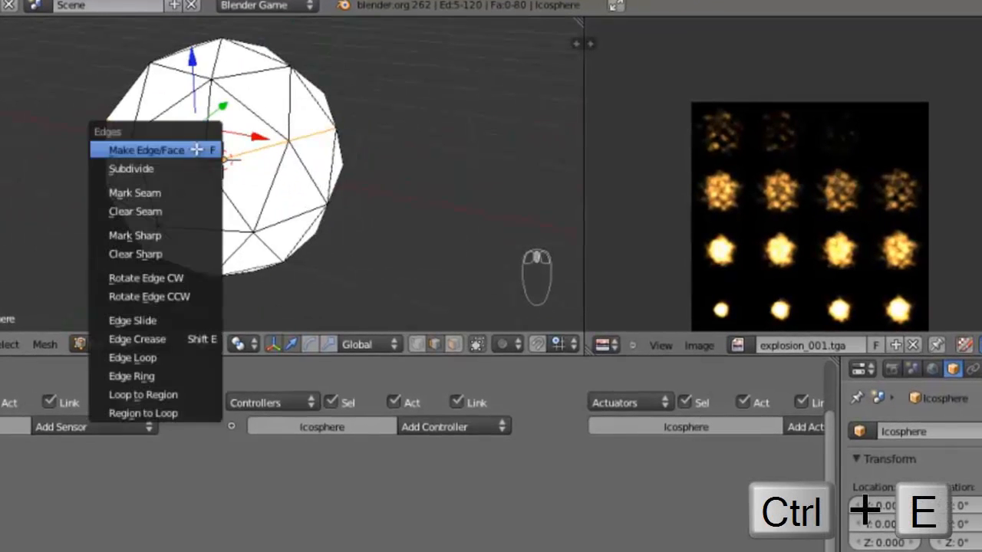
pyautogui.click(146, 190)
# - Select the entire icosphere mesh and unwrap its UVs along the marked seam
pyautogui.press('a')
pyautogui.press('a')
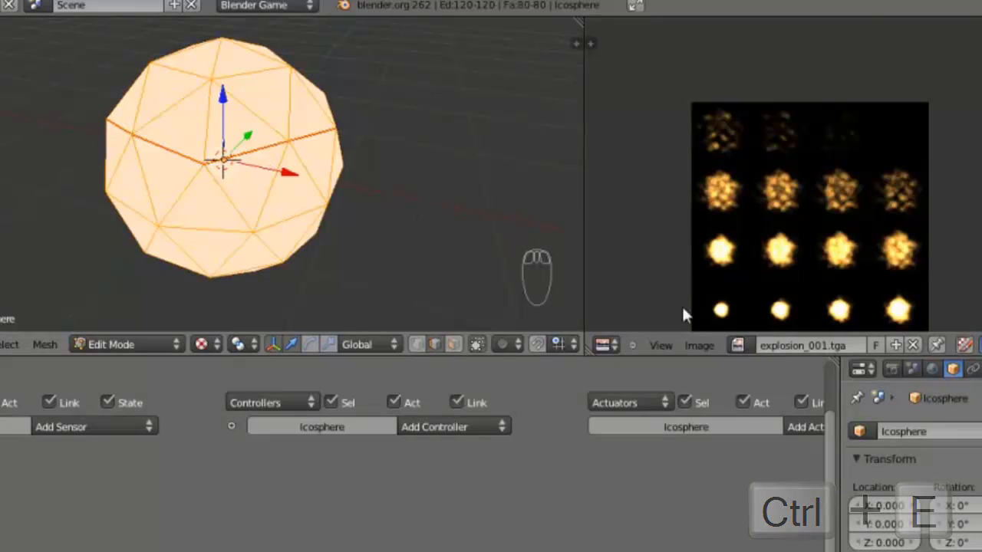
pyautogui.press('u')
pyautogui.click(352, 220)
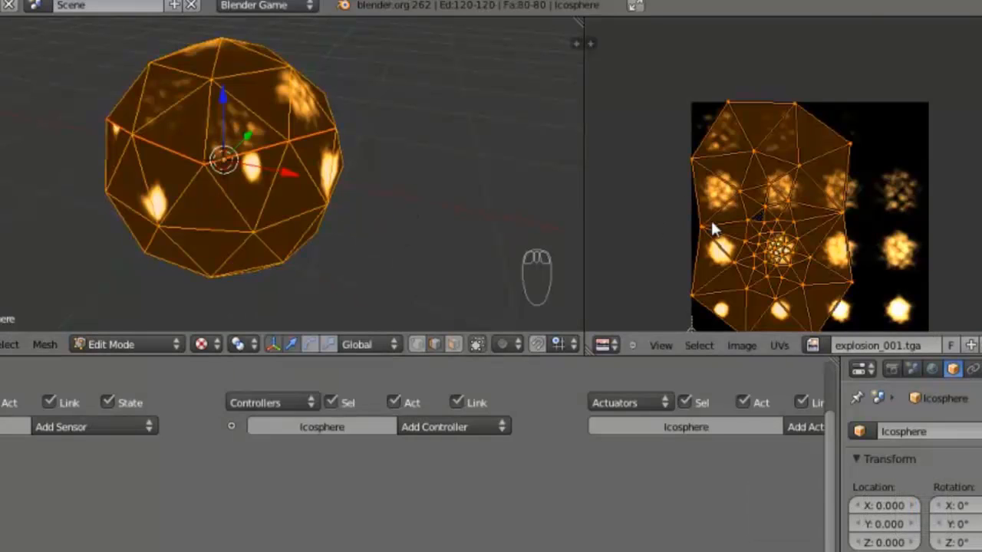
pyautogui.moveTo(786, 226); pyautogui.dragTo(811, 198, button='middle')
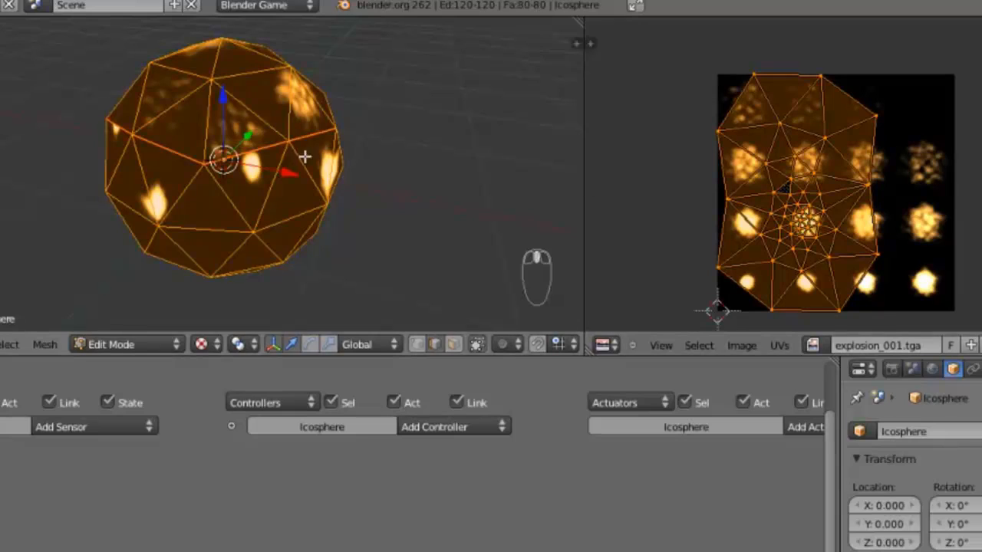
pyautogui.press('u')
pyautogui.click(263, 147)
# - Open rock2.bmp from the Texturas folder as the icosphere's texture and check it in Object Mode
pyautogui.click(756, 343)
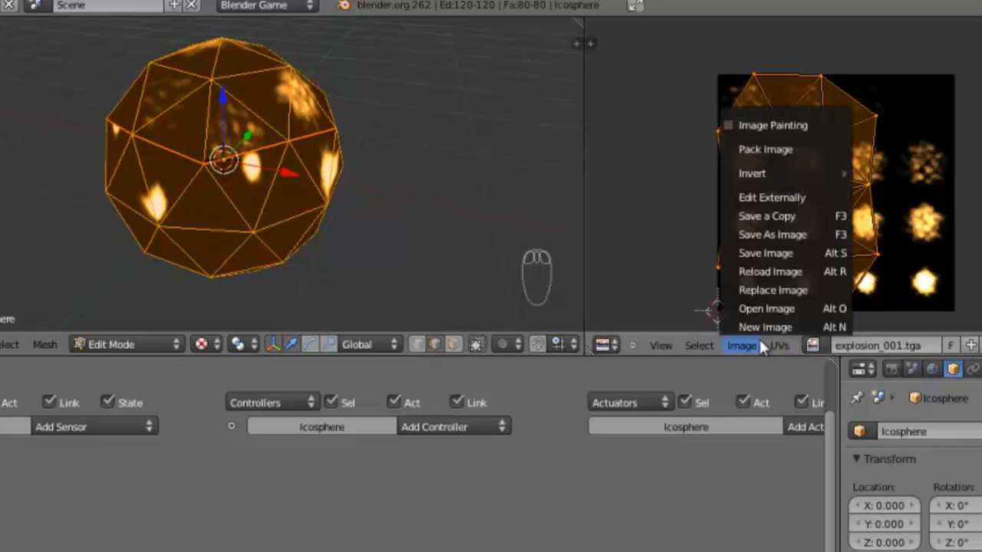
pyautogui.click(783, 306)
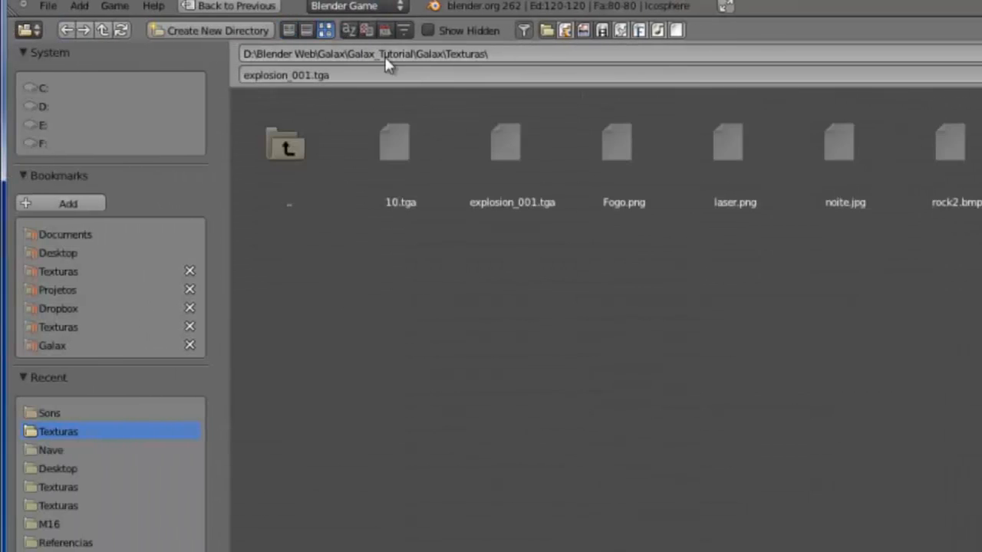
pyautogui.click(951, 146)
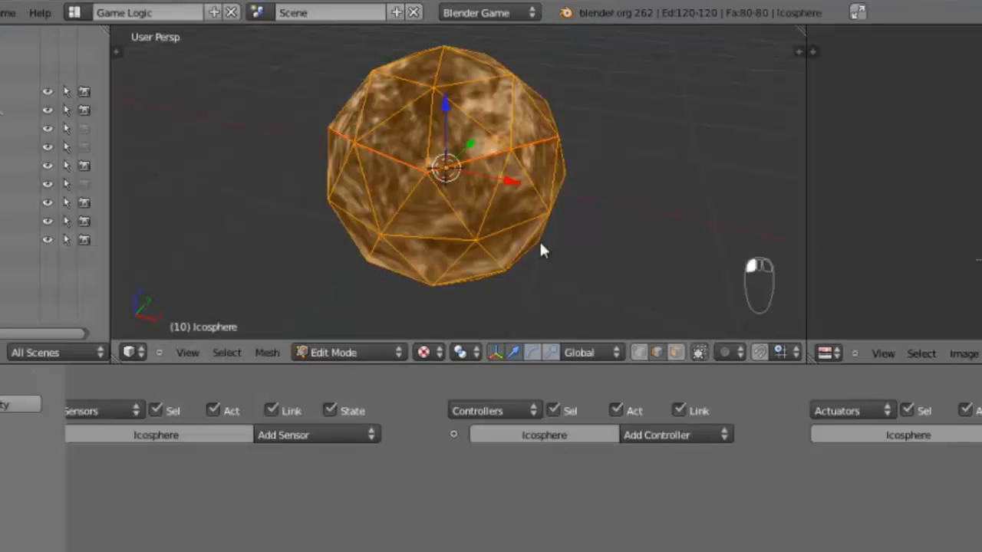
pyautogui.press('Tab')
pyautogui.moveTo(539, 239); pyautogui.dragTo(641, 221, button='middle')
pyautogui.press('Tab')
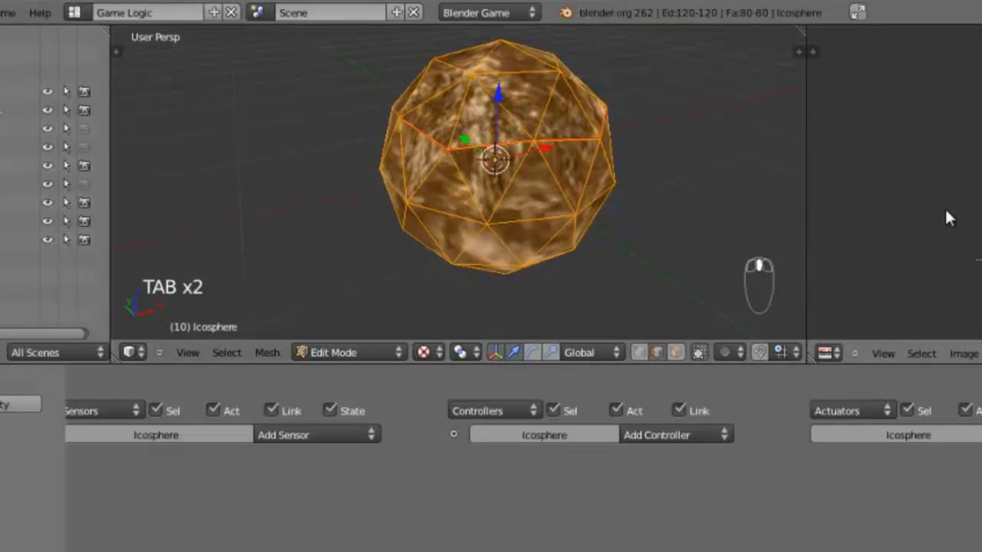
# - Scale the icosphere's UV layout up about 4.7 times and return to Object Mode
pyautogui.press('s')
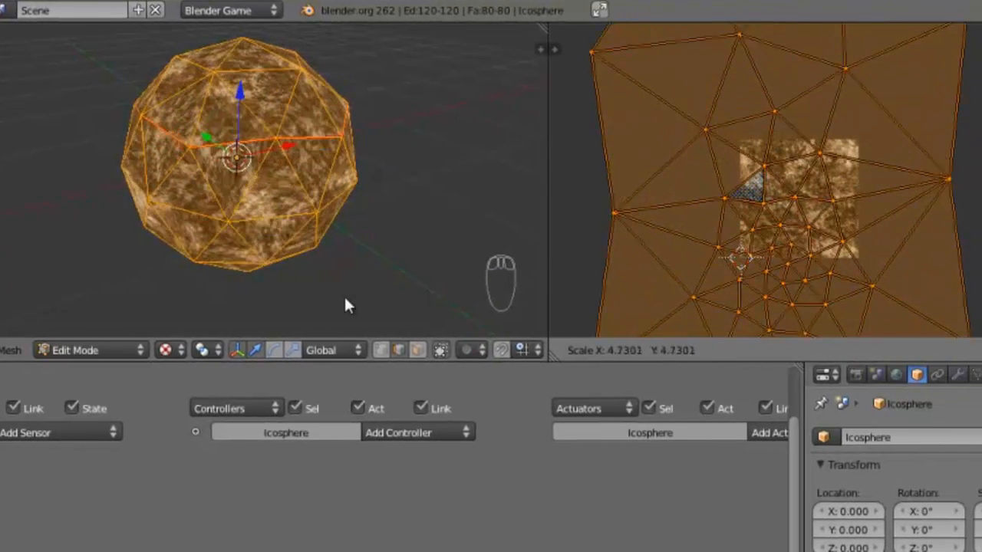
pyautogui.click(344, 301)
pyautogui.press('Tab')
pyautogui.moveTo(335, 228); pyautogui.dragTo(170, 156, button='middle')
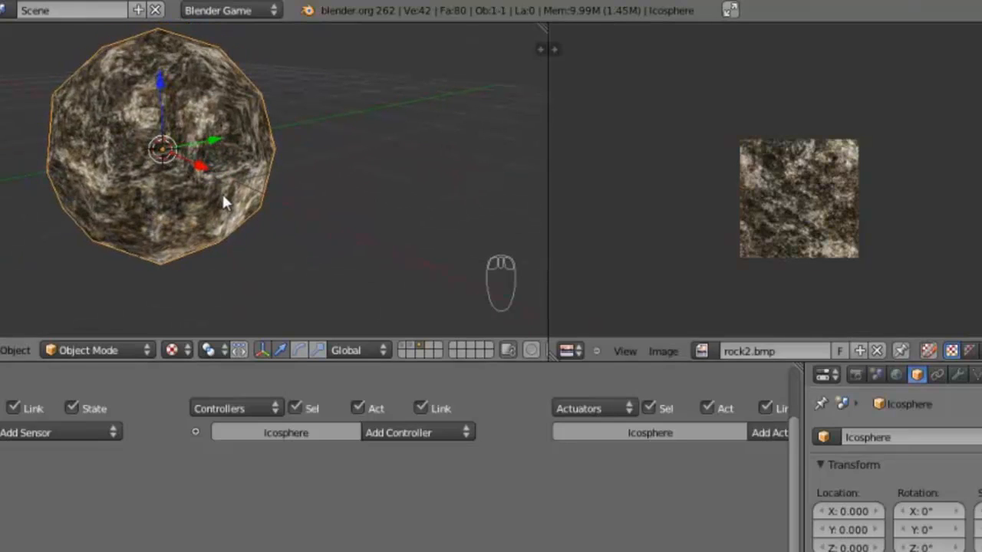
# - Add a Near sensor to the icosphere
pyautogui.click(400, 434)
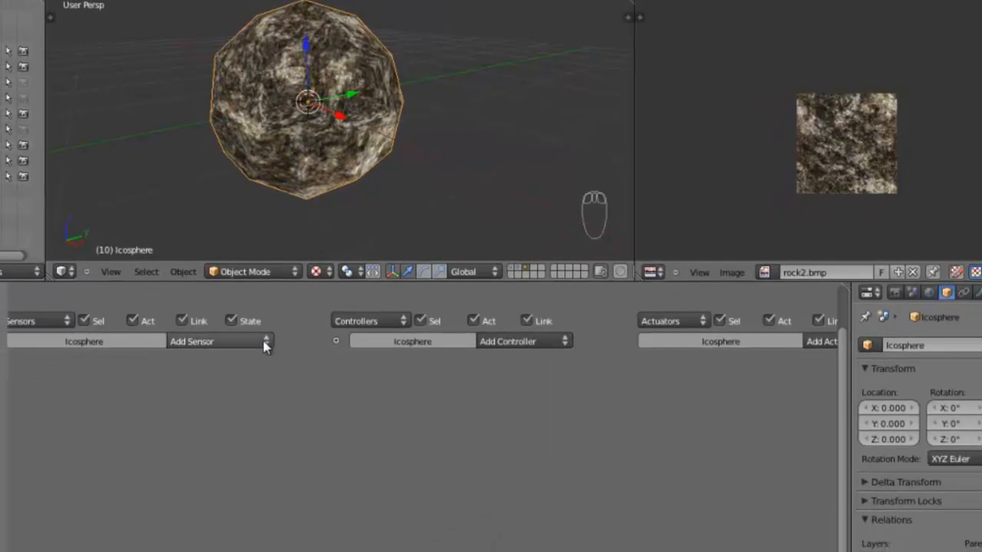
pyautogui.moveTo(264, 346); pyautogui.dragTo(388, 358, button='middle')
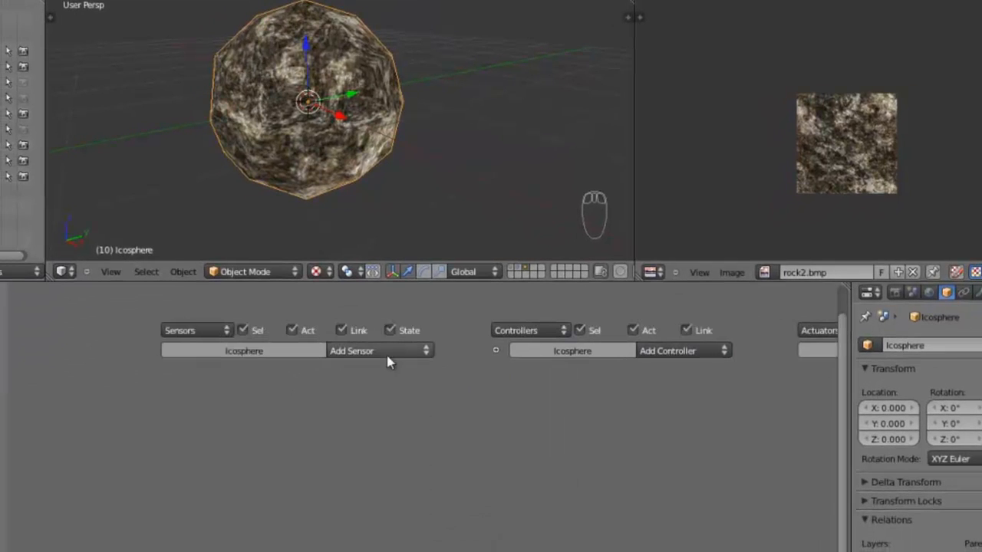
pyautogui.click(385, 352)
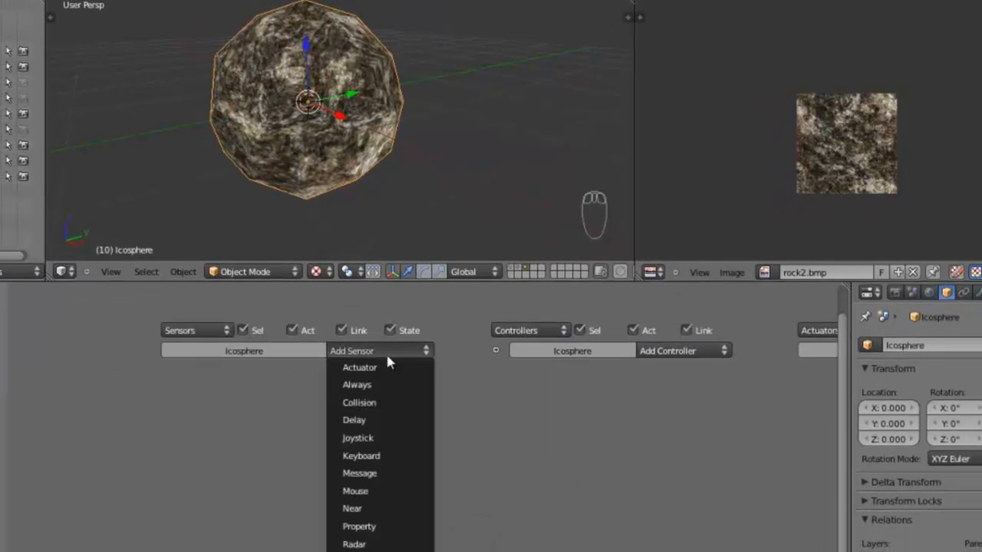
pyautogui.click(362, 508)
pyautogui.keyDown('ctrl'); pyautogui.moveTo(493, 375); pyautogui.dragTo(519, 373, button='middle'); pyautogui.keyUp('ctrl')
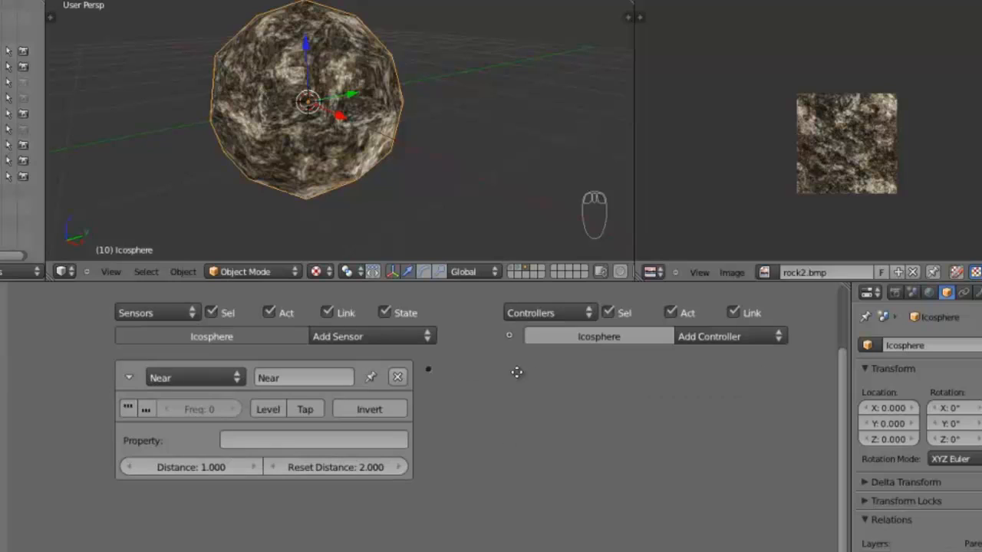
pyautogui.moveTo(469, 405); pyautogui.dragTo(538, 380, button='middle')
pyautogui.scroll(-1, 540, 383)
pyautogui.scroll(1, 540, 383)
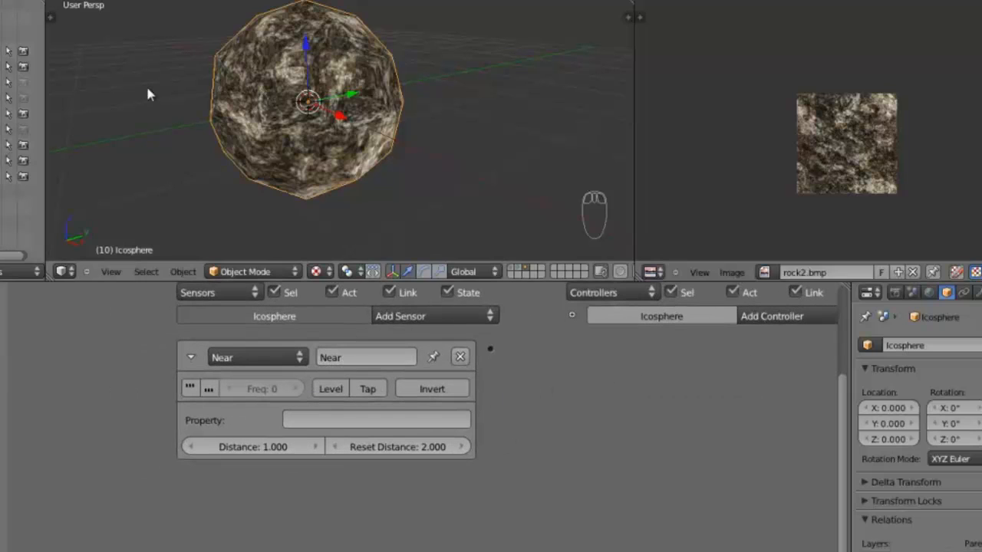
pyautogui.scroll(-2, 170, 89)
pyautogui.scroll(-5, 186, 34)
pyautogui.scroll(4, 186, 76)
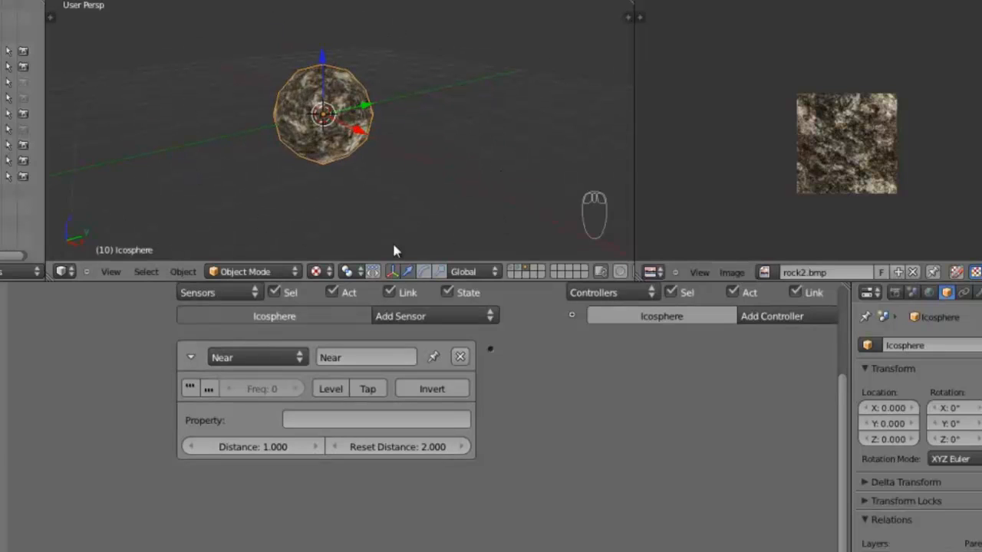
pyautogui.moveTo(399, 174); pyautogui.dragTo(335, 168, button='middle')
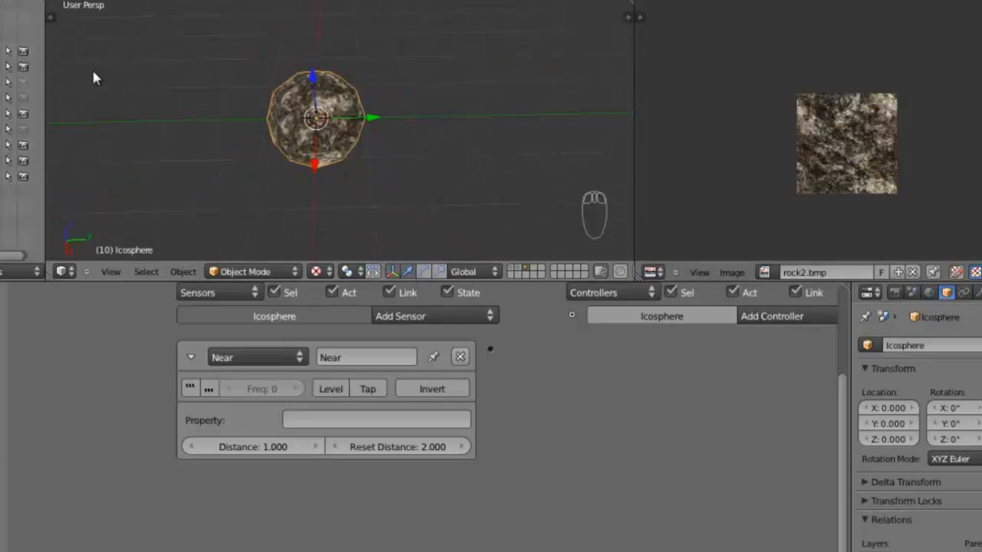
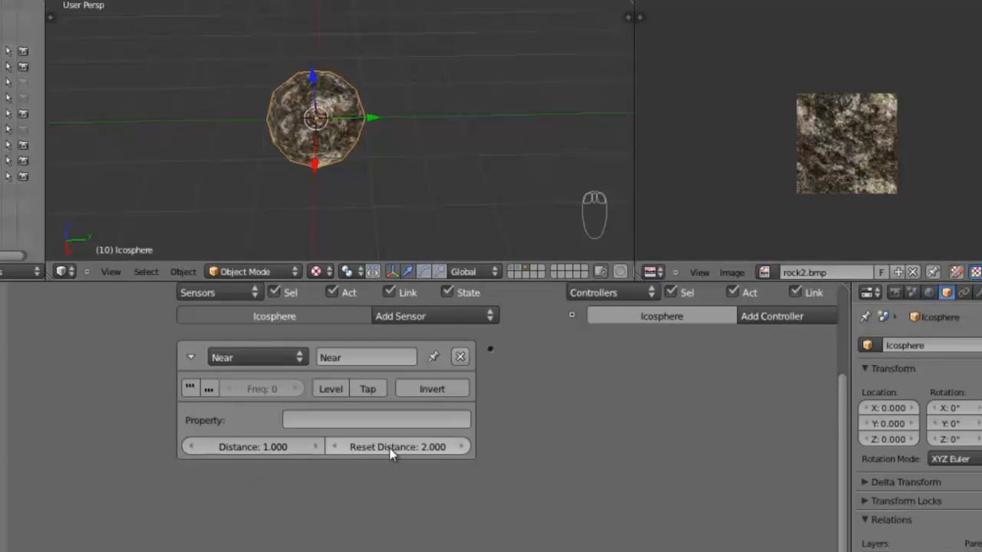
pyautogui.click(342, 420)
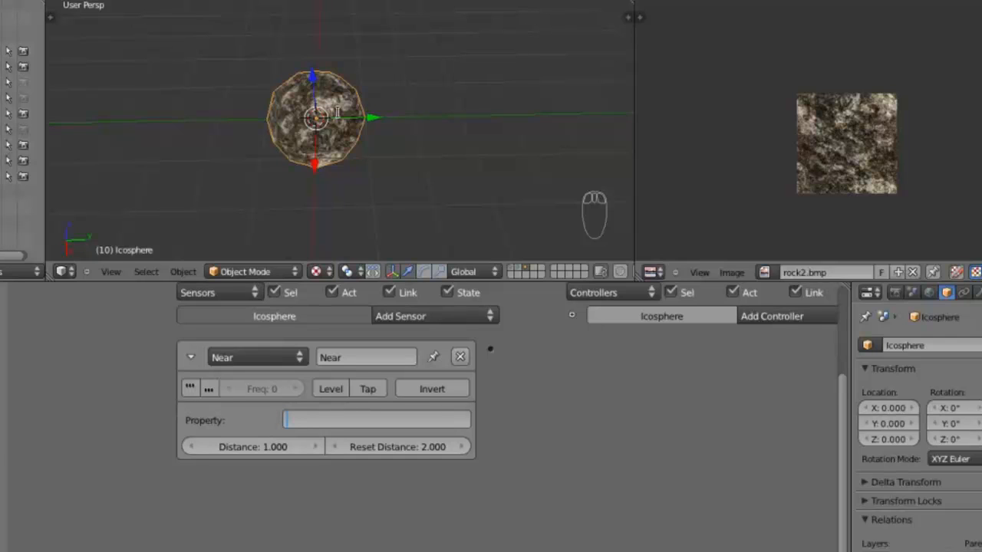
pyautogui.moveTo(330, 123); pyautogui.dragTo(340, 149, button='middle')
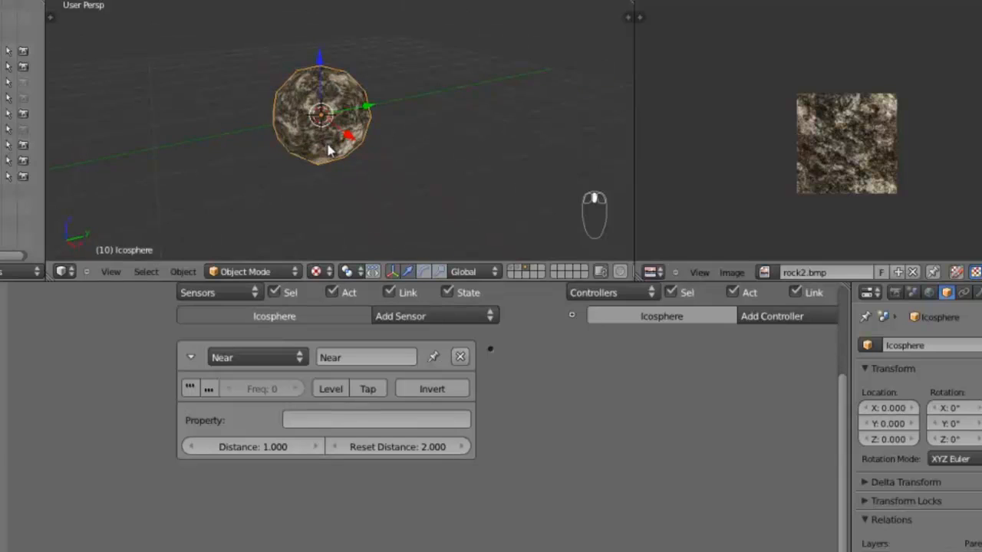
pyautogui.scroll(-1, 333, 157)
pyautogui.keyDown('ctrl'); pyautogui.hscroll(3, 543, 353); pyautogui.keyUp('ctrl')
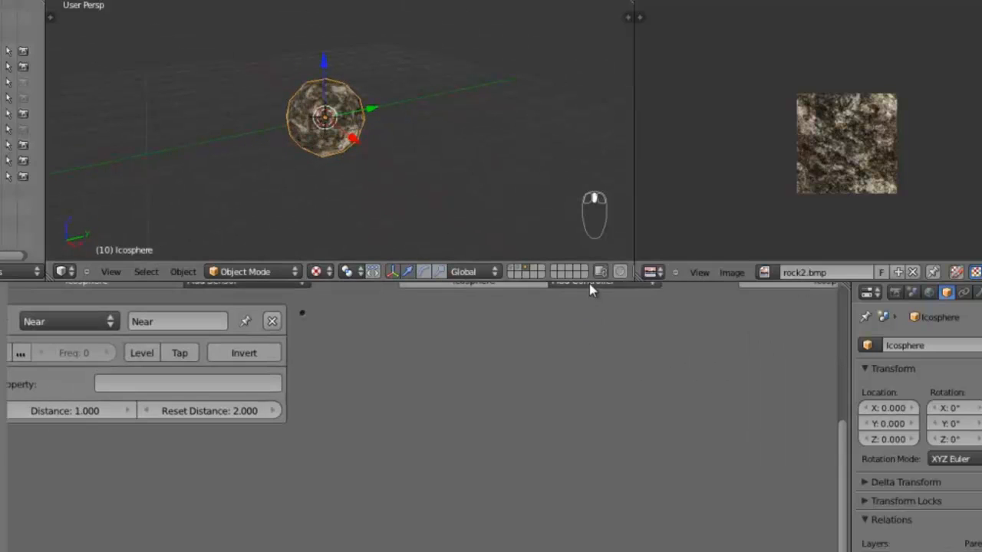
# - Add an And controller to the icosphere and link the Near sensor to it
pyautogui.click(589, 284)
pyautogui.click(589, 301)
pyautogui.moveTo(313, 324); pyautogui.dragTo(393, 324)
pyautogui.moveTo(445, 343); pyautogui.dragTo(533, 383, button='middle')
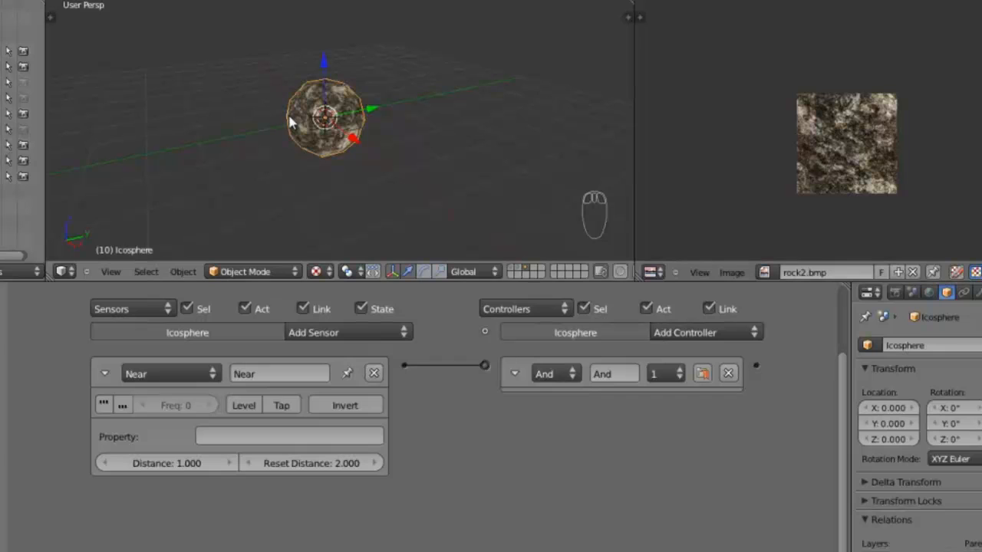
# - Turn on physics visualization and run the game to check the bounds drawn around the icosphere
pyautogui.press('p')
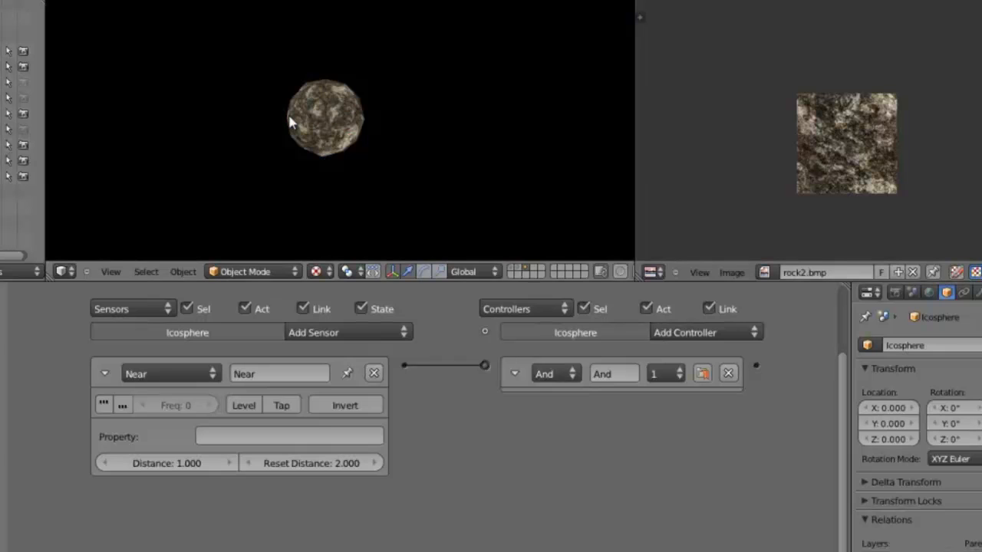
pyautogui.press('Escape')
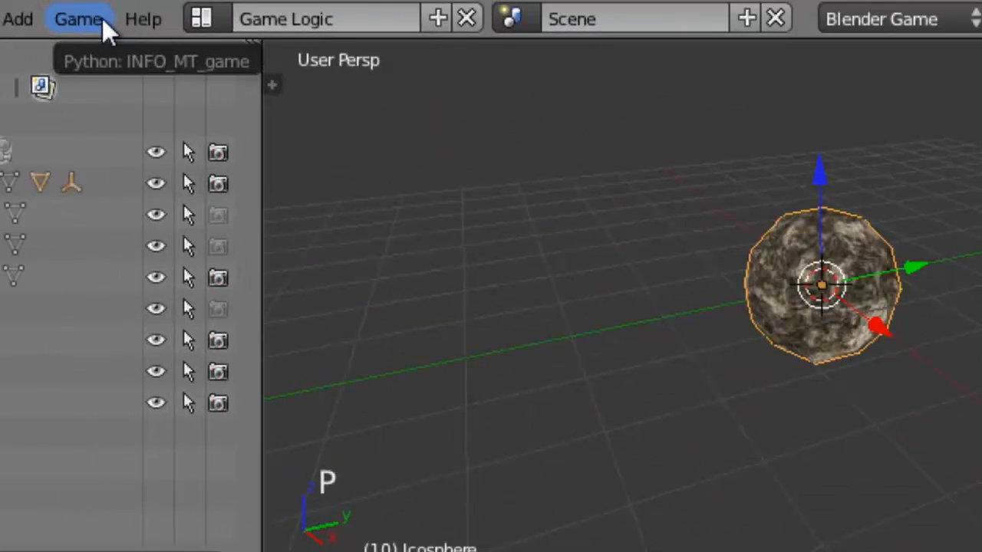
pyautogui.click(102, 20)
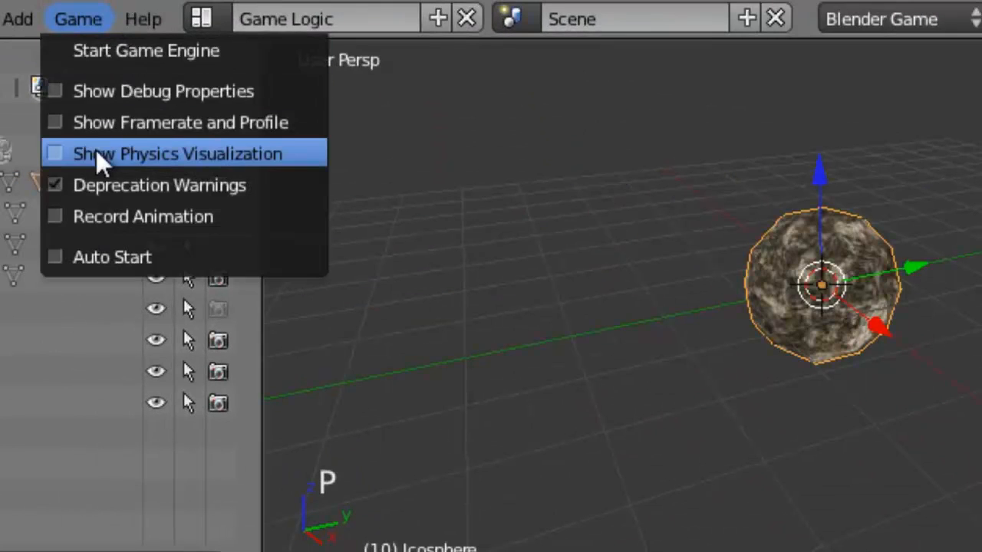
pyautogui.click(152, 153)
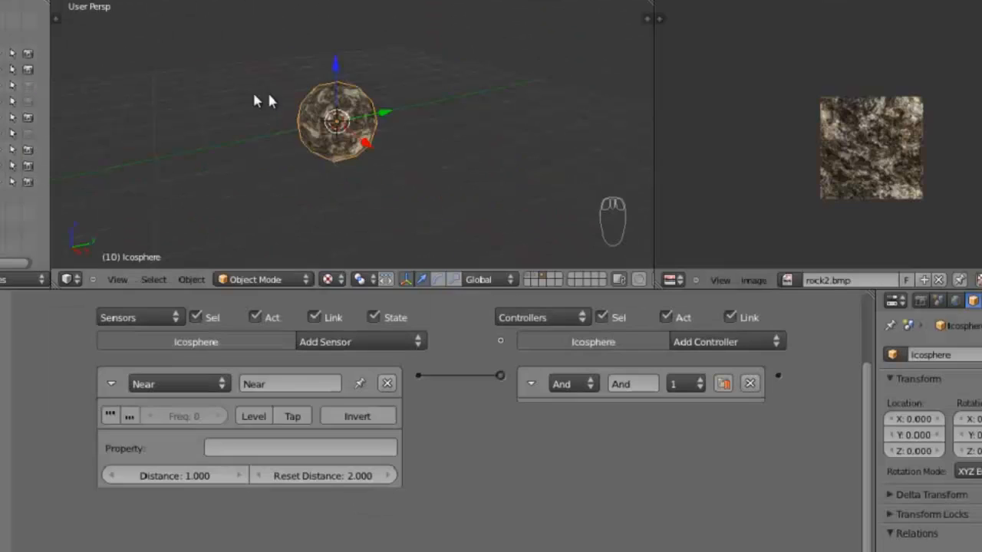
pyautogui.press('p')
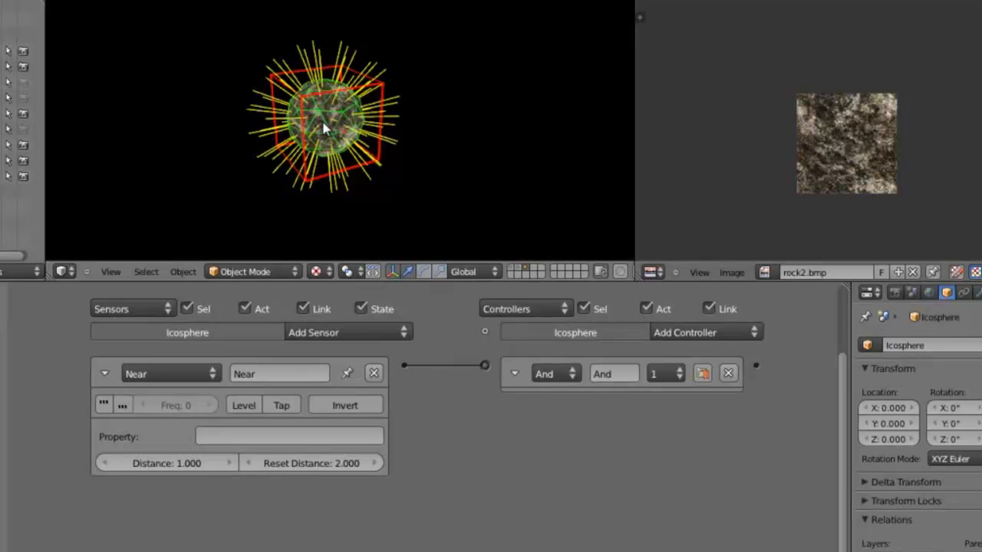
pyautogui.press('Escape')
pyautogui.scroll(-3, 375, 73)
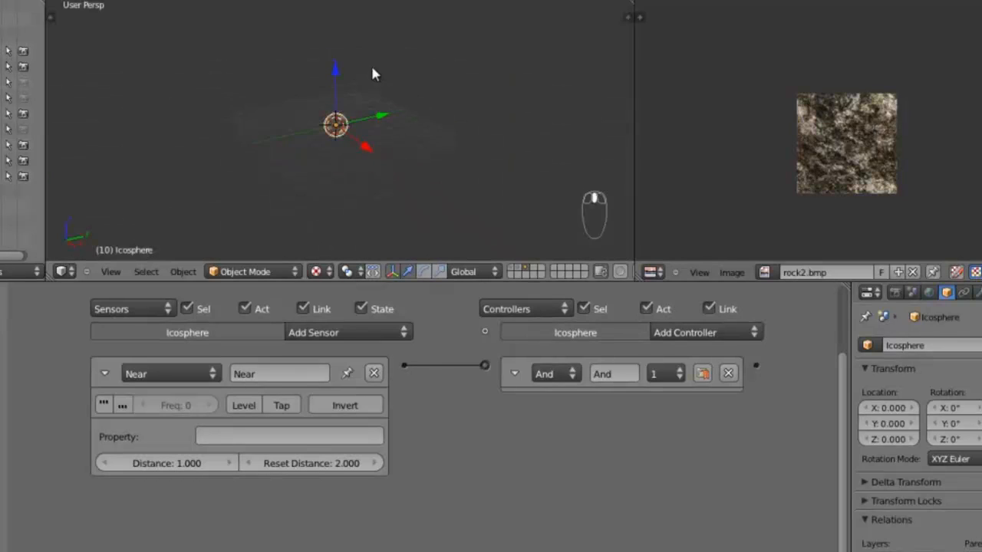
pyautogui.press('p')
pyautogui.press('Escape')
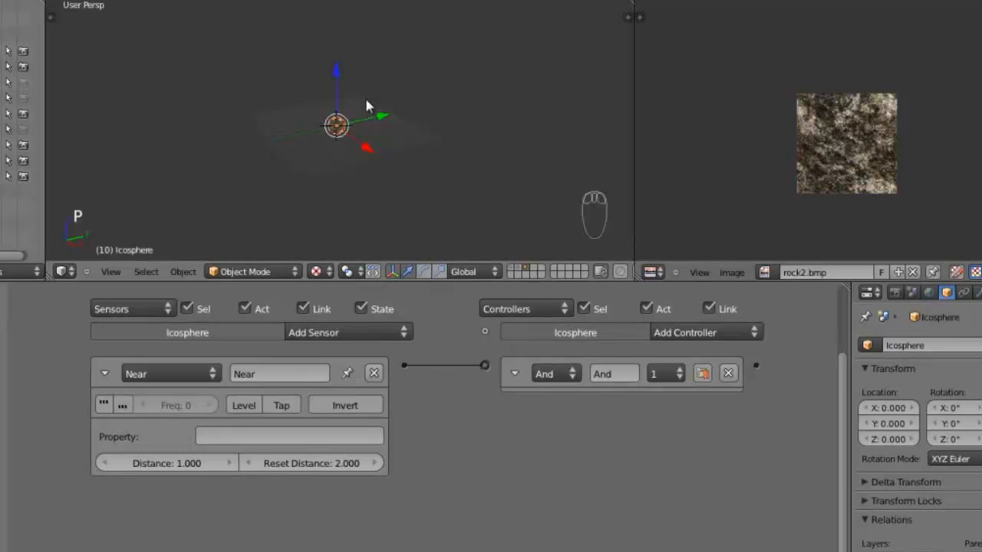
# - Set the Near sensor's property to nave and run the game to check the sensor's range around the icosphere
pyautogui.scroll(5, 366, 105)
pyautogui.scroll(-3, 369, 199)
pyautogui.scroll(-1, 379, 151)
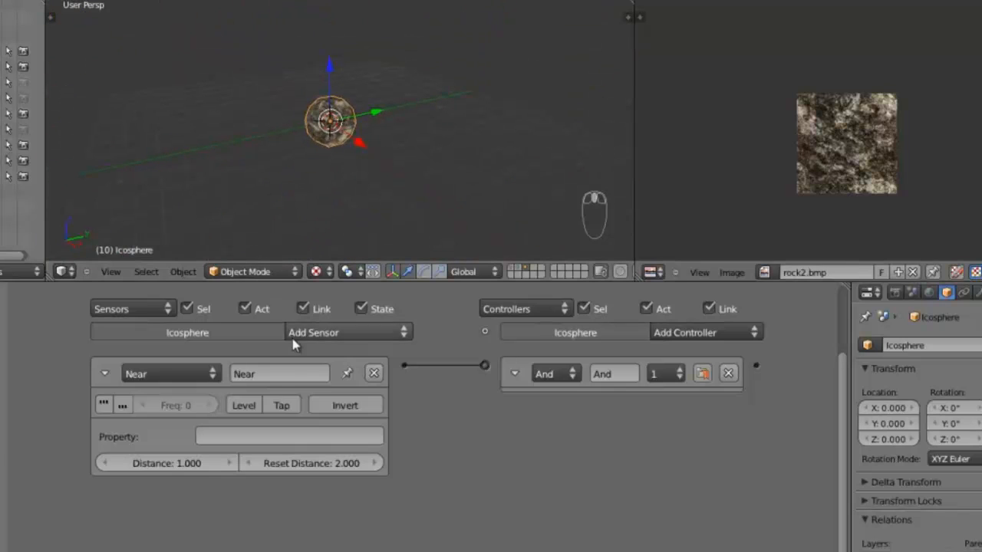
pyautogui.click(256, 436)
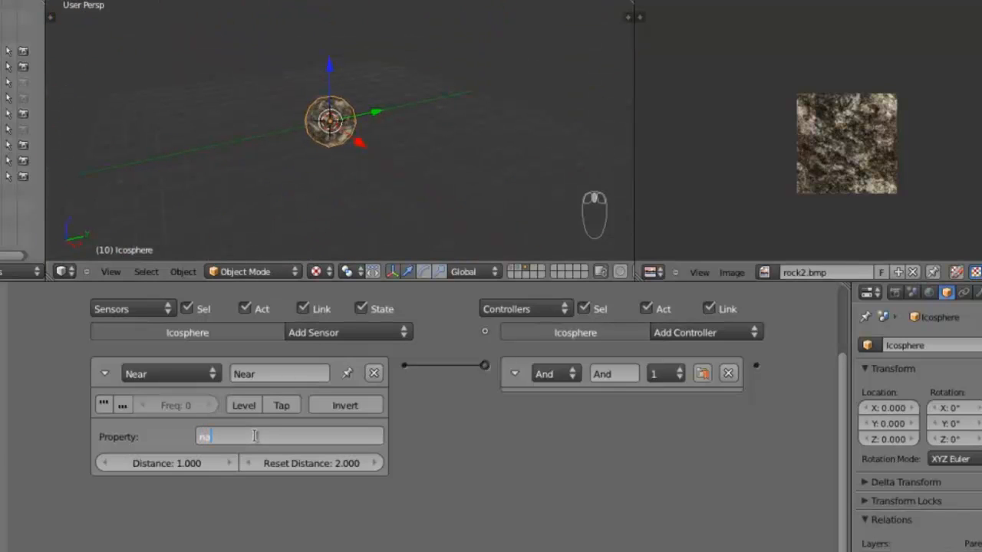
pyautogui.press('Return')
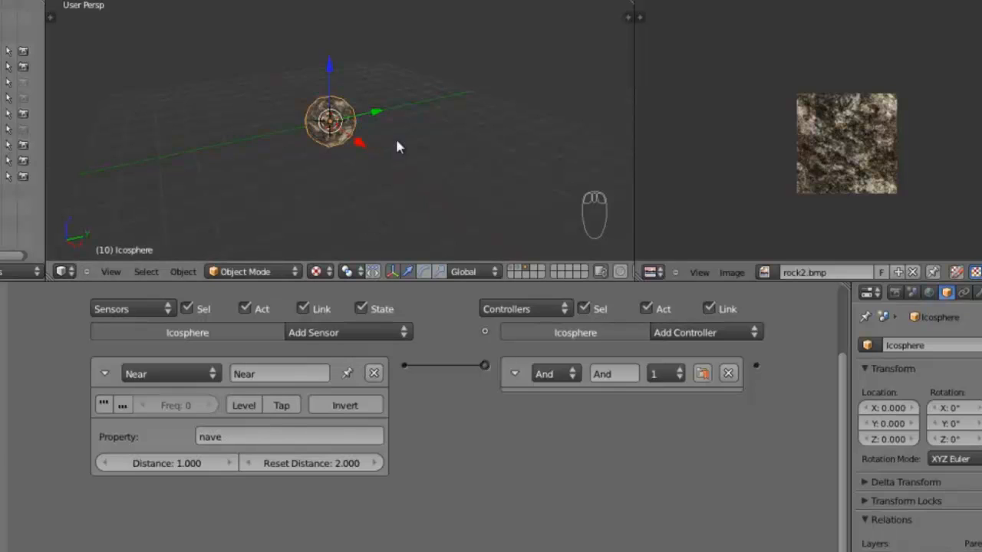
pyautogui.press('p')
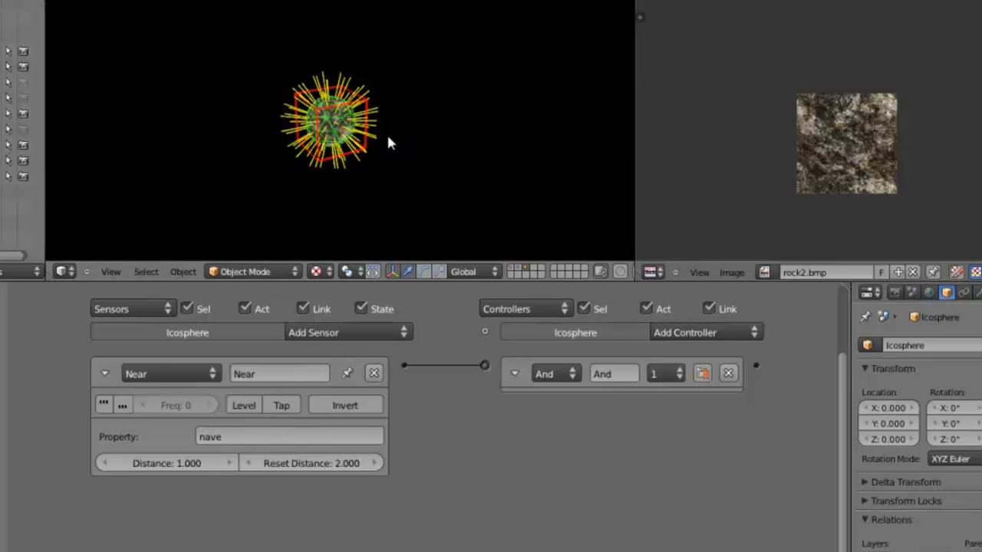
pyautogui.press('Escape')
pyautogui.scroll(4, 422, 215)
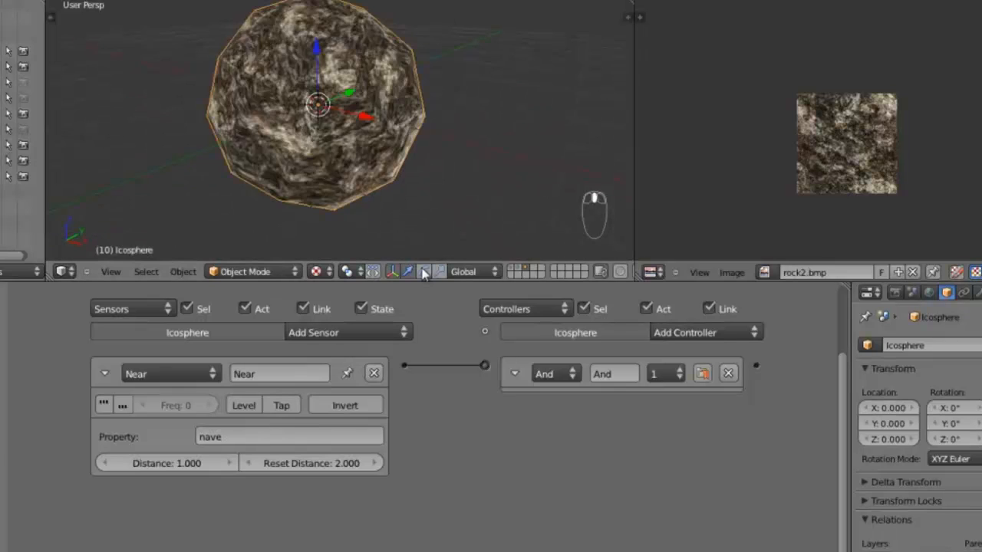
pyautogui.moveTo(414, 245); pyautogui.dragTo(376, 206, button='middle')
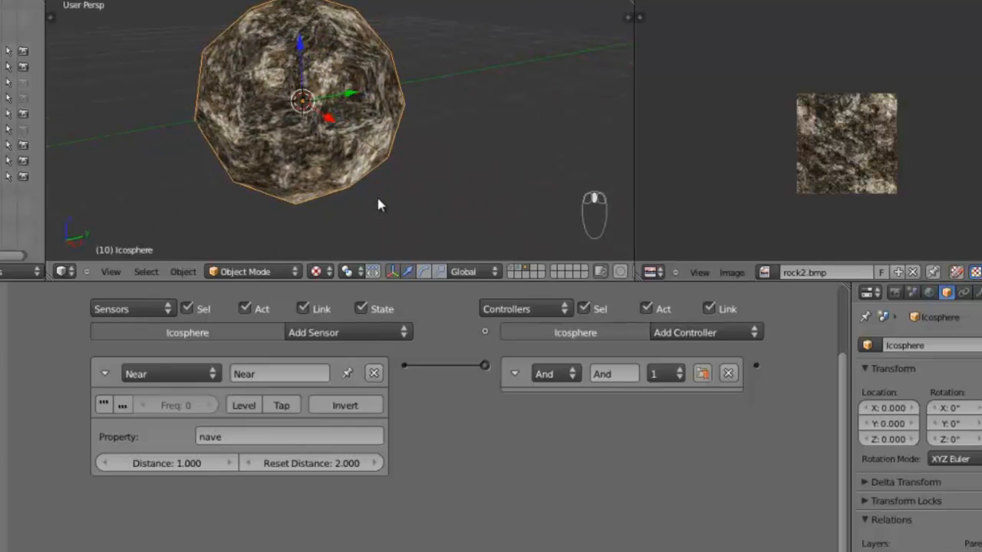
pyautogui.scroll(-5, 366, 138)
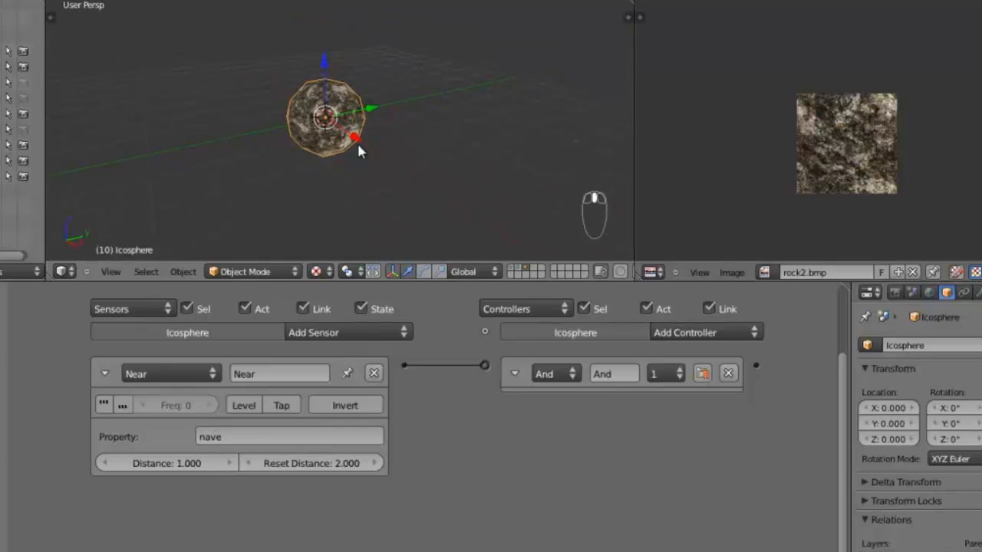
pyautogui.press('p')
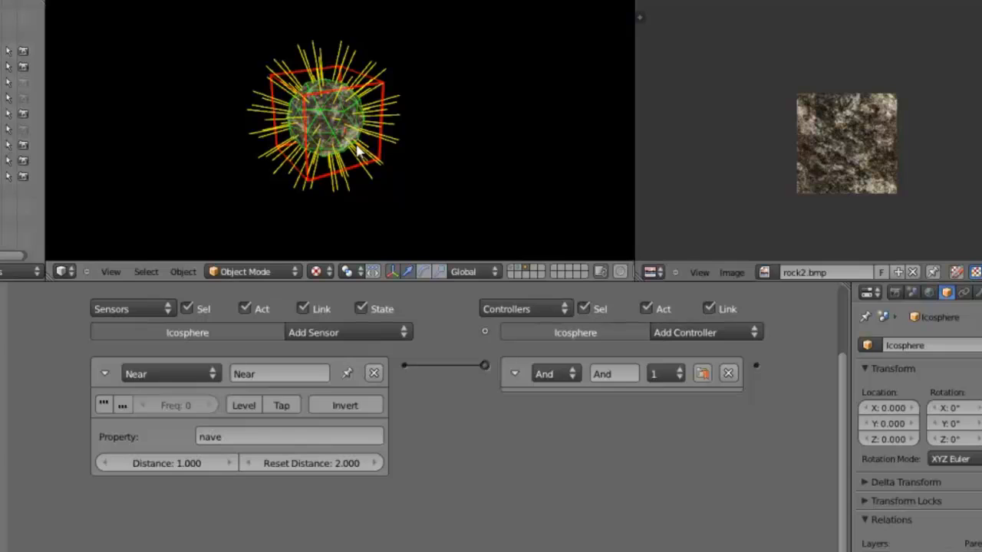
pyautogui.press('Escape')
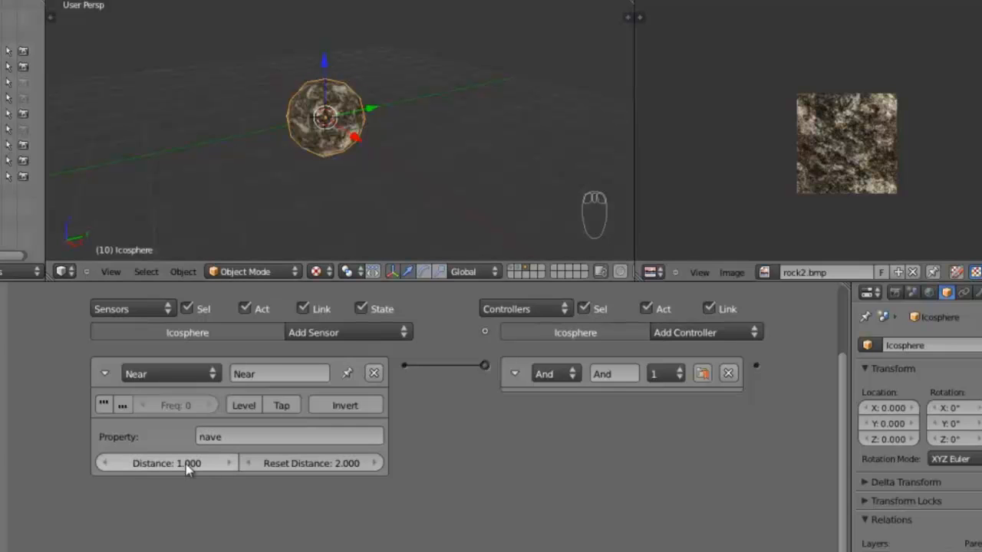
# - Set the Near sensor's distance to 45.080 and run the game to check its range
pyautogui.moveTo(185, 464); pyautogui.dragTo(238, 463)
pyautogui.press('p')
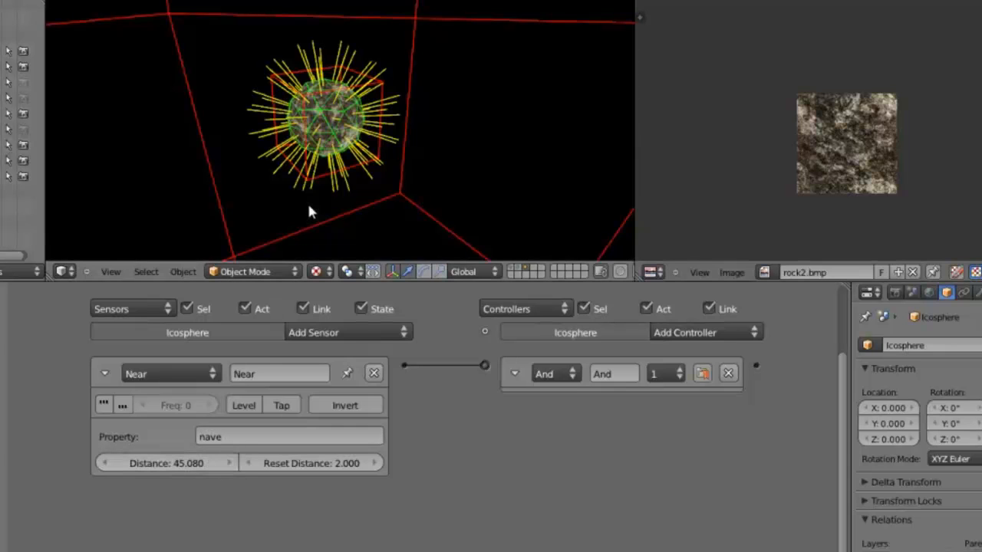
pyautogui.press('Escape')
pyautogui.scroll(-4, 341, 216)
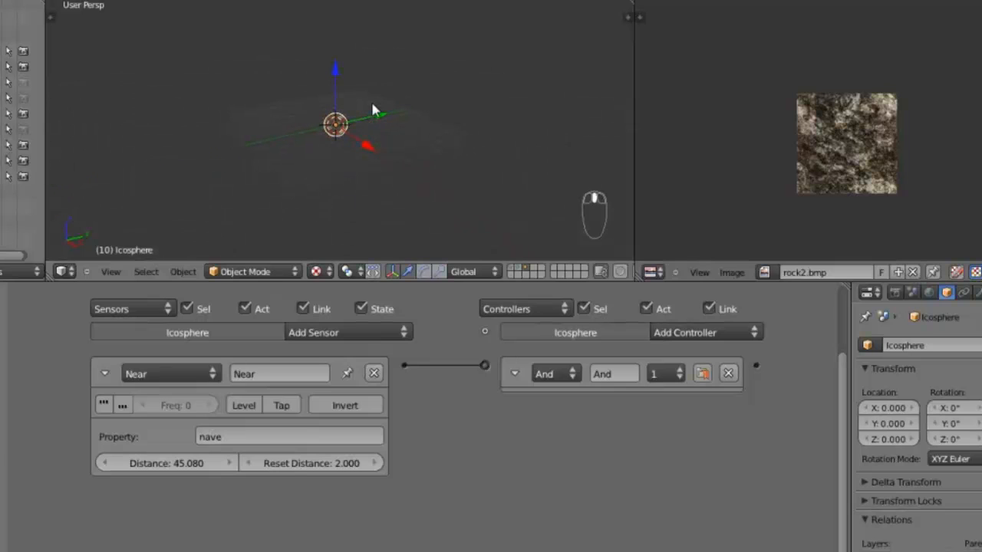
pyautogui.press('p')
pyautogui.press('Escape')
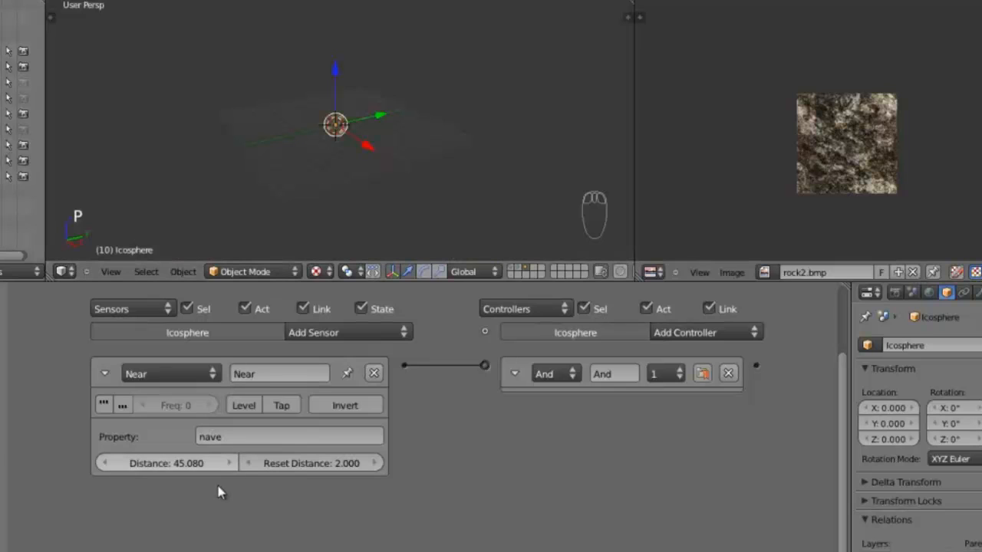
# - Set the Near sensor's distance to 1.800 and test its range in the game
pyautogui.moveTo(138, 464); pyautogui.dragTo(123, 466)
pyautogui.press('p')
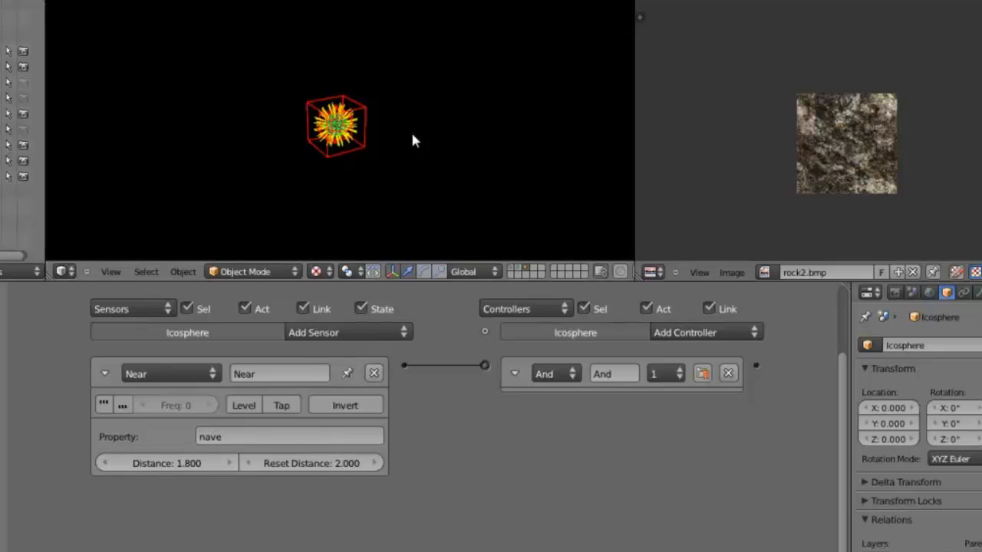
pyautogui.press('Escape')
# - Set the Near sensor's distance to 4.160 and run the game to compare the distance and reset bounds
pyautogui.moveTo(205, 466); pyautogui.dragTo(213, 466)
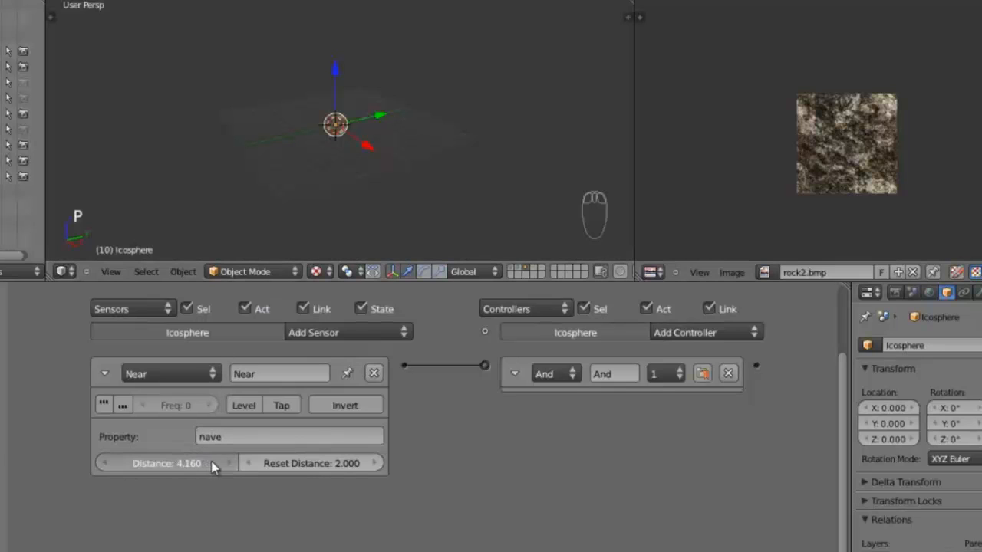
pyautogui.press('p')
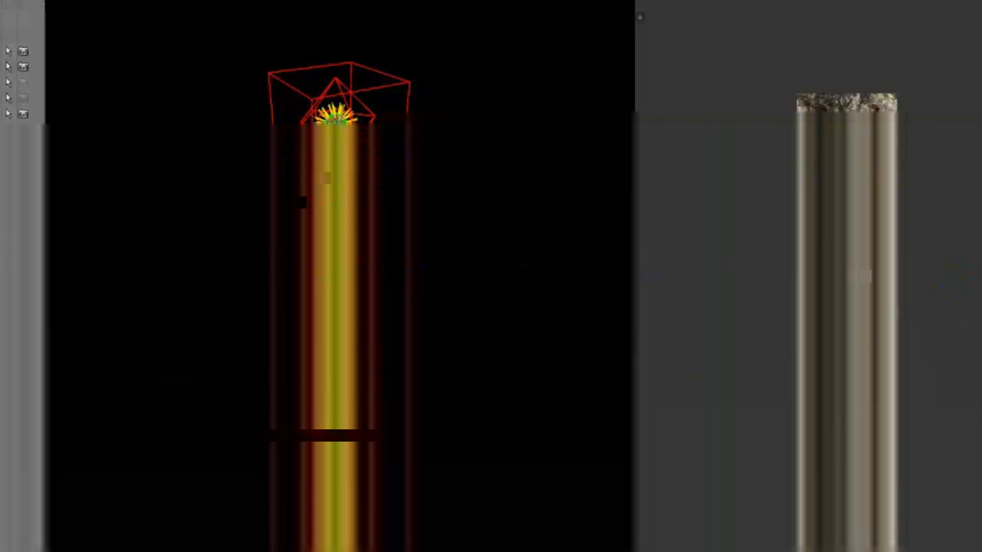
pyautogui.press('Escape')
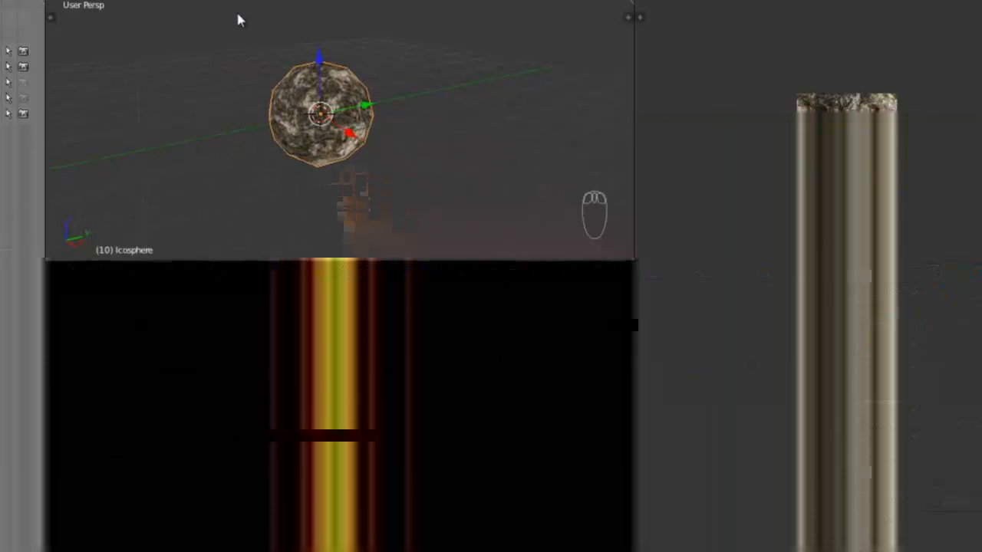
pyautogui.press('p')
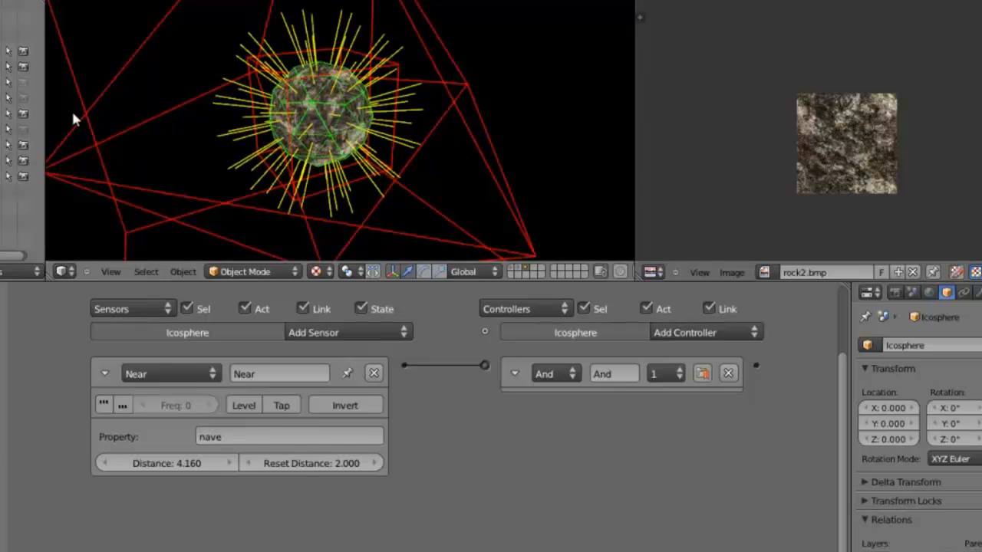
pyautogui.press('Escape')
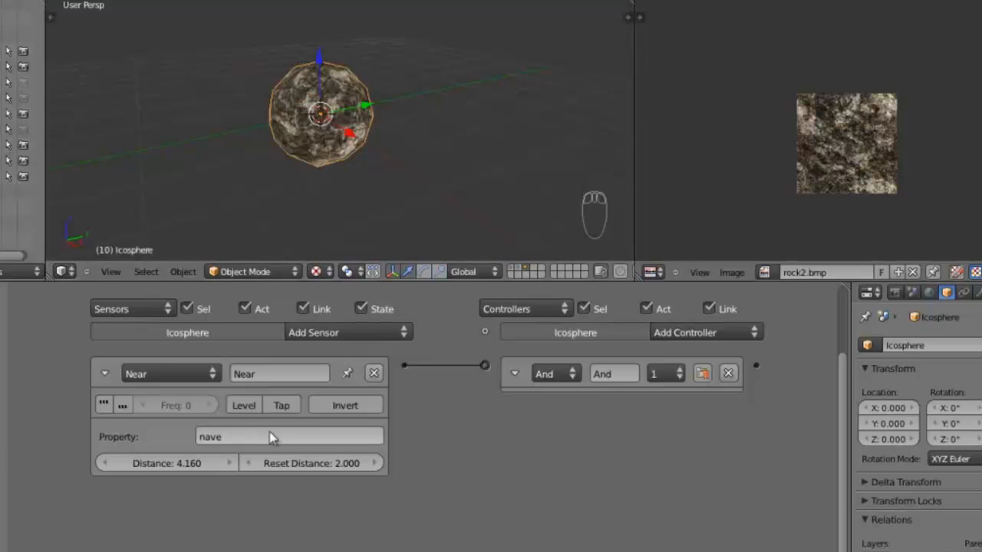
# - Collapse the icosphere's And controller
pyautogui.moveTo(460, 430); pyautogui.dragTo(327, 444, button='middle')
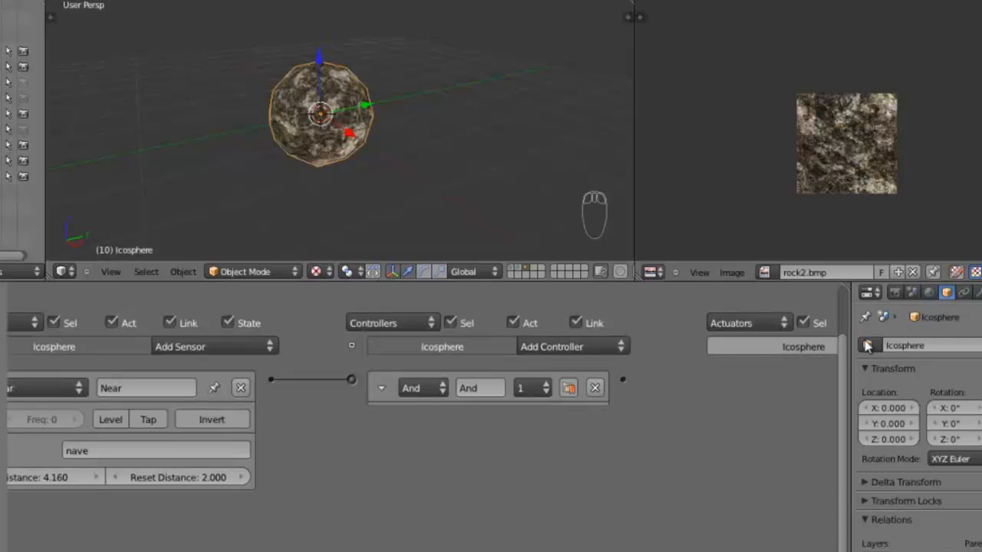
pyautogui.press('Home')
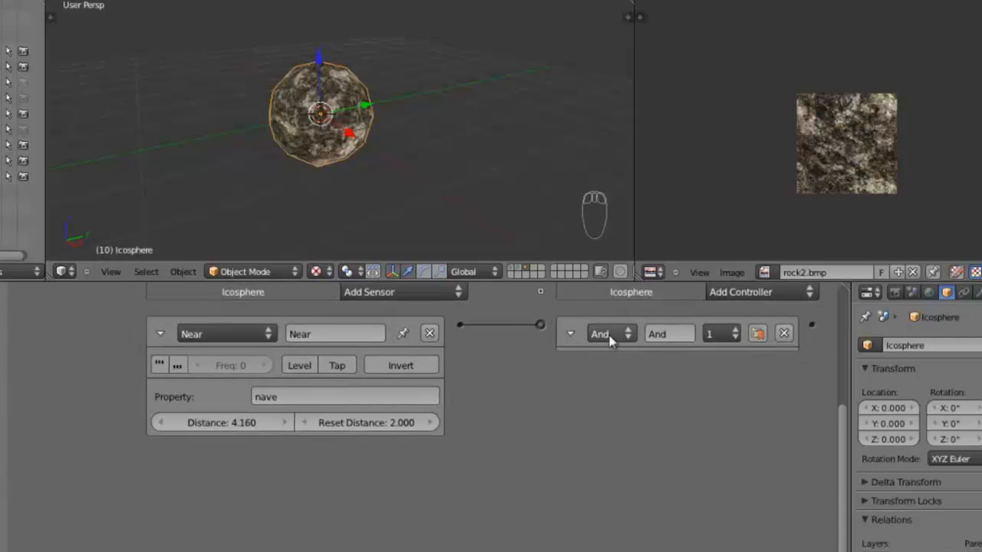
pyautogui.click(569, 334)
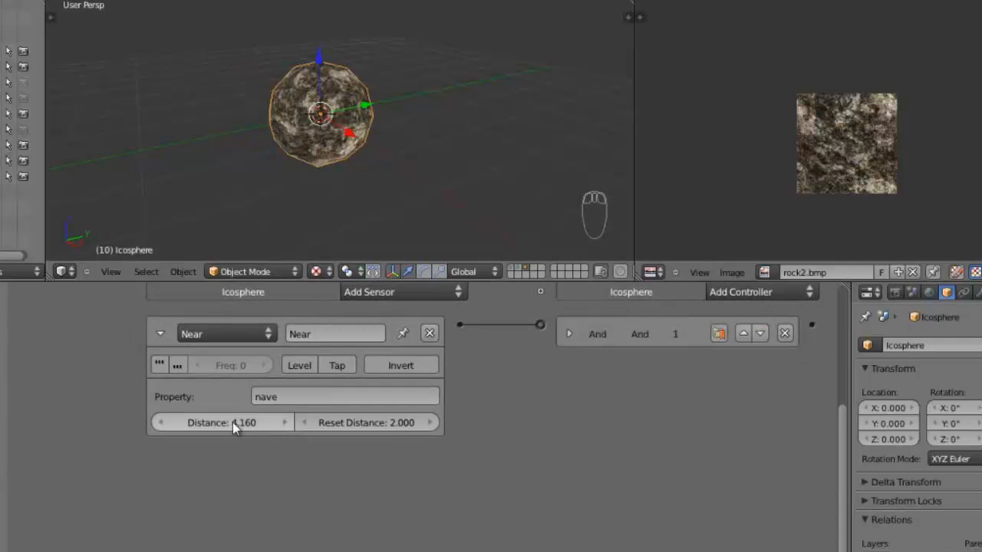
# - Set both the distance and the reset distance of the icosphere's Near sensor to 0.100
pyautogui.click(232, 421)
pyautogui.press('BackSpace')
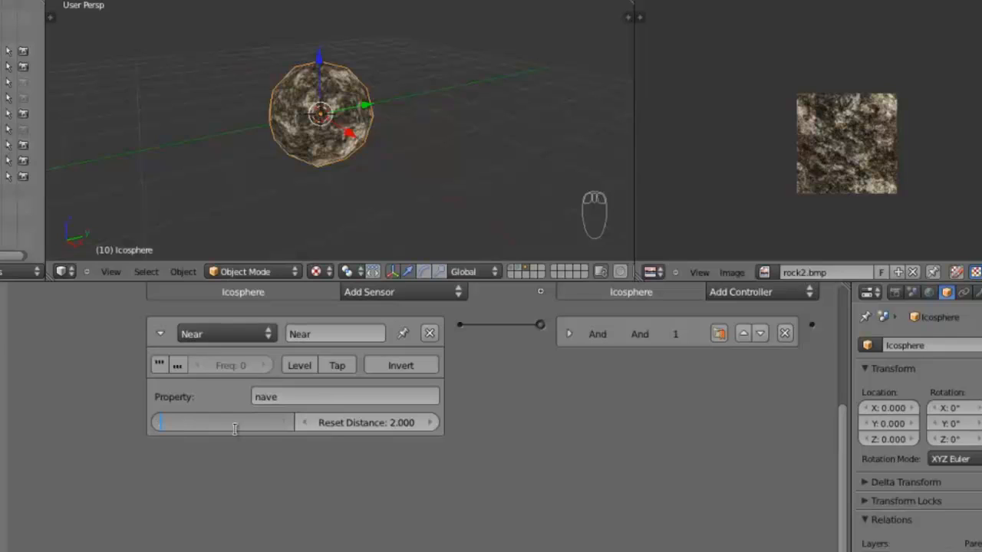
pyautogui.write('.100')
pyautogui.press('Return')
pyautogui.click(339, 426)
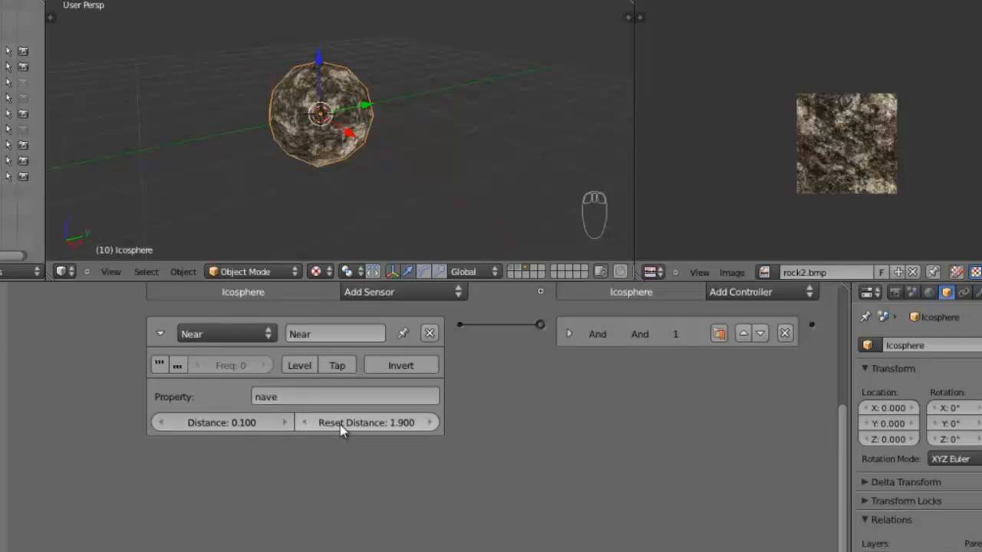
pyautogui.click(340, 425)
pyautogui.click(366, 426)
pyautogui.press('BackSpace')
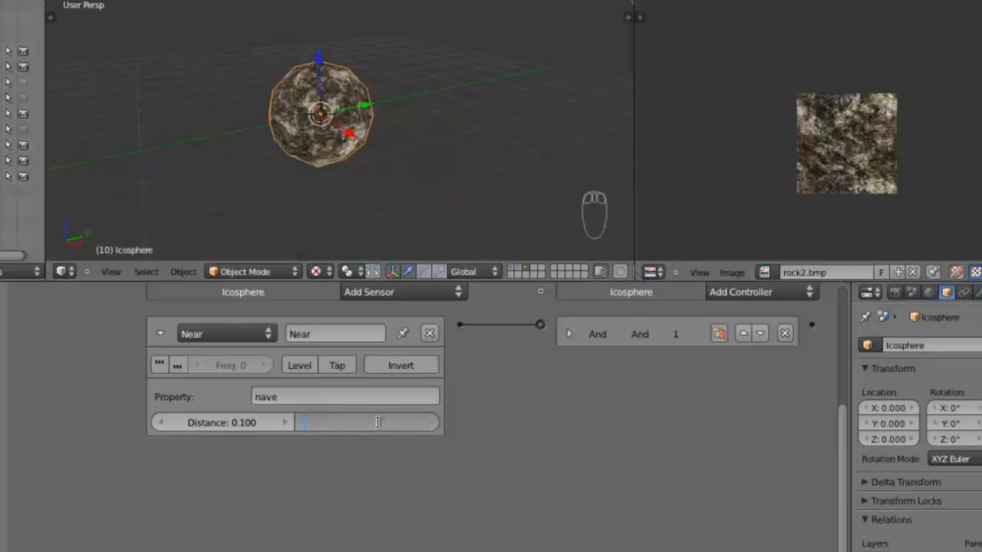
pyautogui.write('10')
pyautogui.press('Return')
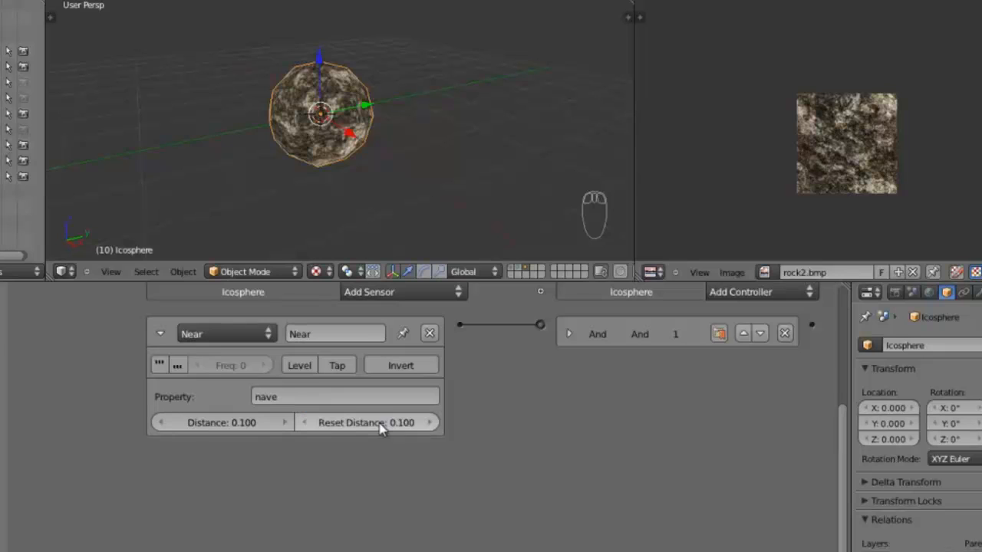
# - Add a Keyboard sensor to the icosphere
pyautogui.click(390, 293)
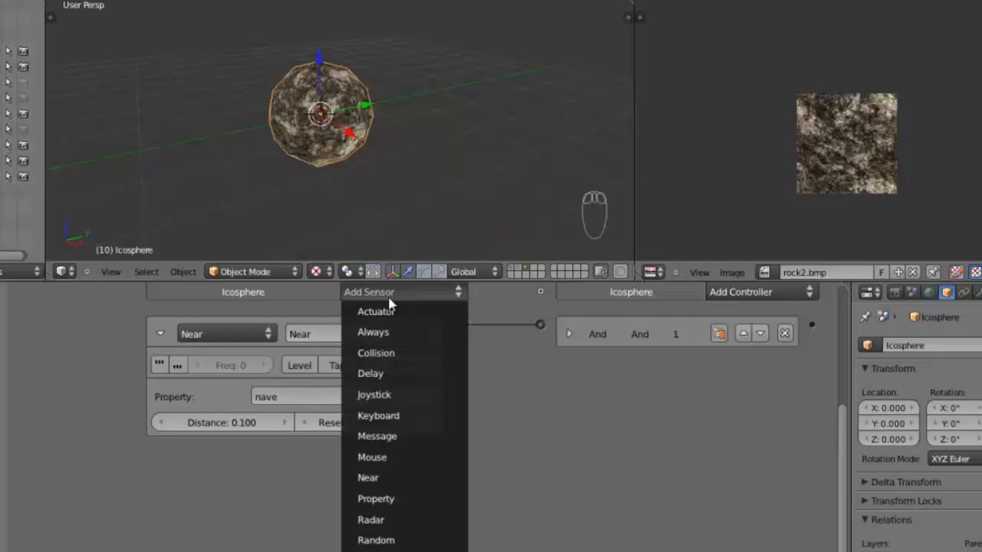
pyautogui.click(385, 416)
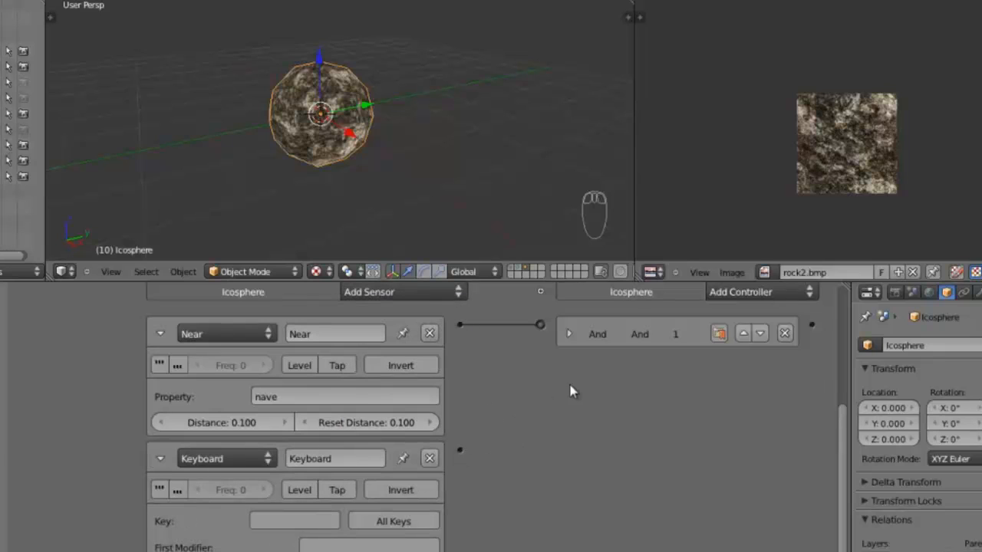
# - Add a second And controller to the icosphere, link the Keyboard sensor to it, and collapse it
pyautogui.click(780, 274)
pyautogui.click(770, 307)
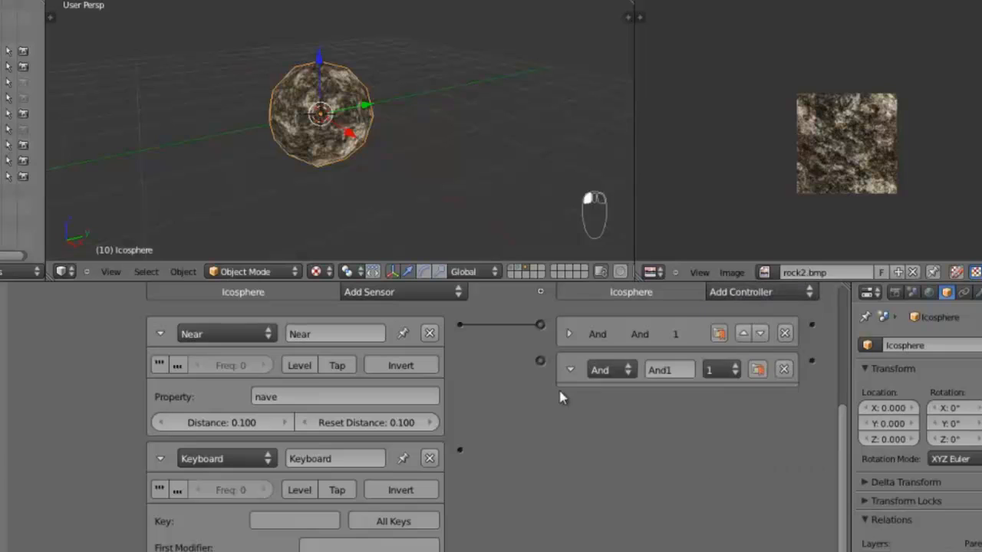
pyautogui.moveTo(460, 451); pyautogui.dragTo(540, 361)
pyautogui.click(570, 370)
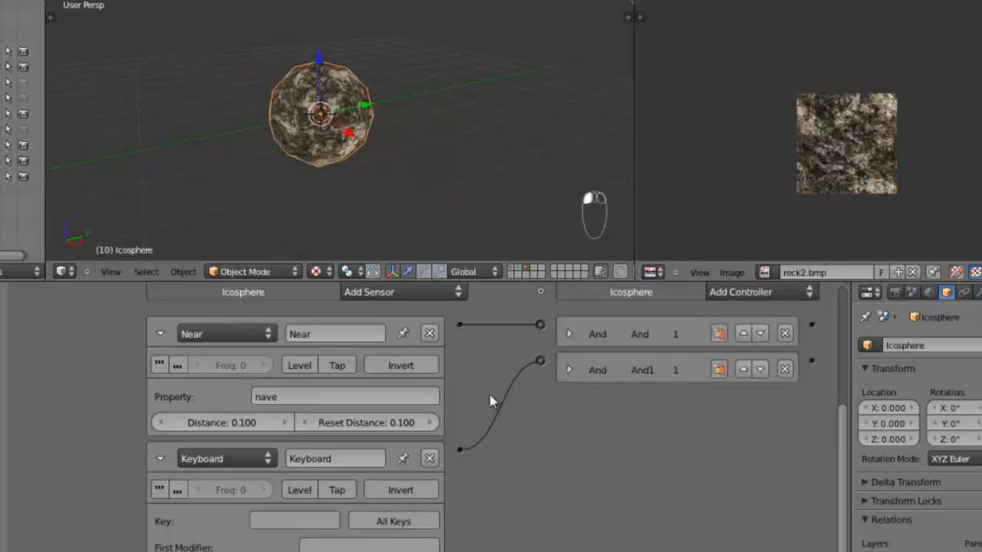
# - Change the icosphere's Keyboard sensor to the Near type and set its property to "tira"
pyautogui.click(236, 458)
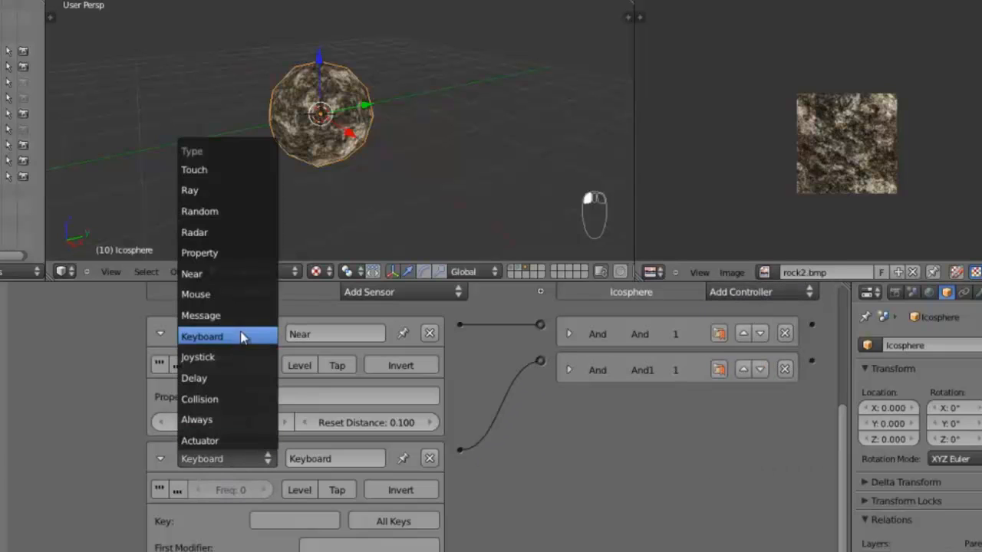
pyautogui.click(213, 281)
pyautogui.click(316, 483)
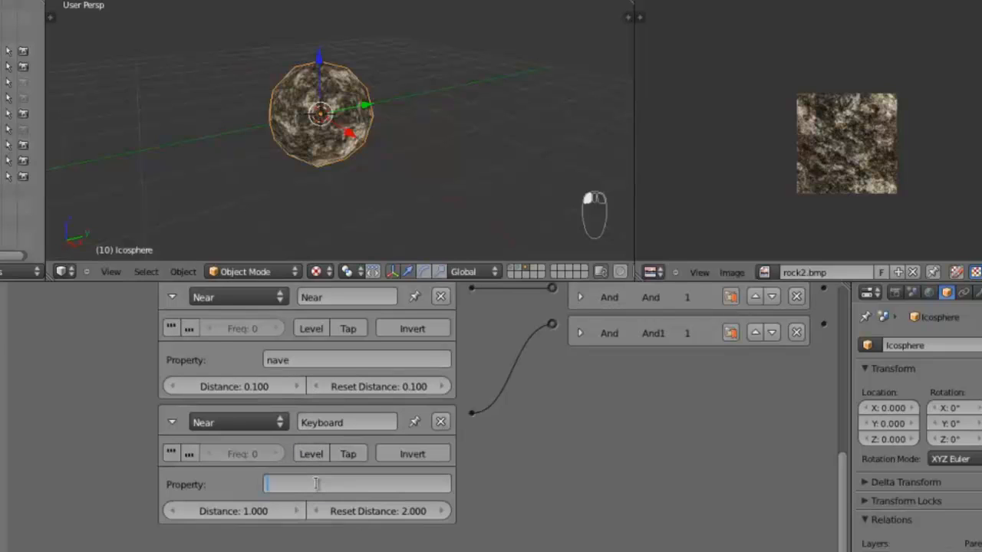
pyautogui.write('tira')
pyautogui.press('Return')
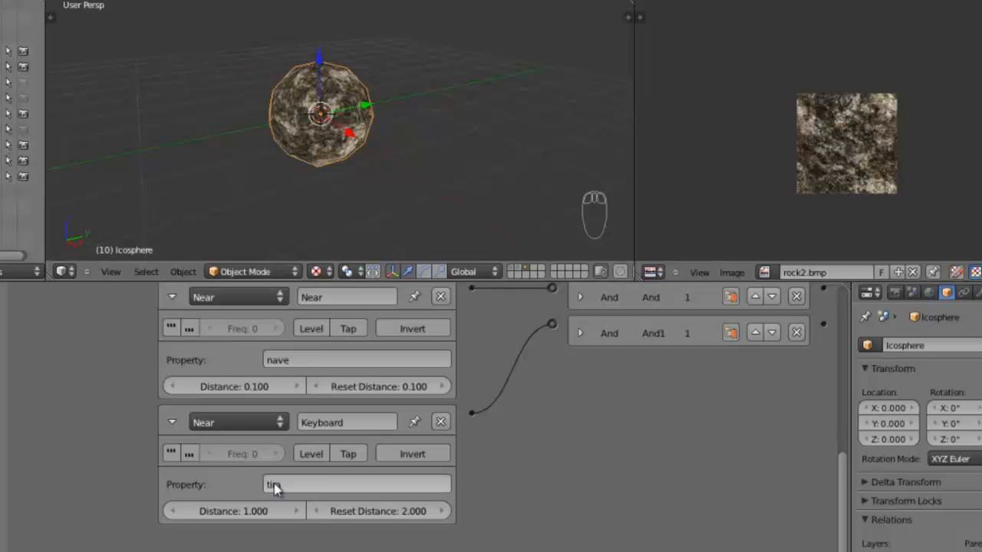
# - Set both the distance and the reset distance of the second Near sensor to 0.100
pyautogui.click(242, 510)
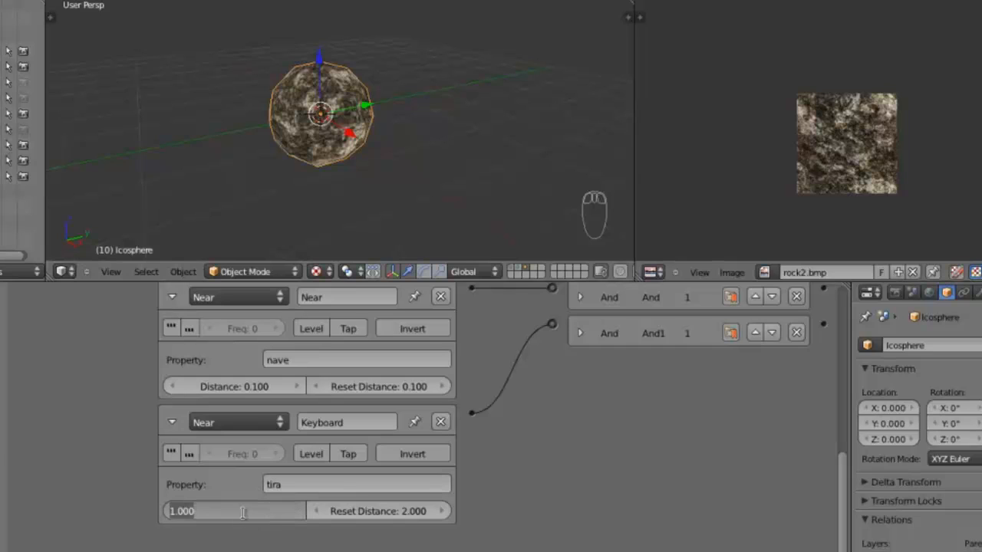
pyautogui.write('0.1')
pyautogui.press('Return')
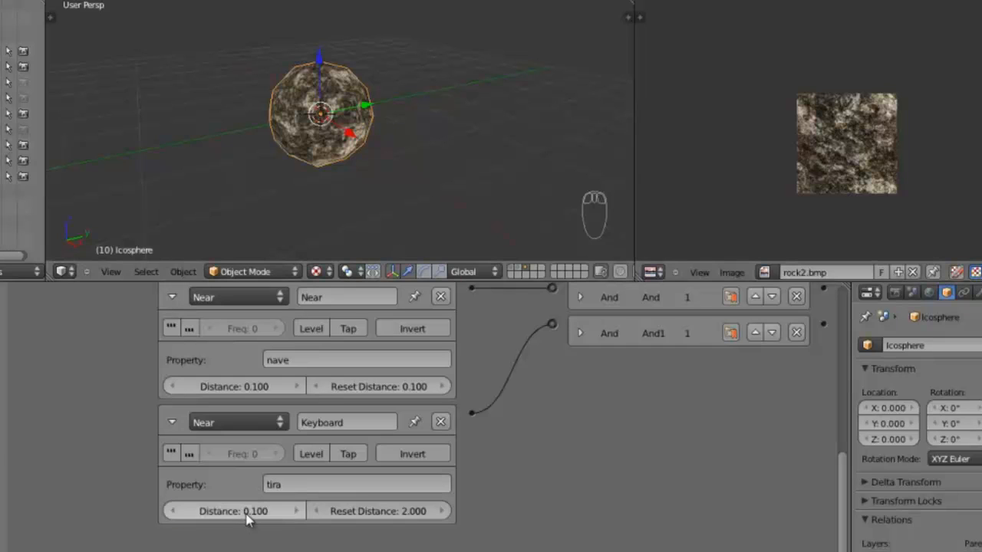
pyautogui.click(384, 512)
pyautogui.press('BackSpace')
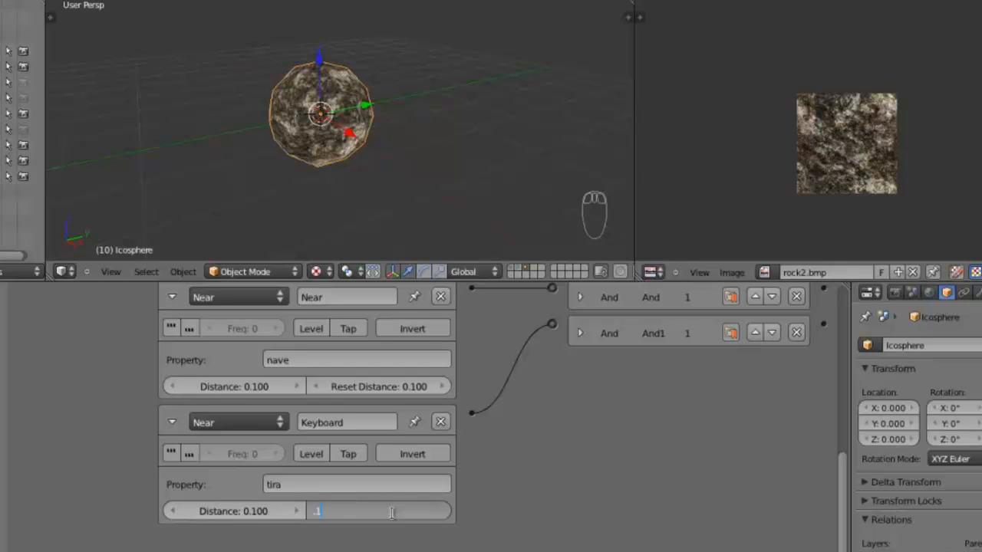
pyautogui.write('.1')
pyautogui.press('Return')
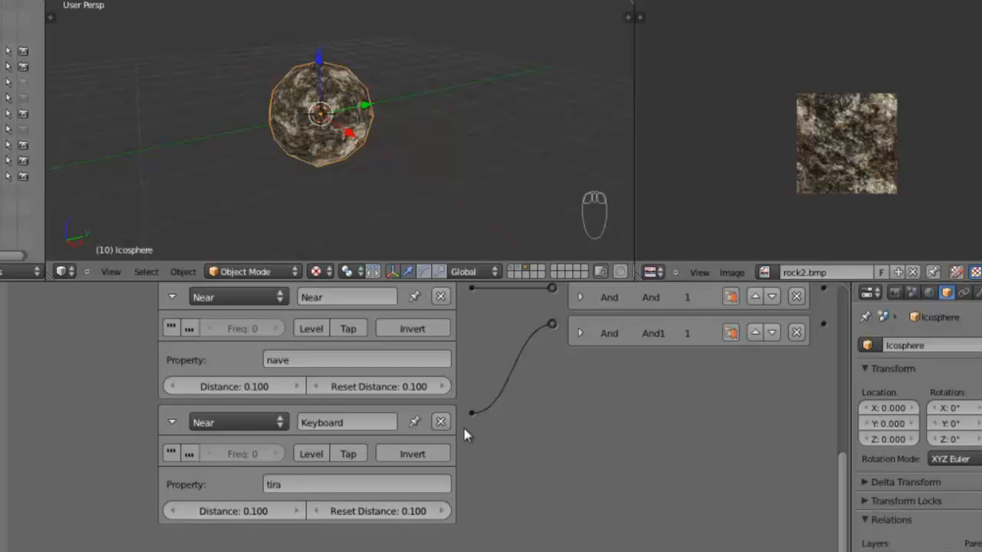
# - Collapse both of the icosphere's Near sensors
pyautogui.moveTo(391, 465); pyautogui.dragTo(623, 469, button='middle')
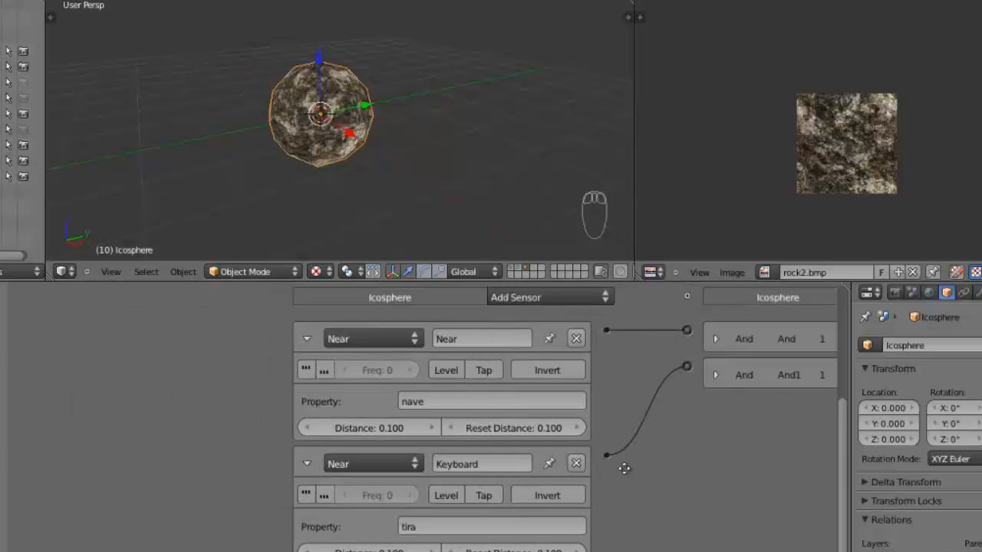
pyautogui.moveTo(463, 430); pyautogui.dragTo(184, 389, button='middle')
pyautogui.moveTo(228, 362); pyautogui.dragTo(287, 377, button='middle')
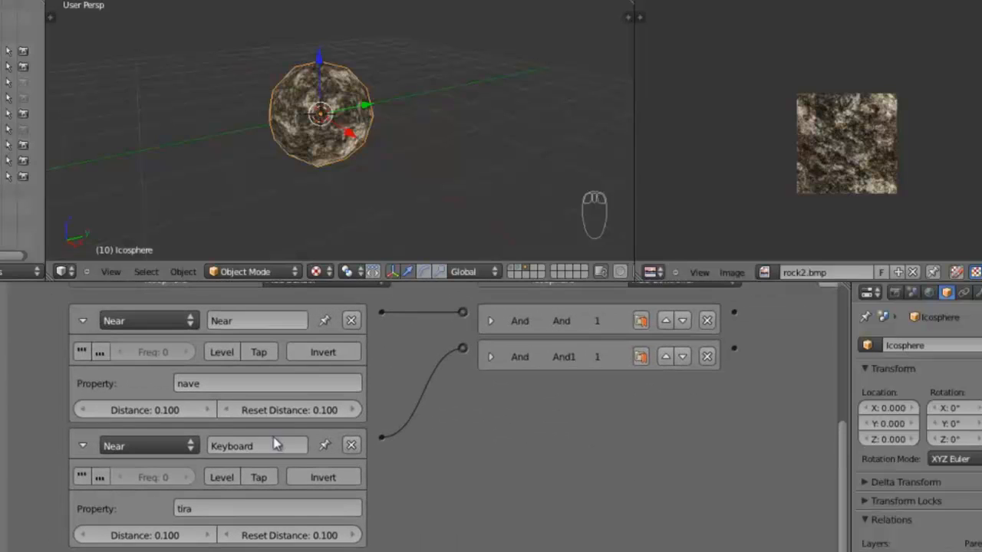
pyautogui.click(82, 321)
pyautogui.click(82, 354)
# - Add an Edit Object actuator linked to the icosphere's first And controller, set it to End Object, and collapse it
pyautogui.moveTo(595, 365); pyautogui.dragTo(204, 393, button='middle')
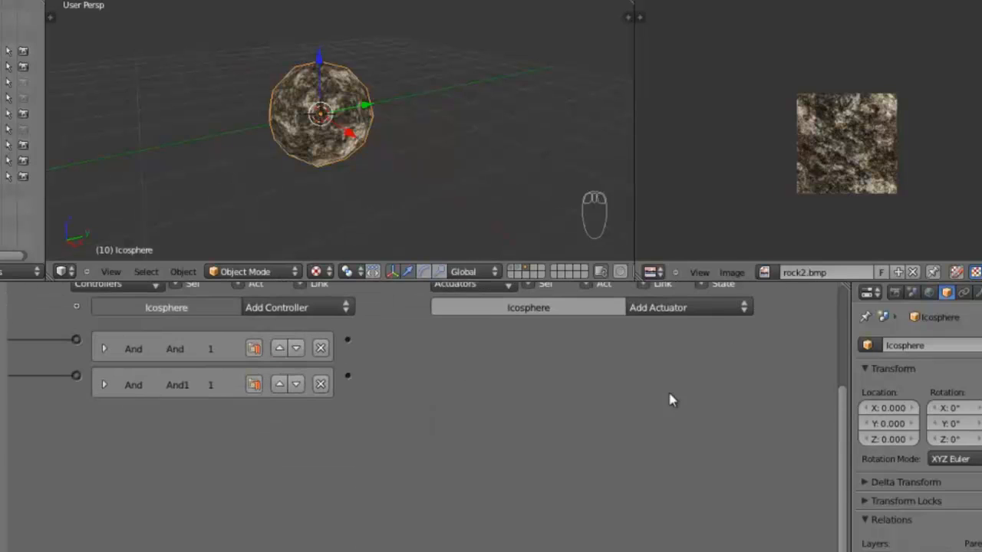
pyautogui.moveTo(648, 398); pyautogui.dragTo(624, 403, button='middle')
pyautogui.click(641, 320)
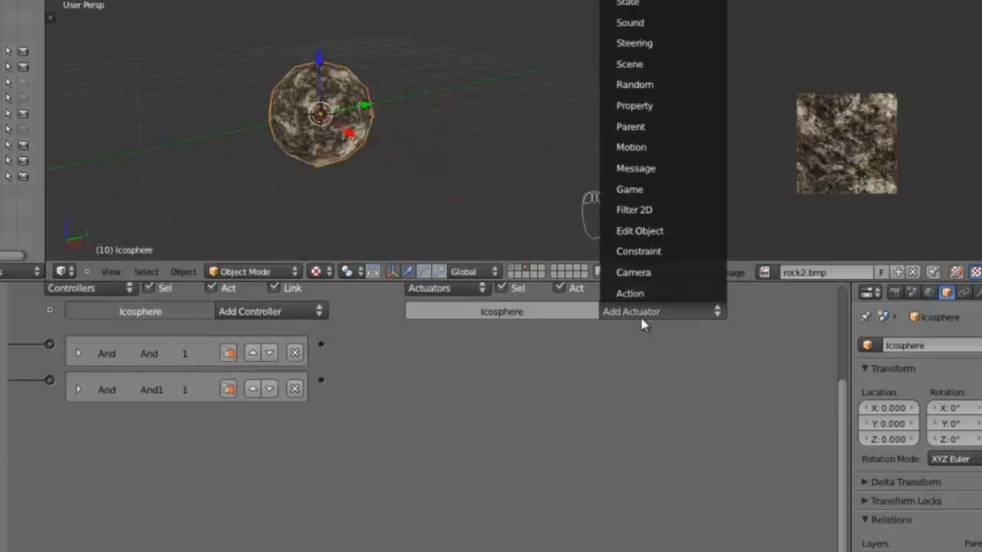
pyautogui.click(645, 229)
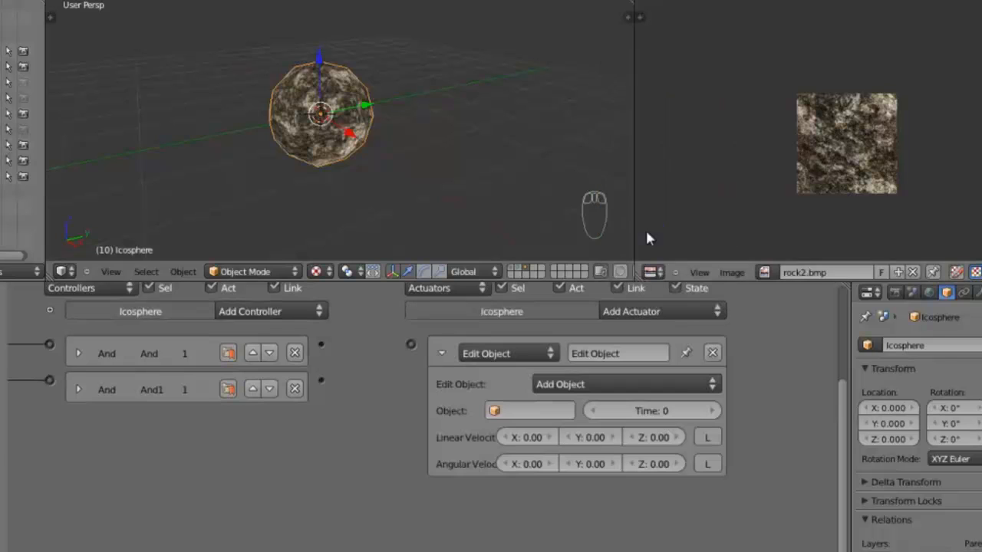
pyautogui.moveTo(323, 344); pyautogui.dragTo(412, 345)
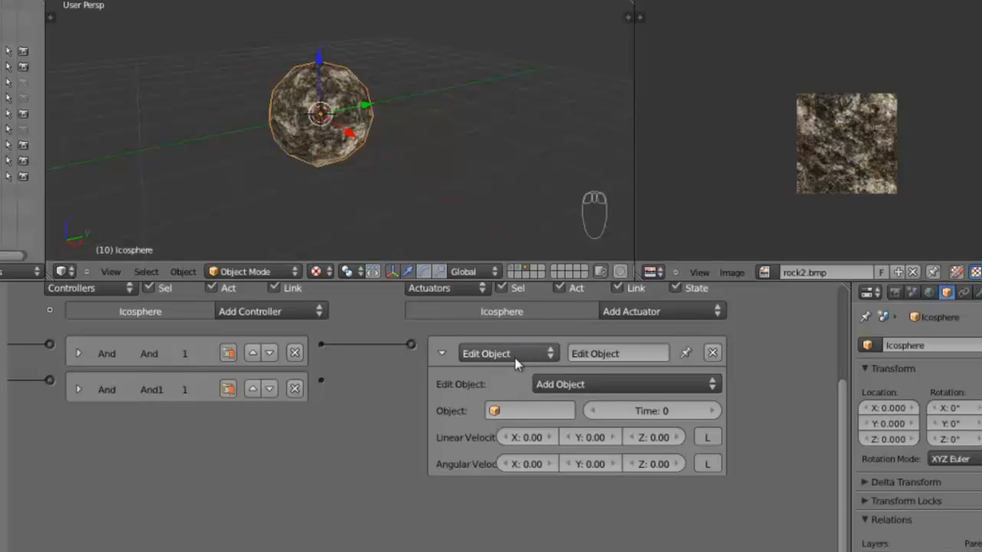
pyautogui.click(574, 389)
pyautogui.click(587, 341)
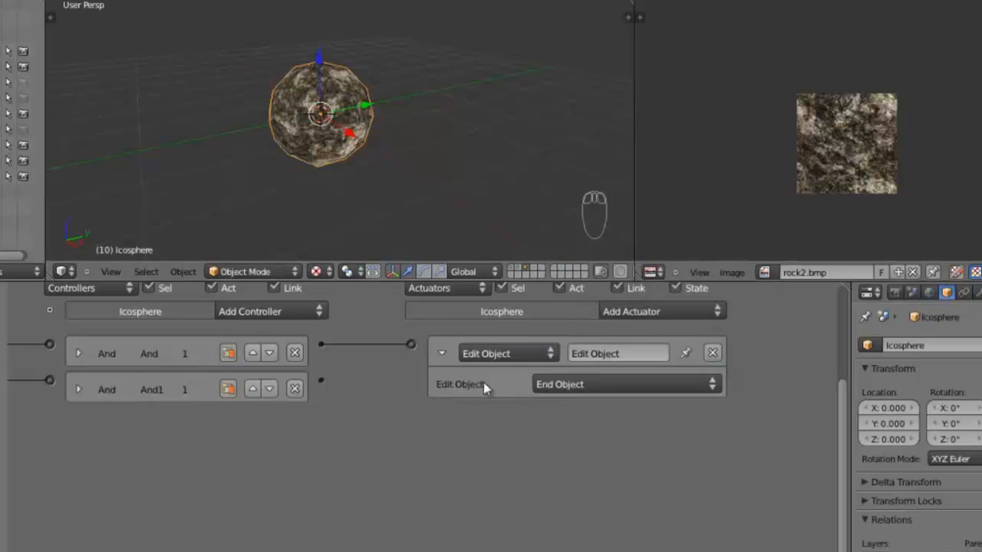
pyautogui.moveTo(413, 368); pyautogui.dragTo(590, 372, button='middle')
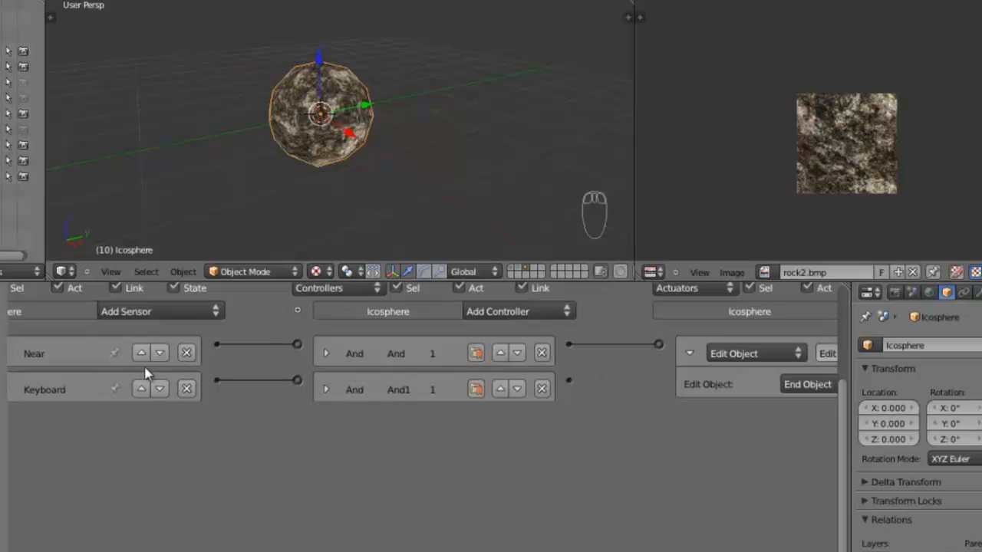
pyautogui.moveTo(698, 368); pyautogui.dragTo(532, 368, button='middle')
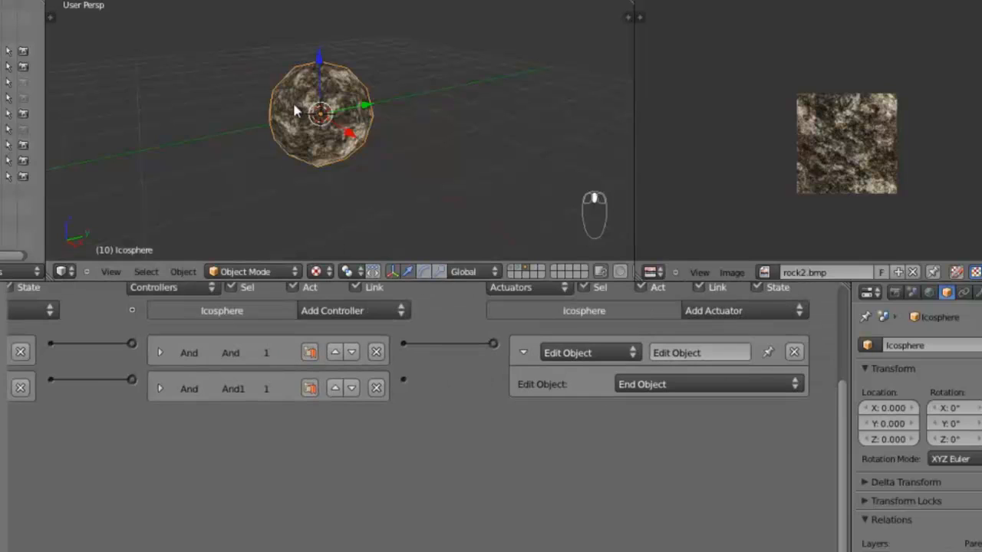
pyautogui.click(522, 353)
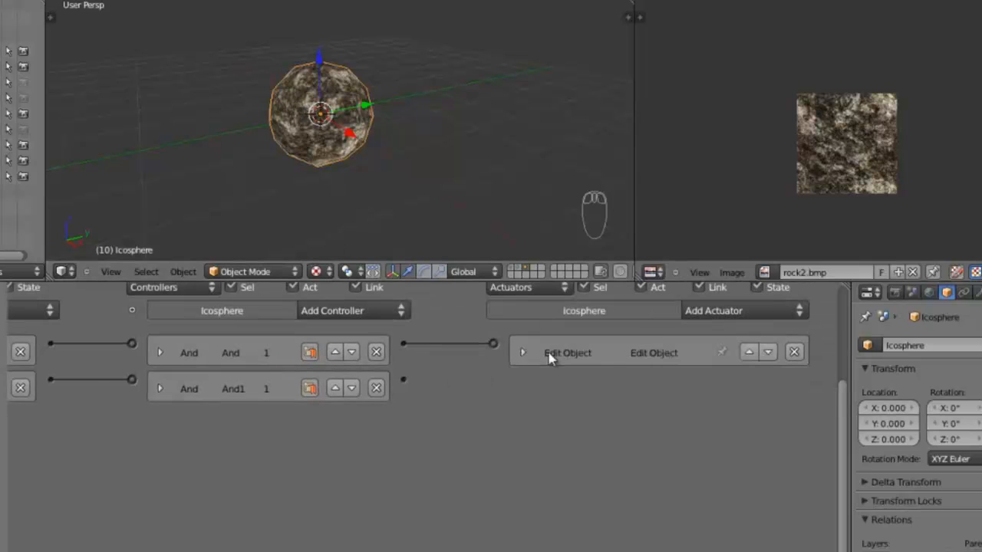
# - Add a second Edit Object actuator linked to the And1 controller, set it to End Object, and collapse it
pyautogui.click(720, 310)
pyautogui.click(723, 225)
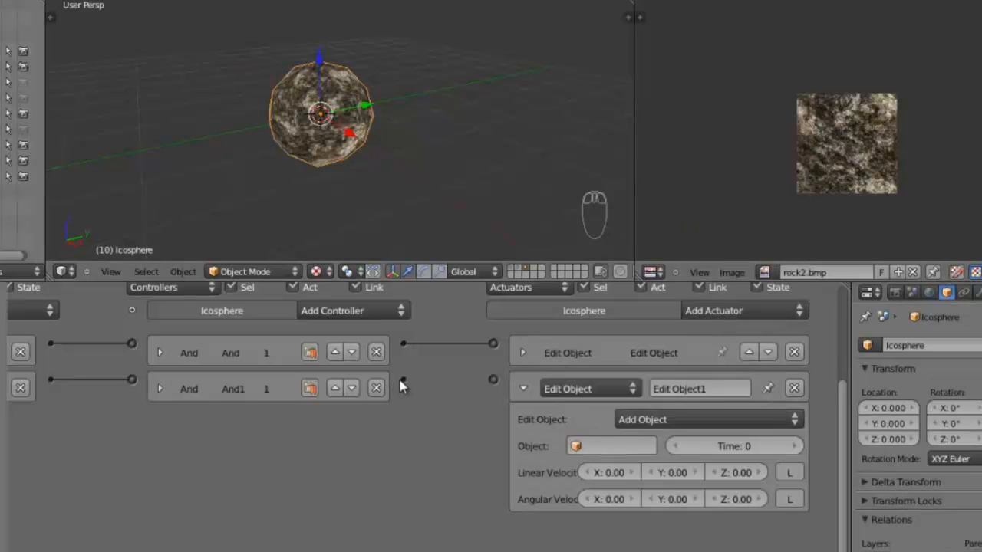
pyautogui.moveTo(401, 386); pyautogui.dragTo(492, 380)
pyautogui.click(643, 420)
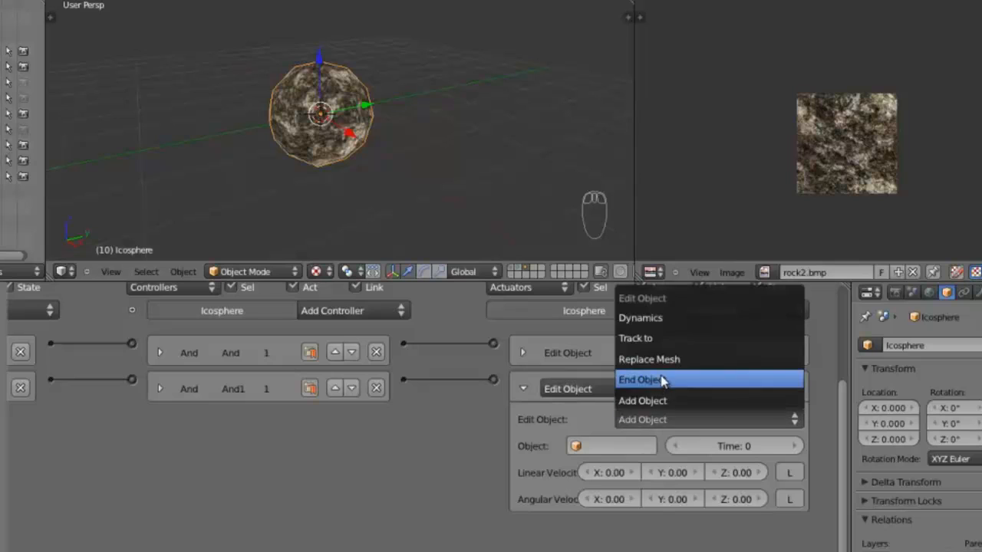
pyautogui.click(659, 379)
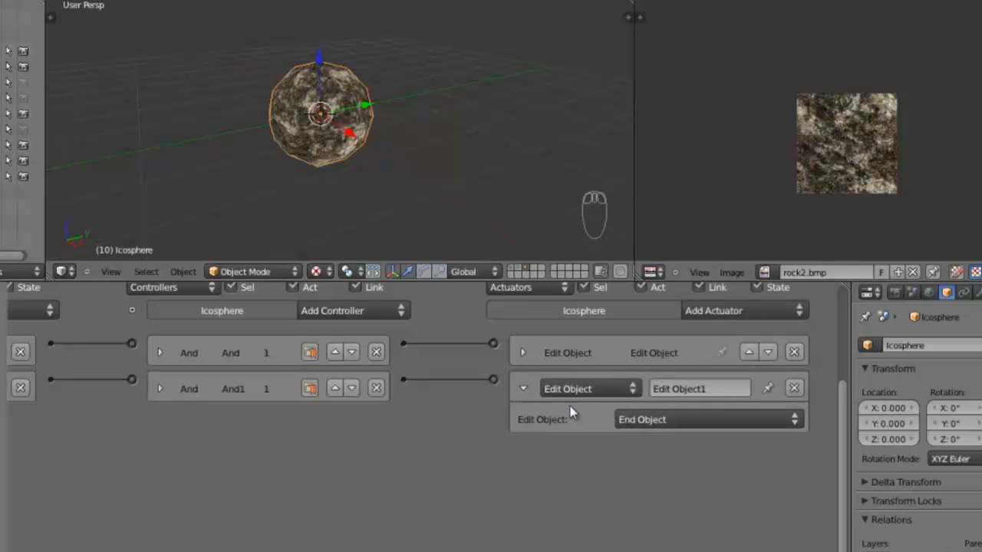
pyautogui.click(523, 389)
# - Set the second Near sensor's property to "laser", rename the sensor "laser", and collapse it
pyautogui.moveTo(376, 398); pyautogui.dragTo(514, 401, button='middle')
pyautogui.moveTo(75, 400); pyautogui.dragTo(210, 404, button='middle')
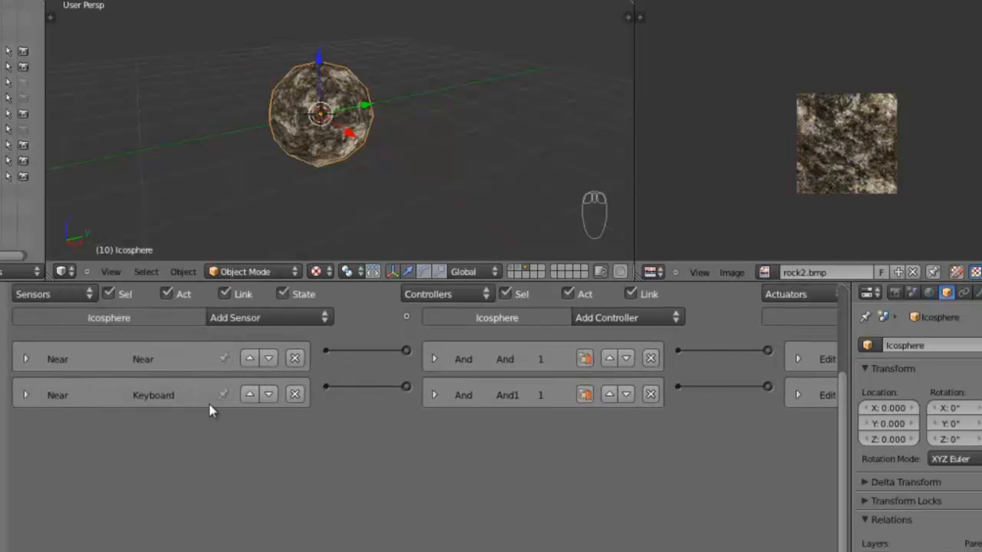
pyautogui.click(26, 395)
pyautogui.click(161, 455)
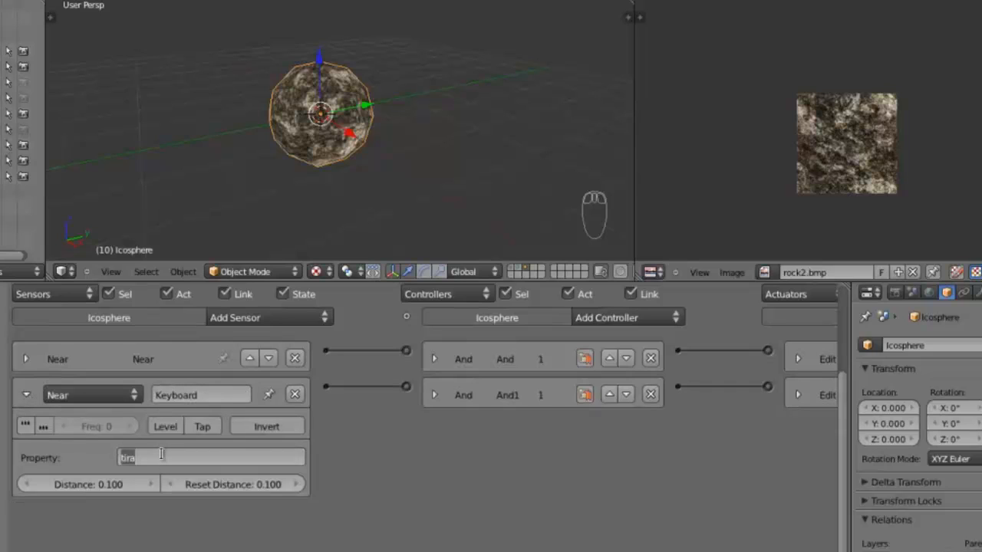
pyautogui.write('laser')
pyautogui.press('Return')
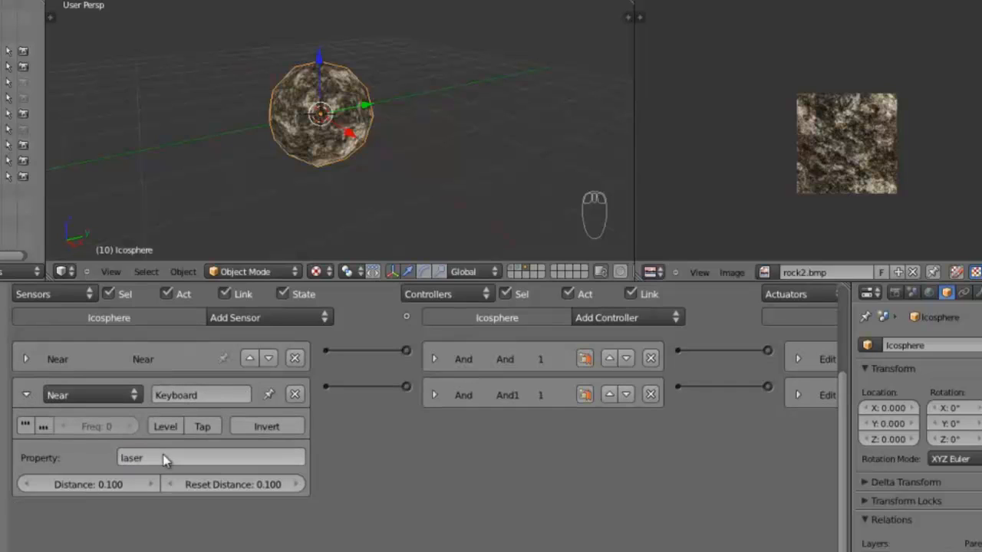
pyautogui.write('laser')
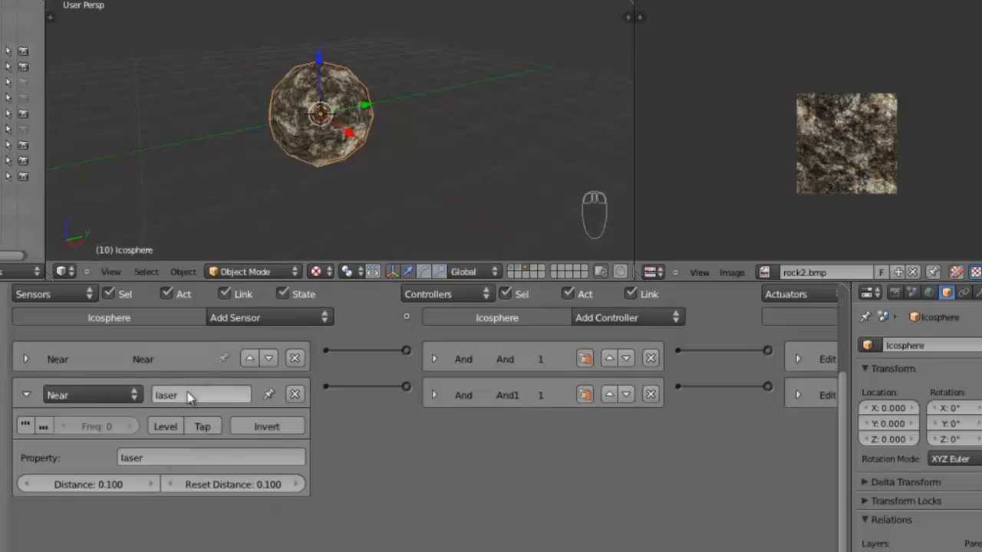
pyautogui.click(27, 394)
# - Rename the icosphere's first Near sensor "nave" and collapse it
pyautogui.click(26, 359)
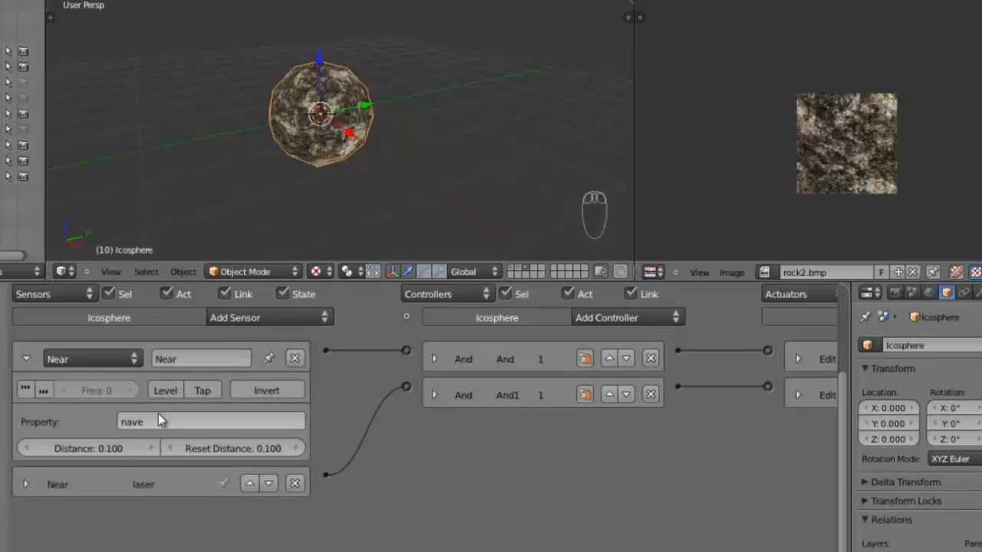
pyautogui.write('nave')
pyautogui.click(26, 358)
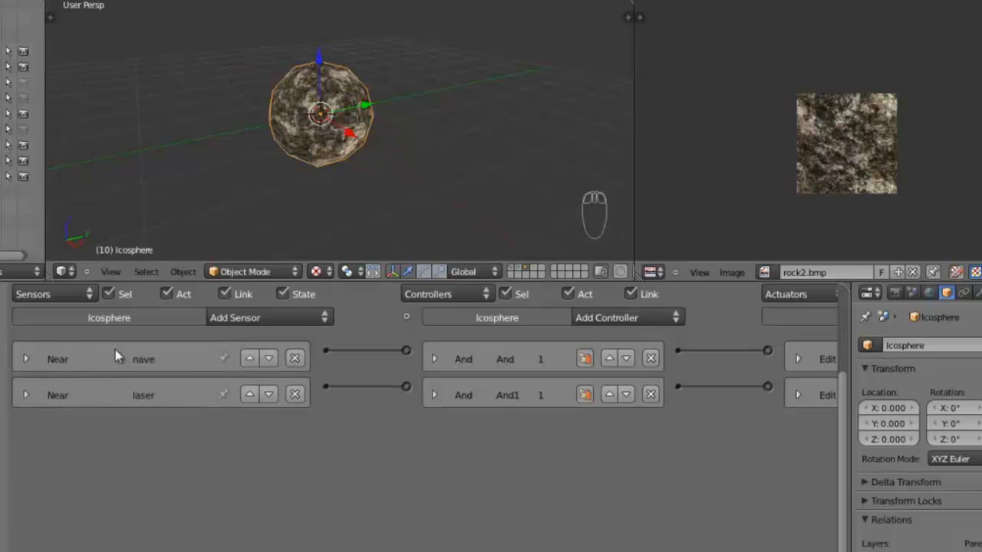
# - Show the jet's layer, select the cube surrounding the jet, and reveal the logic editor's game properties area
pyautogui.click(513, 274)
pyautogui.moveTo(302, 143); pyautogui.dragTo(352, 233, button='middle')
pyautogui.keyDown('ctrl'); pyautogui.moveTo(284, 191); pyautogui.dragTo(256, 159, button='middle'); pyautogui.keyUp('ctrl')
pyautogui.rightClick(286, 82)
pyautogui.rightClick(284, 89)
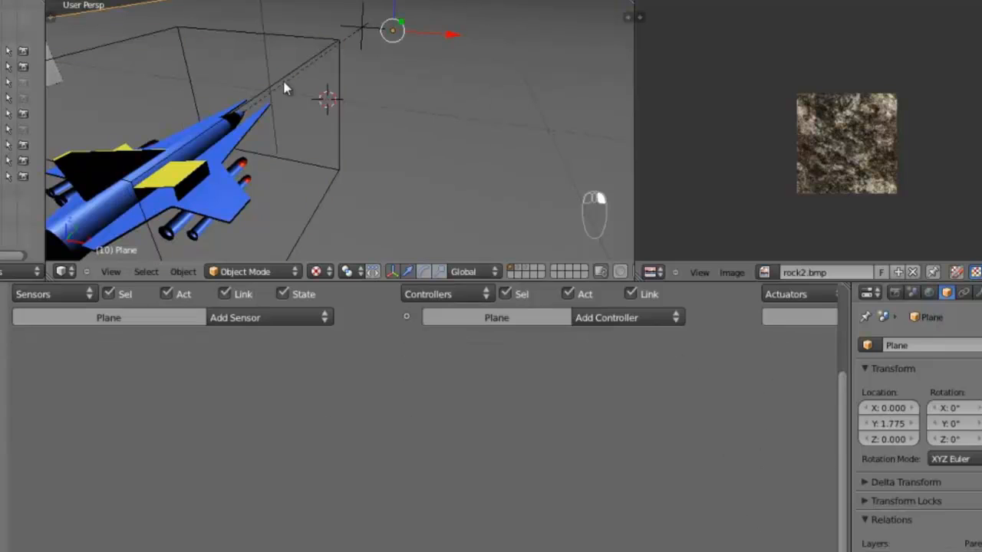
pyautogui.rightClick(259, 98)
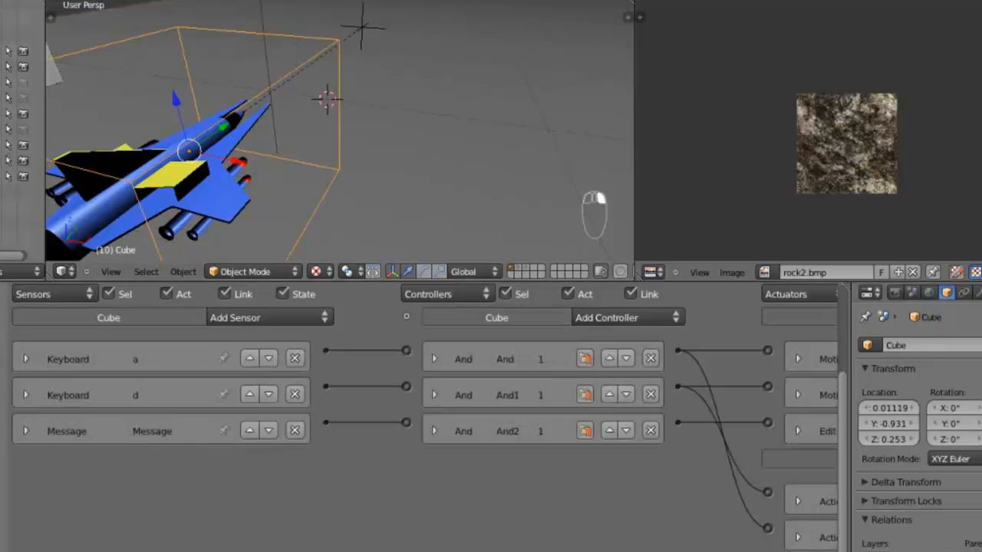
pyautogui.click(7, 347)
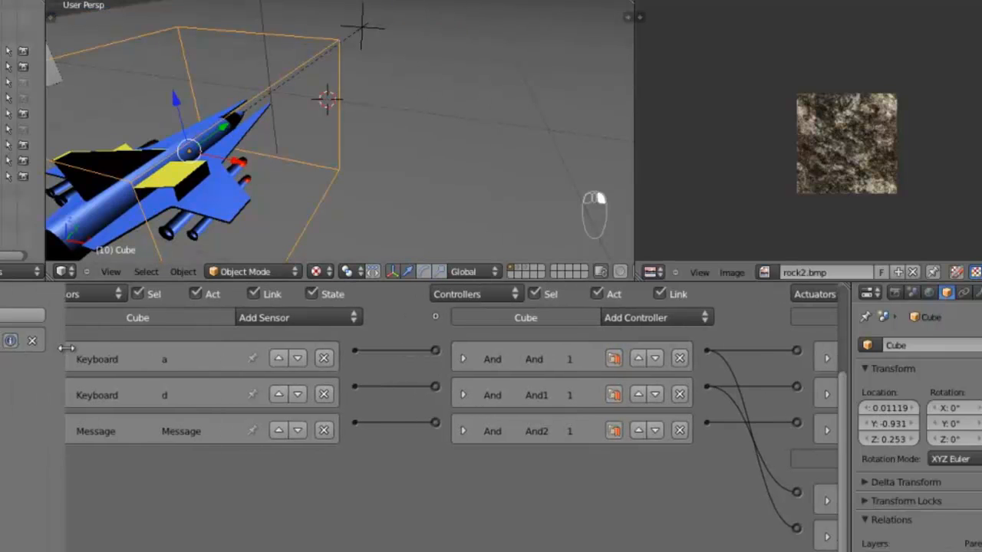
# - Select the laser object on its own layer and add a game property to it
pyautogui.click(524, 270)
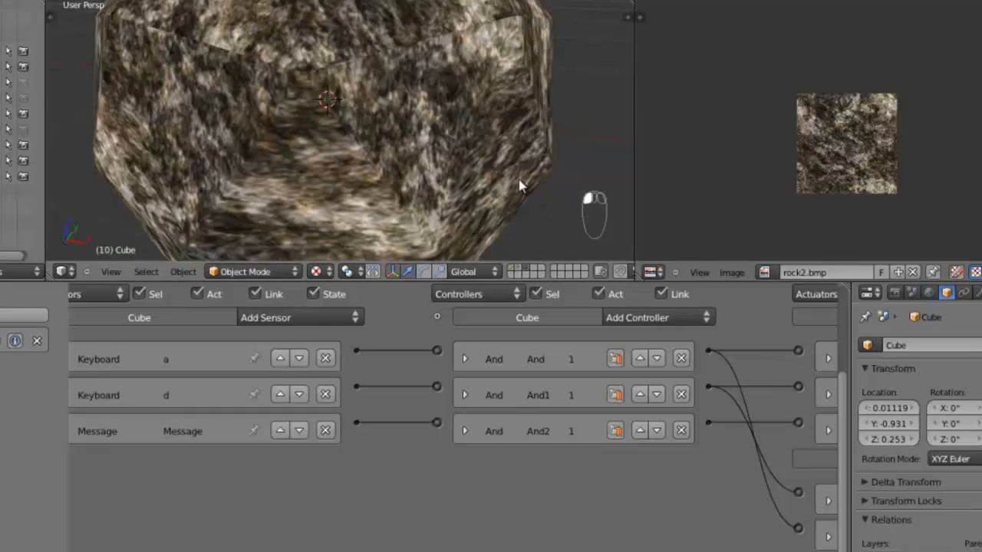
pyautogui.keyDown('ctrl'); pyautogui.moveTo(519, 179); pyautogui.dragTo(506, 33, button='middle'); pyautogui.keyUp('ctrl')
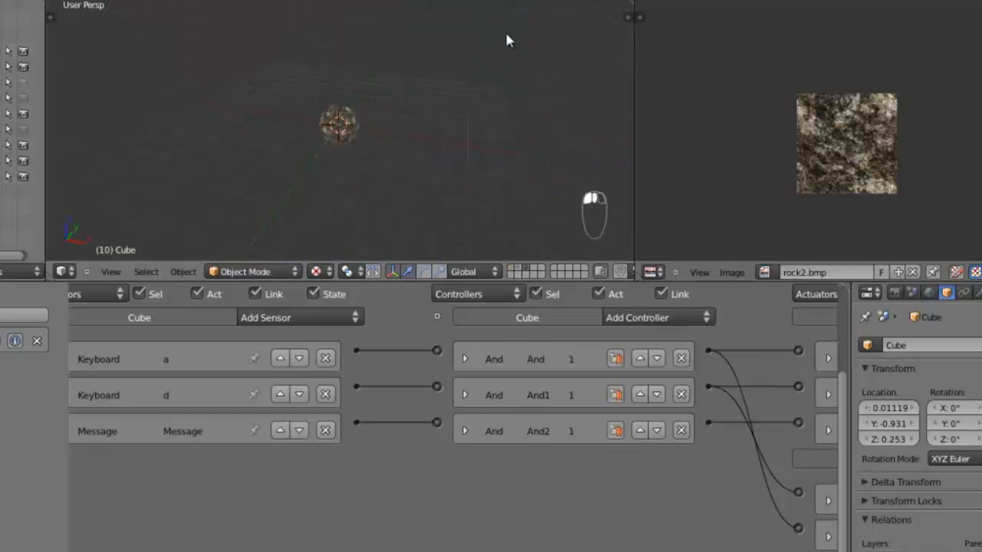
pyautogui.click(520, 273)
pyautogui.rightClick(310, 115)
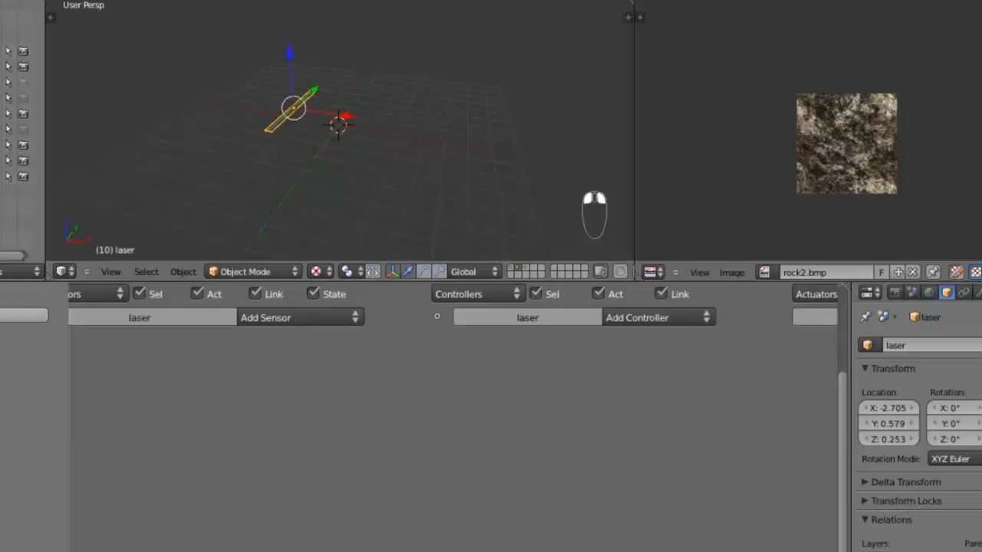
pyautogui.click(17, 315)
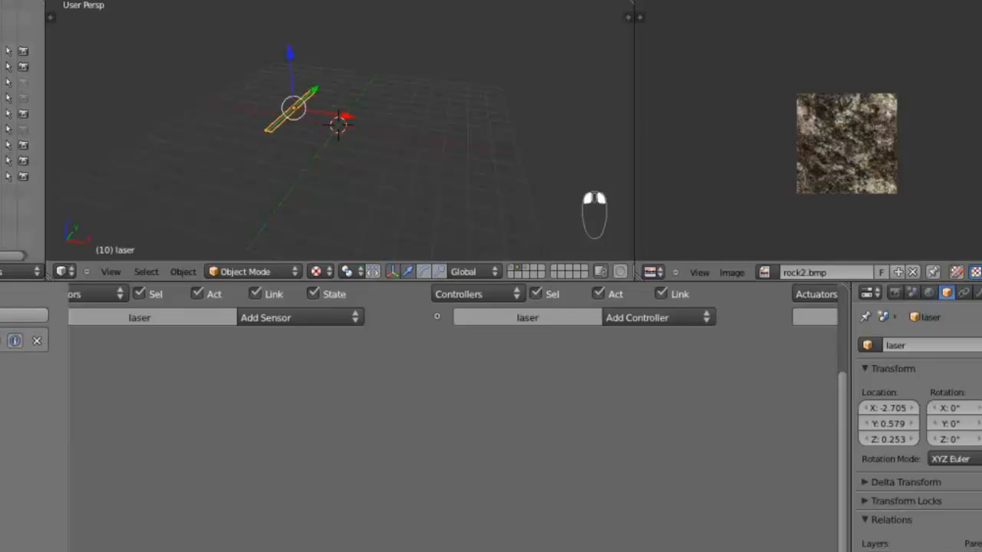
# - Select the rock icosphere on its own layer and check the property setting of its "nave" Near sensor
pyautogui.click(515, 269)
pyautogui.scroll(8, 365, 151)
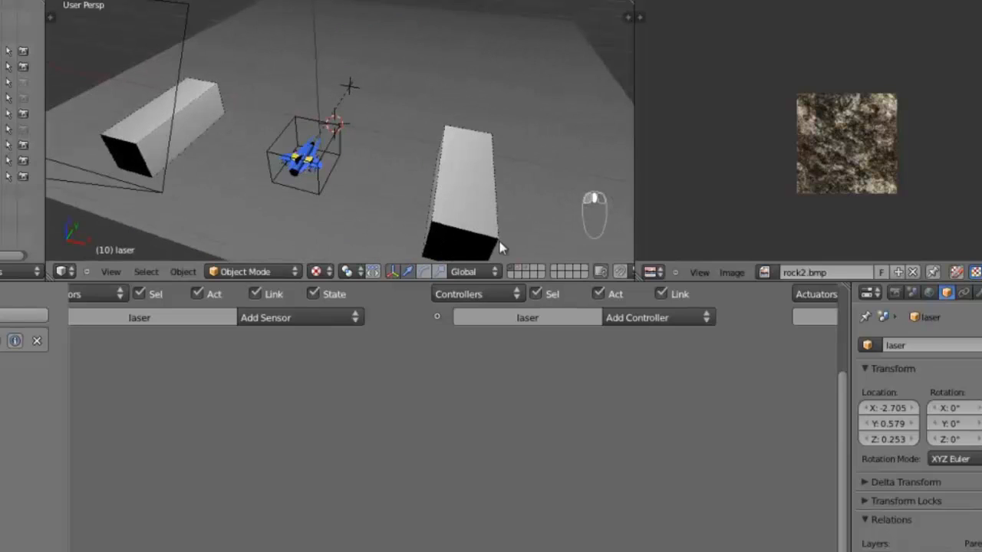
pyautogui.click(525, 269)
pyautogui.rightClick(288, 126)
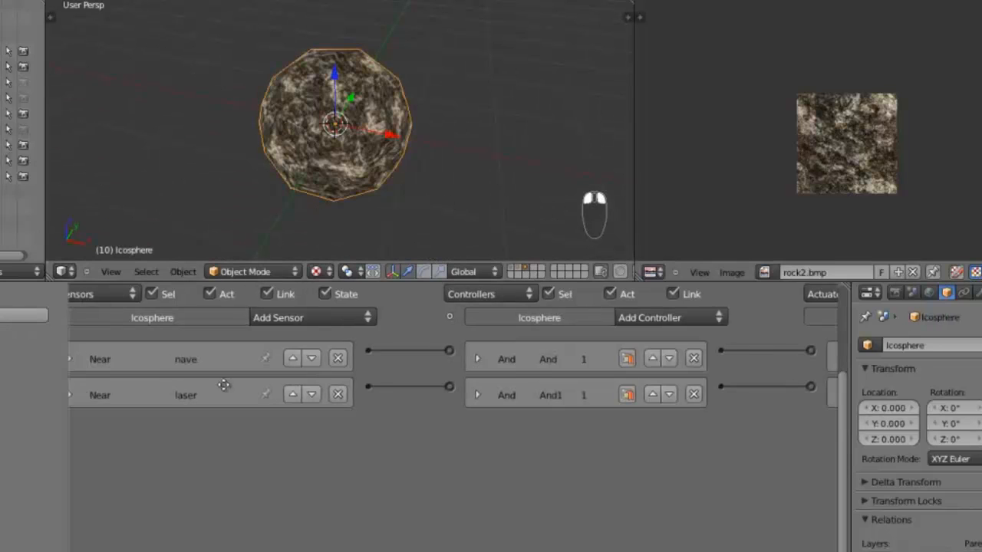
pyautogui.click(138, 357)
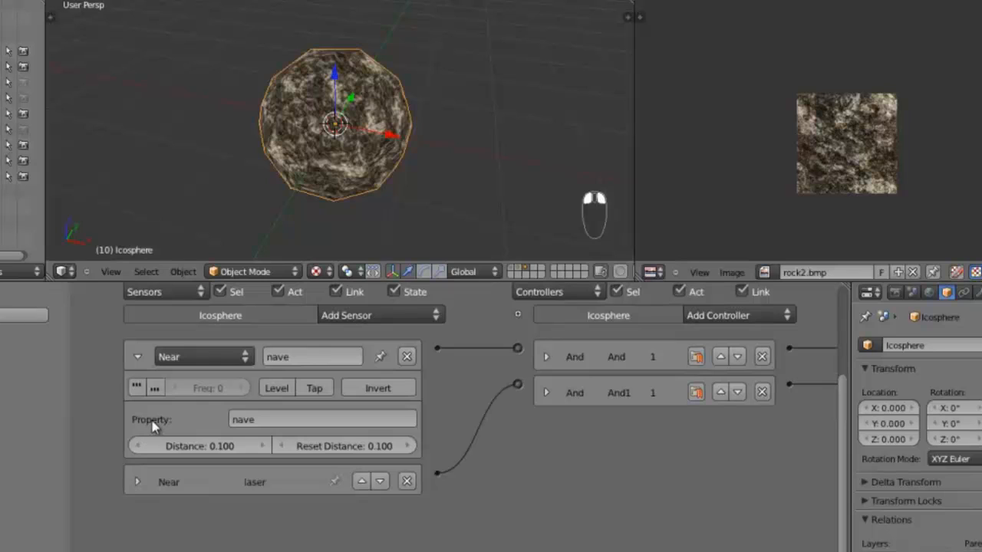
pyautogui.click(137, 357)
# - Select the cube surrounding the jet on its layer, switch to the camera view, and save over nave_01.blend
pyautogui.click(514, 268)
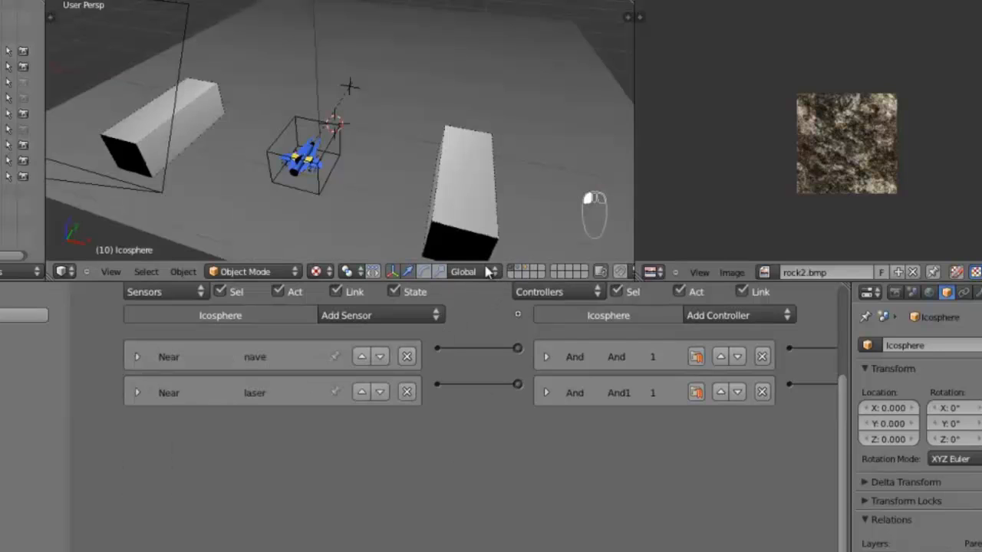
pyautogui.rightClick(335, 151)
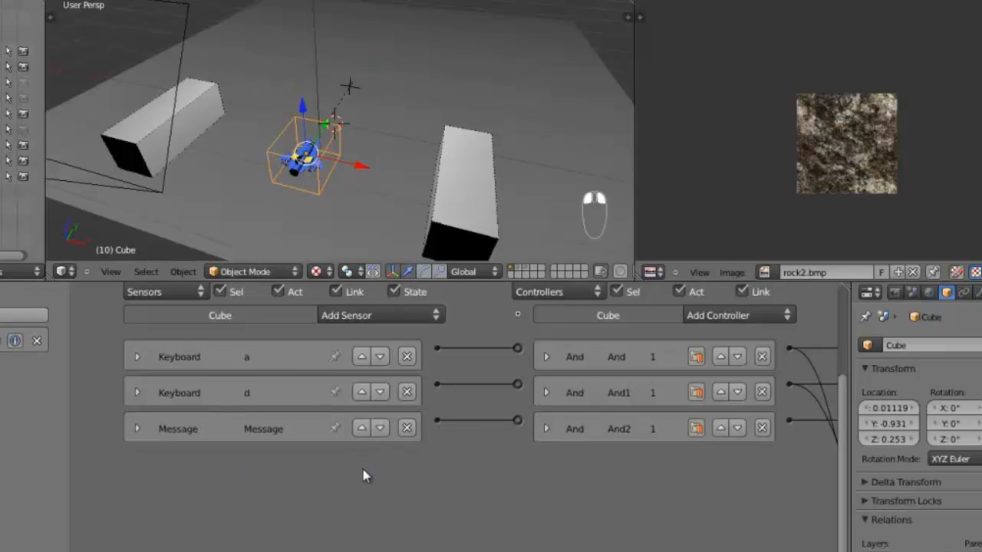
pyautogui.press('KP_0')
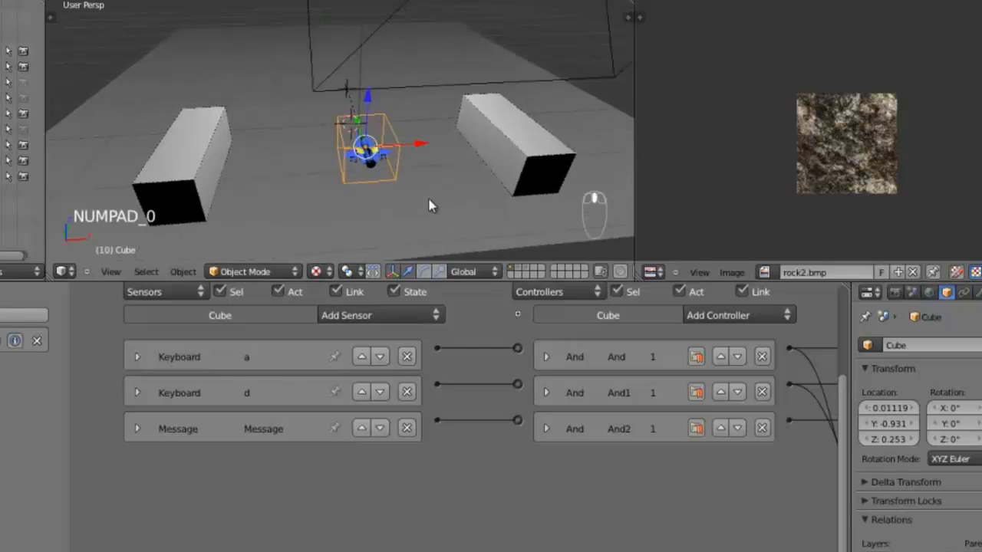
pyautogui.hotkey('ctrl', 's')
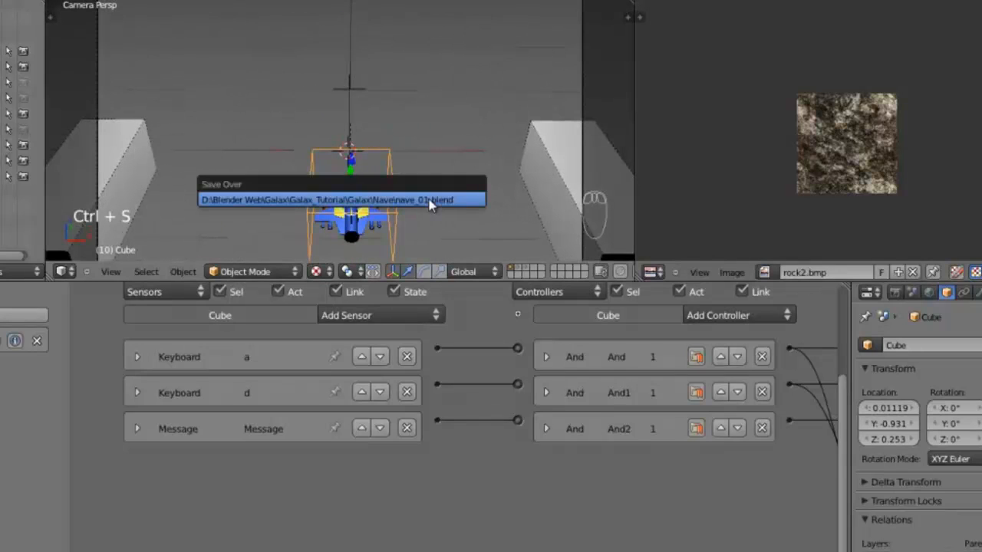
pyautogui.click(432, 201)
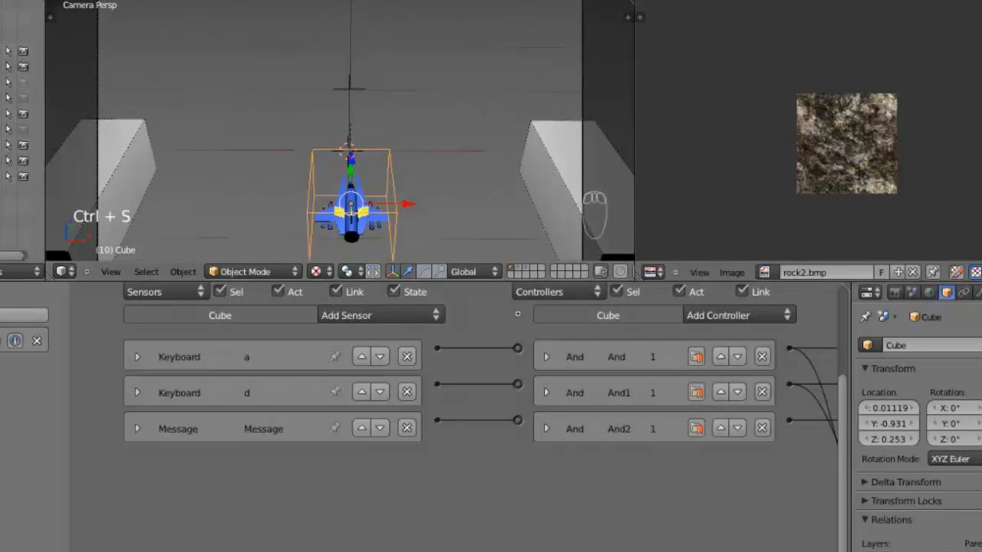